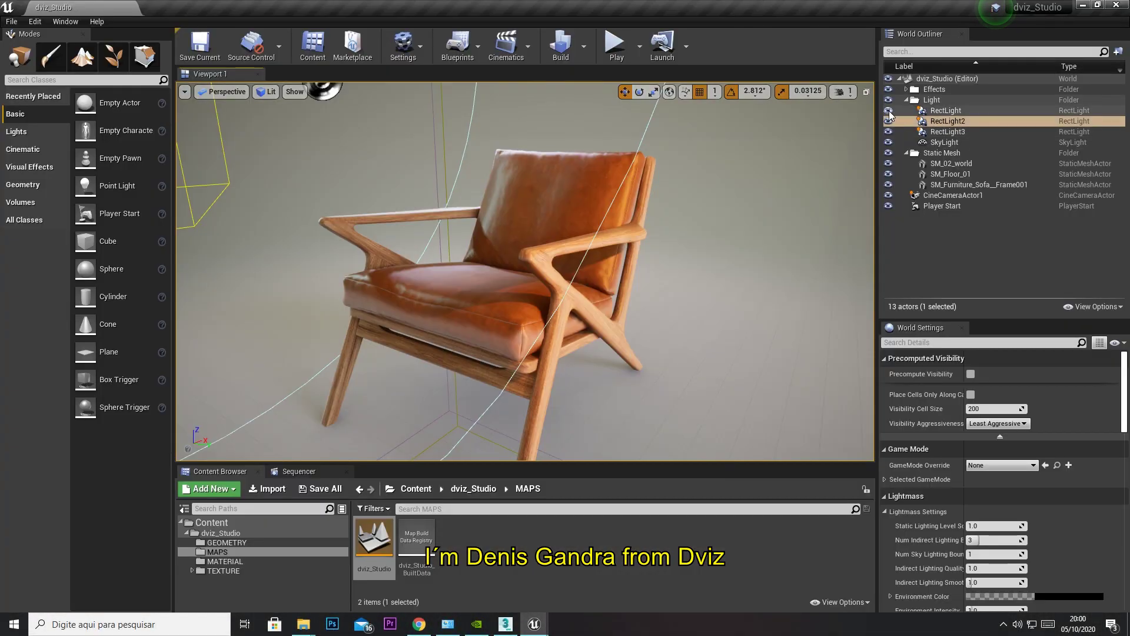
Switch the three rect lights off and back on, then select the orange teapot.
{"action": "left_click", "coordinate": [888, 110]}
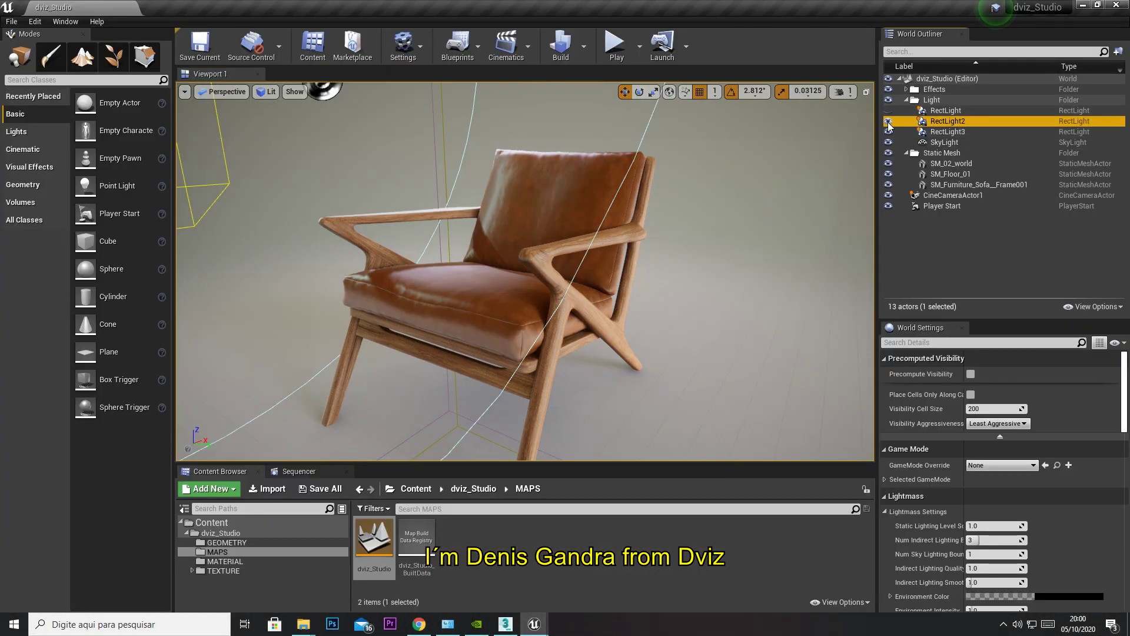
{"action": "left_click", "coordinate": [888, 121]}
{"action": "left_click", "coordinate": [888, 131]}
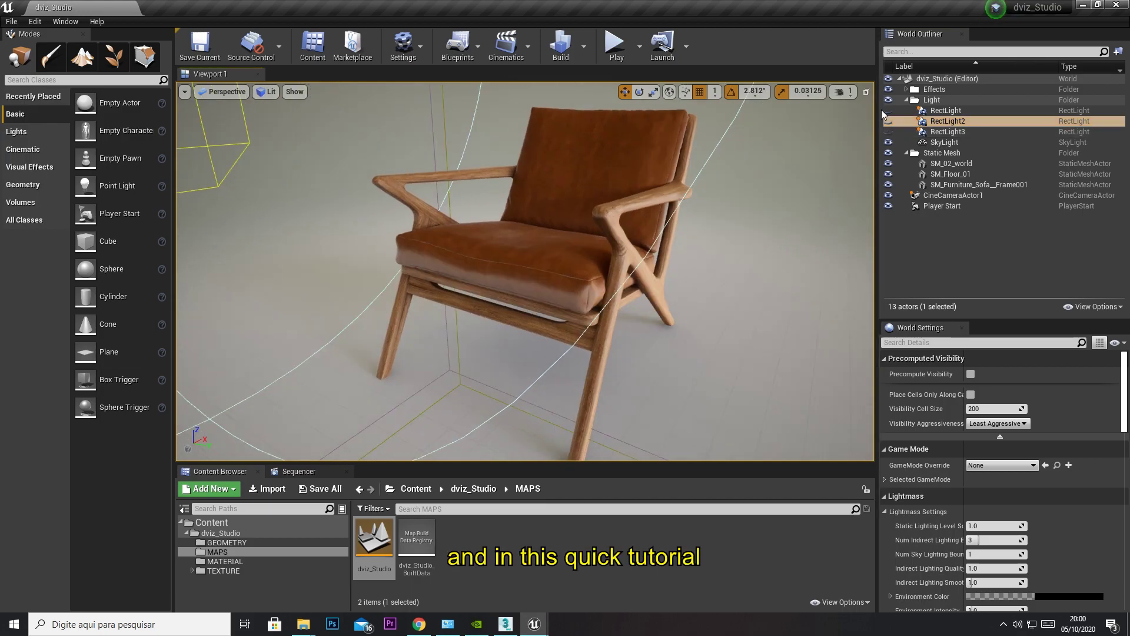
{"action": "left_click", "coordinate": [889, 110]}
{"action": "left_click", "coordinate": [888, 121]}
{"action": "left_click", "coordinate": [889, 132]}
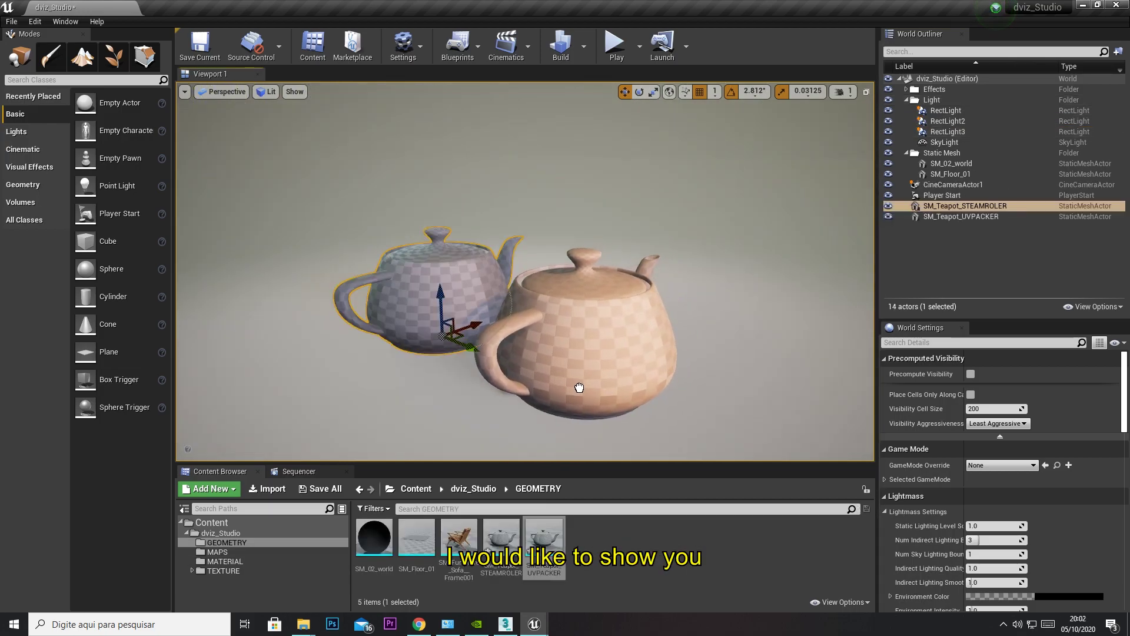
{"action": "left_click", "coordinate": [579, 388]}
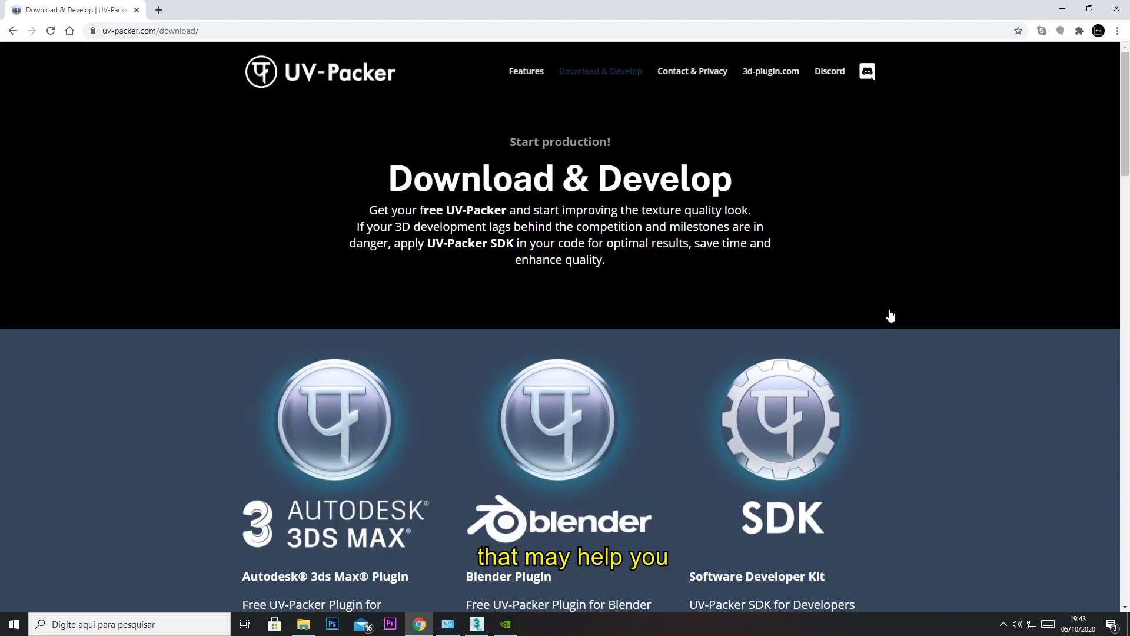
Save the free UV-Packer installer, then view the teapot's UV channel 1.
{"action": "scroll", "coordinate": [890, 316], "scroll_direction": "down", "scroll_amount": 4}
{"action": "left_click", "coordinate": [344, 429]}
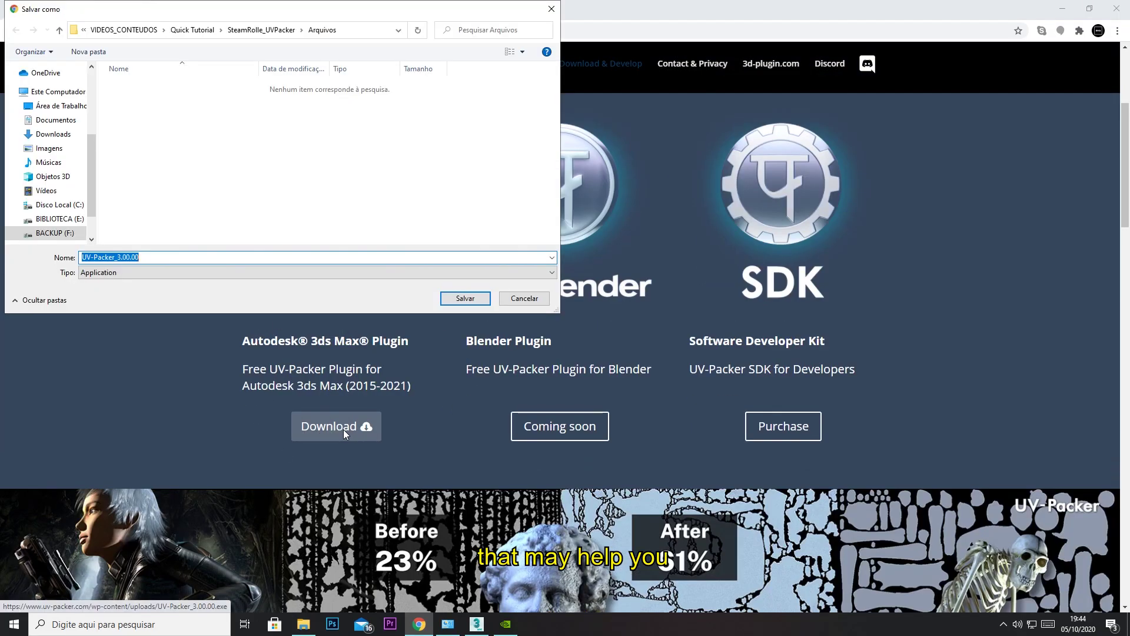
{"action": "left_click", "coordinate": [477, 297]}
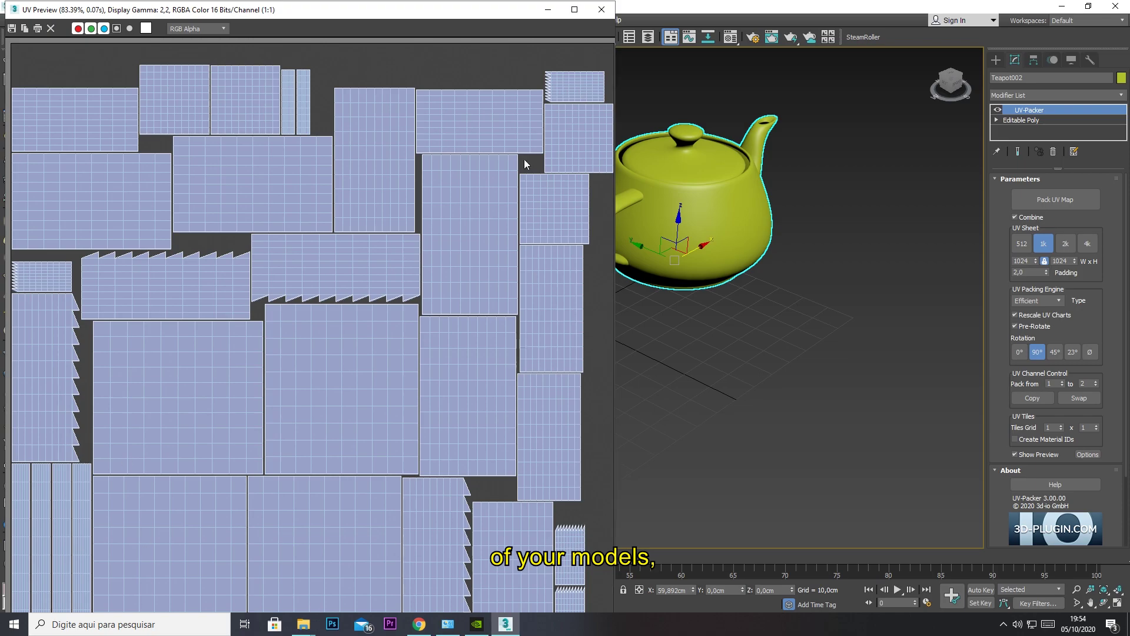
{"action": "left_click", "coordinate": [601, 10]}
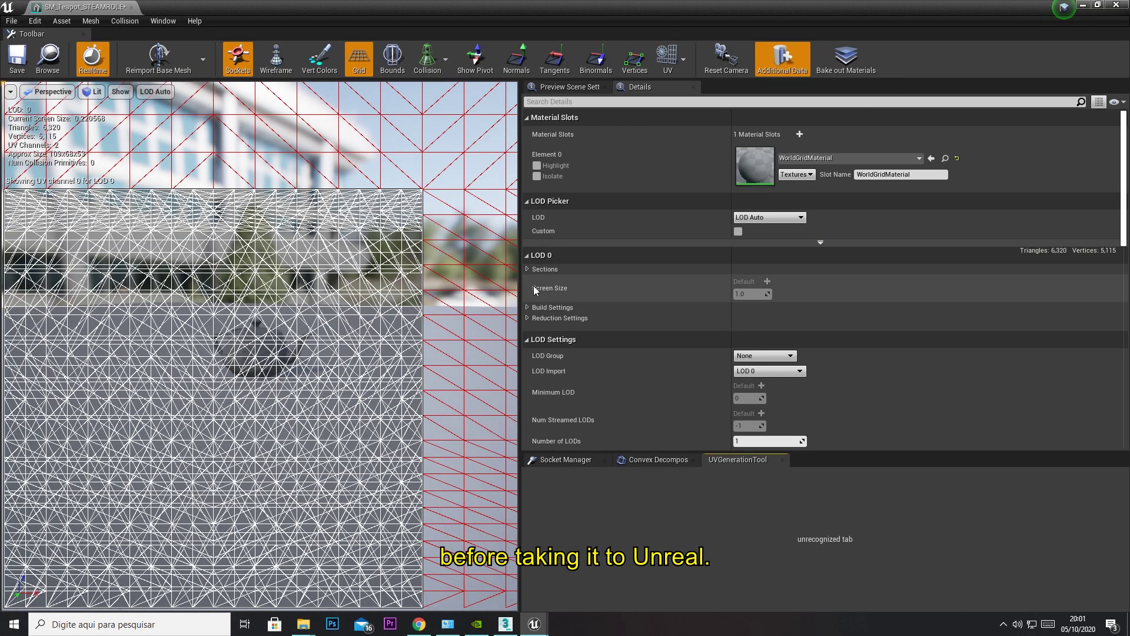
{"action": "left_click", "coordinate": [682, 59]}
{"action": "left_click", "coordinate": [685, 113]}
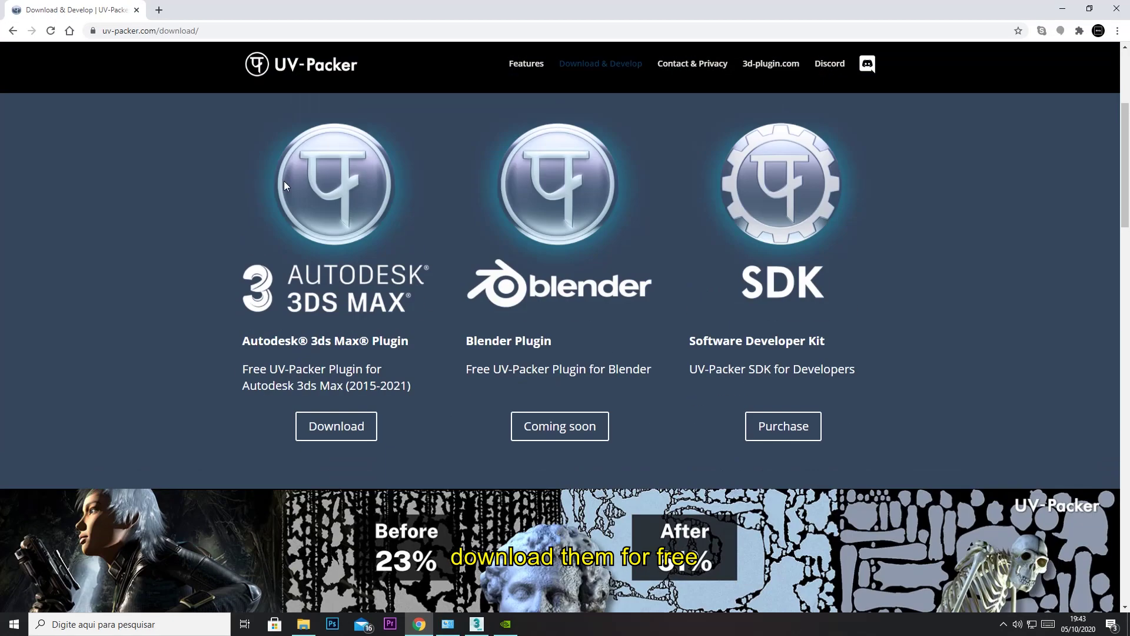
Save the UV-Packer installer again and hide all three rect lights.
{"action": "left_click", "coordinate": [336, 425]}
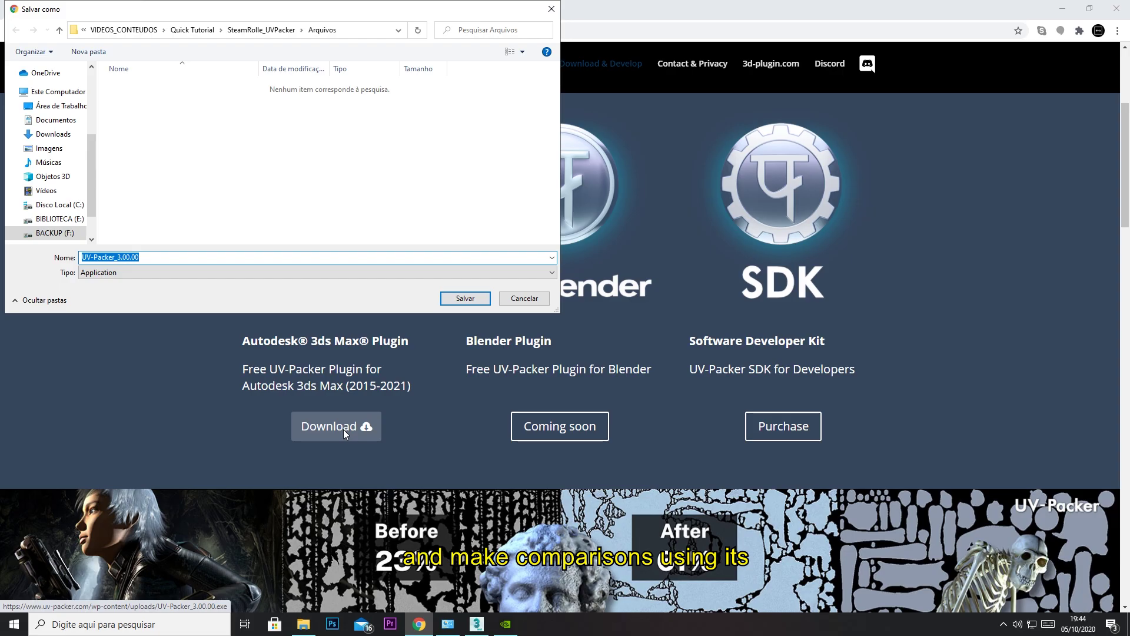
{"action": "left_click", "coordinate": [467, 298]}
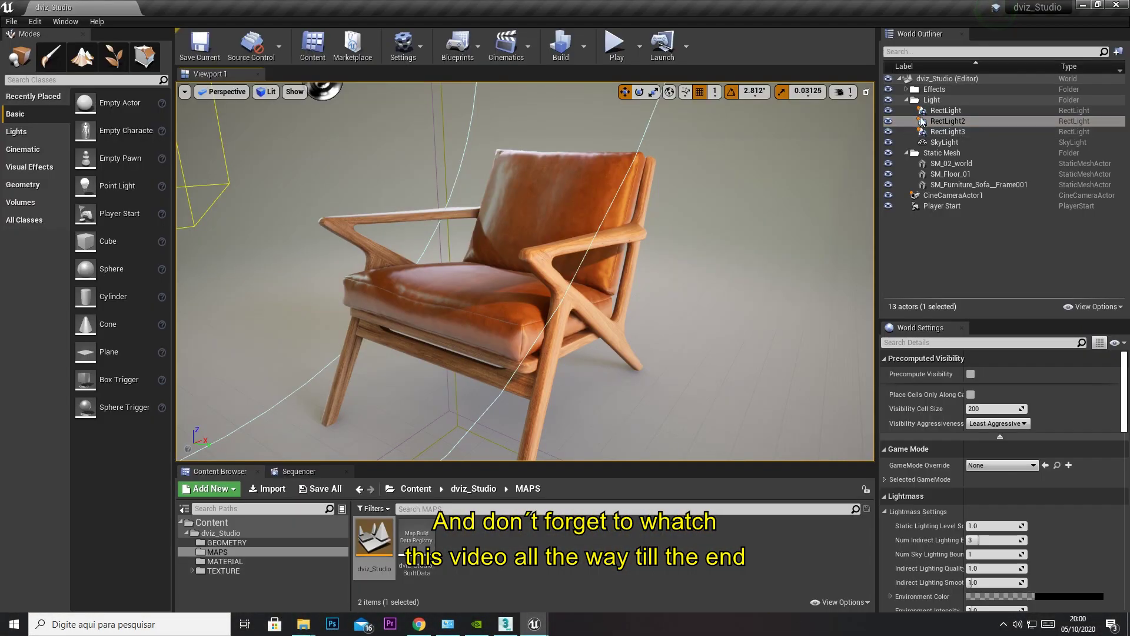
{"action": "left_click_drag", "start_coordinate": [889, 110], "coordinate": [888, 132]}
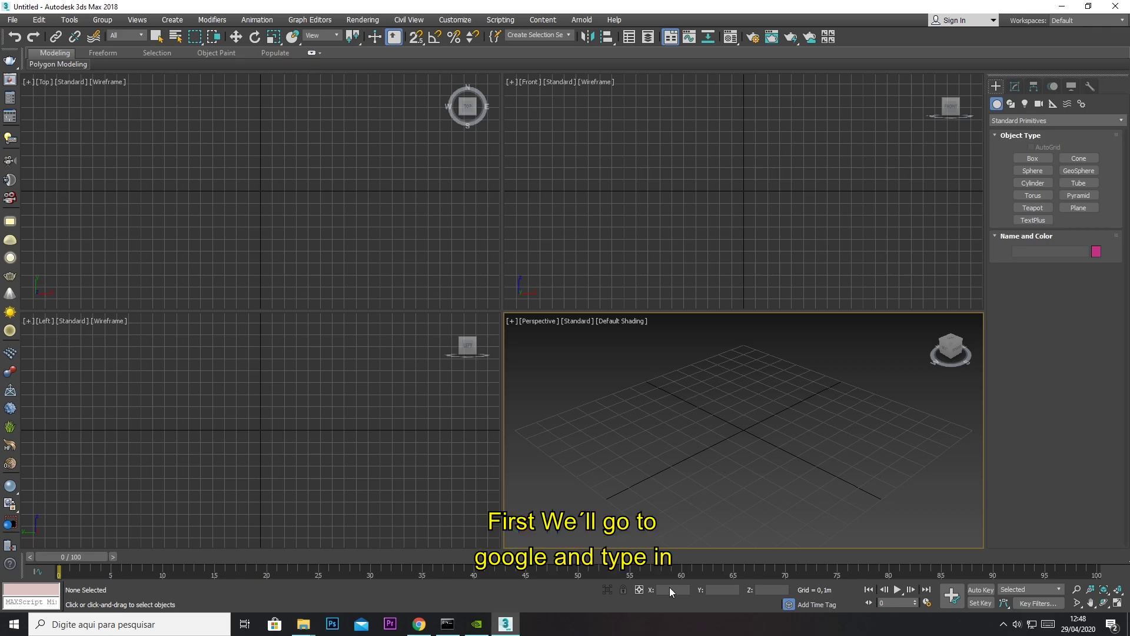
Search Google for 'steam roller script 3dsmax' and open the SteamRoller | ScriptSpot result.
{"action": "left_click", "coordinate": [418, 623]}
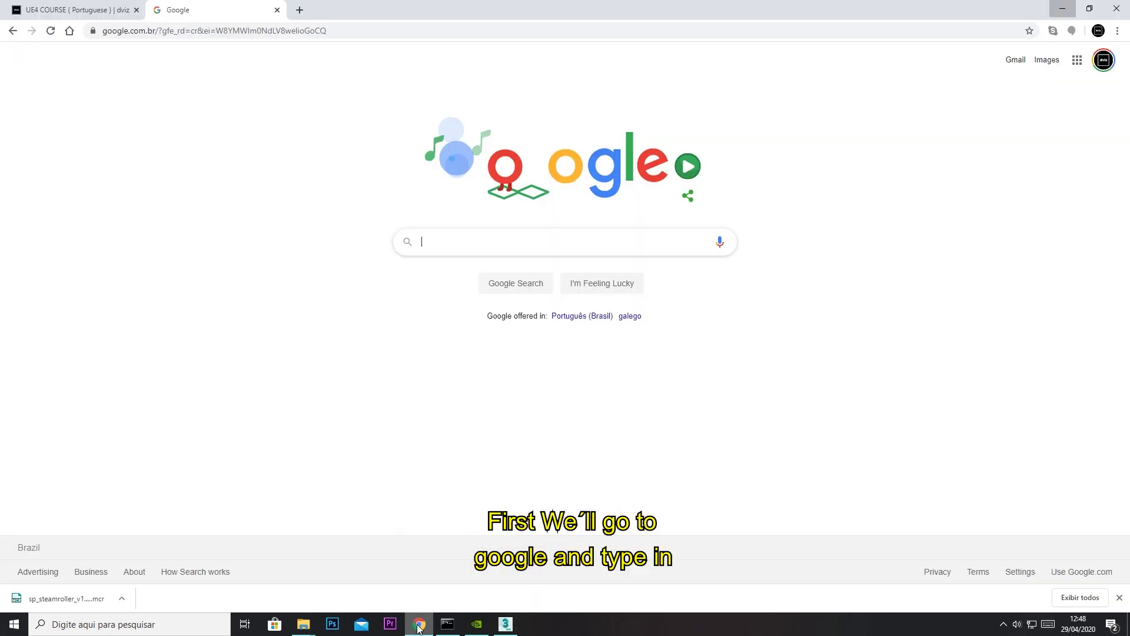
{"action": "left_click", "coordinate": [463, 246]}
{"action": "type", "text": "steam "}
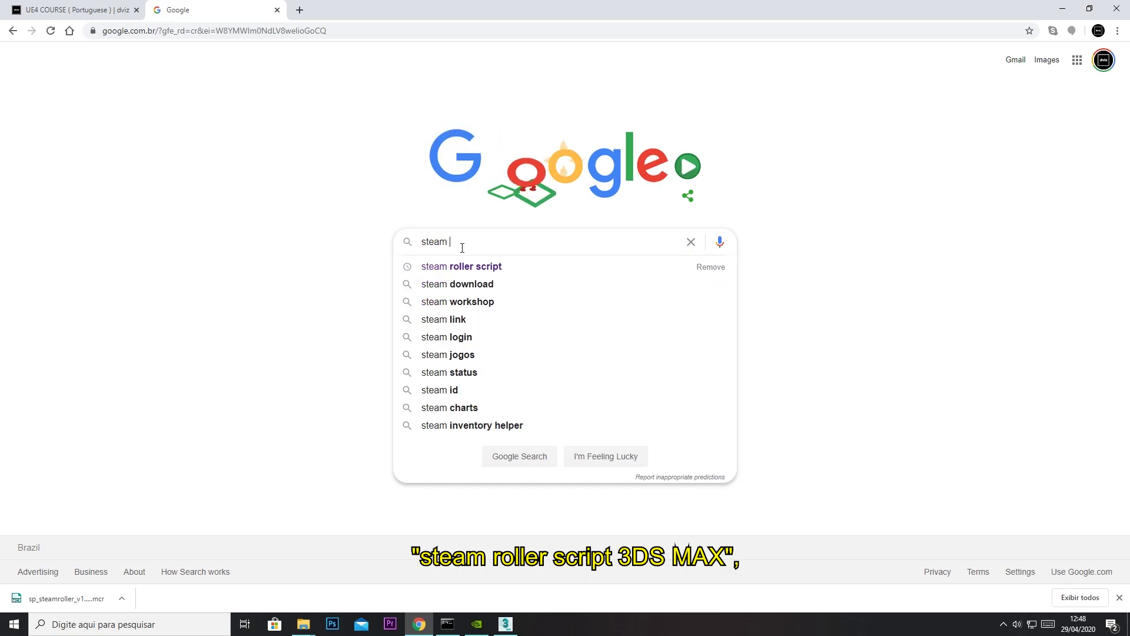
{"action": "type", "text": "roller s"}
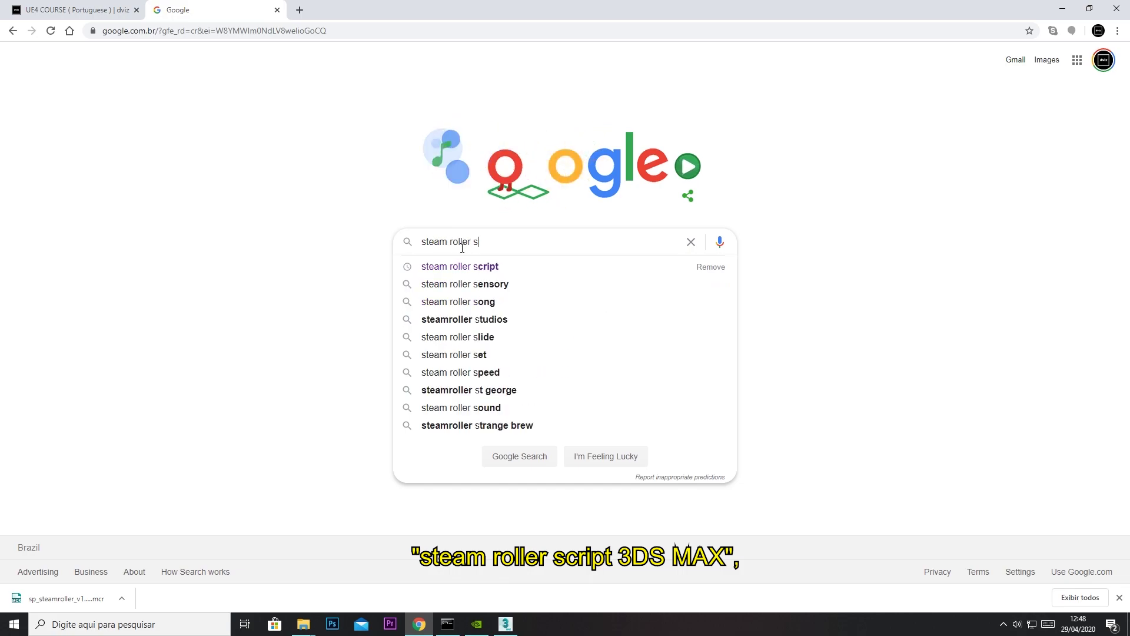
{"action": "type", "text": "cript 3d"}
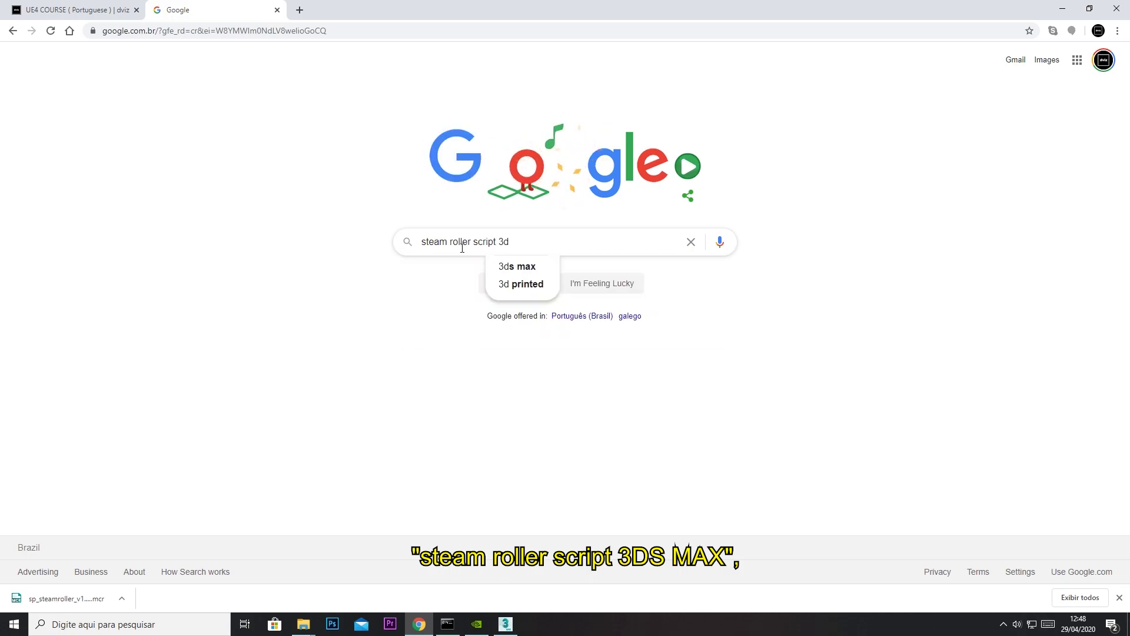
{"action": "type", "text": "smax"}
{"action": "key", "text": "Return"}
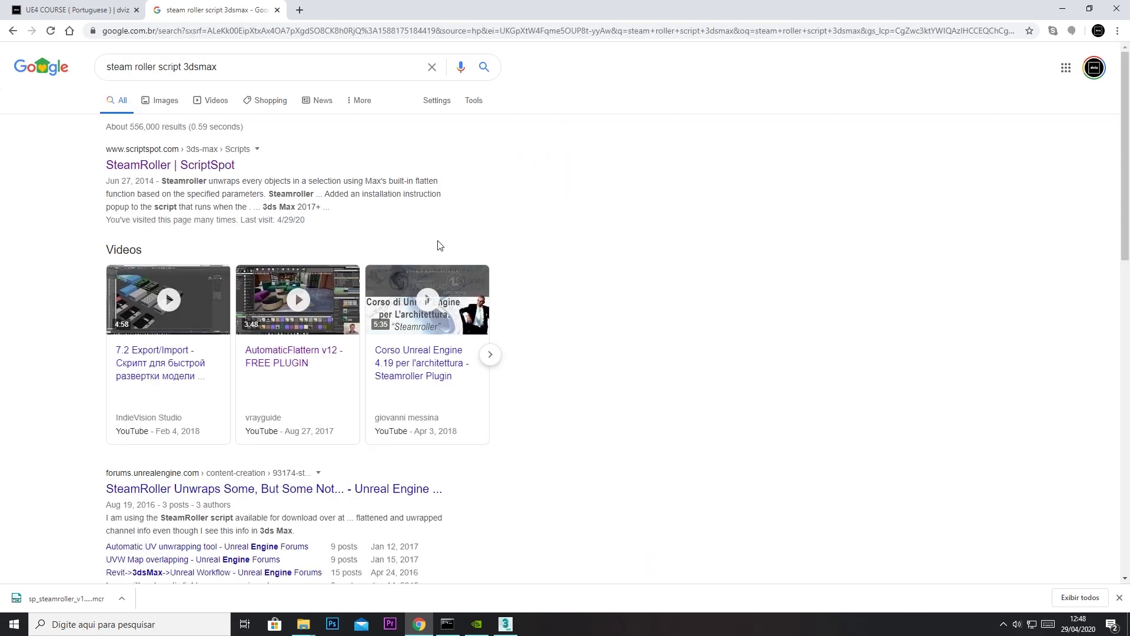
{"action": "left_click", "coordinate": [168, 168]}
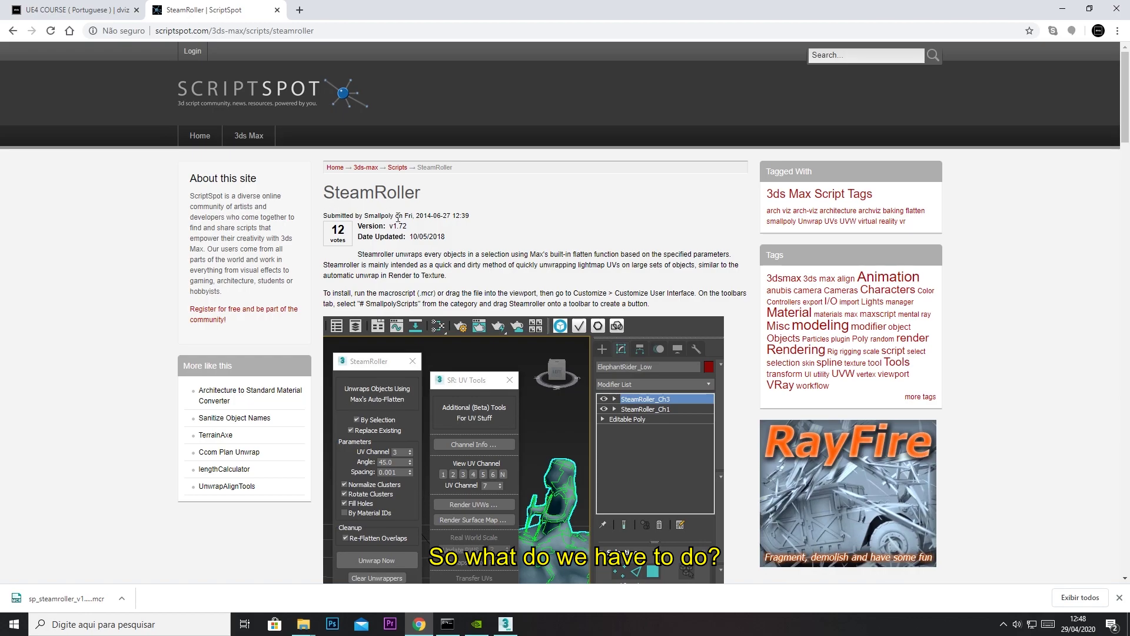
Scroll down to the Attachments and download sp_steamroller_v1.72.mcr.
{"action": "scroll", "coordinate": [353, 224], "scroll_direction": "down", "scroll_amount": 5}
{"action": "scroll", "coordinate": [412, 259], "scroll_direction": "down", "scroll_amount": 9}
{"action": "scroll", "coordinate": [430, 270], "scroll_direction": "up", "scroll_amount": 4}
{"action": "scroll", "coordinate": [431, 270], "scroll_direction": "up", "scroll_amount": 10}
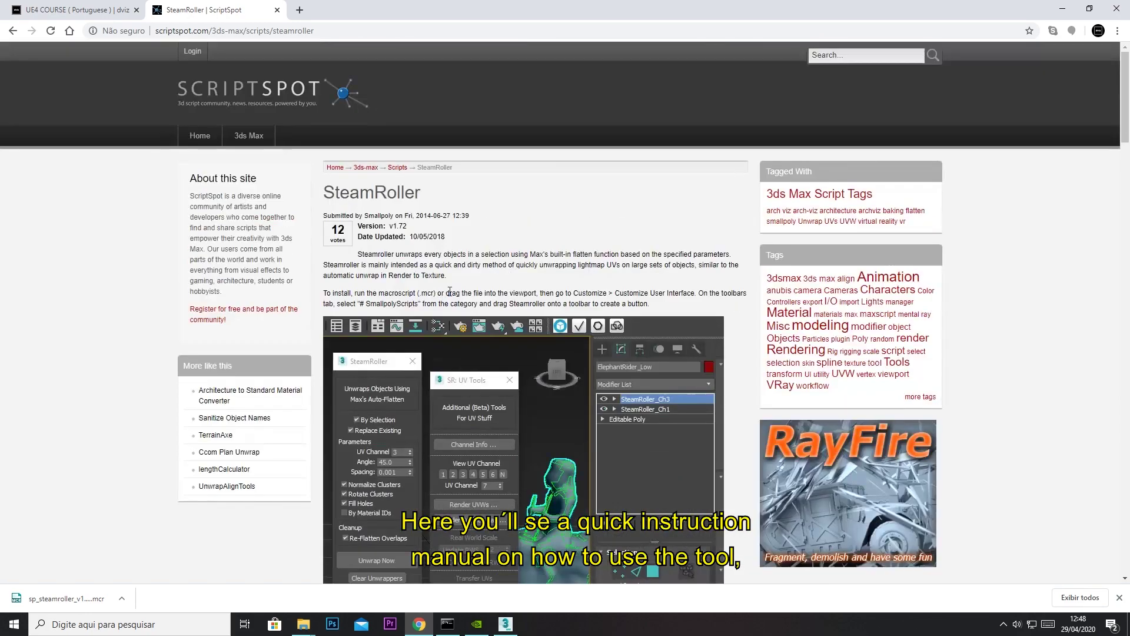
{"action": "scroll", "coordinate": [600, 356], "scroll_direction": "down", "scroll_amount": 2}
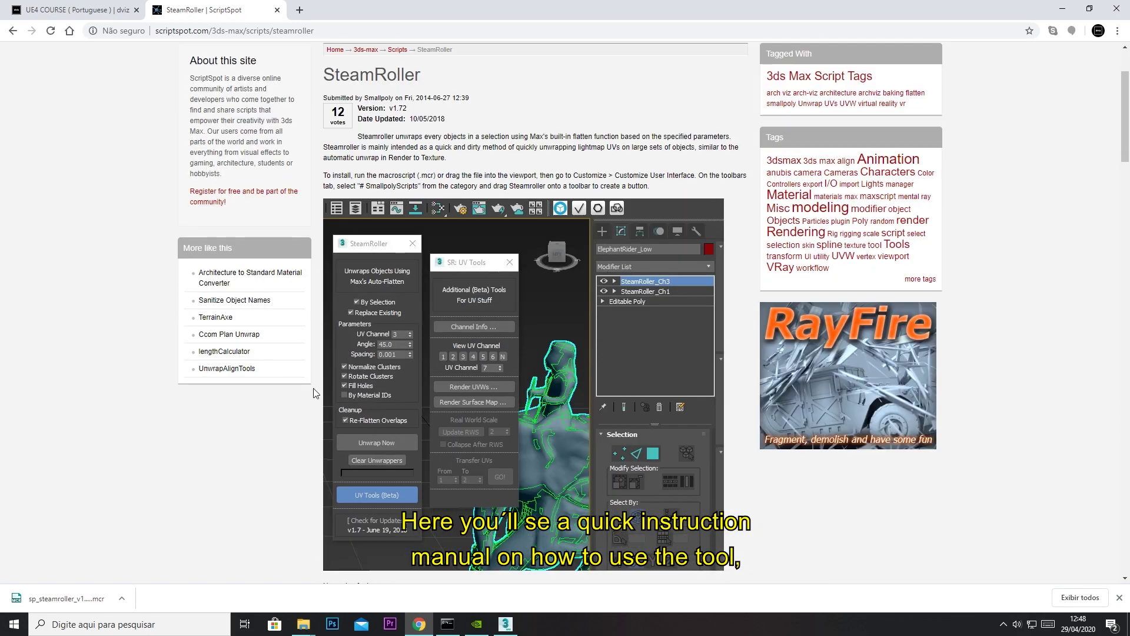
{"action": "scroll", "coordinate": [471, 275], "scroll_direction": "down", "scroll_amount": 2}
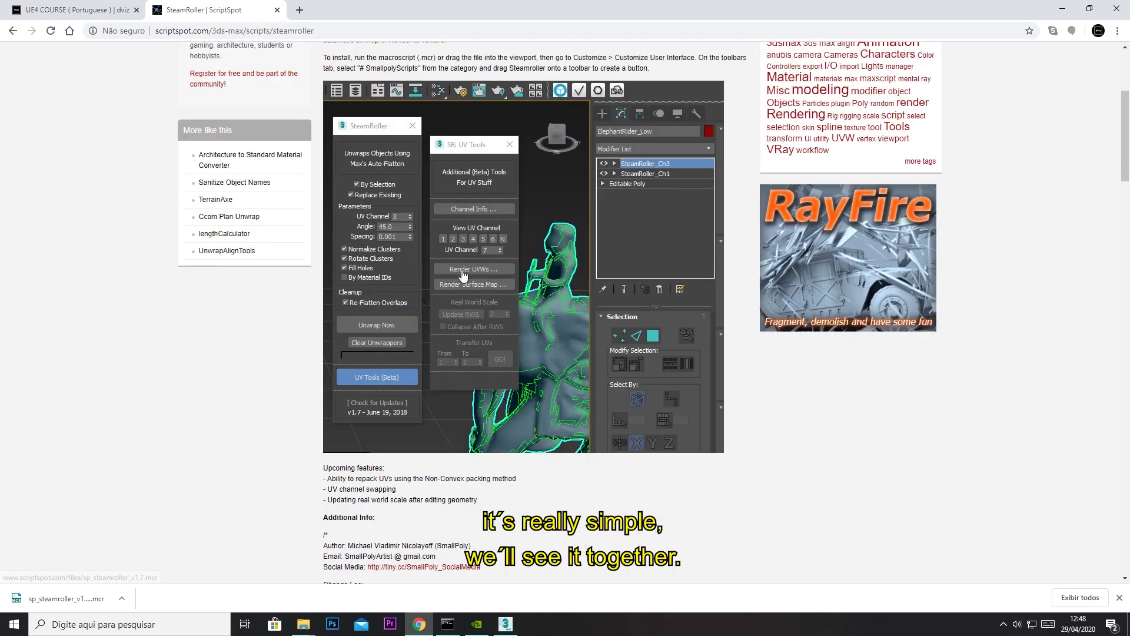
{"action": "scroll", "coordinate": [449, 250], "scroll_direction": "down", "scroll_amount": 5}
{"action": "scroll", "coordinate": [448, 250], "scroll_direction": "down", "scroll_amount": 4}
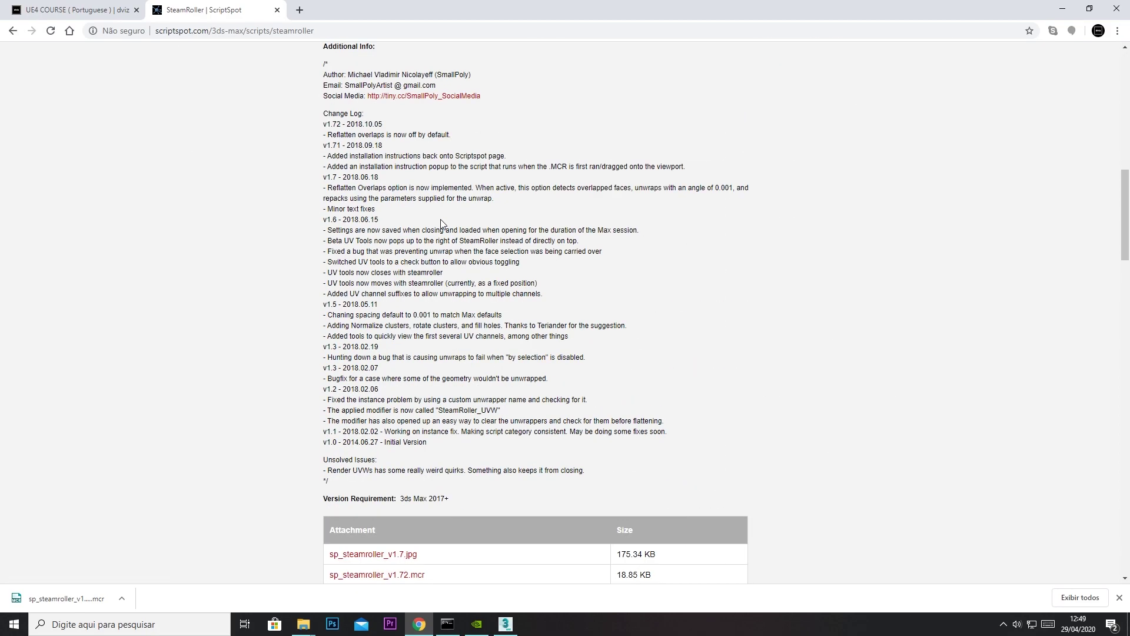
{"action": "scroll", "coordinate": [416, 239], "scroll_direction": "down", "scroll_amount": 3}
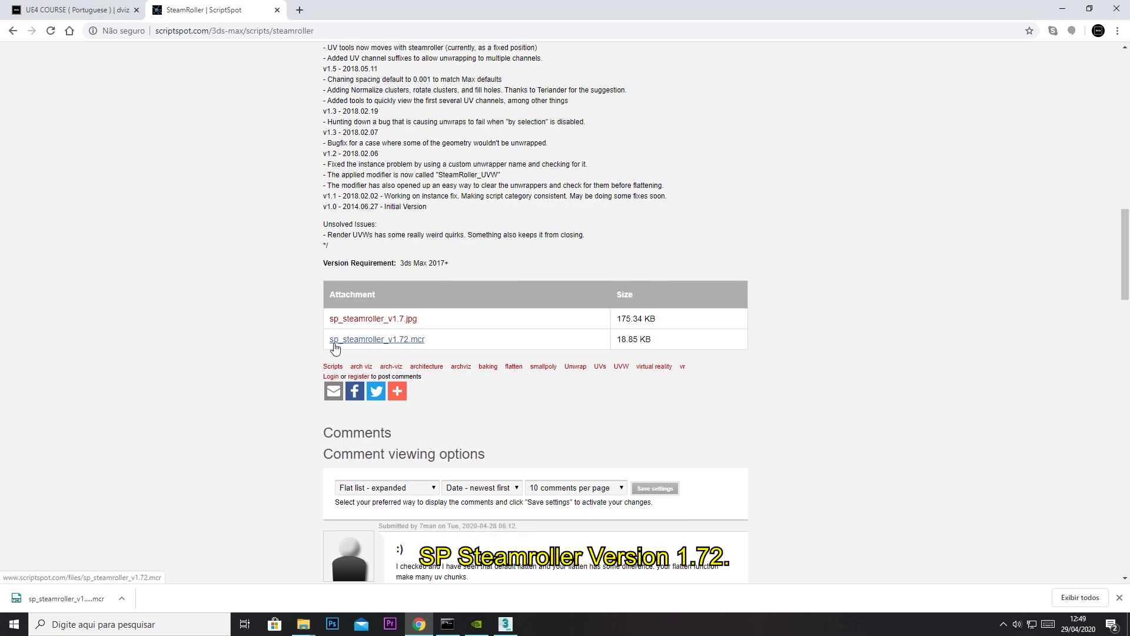
{"action": "left_click", "coordinate": [409, 341]}
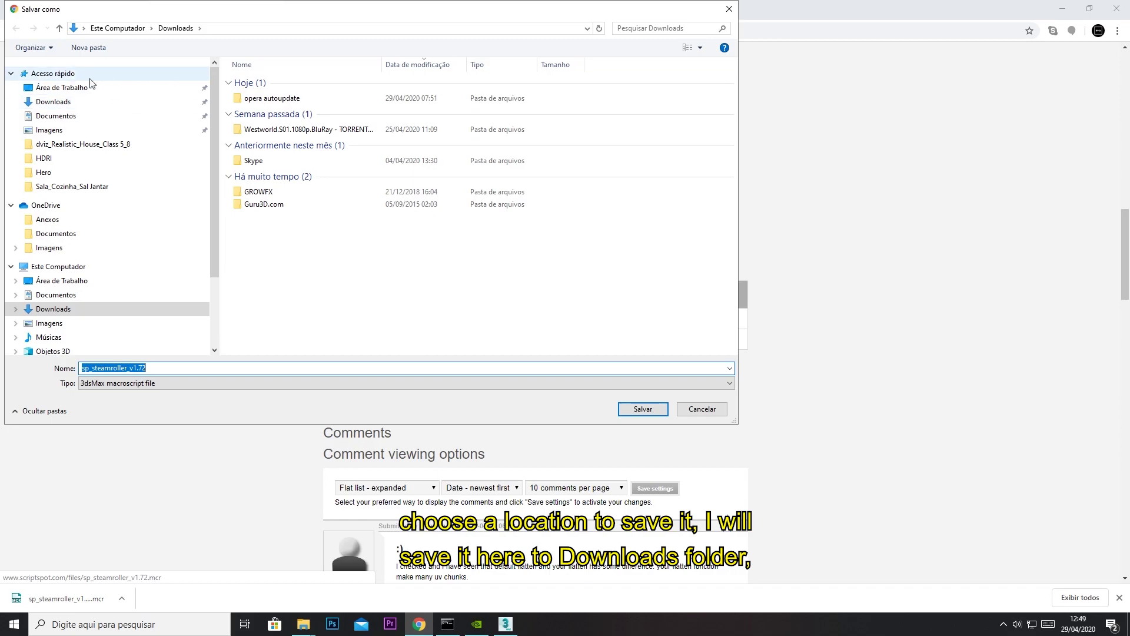
Save the script to Downloads and show it in its folder.
{"action": "left_click", "coordinate": [70, 104]}
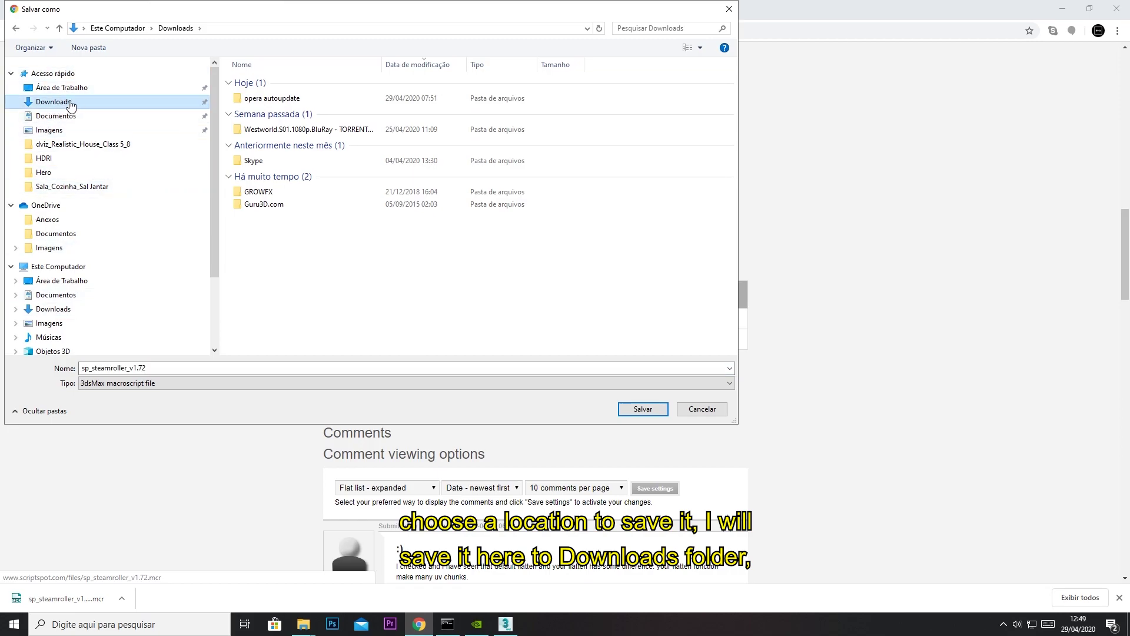
{"action": "left_click", "coordinate": [644, 409]}
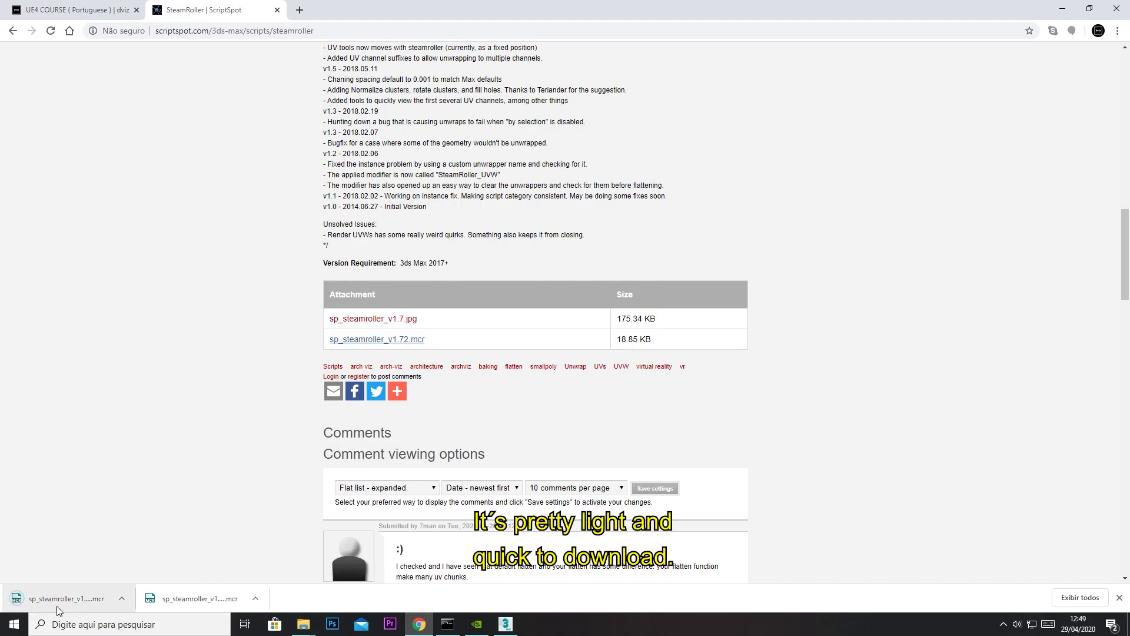
{"action": "left_click", "coordinate": [124, 599]}
{"action": "left_click", "coordinate": [156, 556]}
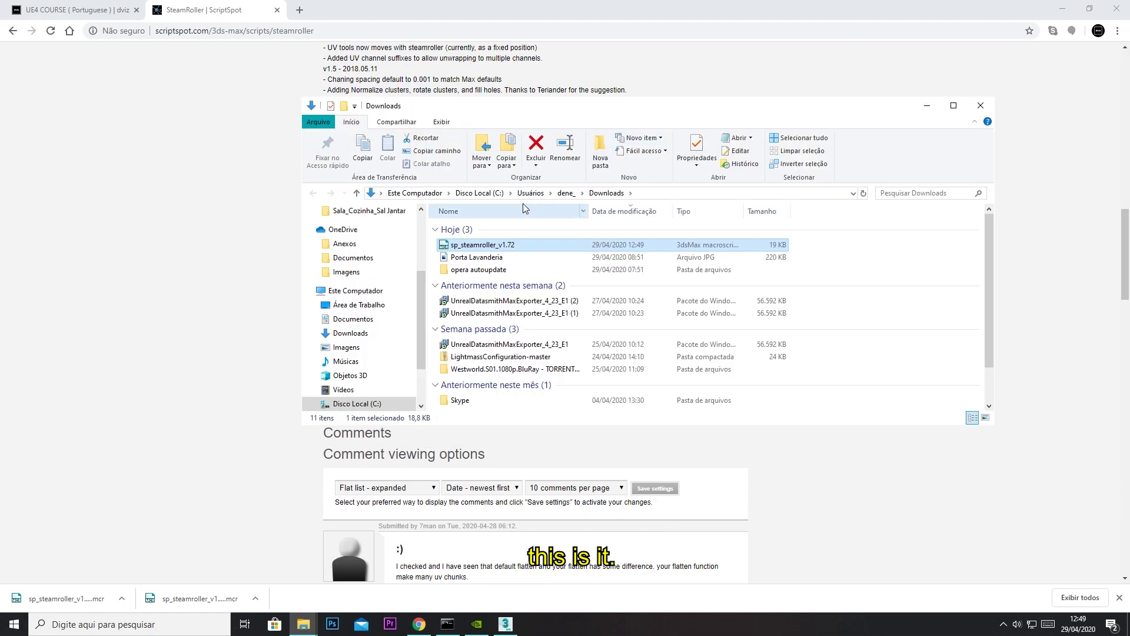
Drag sp_steamroller_v1.72 from File Explorer into a 3ds Max viewport to install SteamRoller.
{"action": "left_click", "coordinate": [493, 247]}
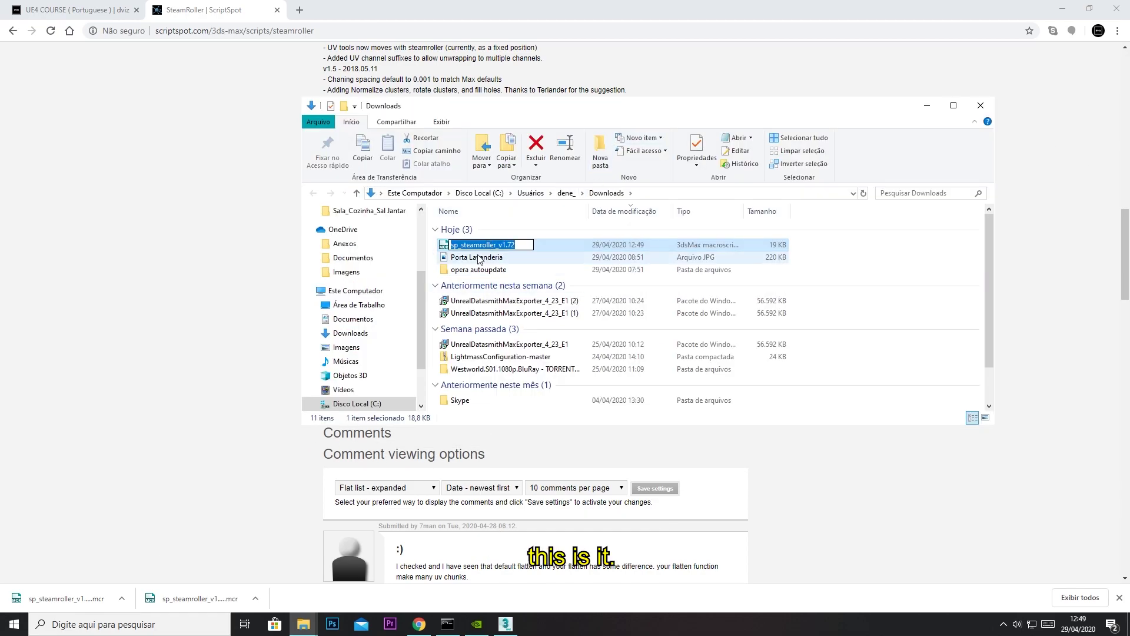
{"action": "left_click", "coordinate": [1064, 10]}
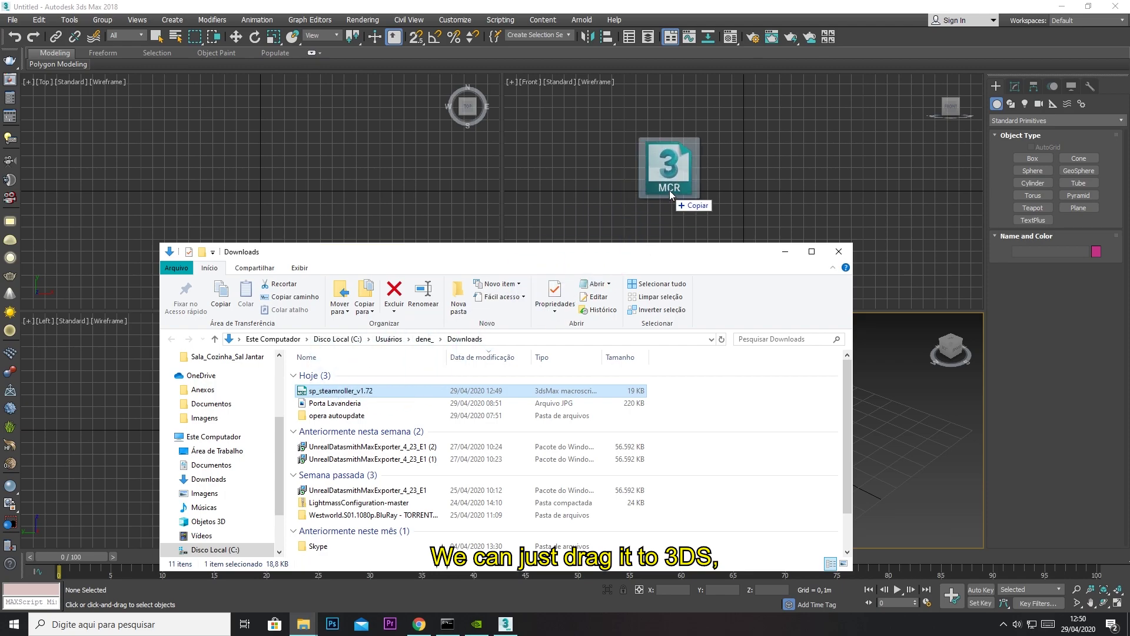
{"action": "left_click_drag", "start_coordinate": [330, 391], "coordinate": [671, 189]}
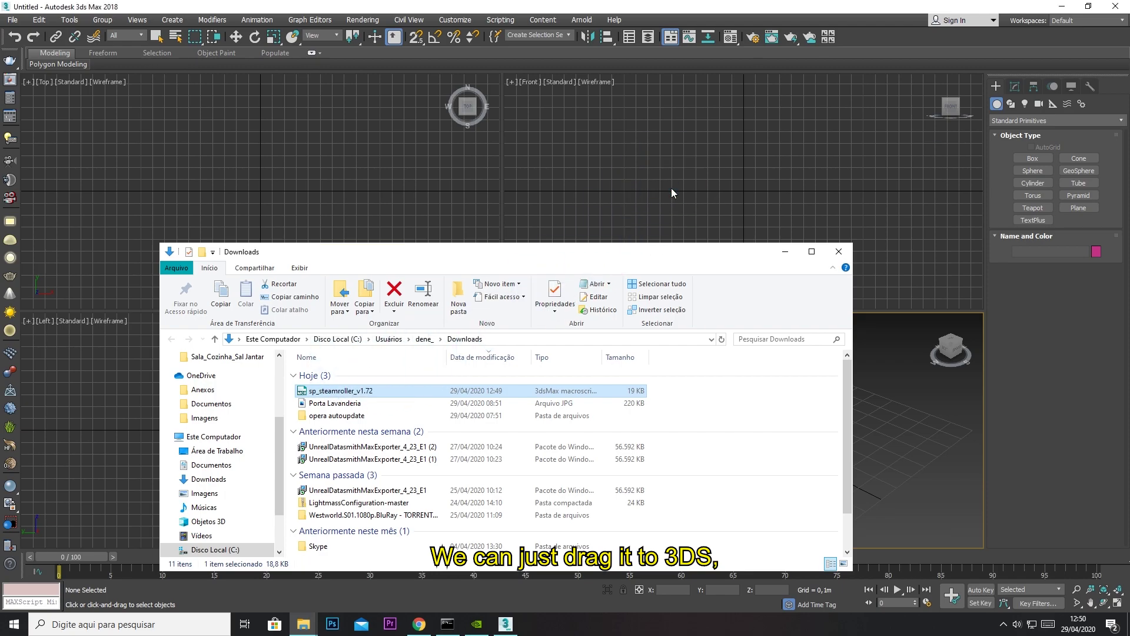
{"action": "left_click", "coordinate": [785, 251]}
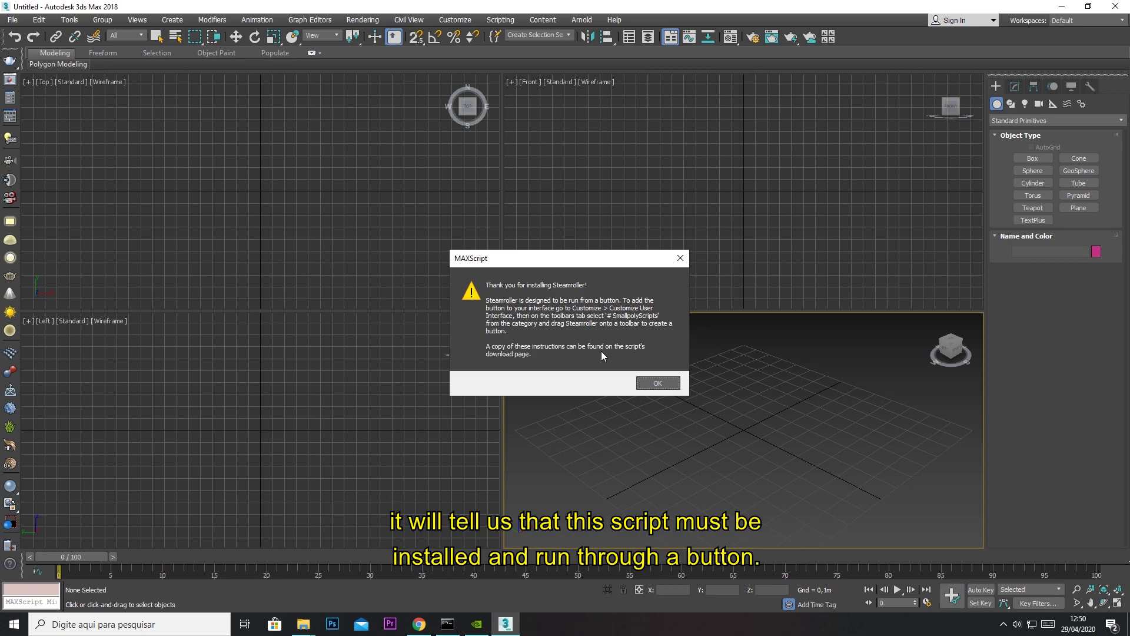
In Customize User Interface's Toolbars tab, select SteamRoller: Unwrap Models for Baking under SmallpolyScripts.
{"action": "left_click", "coordinate": [653, 383]}
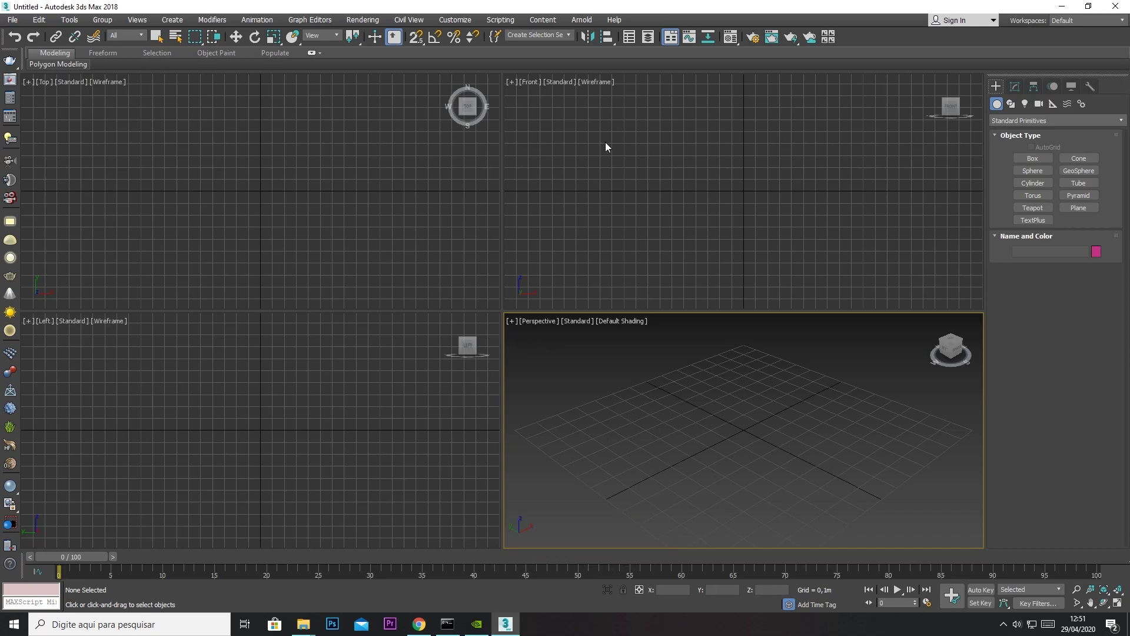
{"action": "left_click", "coordinate": [456, 20]}
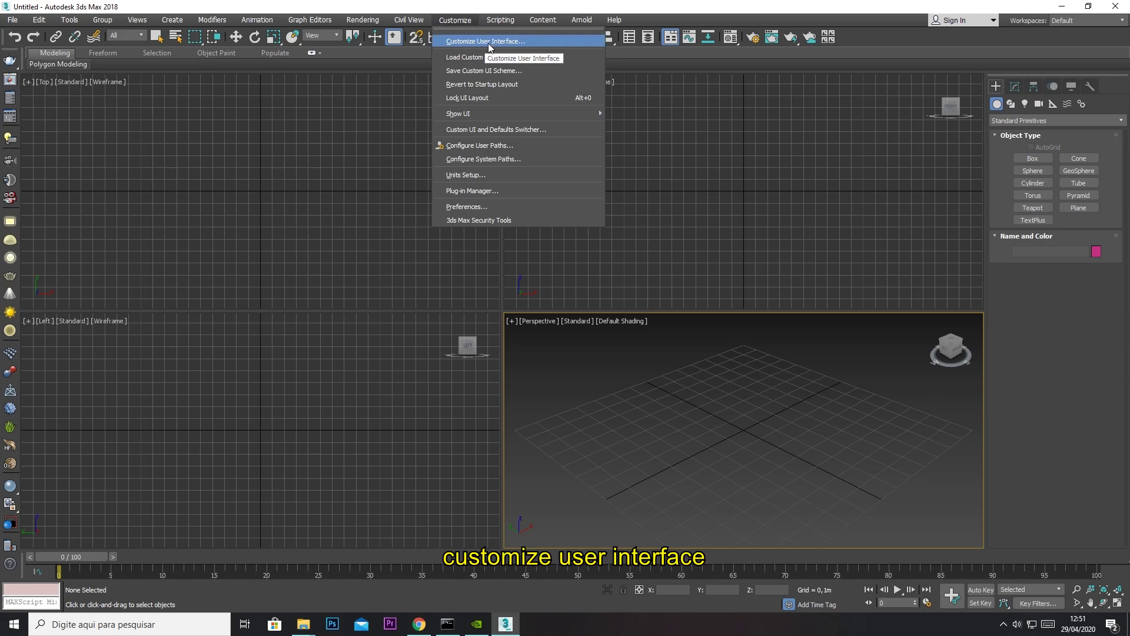
{"action": "left_click", "coordinate": [492, 43]}
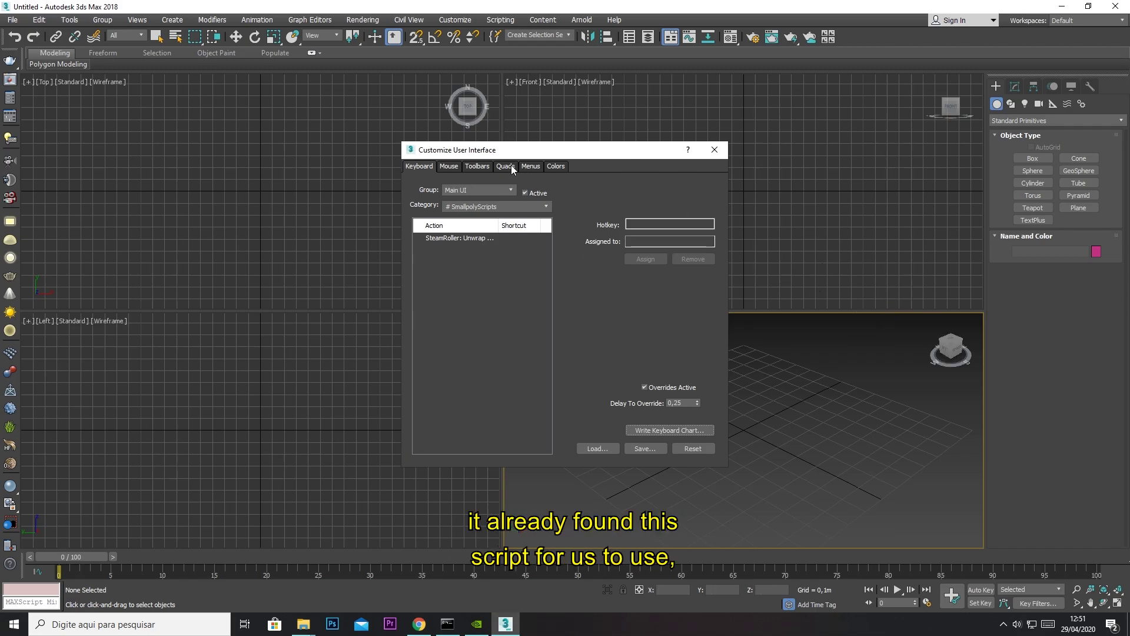
{"action": "left_click", "coordinate": [458, 237]}
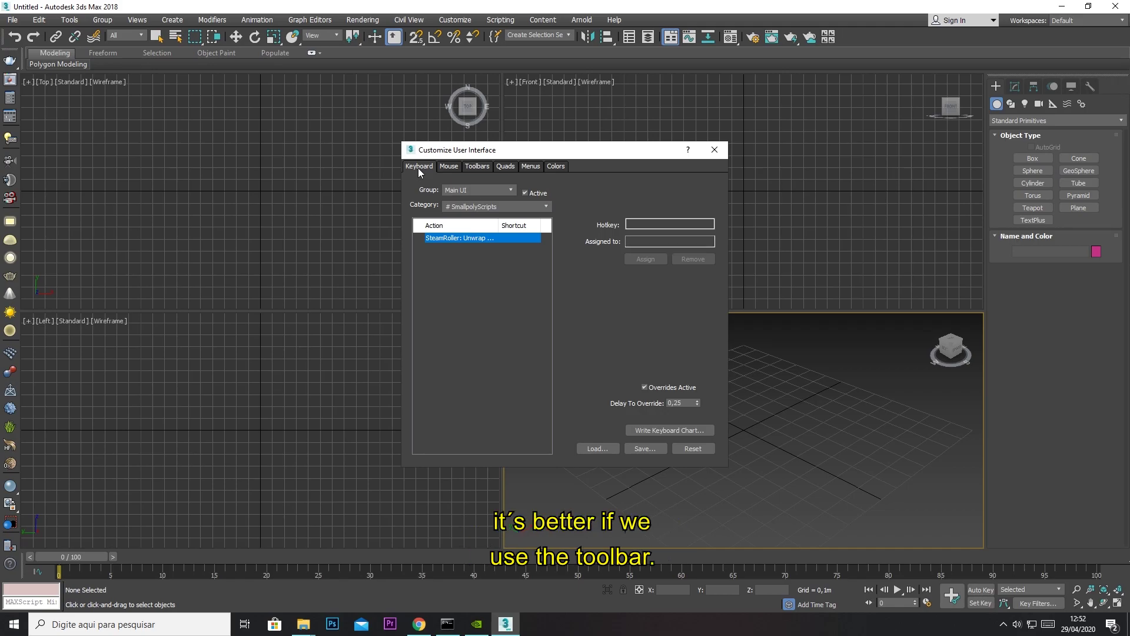
{"action": "left_click", "coordinate": [486, 168]}
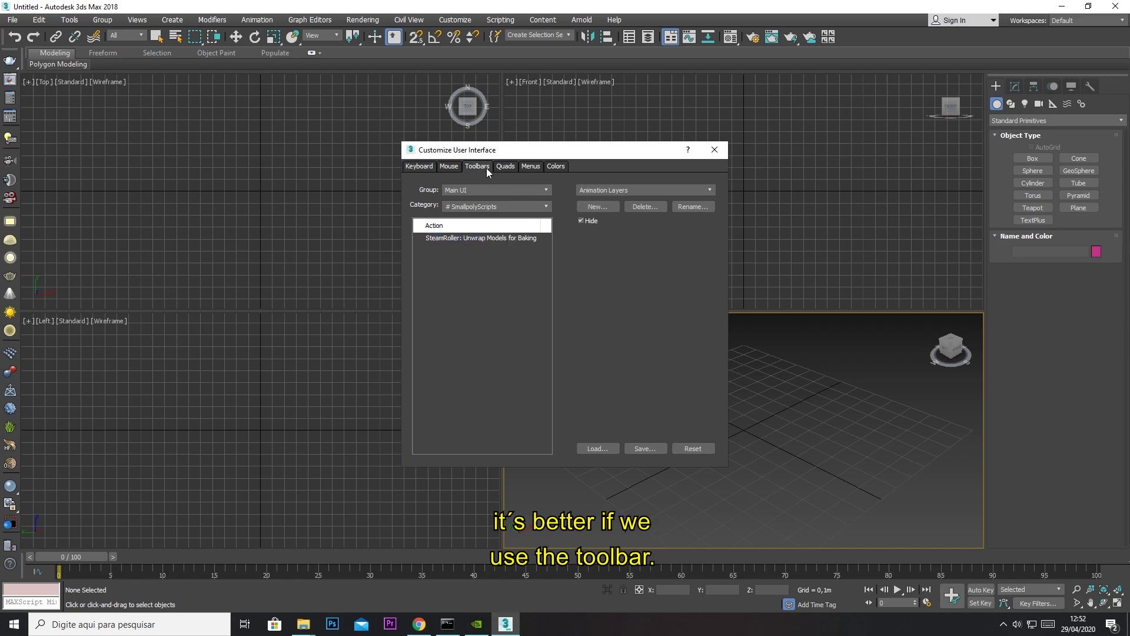
{"action": "left_click", "coordinate": [460, 238]}
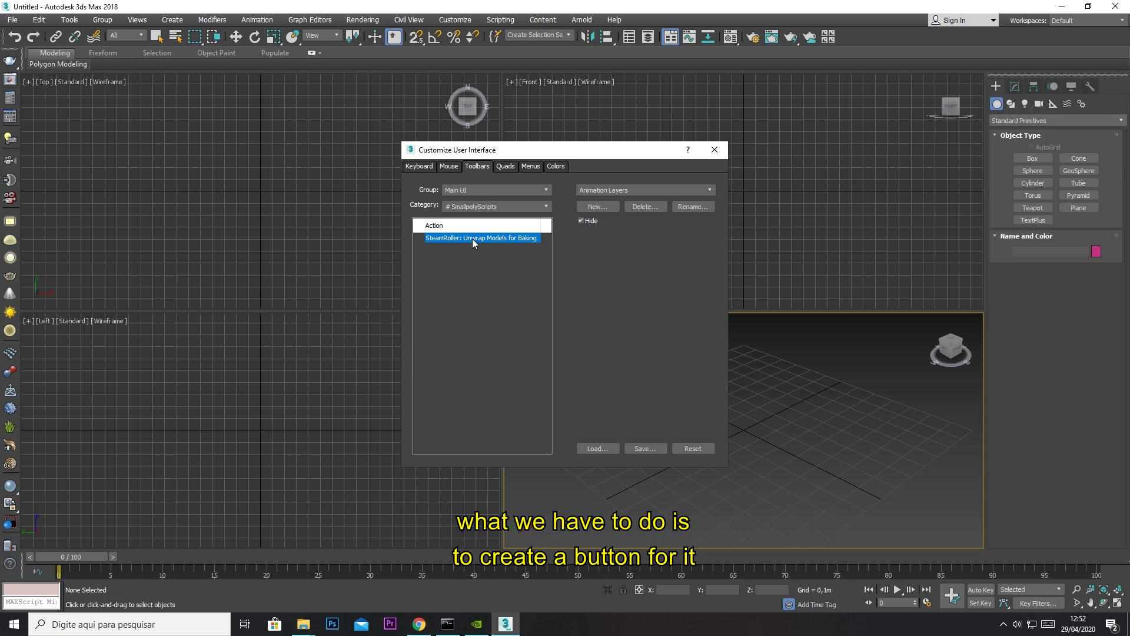
Create a 'SteamRoller' toolbar holding the unwrap action and dock it in the main toolbar.
{"action": "left_click", "coordinate": [597, 206]}
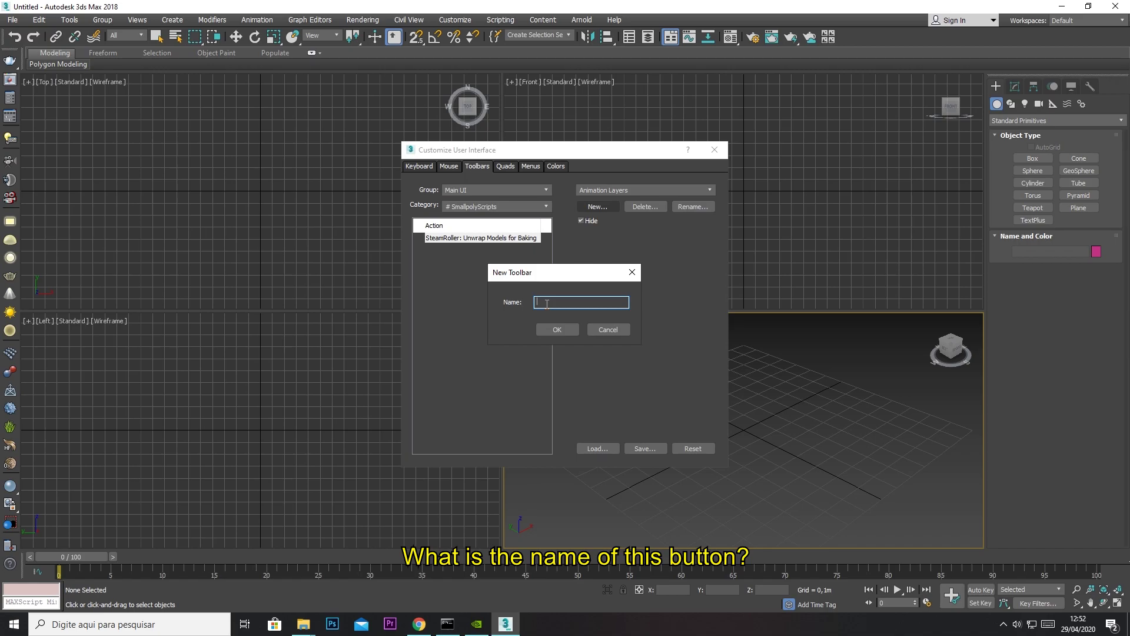
{"action": "type", "text": "Steam"}
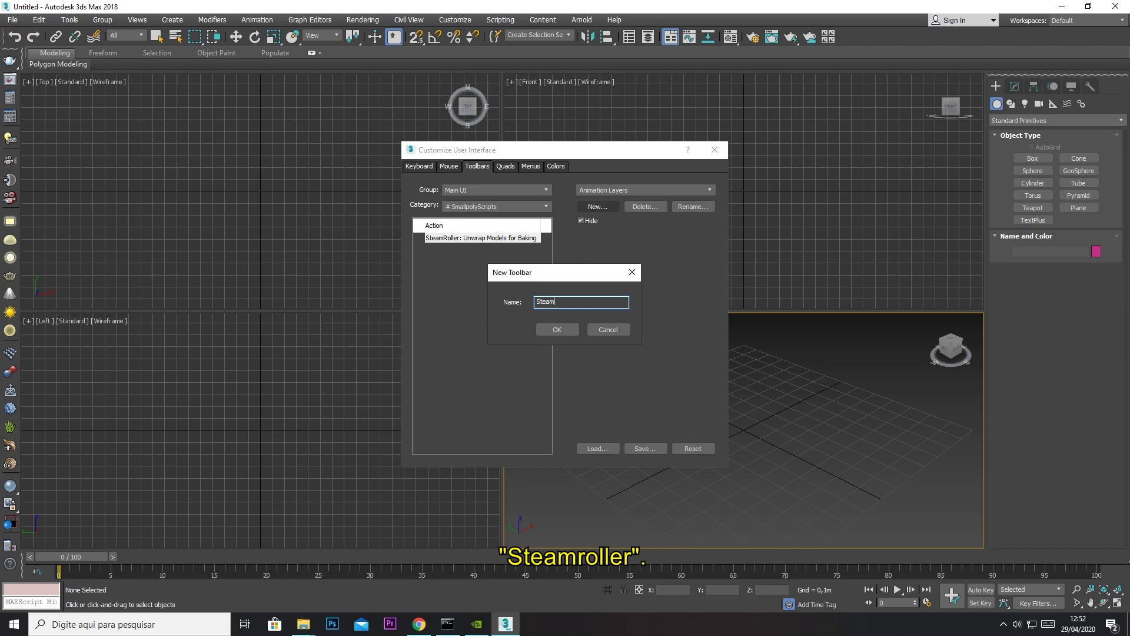
{"action": "type", "text": "Roller"}
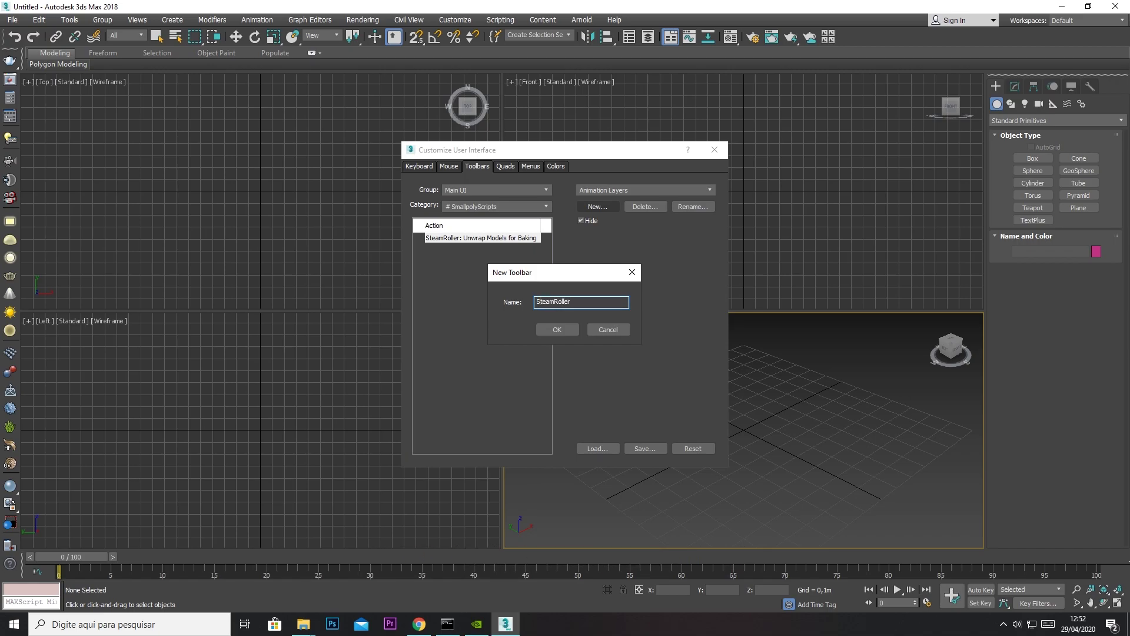
{"action": "key", "text": "Return"}
{"action": "left_click_drag", "start_coordinate": [550, 312], "coordinate": [300, 261]}
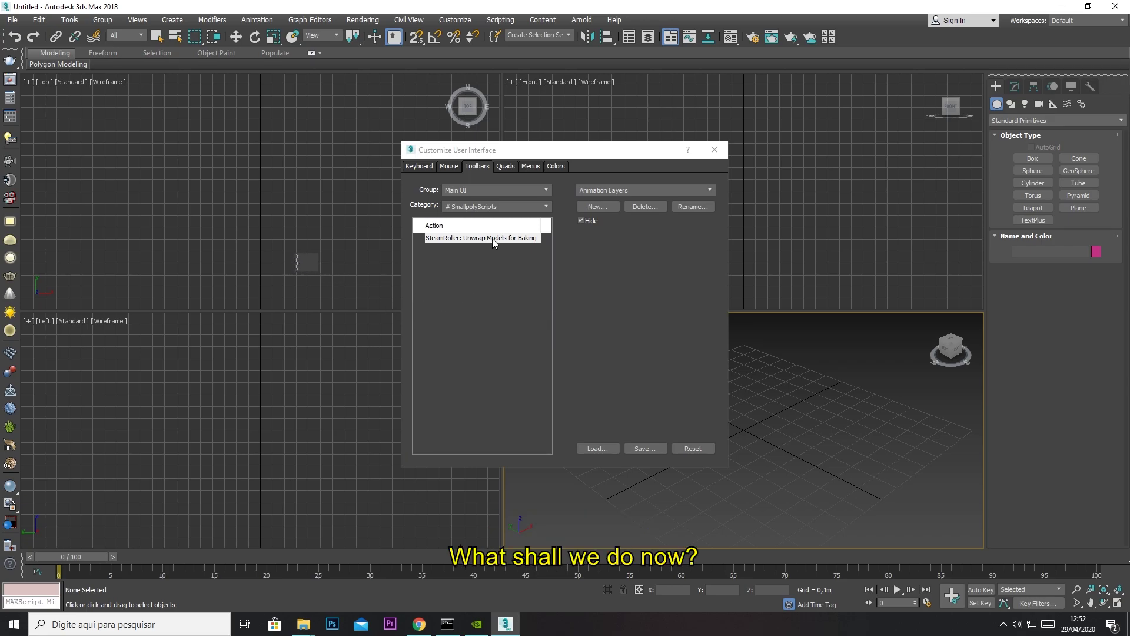
{"action": "mouse_move", "coordinate": [492, 238]}
{"action": "left_mouse_down"}
{"action": "mouse_move", "coordinate": [417, 344]}
{"action": "mouse_move", "coordinate": [307, 263]}
{"action": "left_mouse_up"}
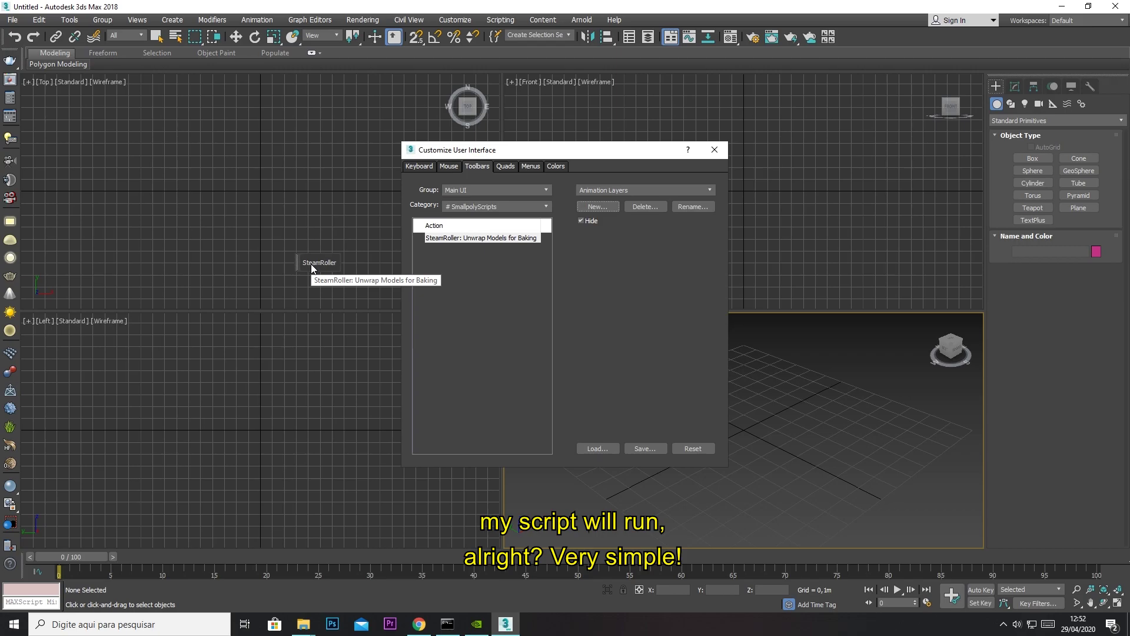
{"action": "left_click", "coordinate": [722, 151]}
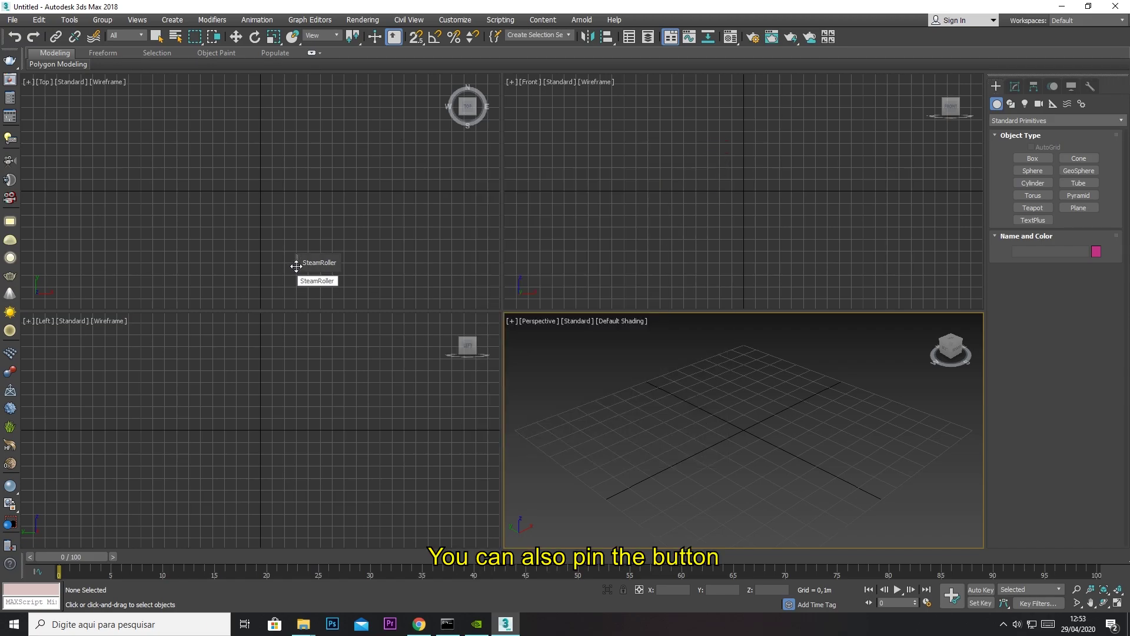
{"action": "left_click_drag", "start_coordinate": [296, 262], "coordinate": [848, 35]}
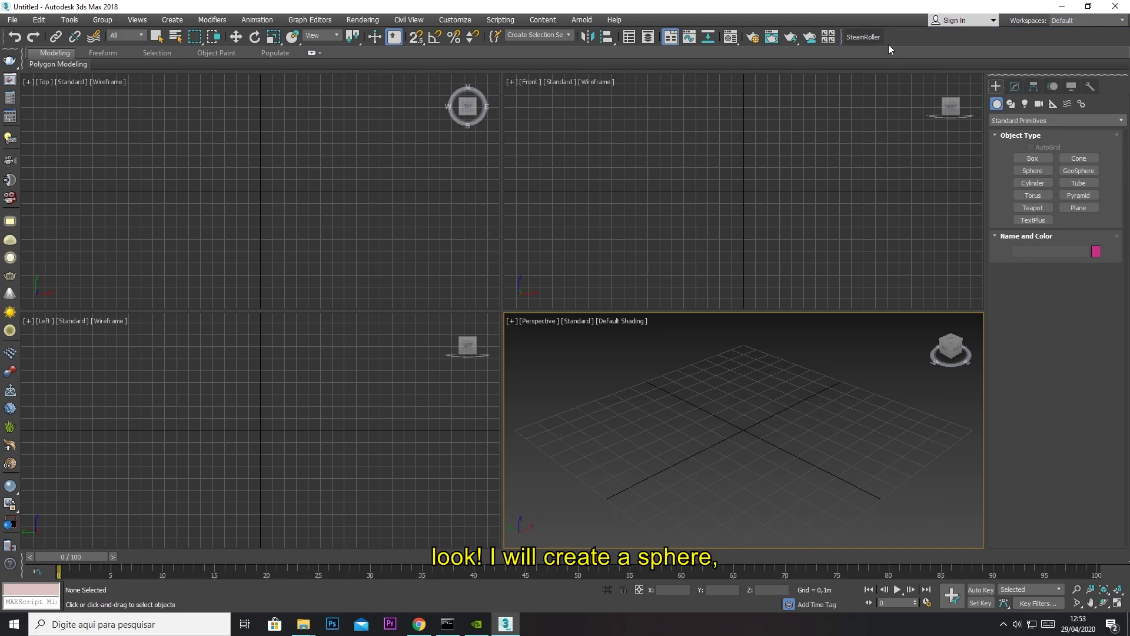
Draw two trial spheres in the Perspective view and undo both.
{"action": "left_click", "coordinate": [1033, 171]}
{"action": "left_click_drag", "start_coordinate": [731, 448], "coordinate": [749, 430]}
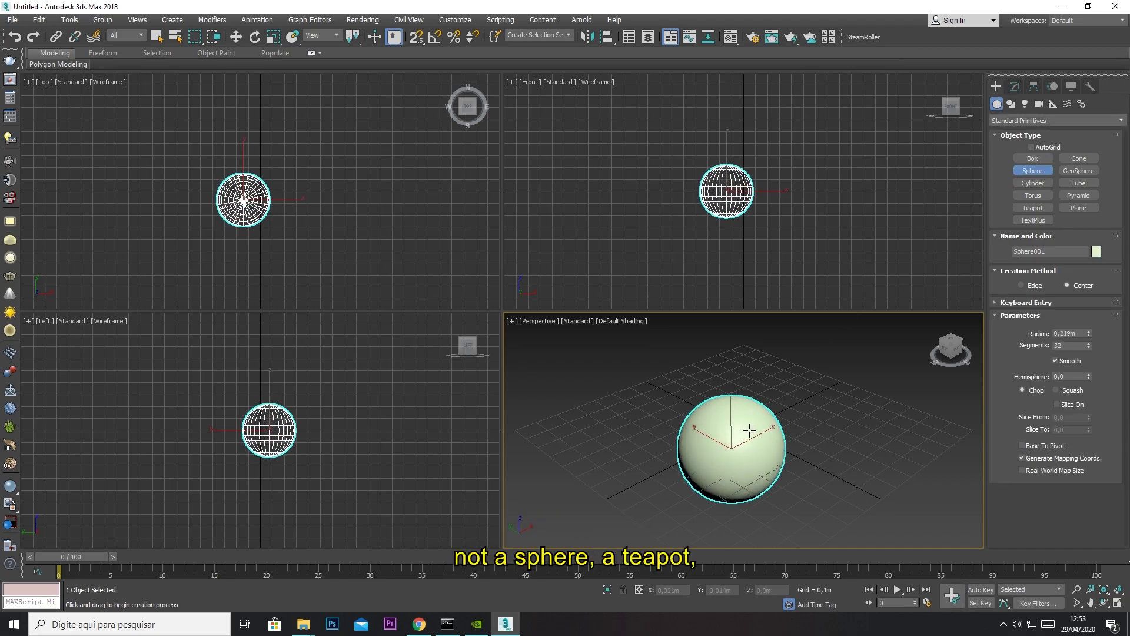
{"action": "key", "text": "ctrl+z"}
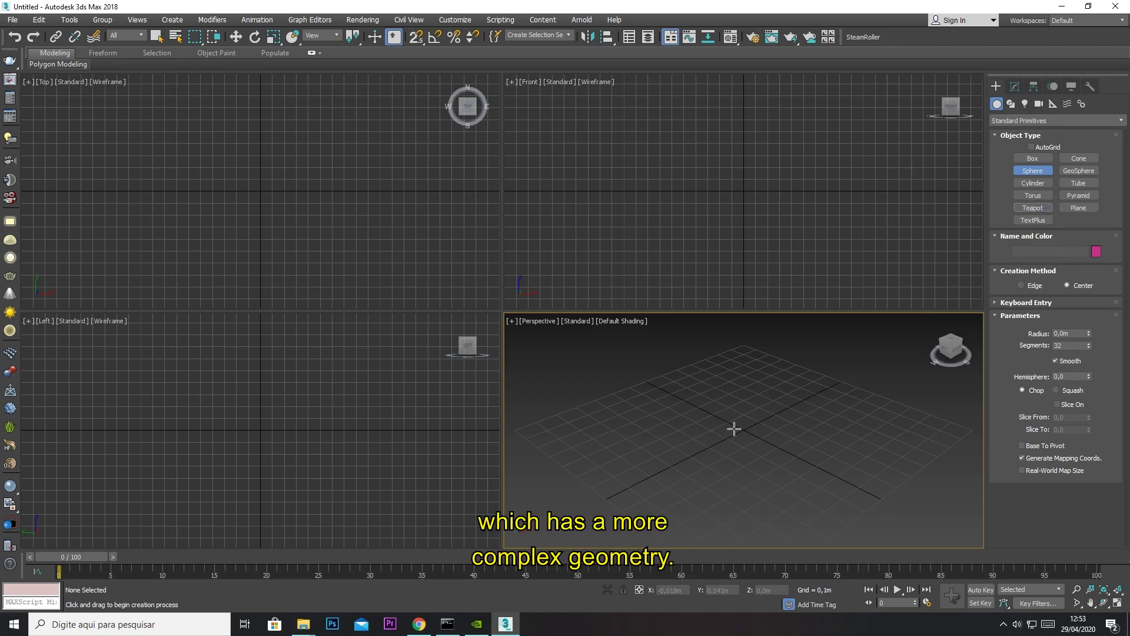
{"action": "left_click_drag", "start_coordinate": [734, 431], "coordinate": [747, 416]}
{"action": "key", "text": "ctrl+z"}
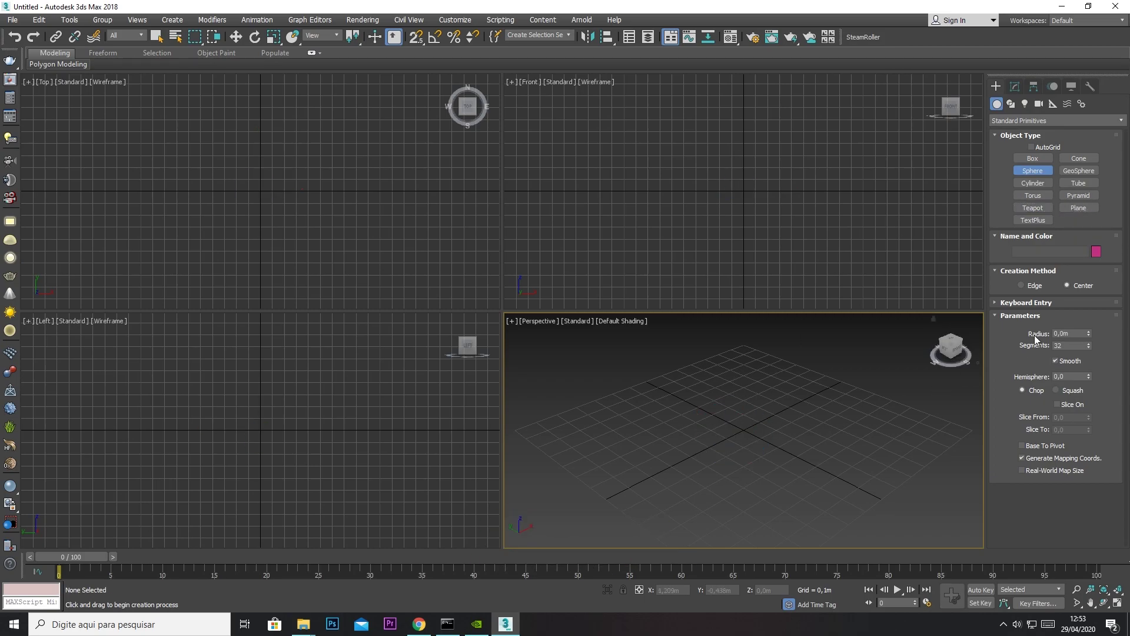
Create a teapot at the grid centre and maximize the Perspective viewport.
{"action": "left_click", "coordinate": [1033, 207]}
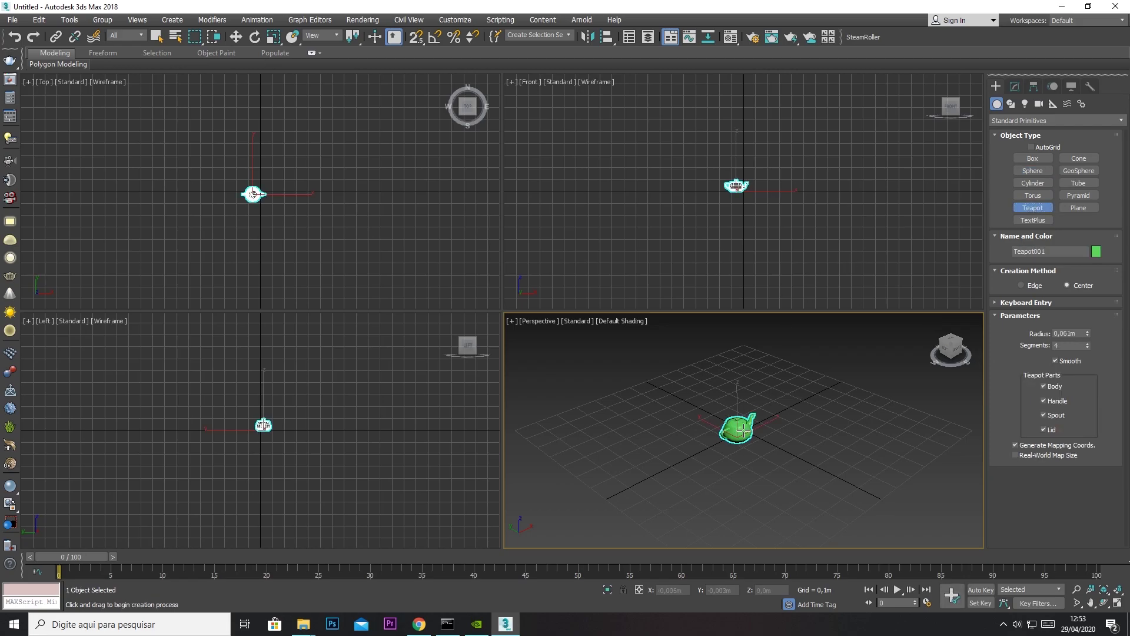
{"action": "left_click_drag", "start_coordinate": [737, 431], "coordinate": [762, 439]}
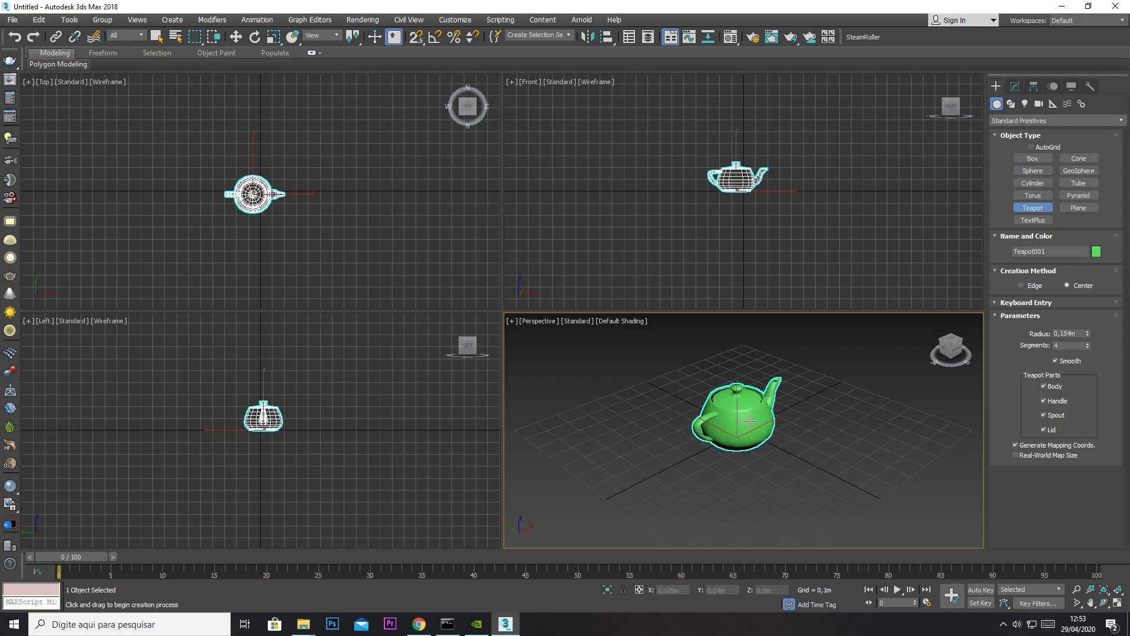
{"action": "left_click", "coordinate": [1117, 602]}
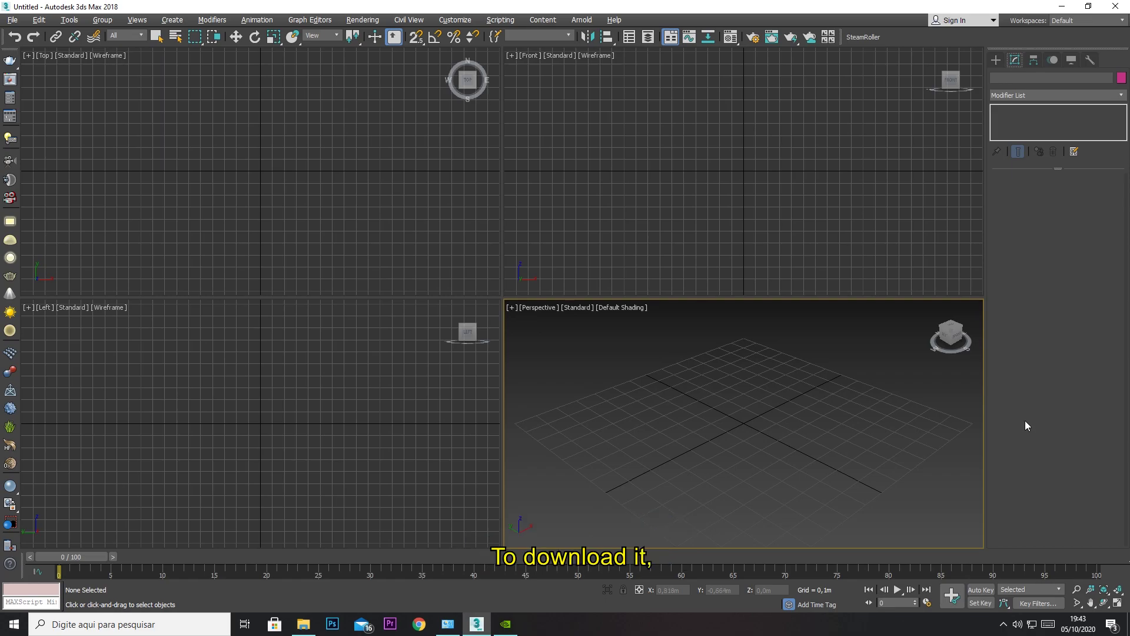
Search Google for 'uvpacker' and open the free UV-Packer download page.
{"action": "left_click", "coordinate": [419, 624]}
{"action": "left_click", "coordinate": [453, 252]}
{"action": "type", "text": "u"}
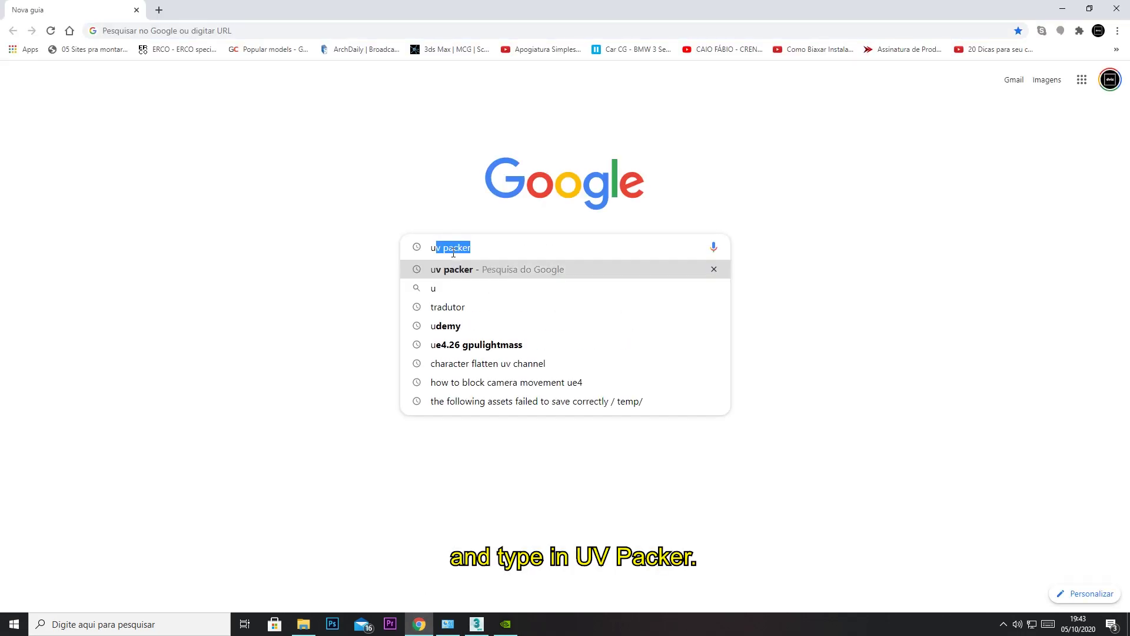
{"action": "type", "text": "vpacker"}
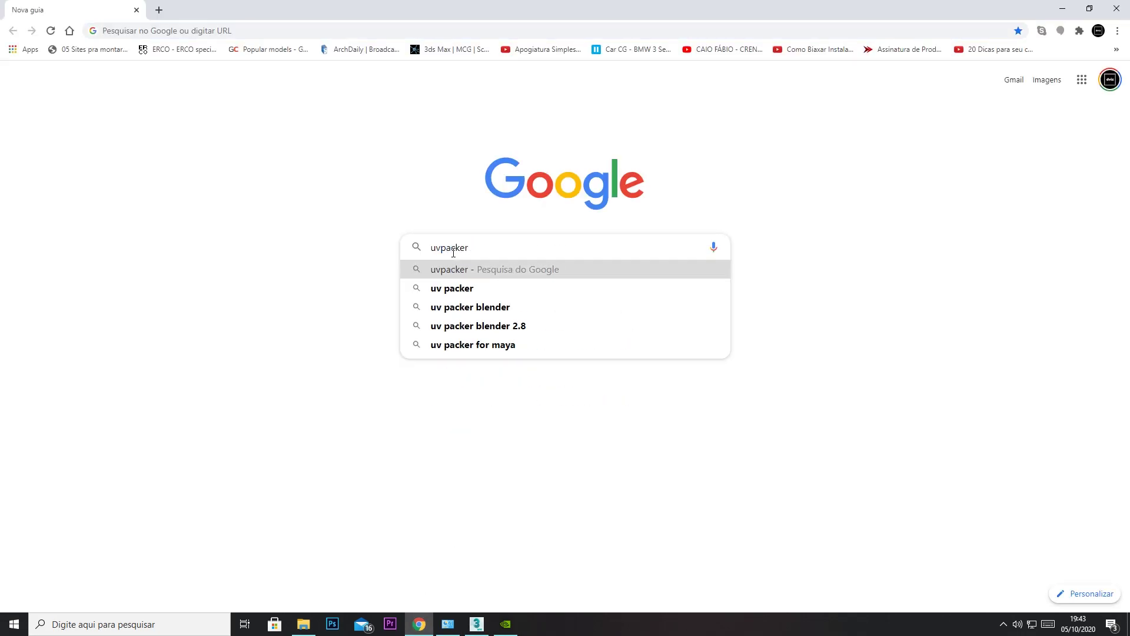
{"action": "key", "text": "Return"}
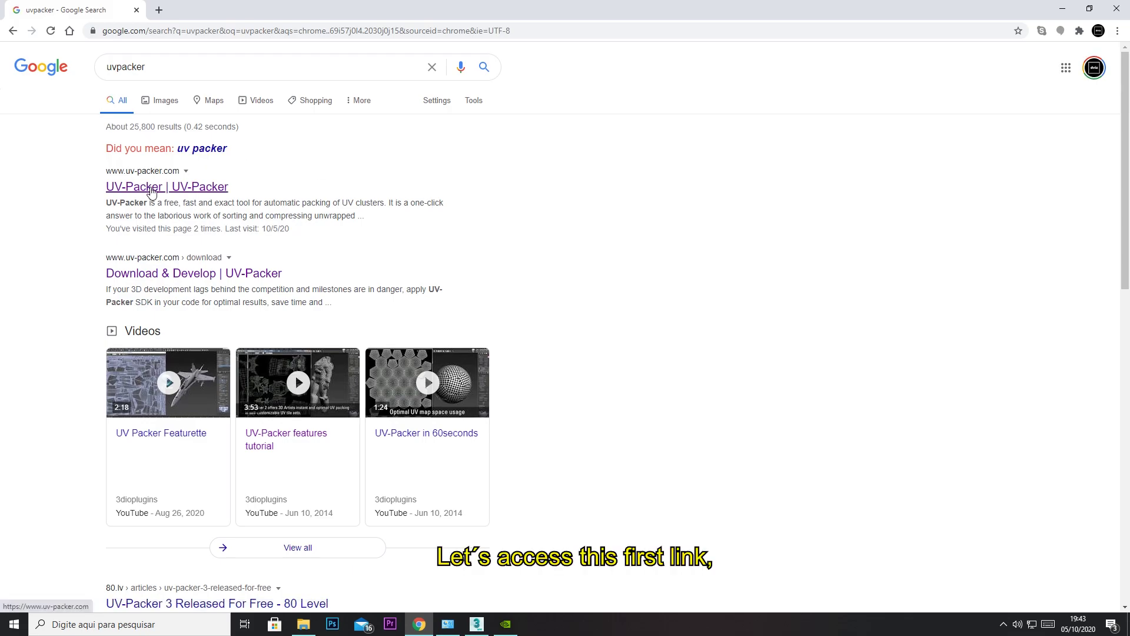
{"action": "left_click", "coordinate": [151, 187]}
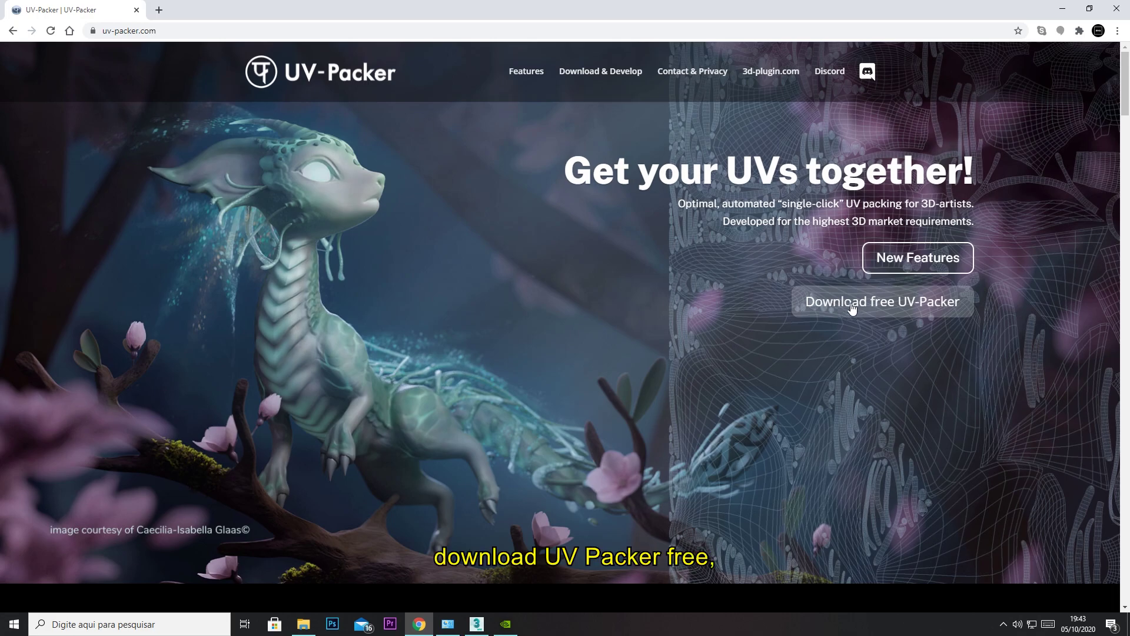
{"action": "left_click", "coordinate": [890, 315]}
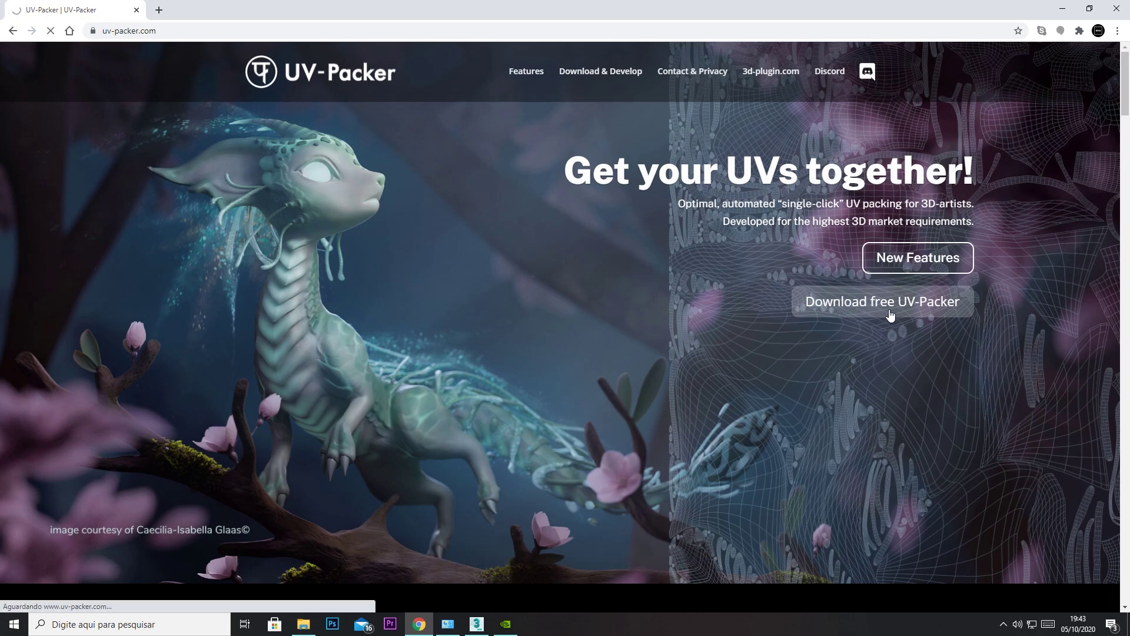
Save the 3ds Max installer UV-Packer_3.00.00.exe to the Desktop.
{"action": "scroll", "coordinate": [446, 318], "scroll_direction": "down", "scroll_amount": 3}
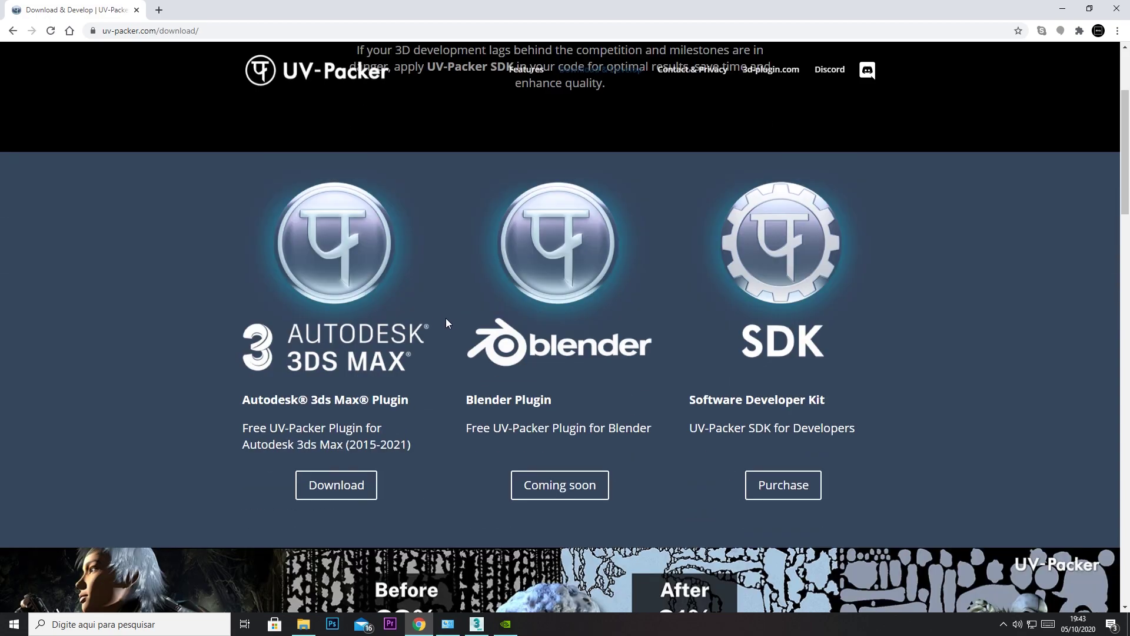
{"action": "scroll", "coordinate": [447, 317], "scroll_direction": "down", "scroll_amount": 2}
{"action": "scroll", "coordinate": [413, 245], "scroll_direction": "up", "scroll_amount": 1}
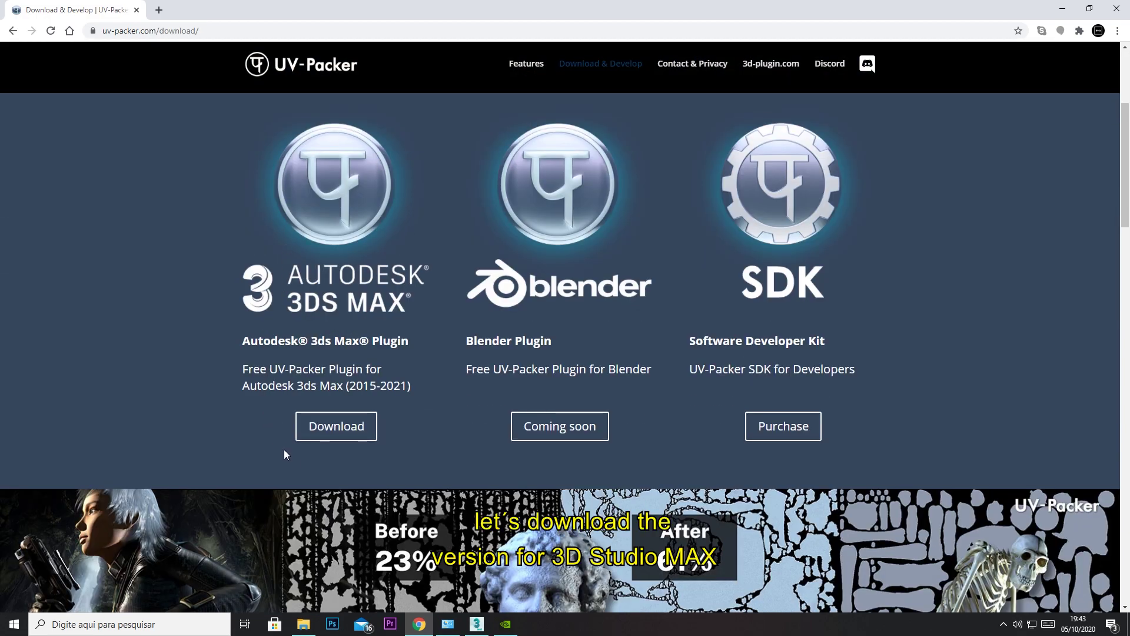
{"action": "left_click", "coordinate": [342, 430]}
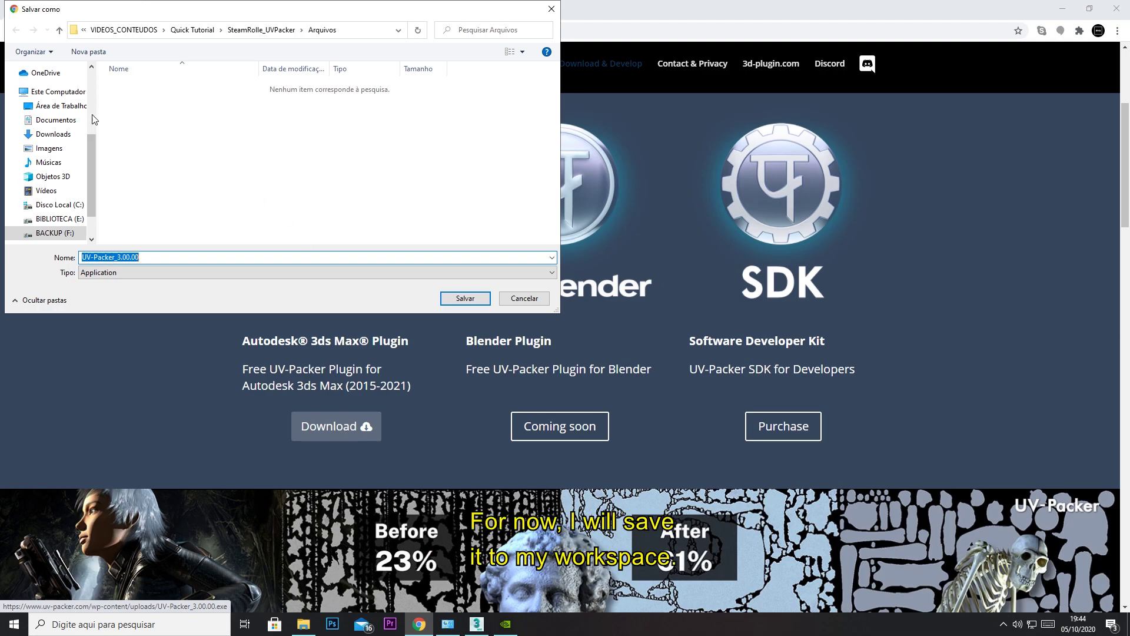
{"action": "left_click", "coordinate": [71, 109]}
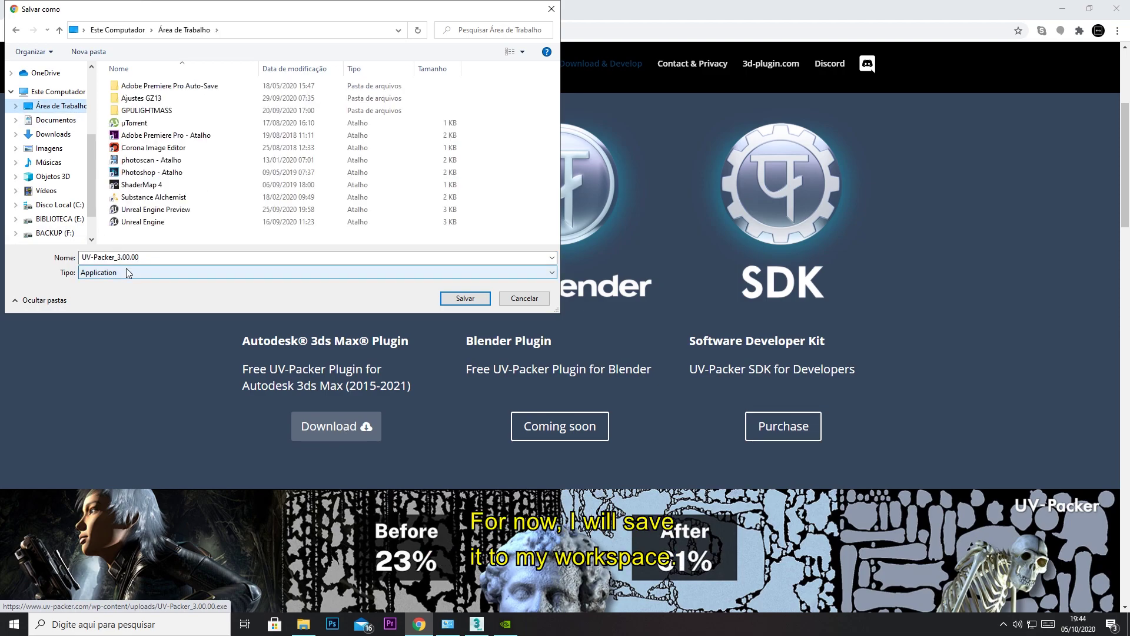
{"action": "left_click", "coordinate": [470, 298]}
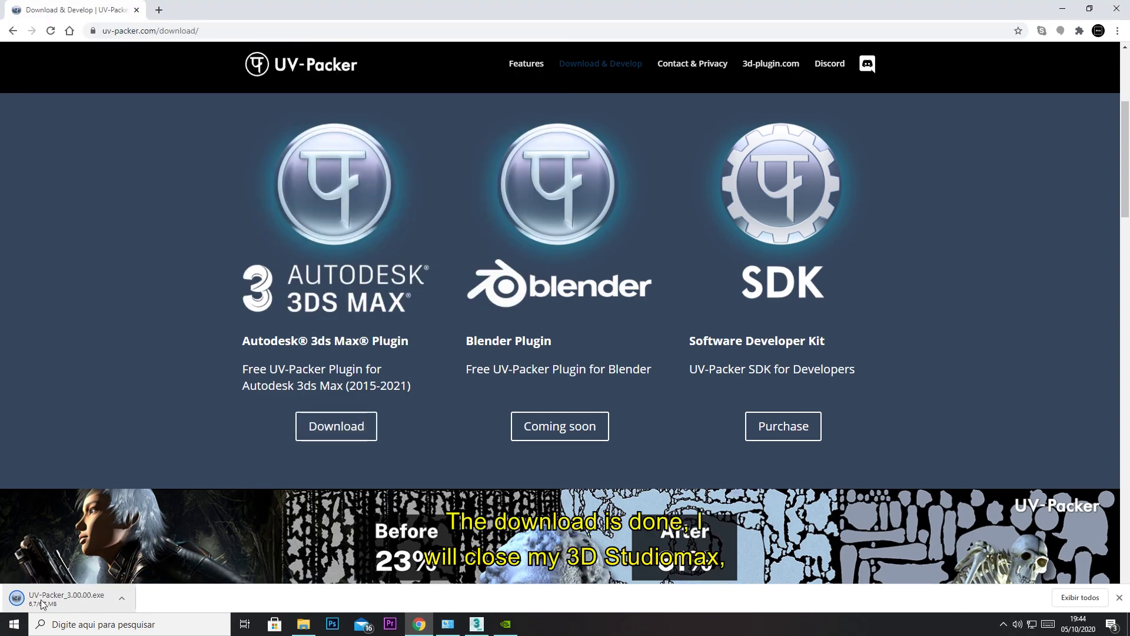
Close 3ds Max and open the downloaded installer's options.
{"action": "left_click", "coordinate": [484, 627]}
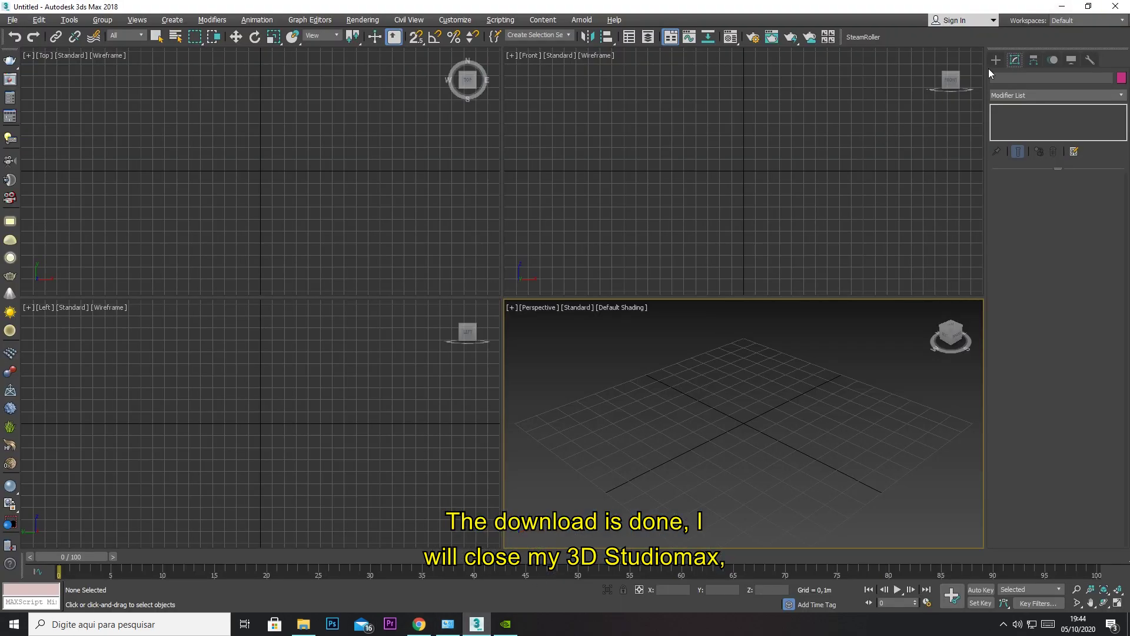
{"action": "left_click", "coordinate": [1120, 9]}
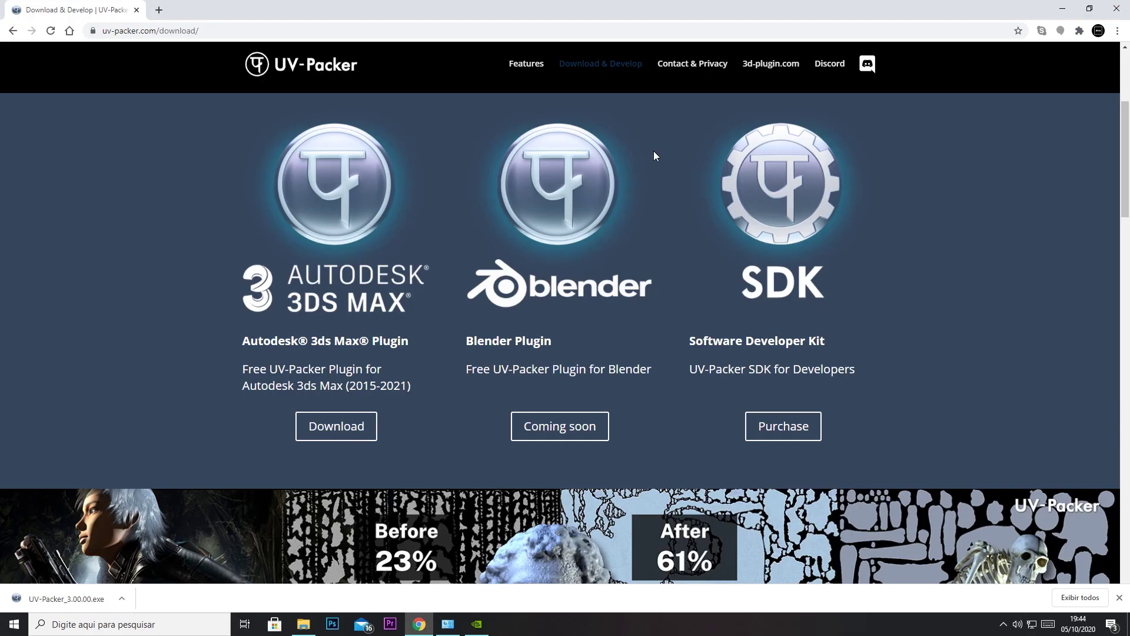
{"action": "left_click", "coordinate": [121, 599]}
Show the downloaded installer in its folder, then reveal the desktop.
{"action": "left_click", "coordinate": [160, 559]}
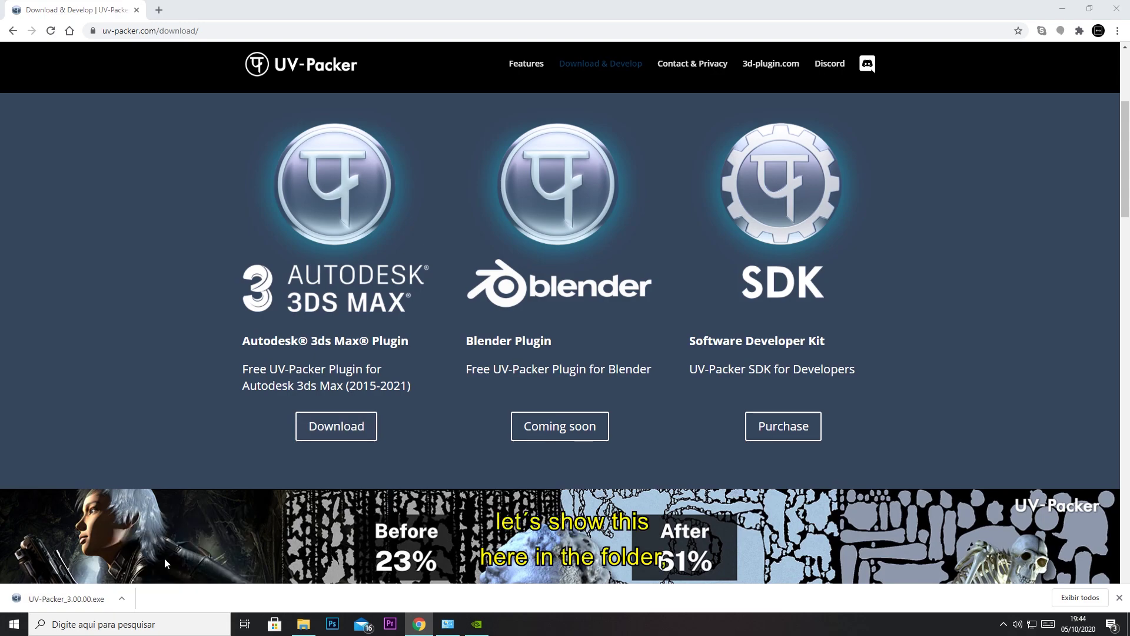
{"action": "left_click", "coordinate": [862, 110]}
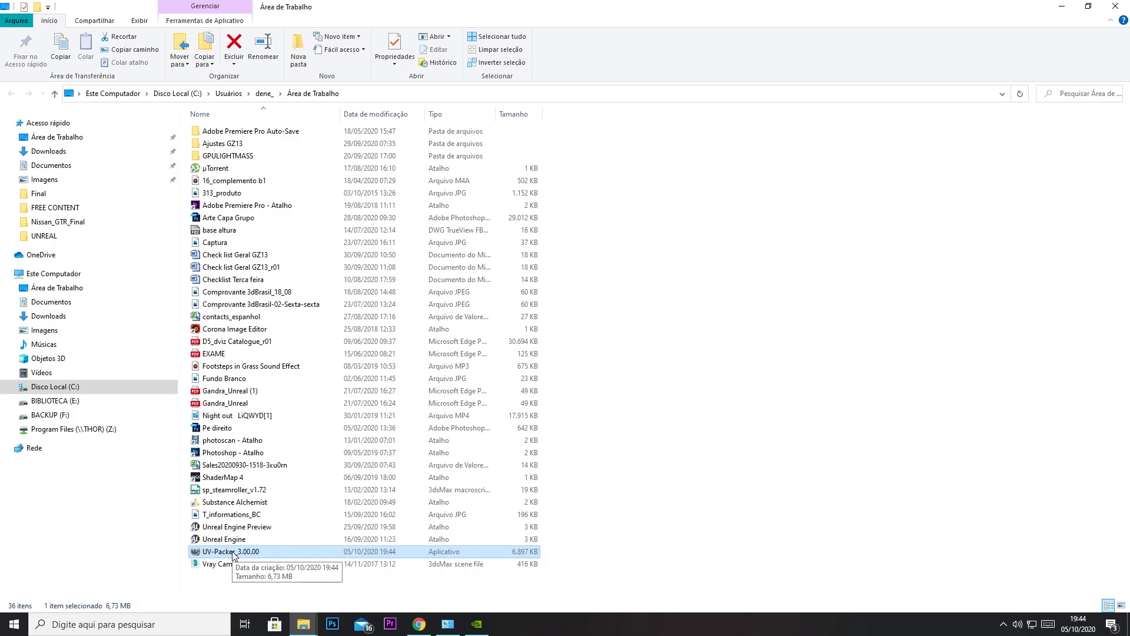
{"action": "key", "text": "super+d"}
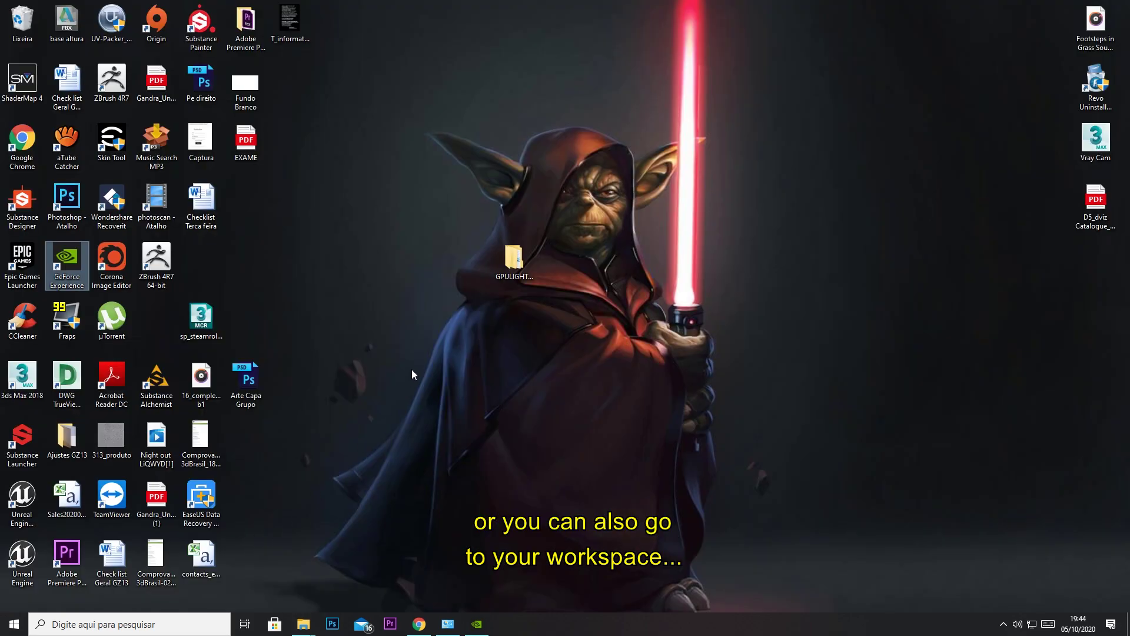
Run UV-Packer_3.00.00.exe, install it for 3ds Max 2018 and finish the wizard.
{"action": "double_click", "coordinate": [112, 32]}
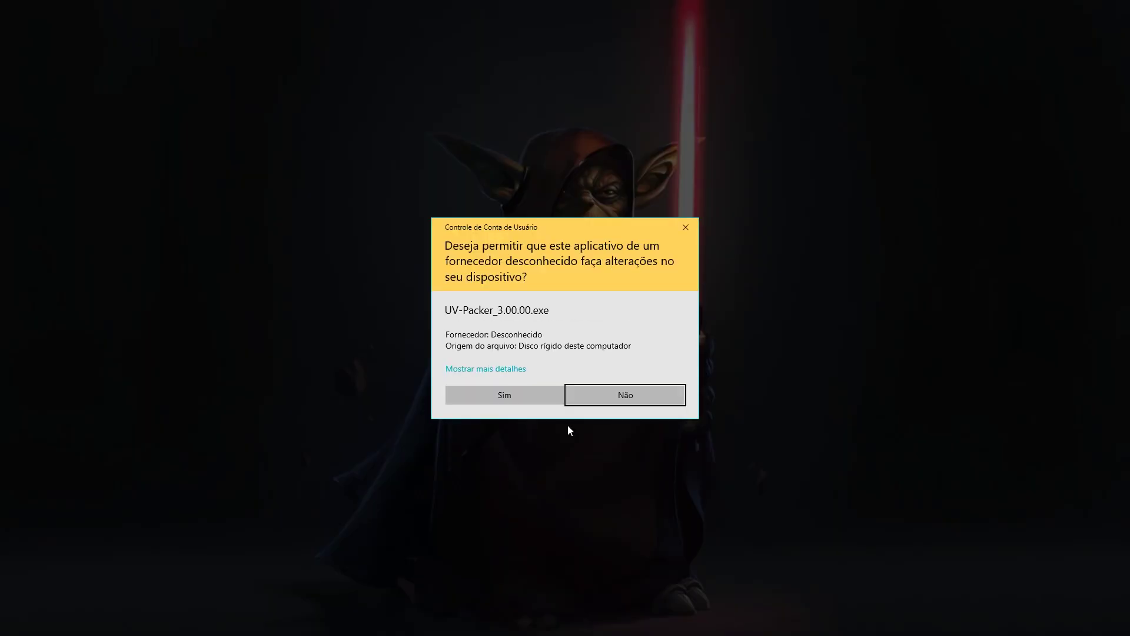
{"action": "left_click", "coordinate": [518, 394]}
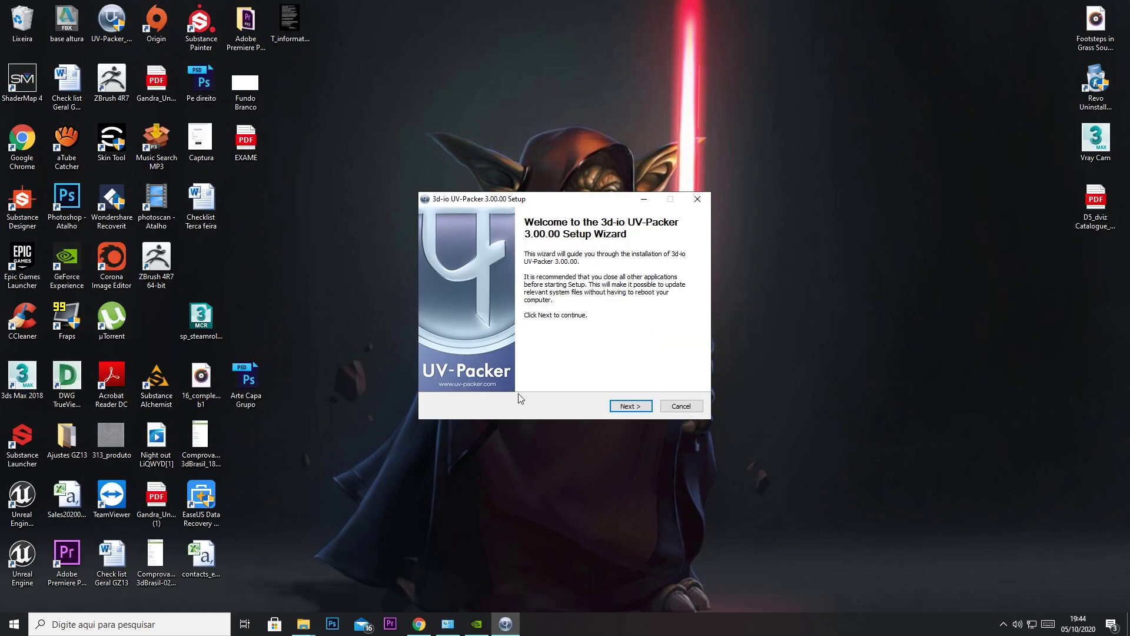
{"action": "left_click", "coordinate": [635, 408]}
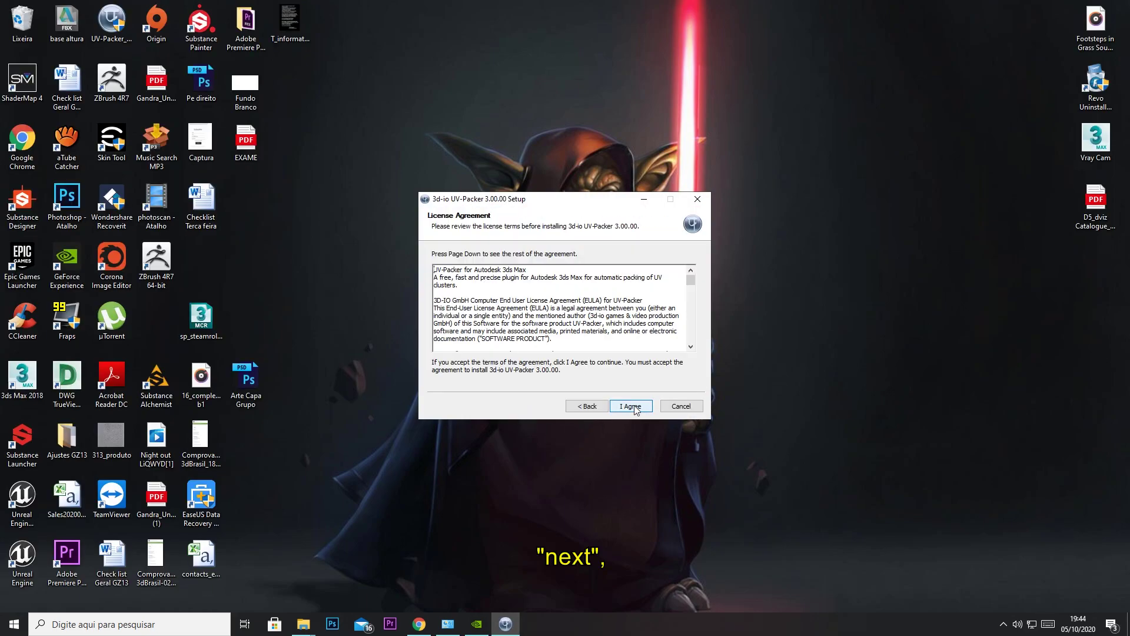
{"action": "left_click", "coordinate": [635, 407]}
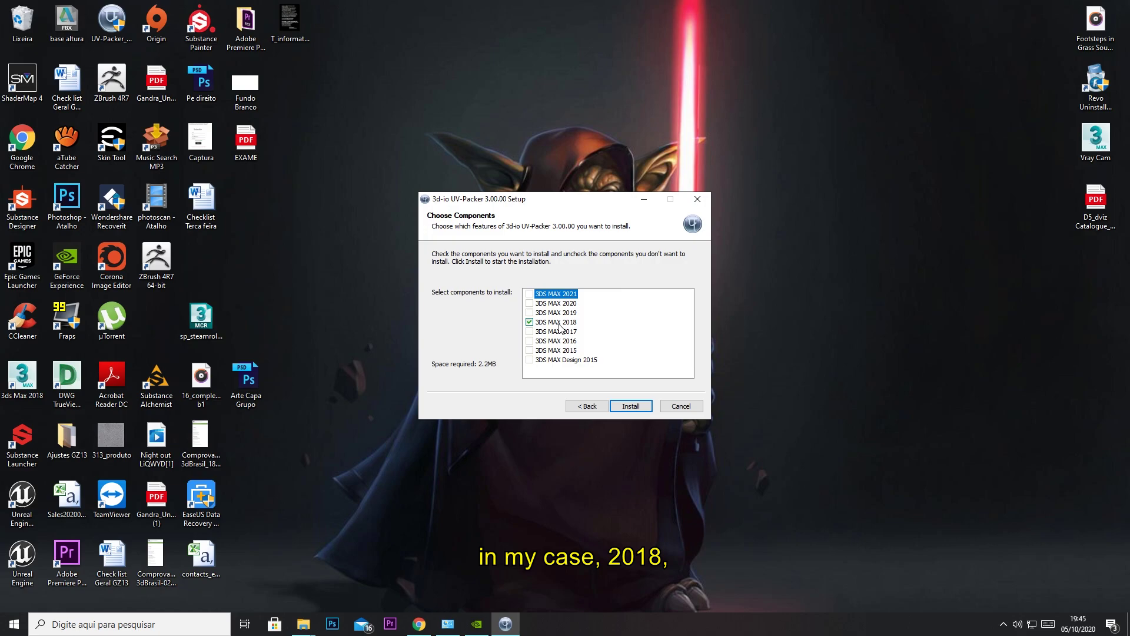
{"action": "left_click", "coordinate": [638, 406]}
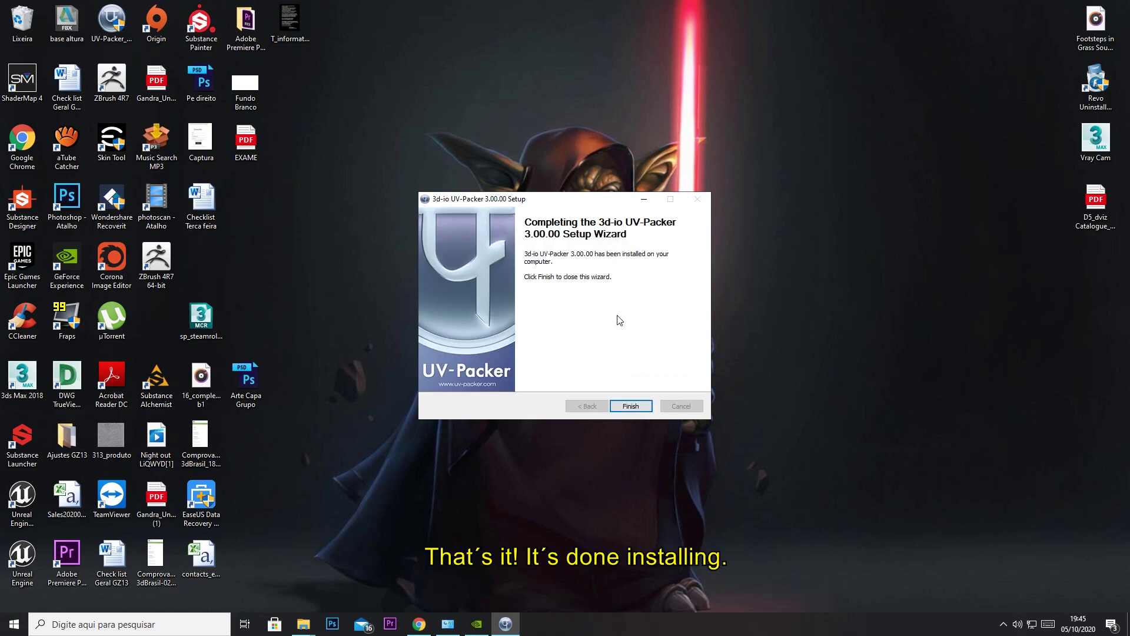
{"action": "left_click", "coordinate": [638, 406]}
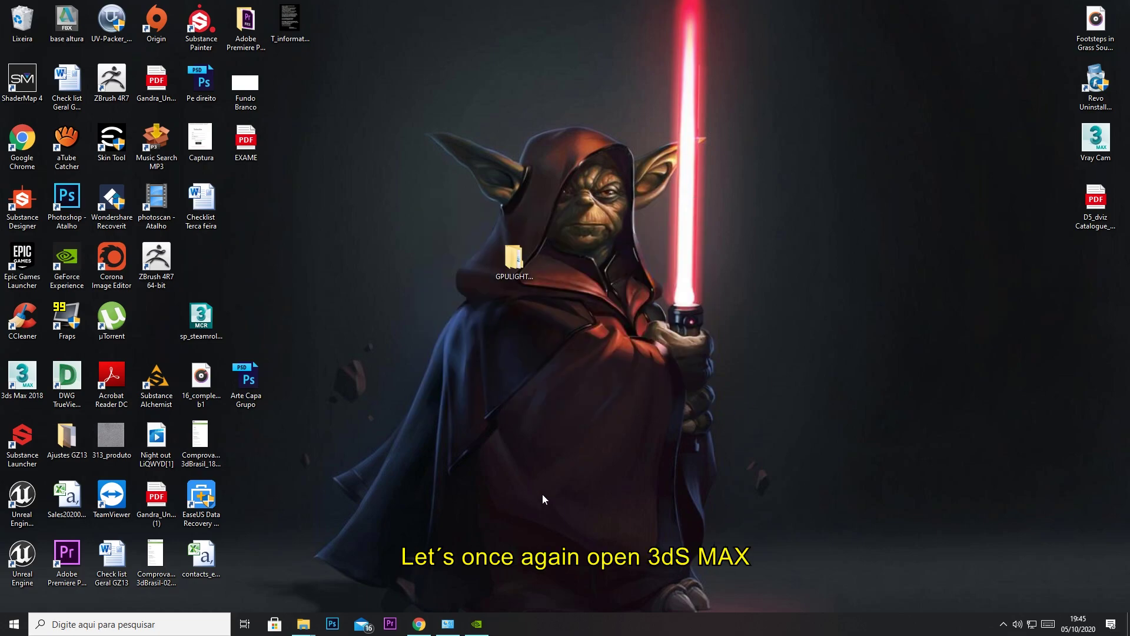
Launch 3ds Max 2018 from its desktop icon to an empty untitled scene.
{"action": "double_click", "coordinate": [33, 380]}
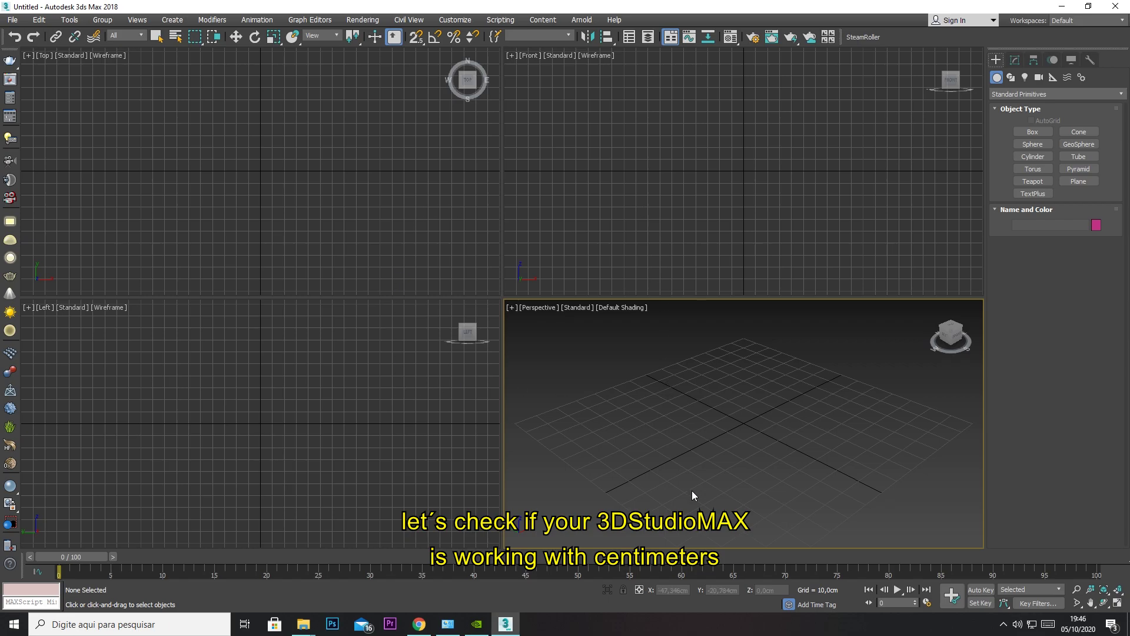
{"action": "left_click", "coordinate": [456, 21]}
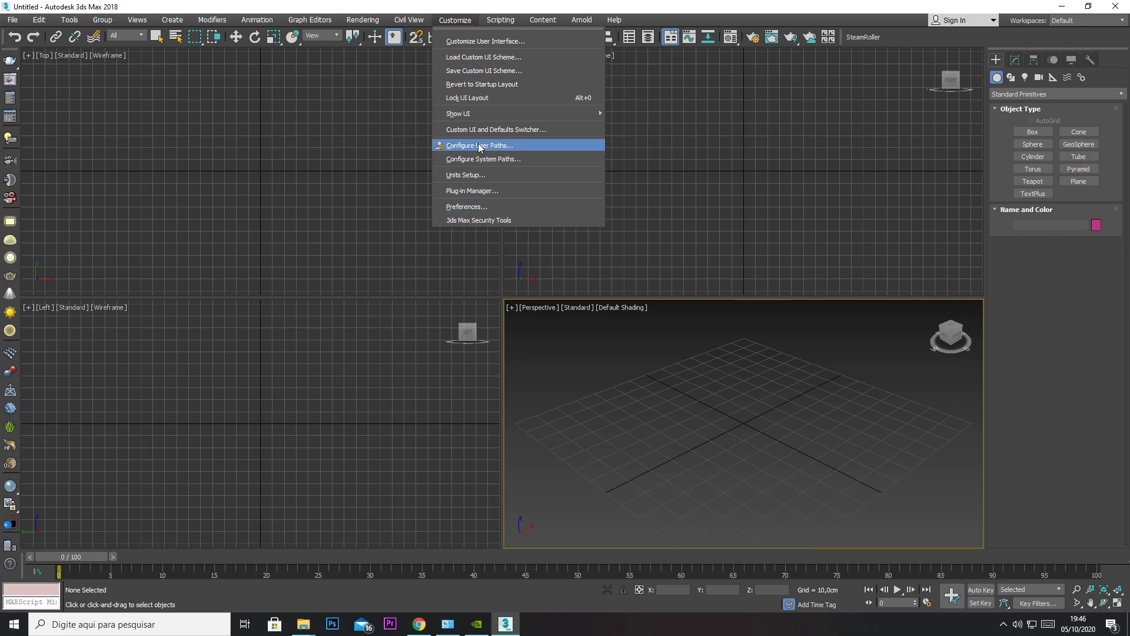
{"action": "left_click", "coordinate": [472, 175]}
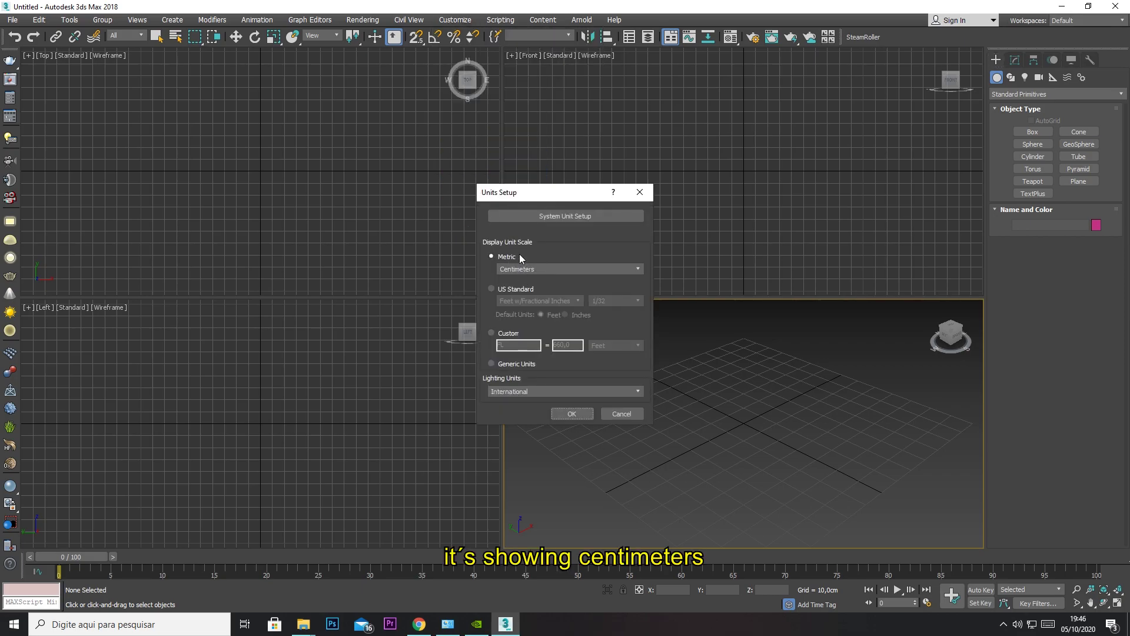
{"action": "left_click", "coordinate": [579, 215]}
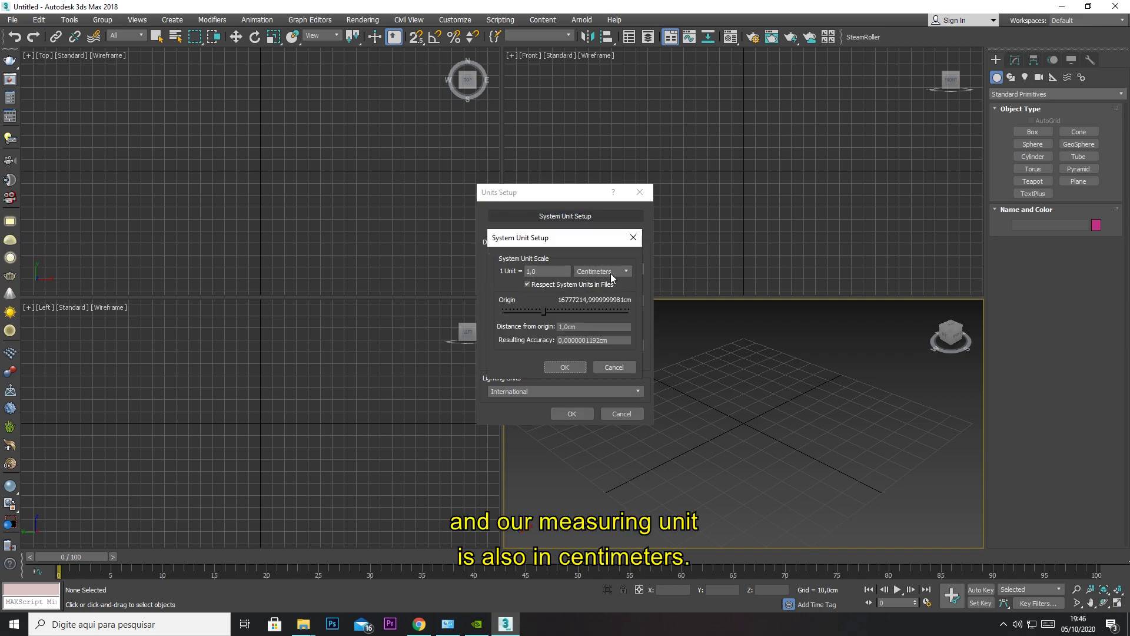
{"action": "left_click", "coordinate": [566, 368]}
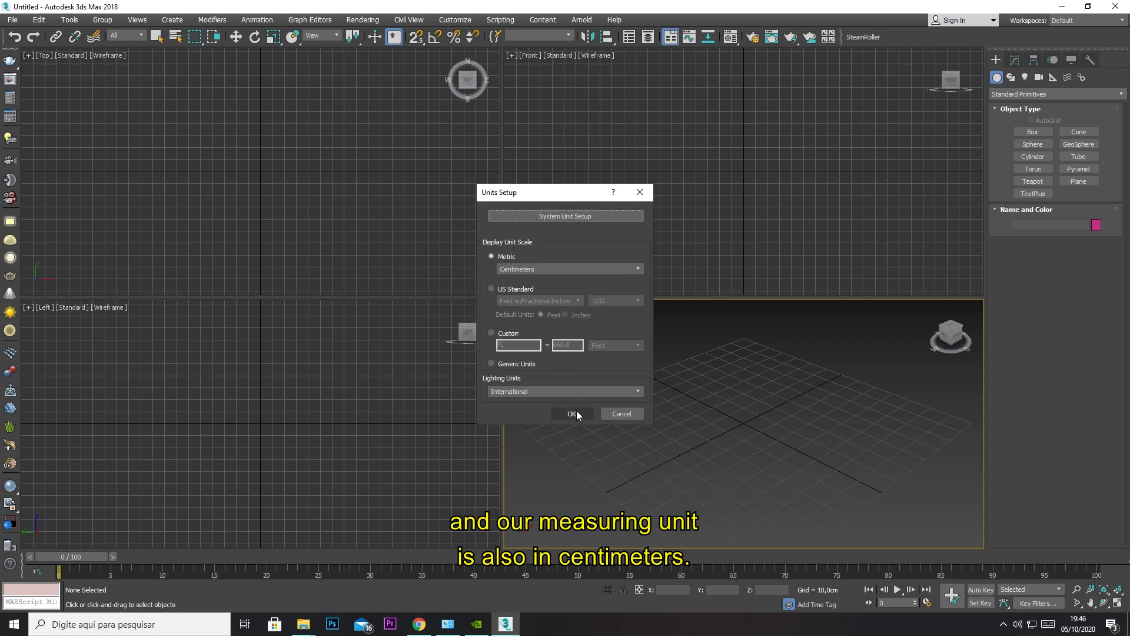
{"action": "left_click", "coordinate": [575, 413]}
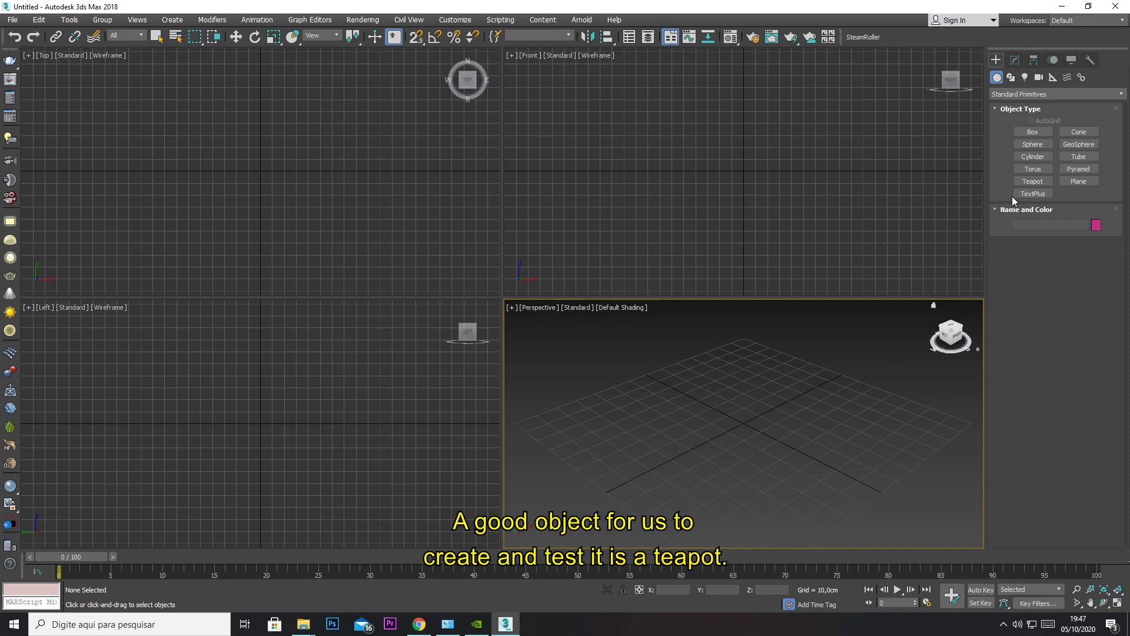
Create a teapot in the Perspective view with radius 34 cm and 10 segments.
{"action": "left_click", "coordinate": [1032, 185]}
{"action": "left_click_drag", "start_coordinate": [743, 422], "coordinate": [755, 390]}
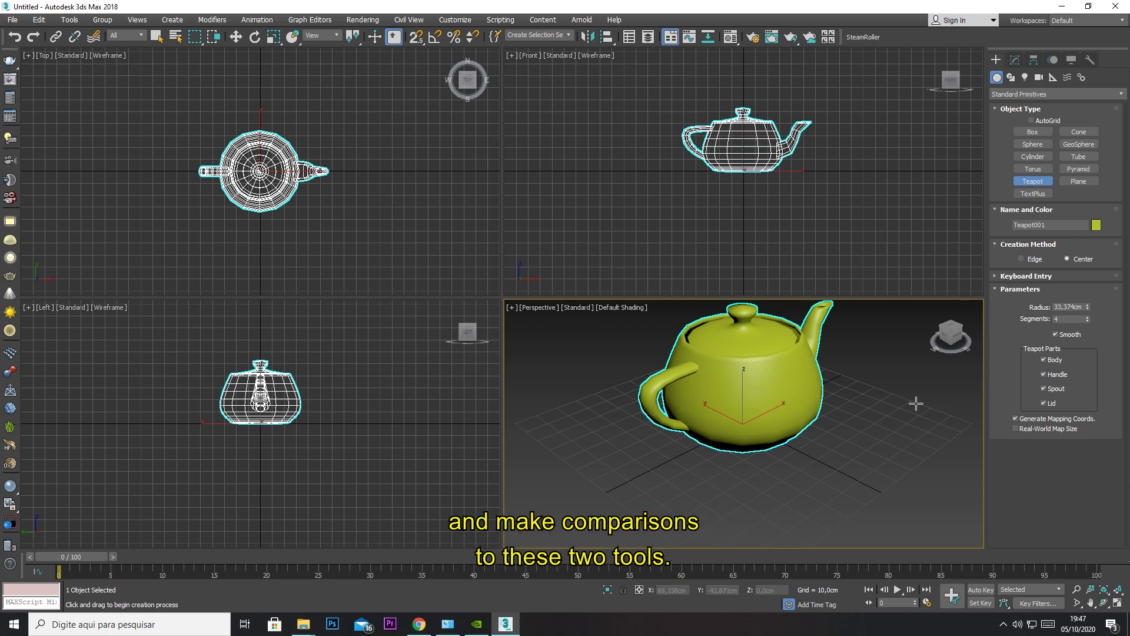
{"action": "double_click", "coordinate": [1081, 307]}
{"action": "type", "text": "50"}
{"action": "key", "text": "Return"}
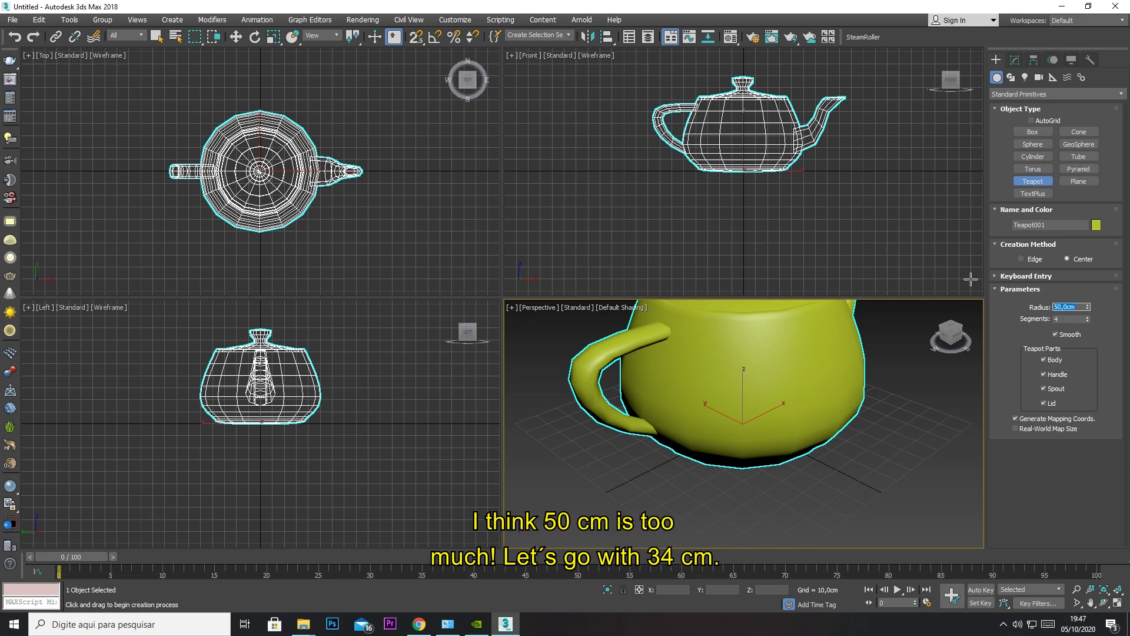
{"action": "type", "text": "34"}
{"action": "key", "text": "Return"}
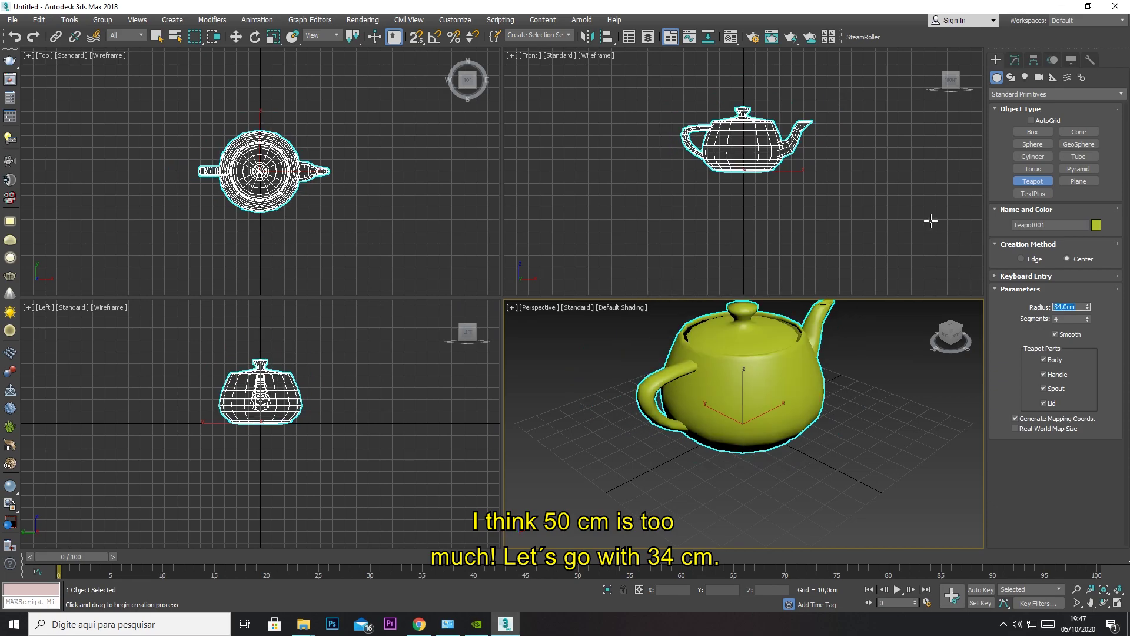
{"action": "key", "text": "Tab"}
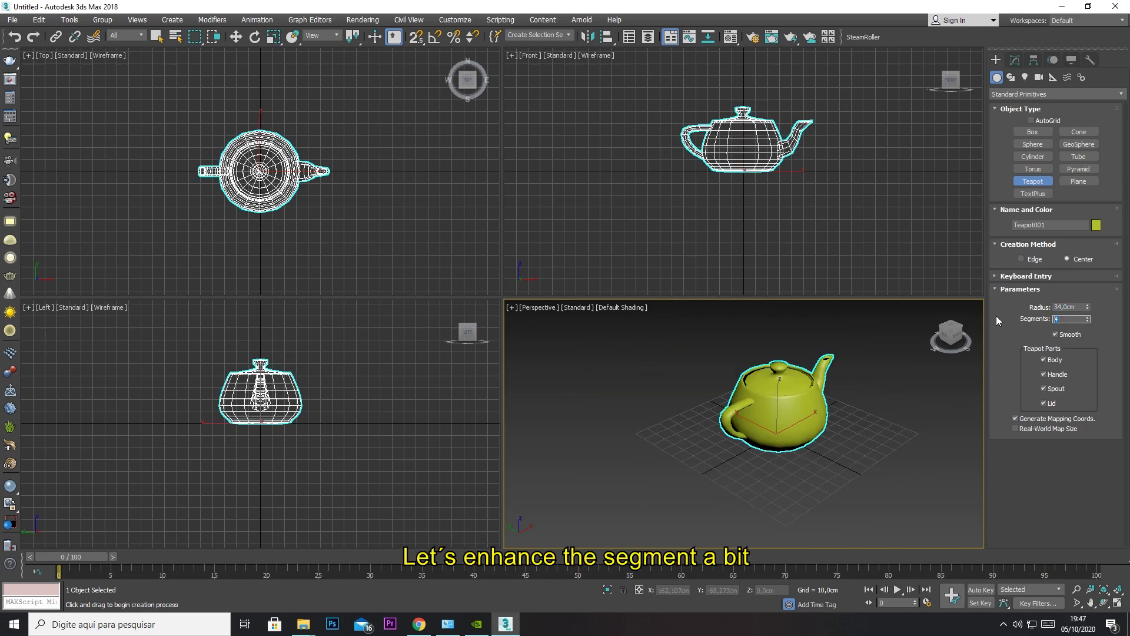
{"action": "type", "text": "10"}
{"action": "key", "text": "Return"}
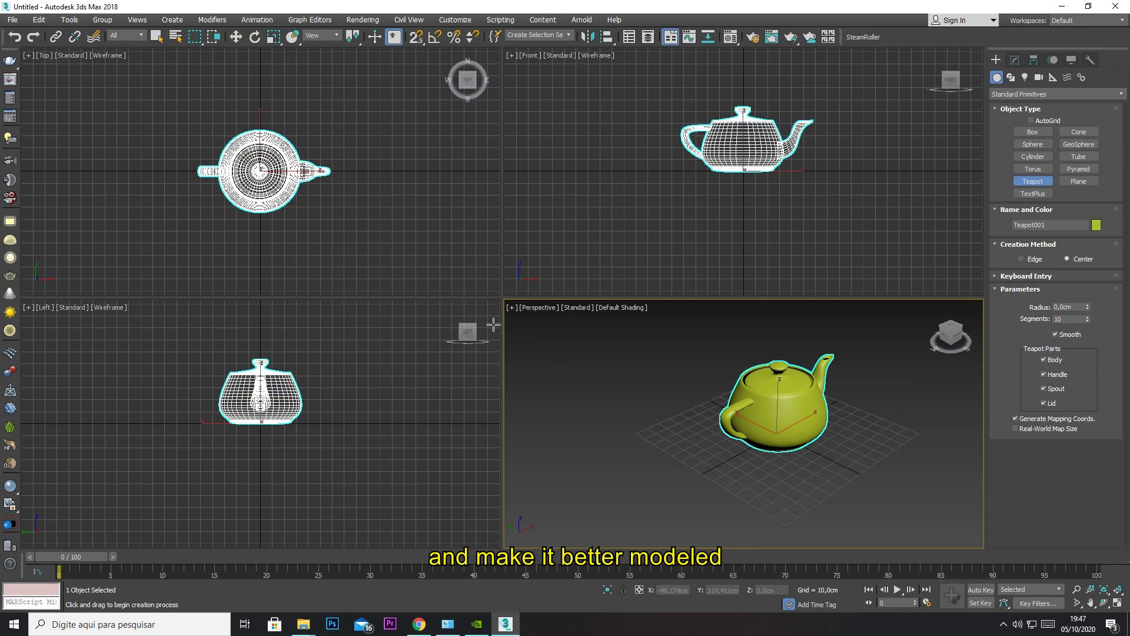
Maximize the Perspective view and move the teapot to position 0,0,0 with Move Type-In.
{"action": "key", "text": "alt+w"}
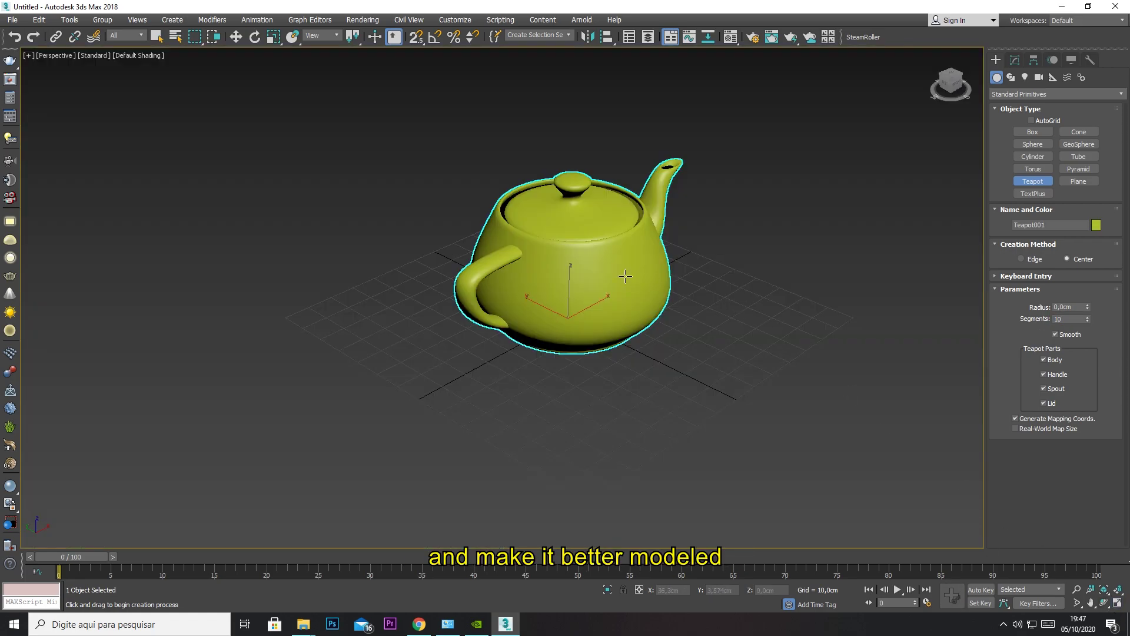
{"action": "right_click", "coordinate": [394, 78]}
{"action": "key", "text": "w"}
{"action": "key", "text": "F12"}
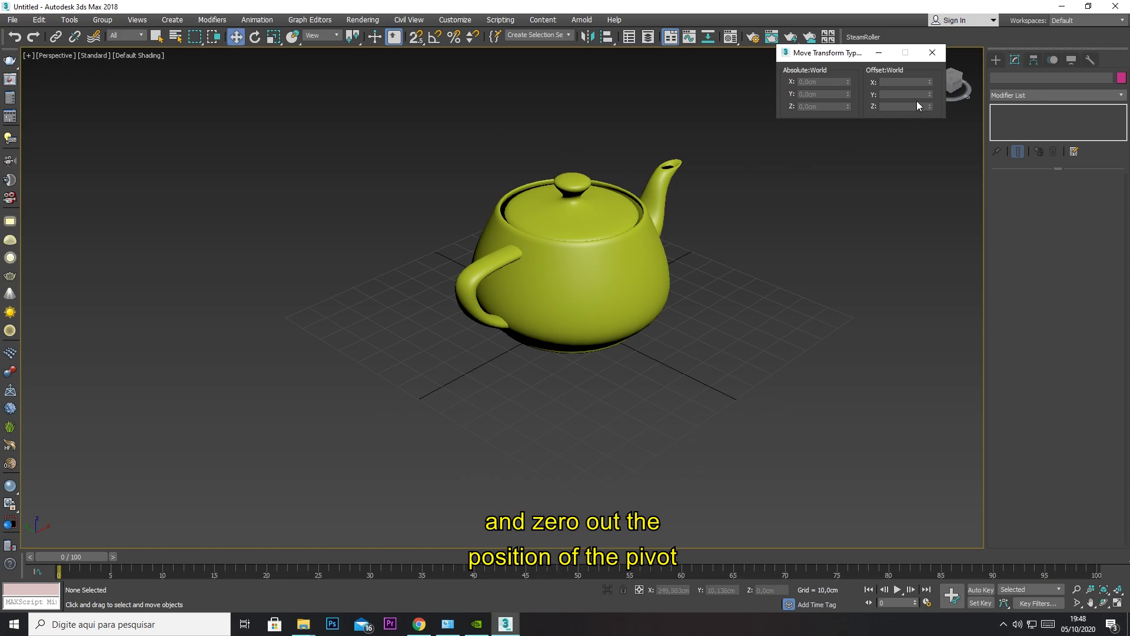
{"action": "left_click", "coordinate": [615, 249]}
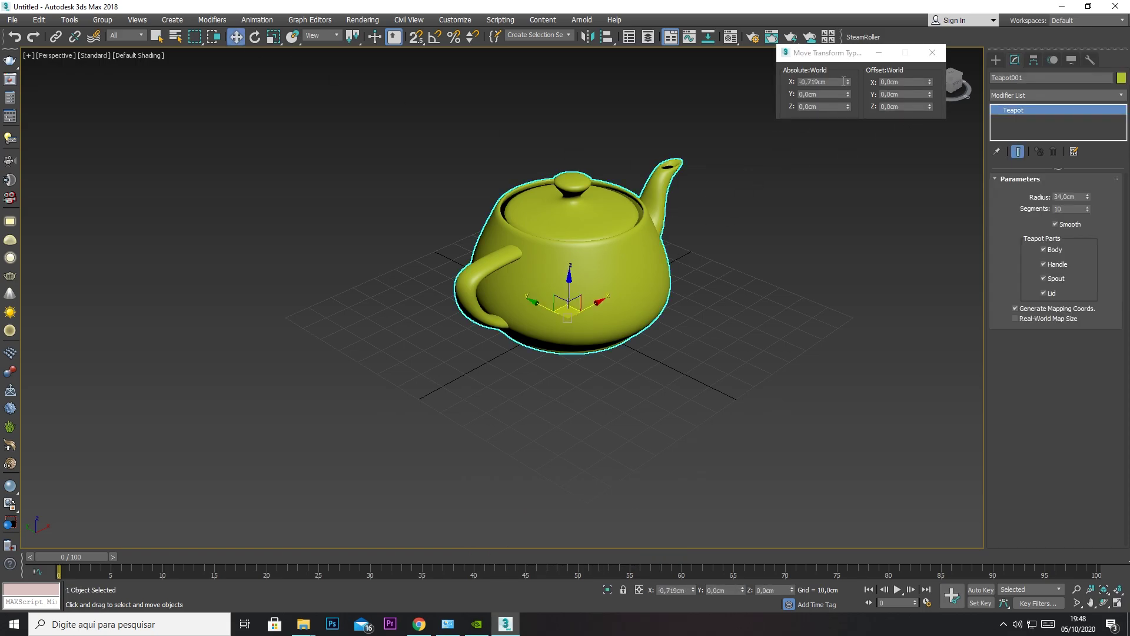
{"action": "left_click", "coordinate": [795, 82]}
{"action": "type", "text": "0"}
{"action": "key", "text": "Return"}
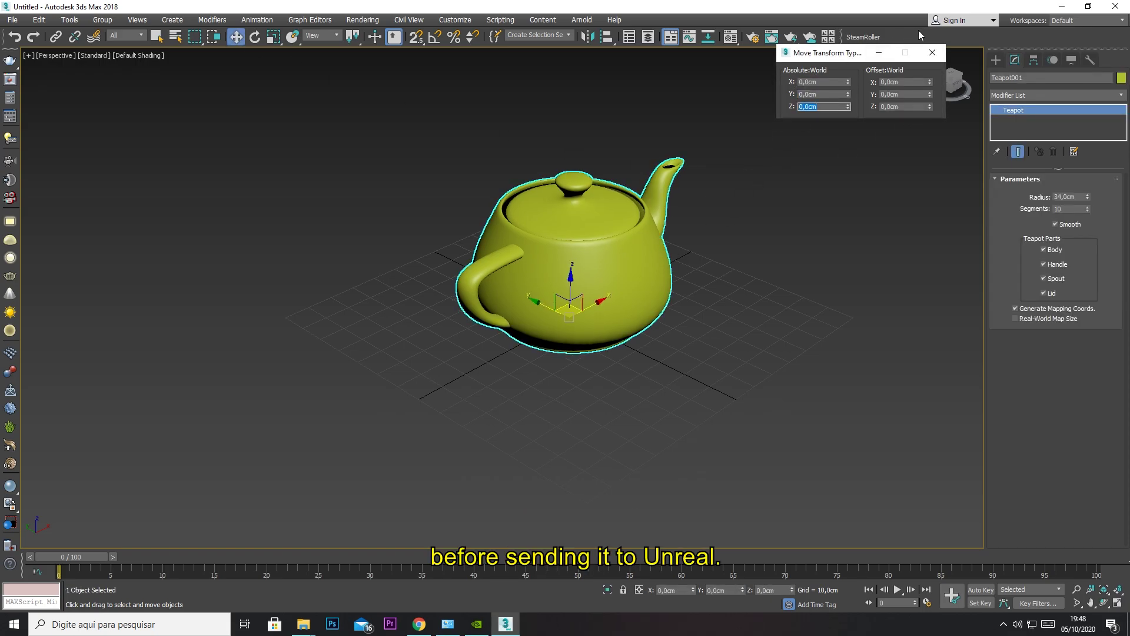
{"action": "left_click", "coordinate": [932, 52]}
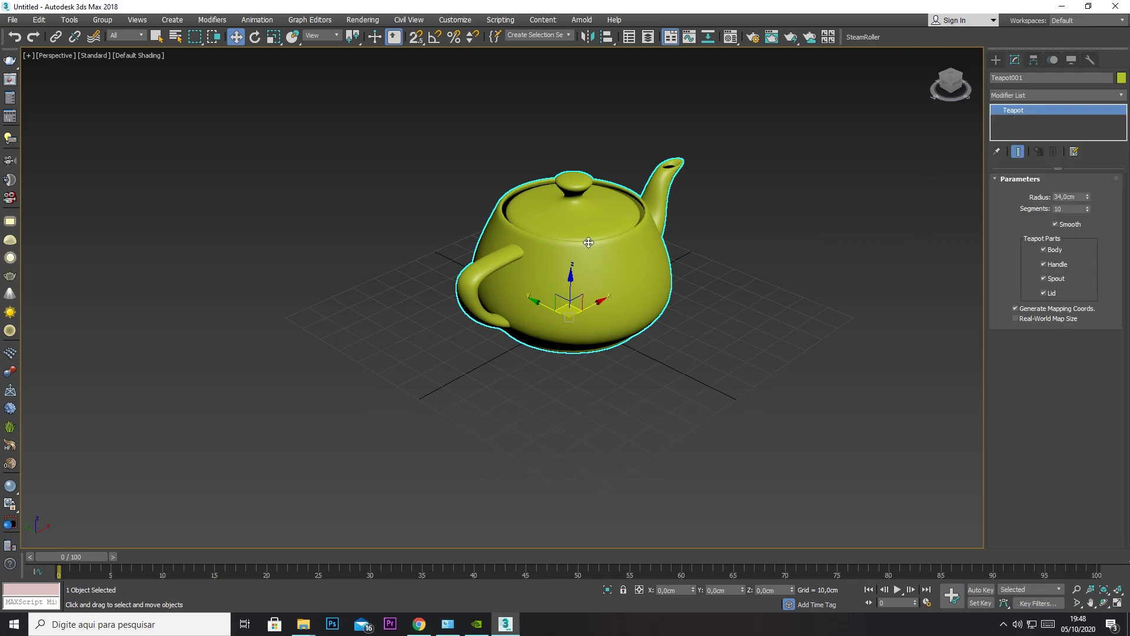
{"action": "left_click", "coordinate": [768, 313]}
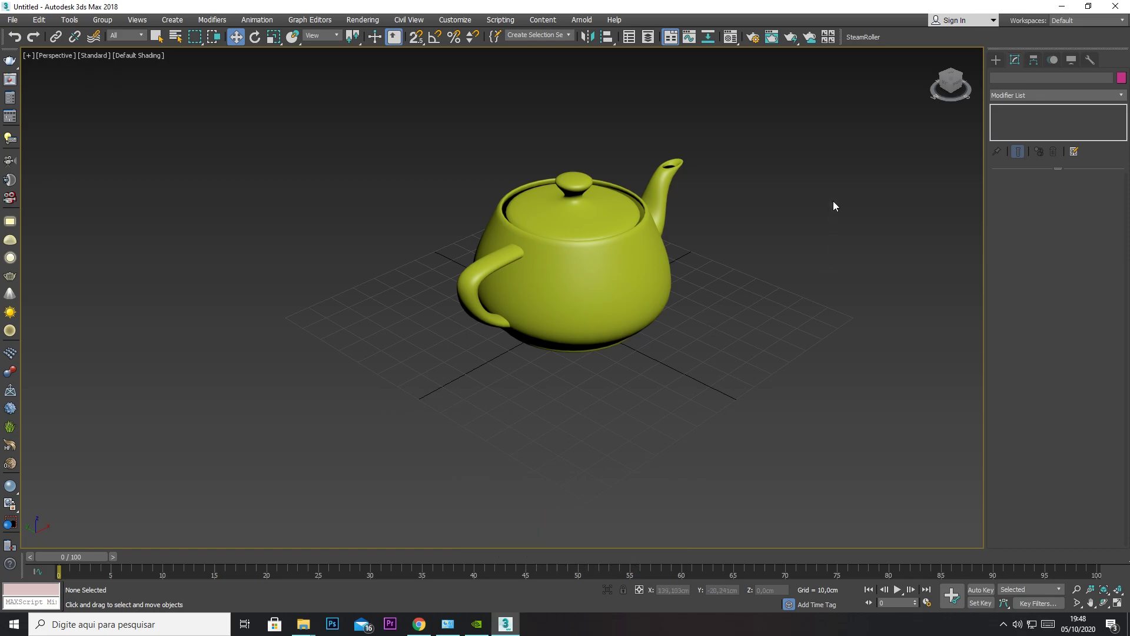
Select the teapot, open SteamRoller, and set its UV Channel to 2.
{"action": "left_click", "coordinate": [648, 283]}
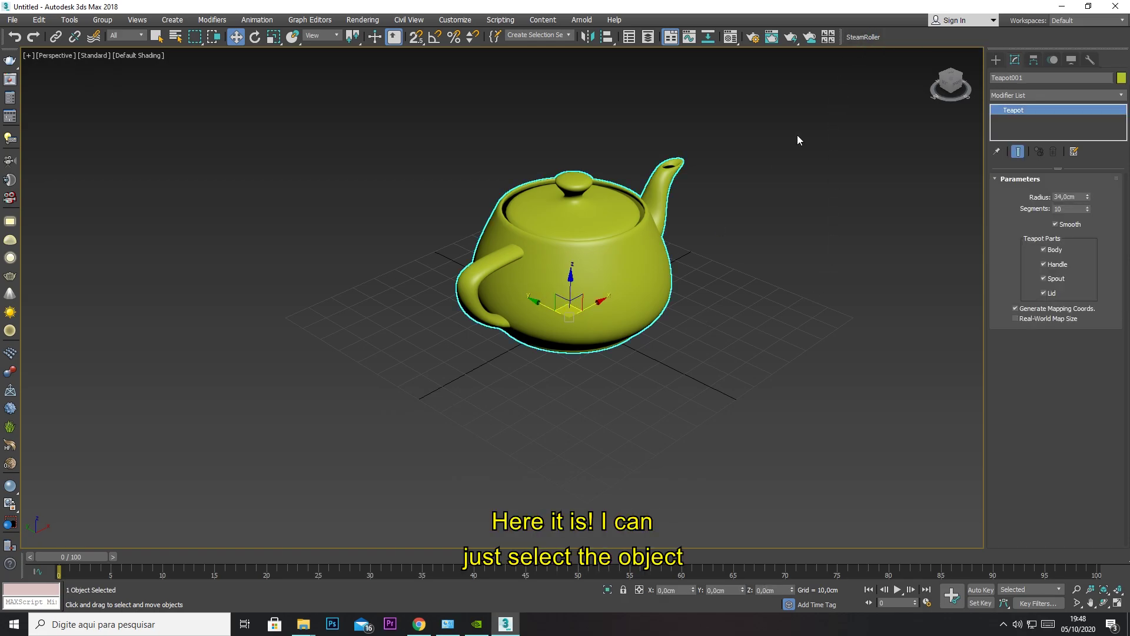
{"action": "left_click", "coordinate": [855, 40]}
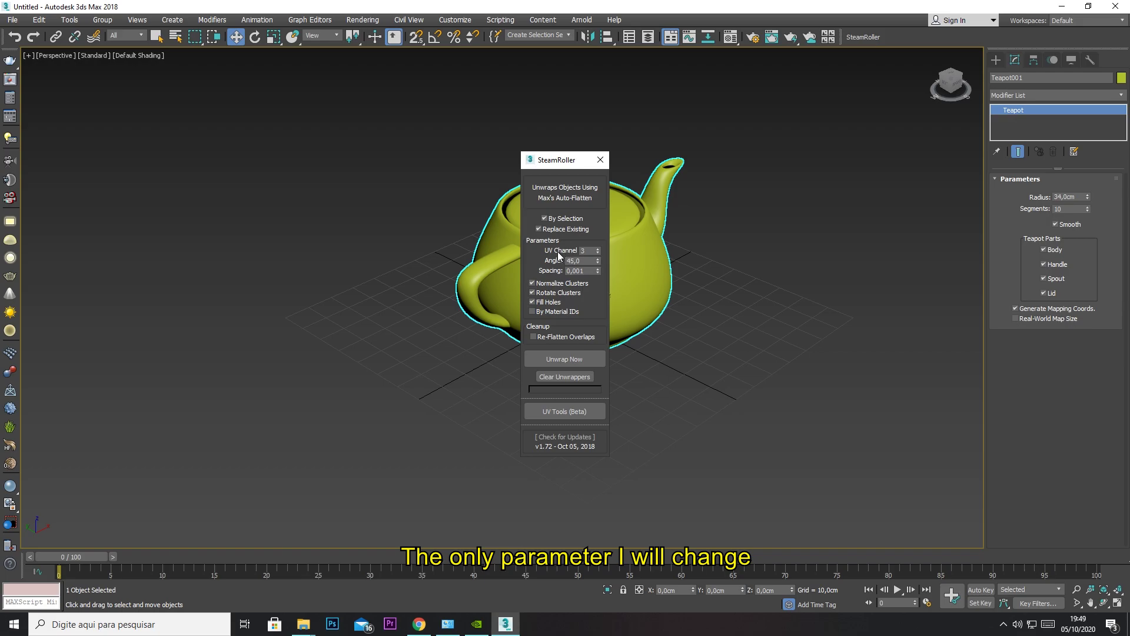
{"action": "double_click", "coordinate": [584, 251]}
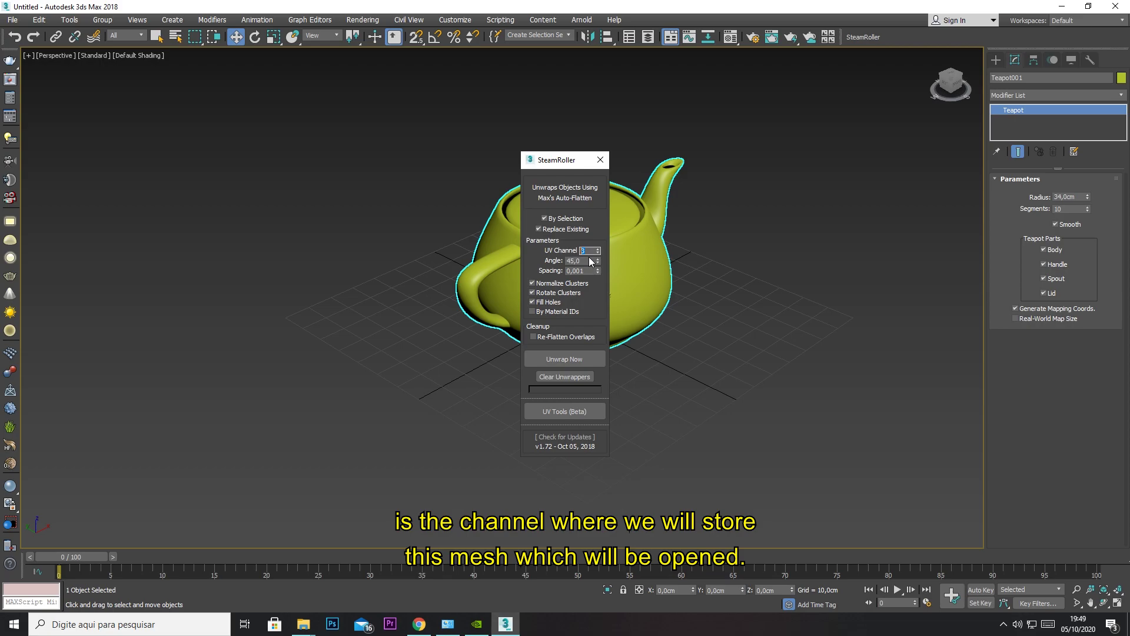
{"action": "type", "text": "2"}
{"action": "key", "text": "Tab"}
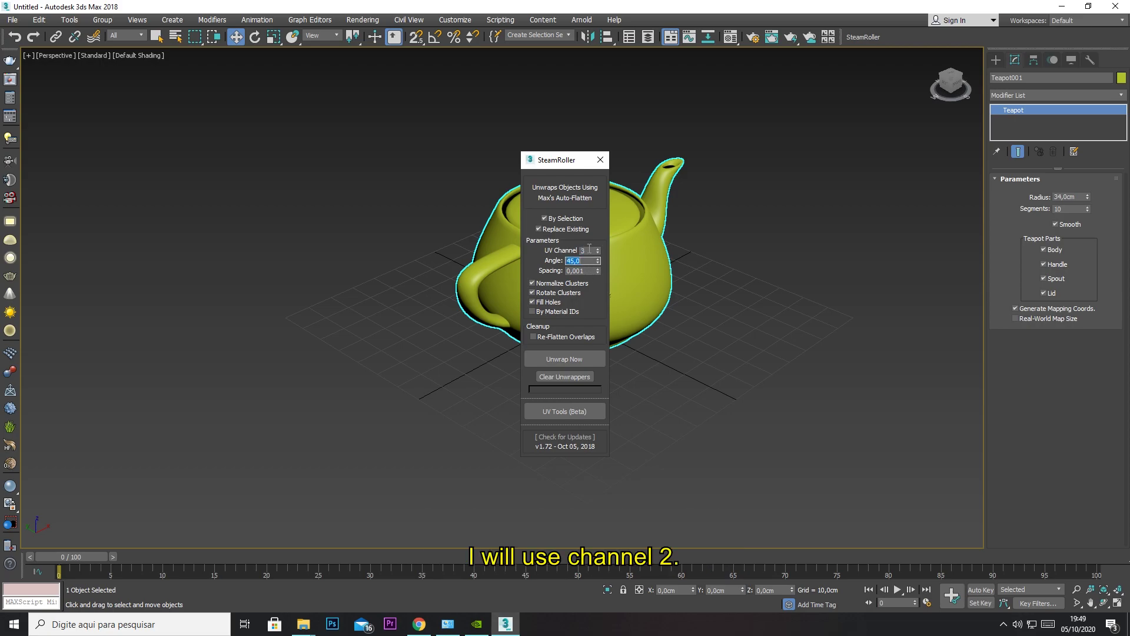
{"action": "double_click", "coordinate": [589, 249]}
{"action": "type", "text": "2"}
{"action": "key", "text": "Tab"}
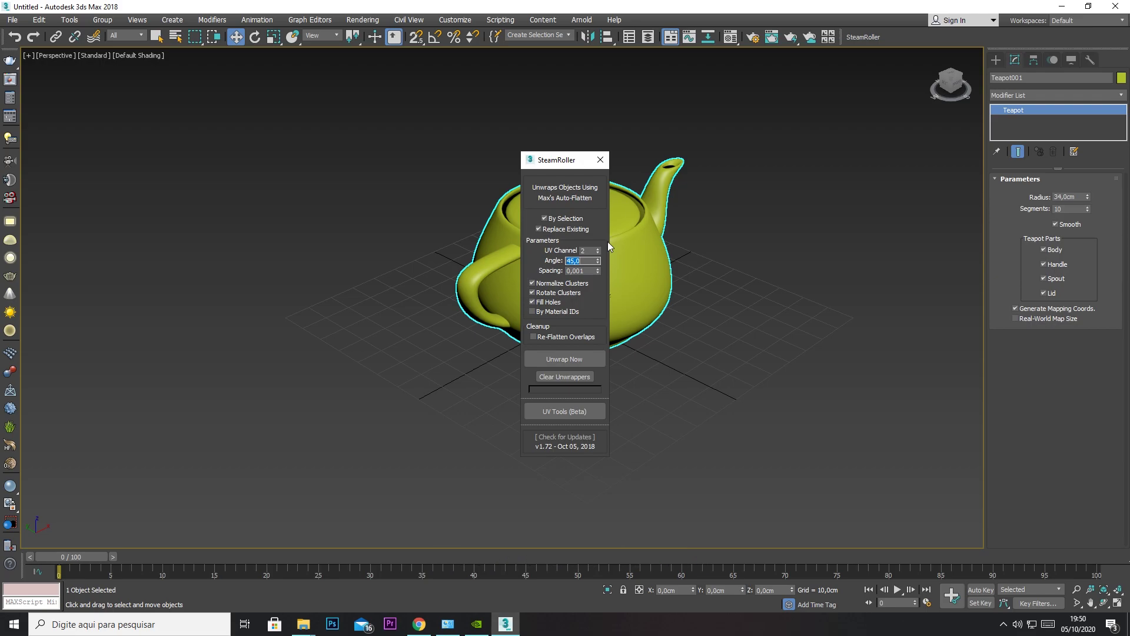
{"action": "left_click", "coordinate": [597, 252]}
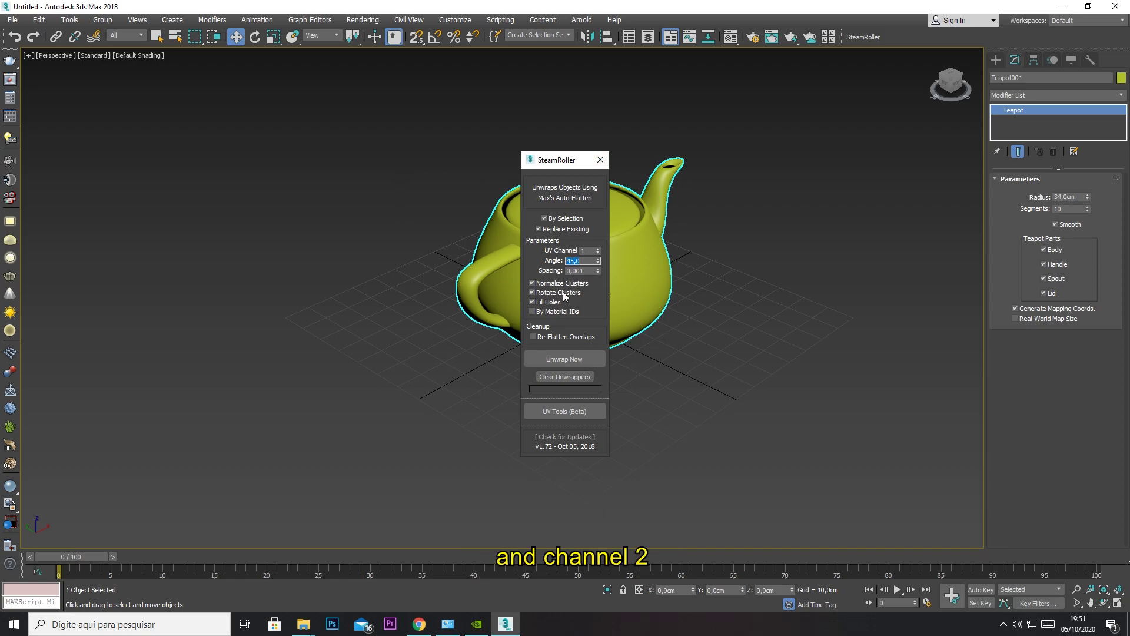
{"action": "left_click", "coordinate": [597, 248]}
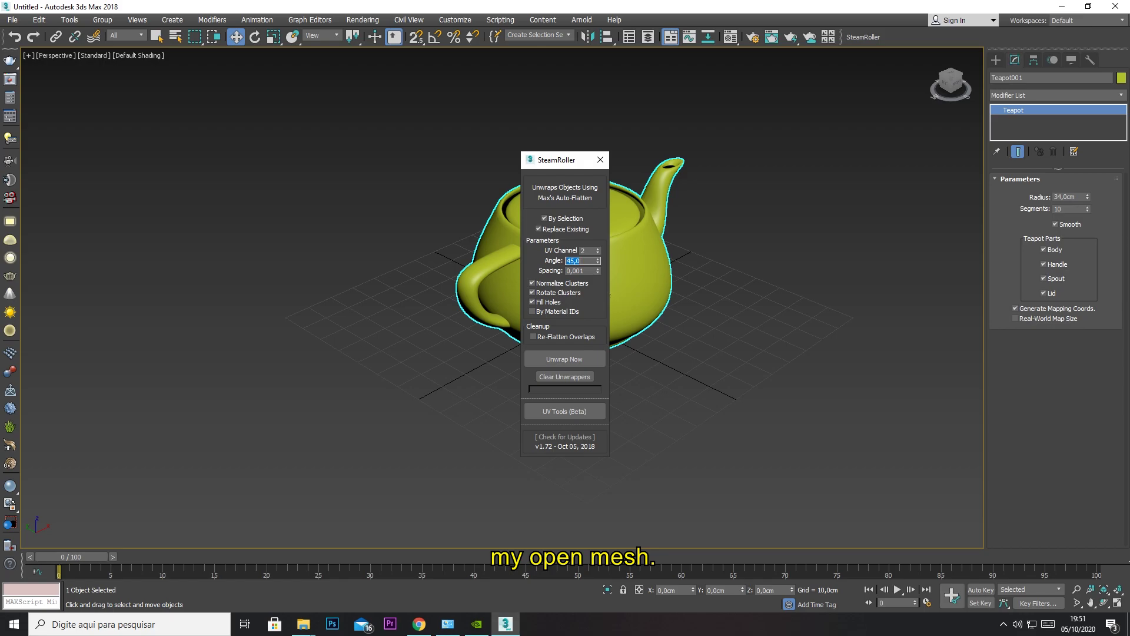
Keep the 45 angle threshold and auto-unwrap the teapot with Unwrap Now.
{"action": "double_click", "coordinate": [575, 261]}
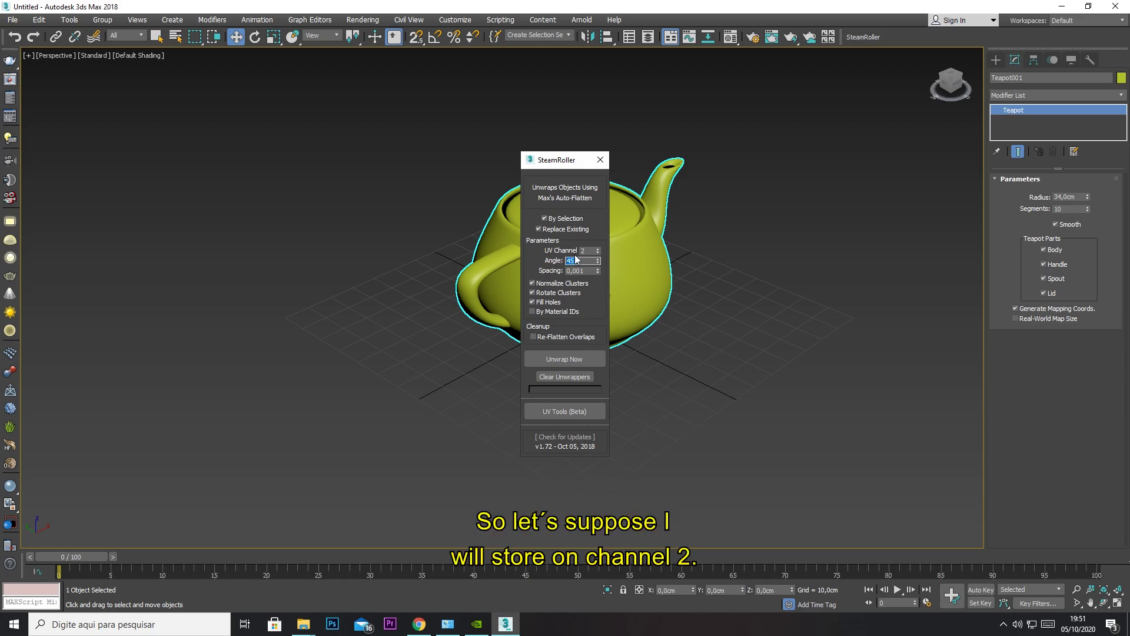
{"action": "left_click", "coordinate": [576, 259]}
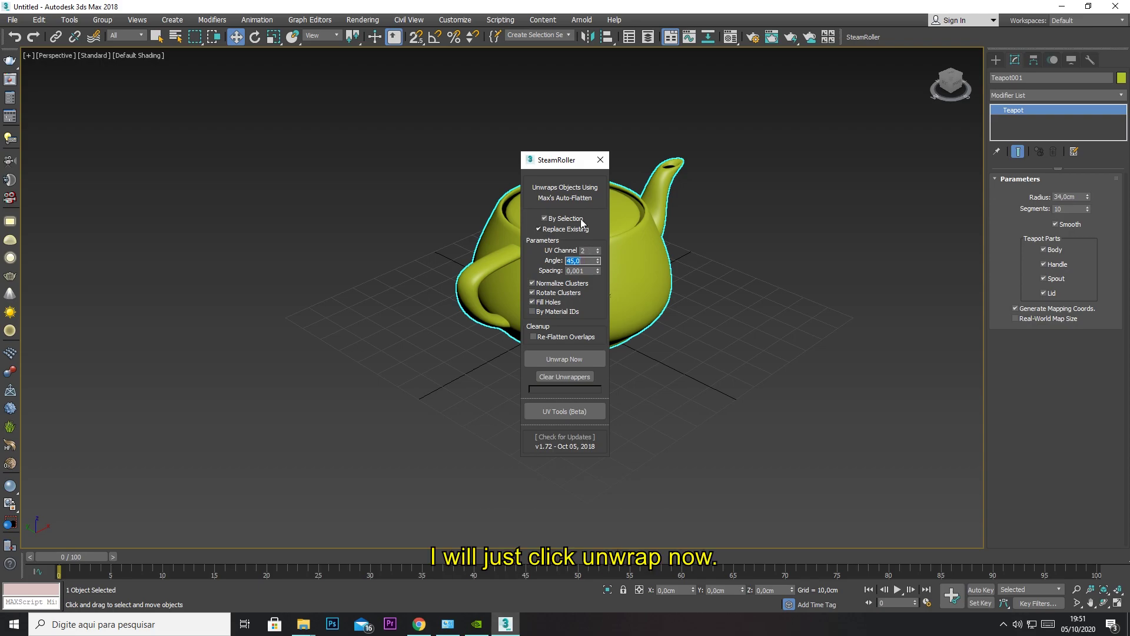
{"action": "left_click", "coordinate": [562, 361]}
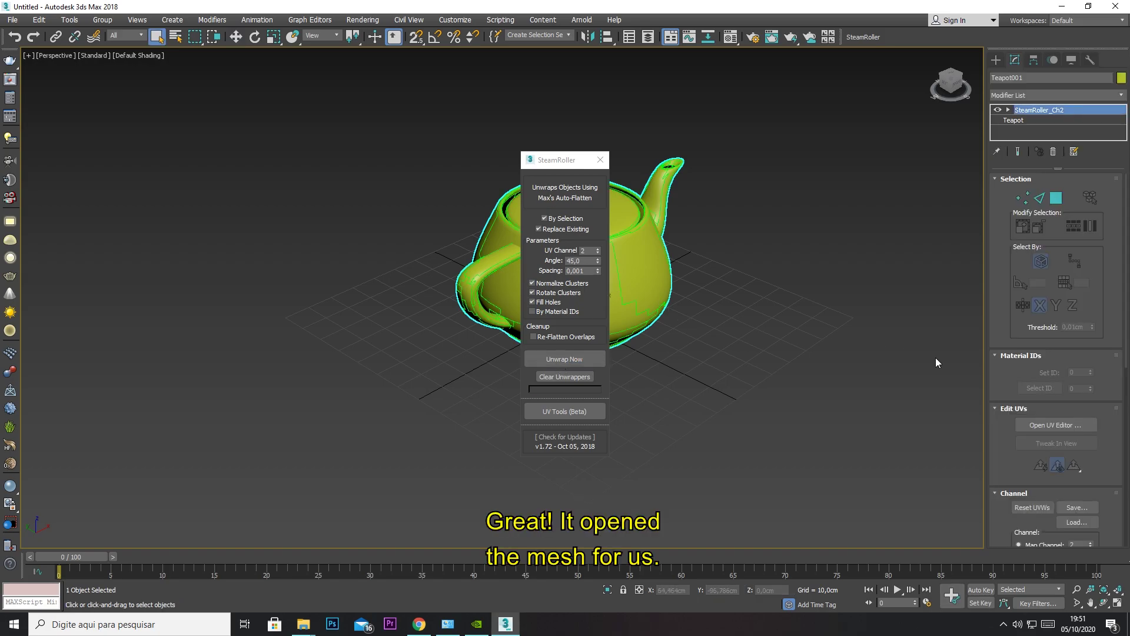
View the SteamRoller unwrap in the UV editor, then add and remove a trial Unwrap UVW modifier.
{"action": "left_click", "coordinate": [1046, 425]}
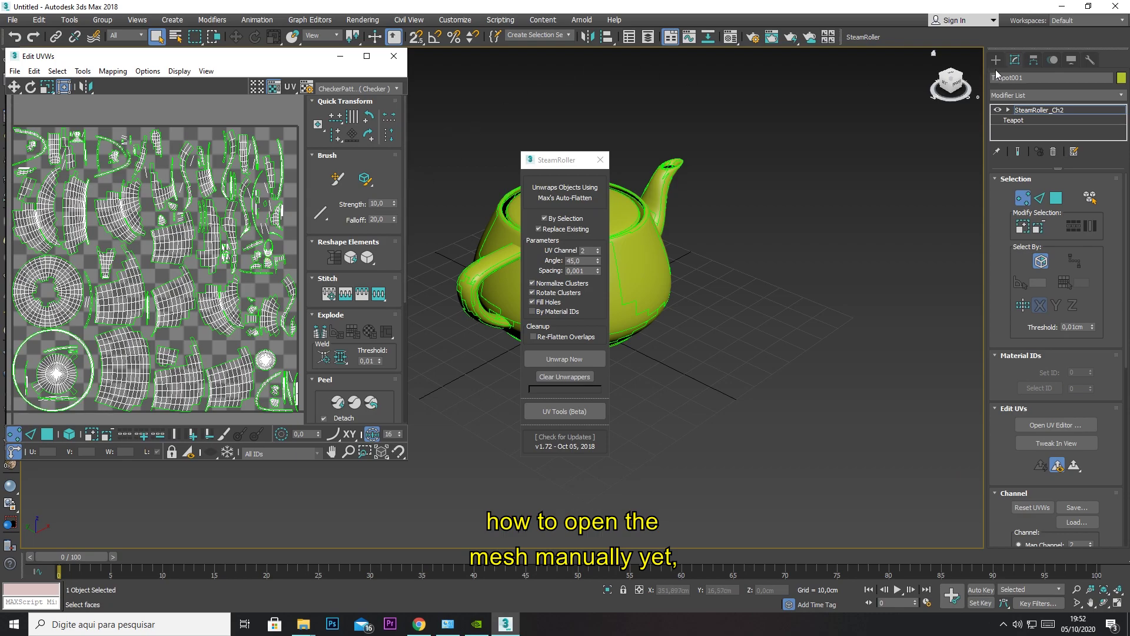
{"action": "left_click", "coordinate": [1120, 95]}
{"action": "left_click_drag", "start_coordinate": [1123, 152], "coordinate": [1123, 452]}
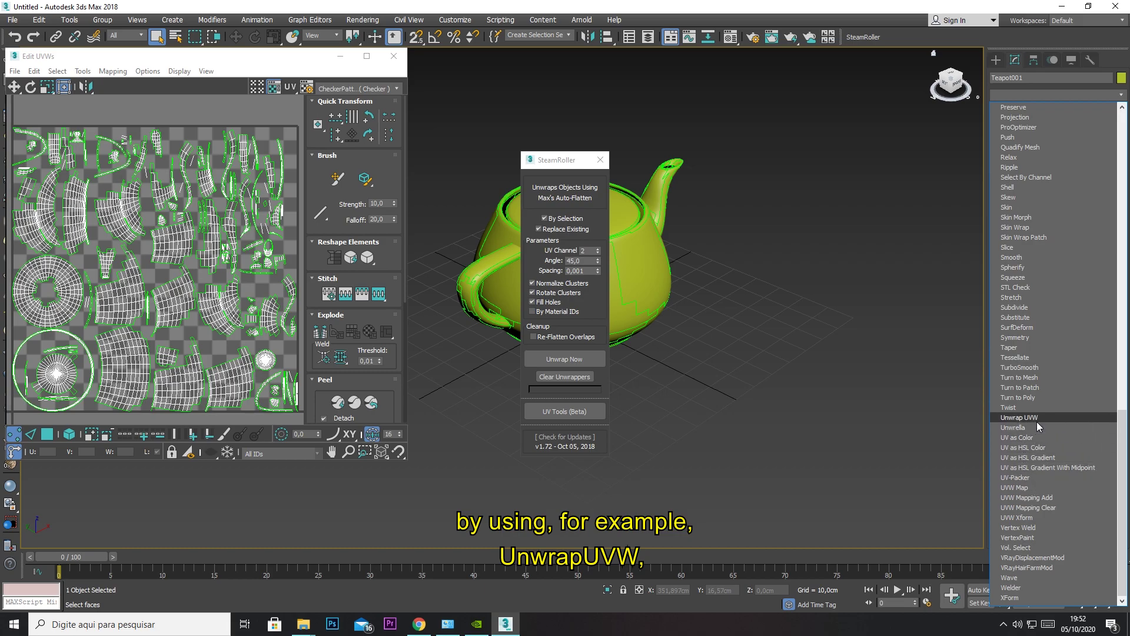
{"action": "left_click", "coordinate": [1063, 418]}
{"action": "left_click", "coordinate": [1065, 419]}
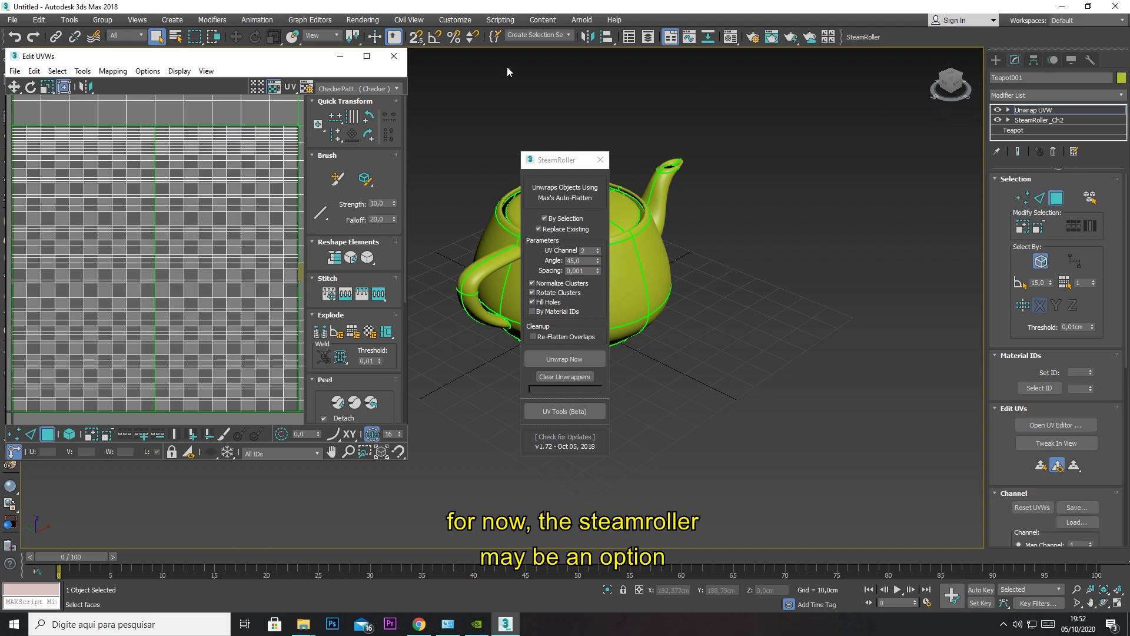
{"action": "left_click", "coordinate": [393, 57]}
{"action": "left_click", "coordinate": [1053, 153]}
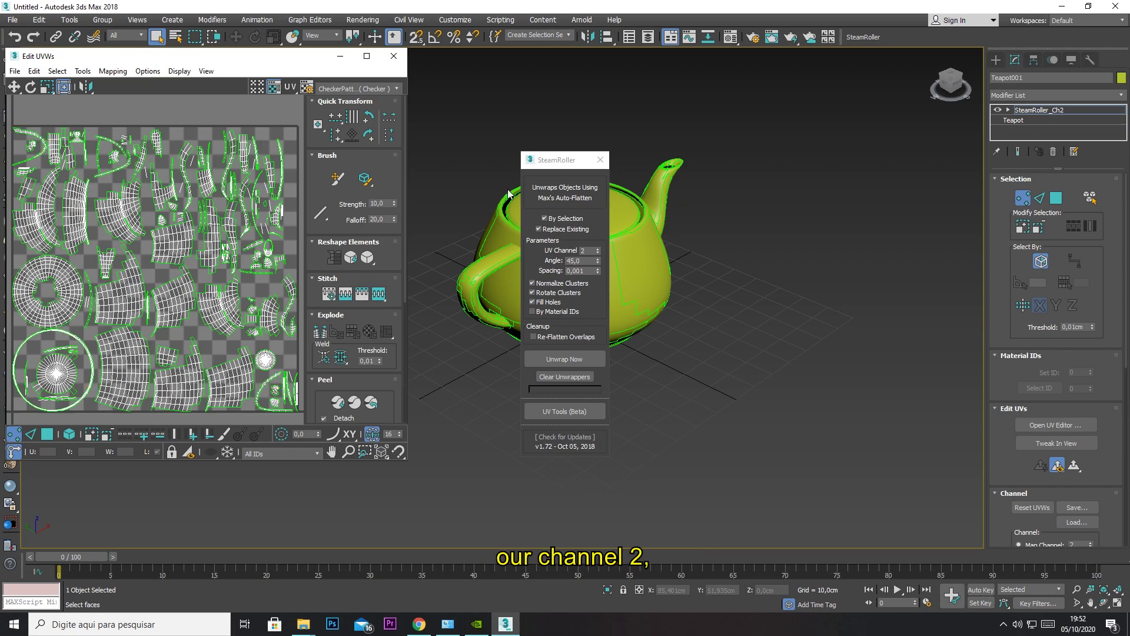
Collapse the teapot's whole modifier stack to a mesh and close SteamRoller.
{"action": "left_click", "coordinate": [394, 56]}
{"action": "right_click", "coordinate": [1032, 121]}
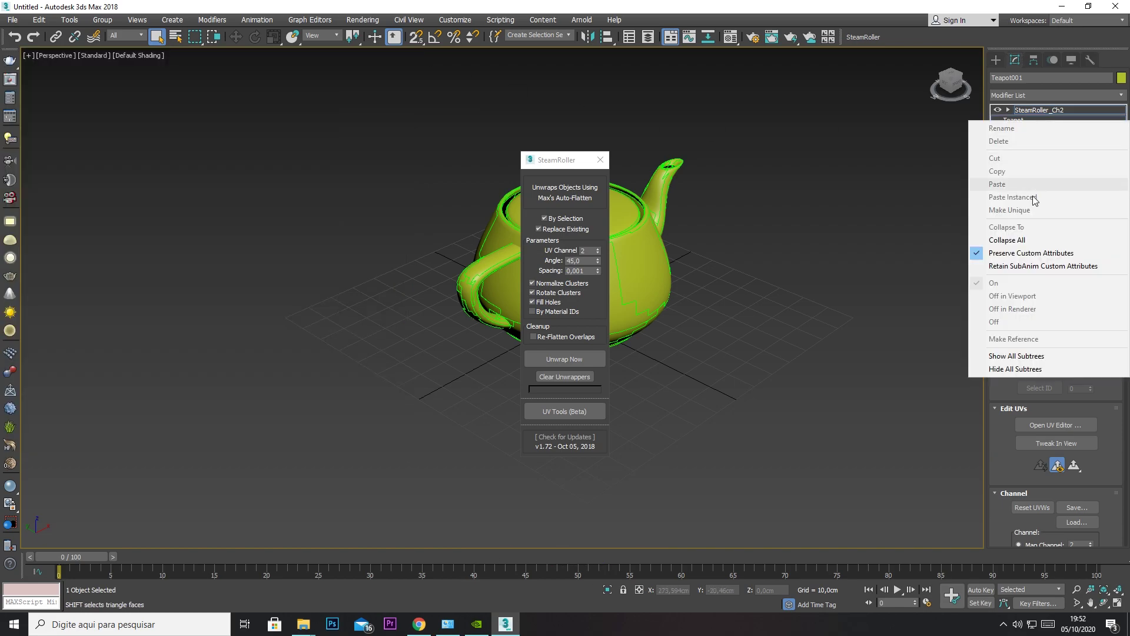
{"action": "left_click", "coordinate": [1007, 240]}
{"action": "left_click", "coordinate": [619, 345]}
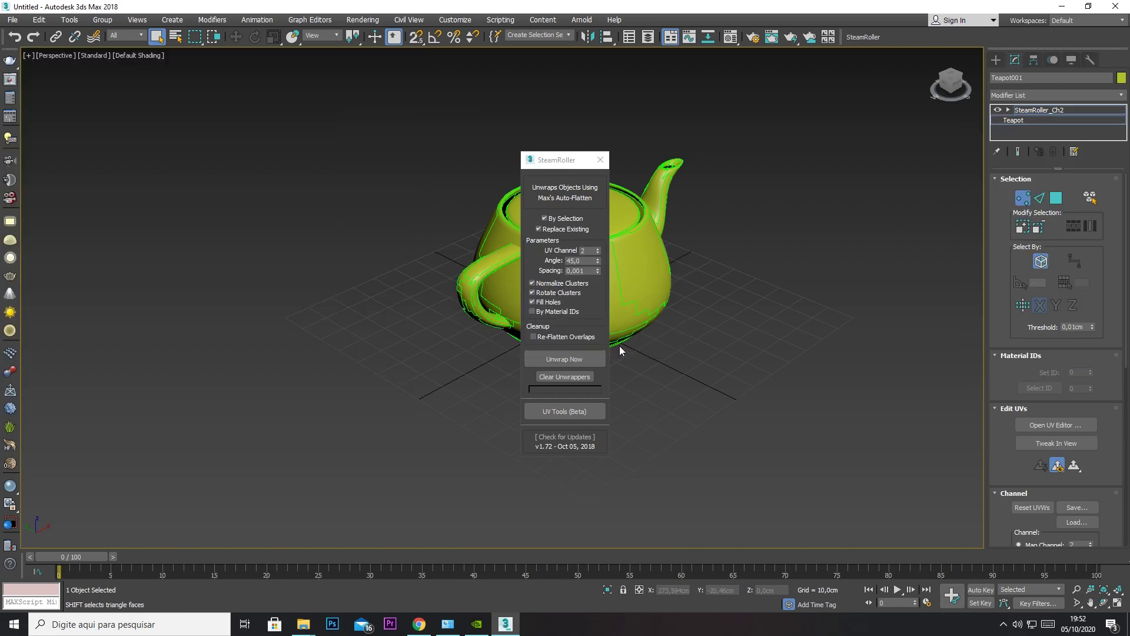
{"action": "left_click", "coordinate": [600, 160]}
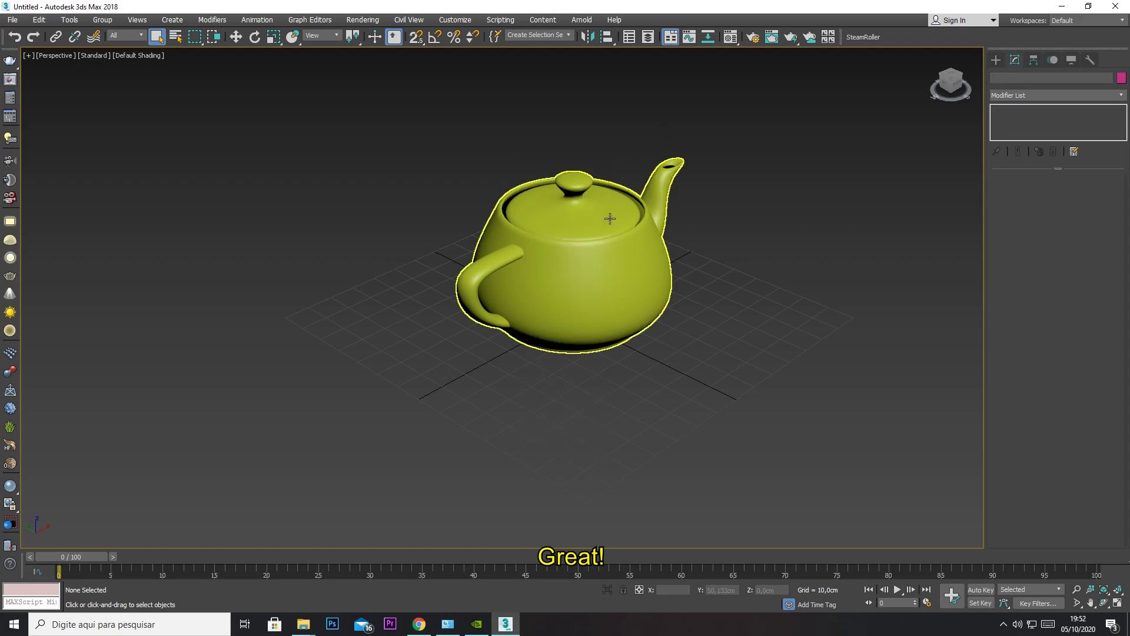
Move the teapot down-left and clone it as Teapot002 behind it.
{"action": "left_click", "coordinate": [236, 36]}
{"action": "mouse_move", "coordinate": [555, 274]}
{"action": "left_mouse_down"}
{"action": "mouse_move", "coordinate": [292, 393]}
{"action": "mouse_move", "coordinate": [291, 407]}
{"action": "left_mouse_up"}
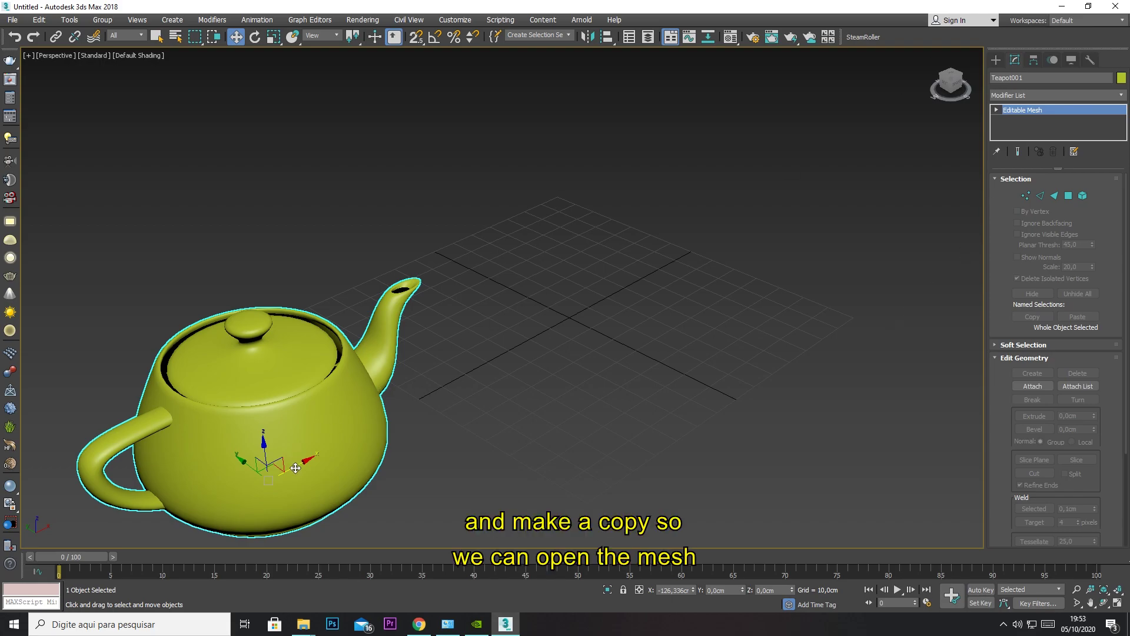
{"action": "mouse_move", "coordinate": [296, 462]}
{"action": "left_mouse_down", "text": "shift"}
{"action": "mouse_move", "coordinate": [623, 366]}
{"action": "mouse_move", "coordinate": [702, 326]}
{"action": "left_mouse_up", "text": "shift"}
{"action": "left_click", "coordinate": [571, 363]}
{"action": "left_click", "coordinate": [572, 366]}
{"action": "left_click", "coordinate": [703, 221]}
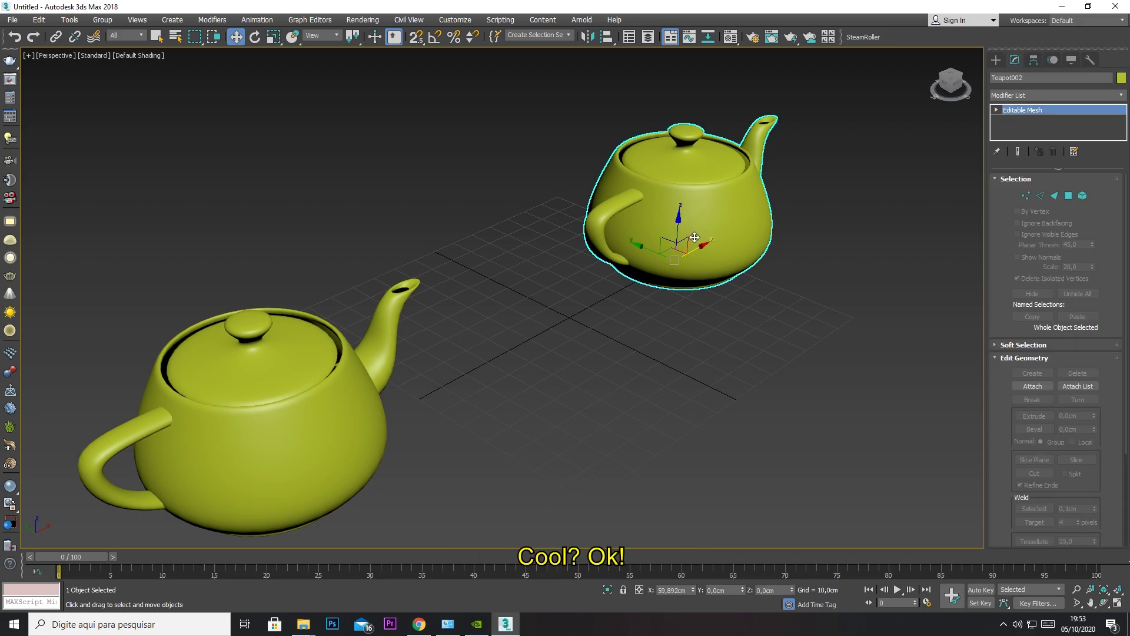
Convert Teapot002 to Editable Poly and add a UV-Packer modifier.
{"action": "right_click", "coordinate": [741, 198]}
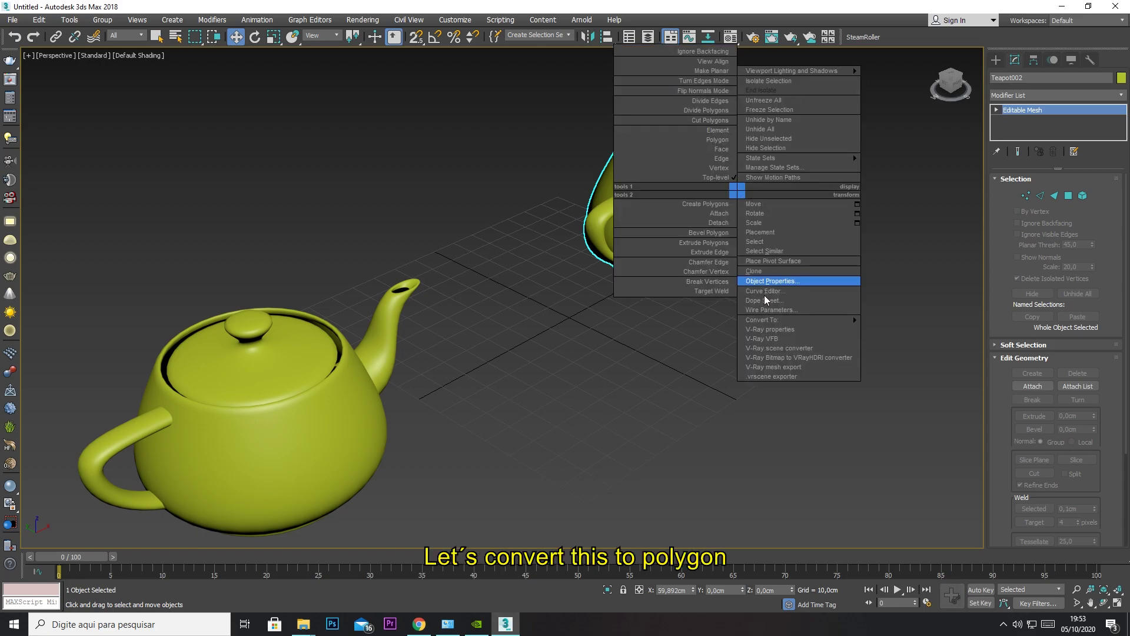
{"action": "mouse_move", "coordinate": [778, 323]}
{"action": "left_click", "coordinate": [894, 323]}
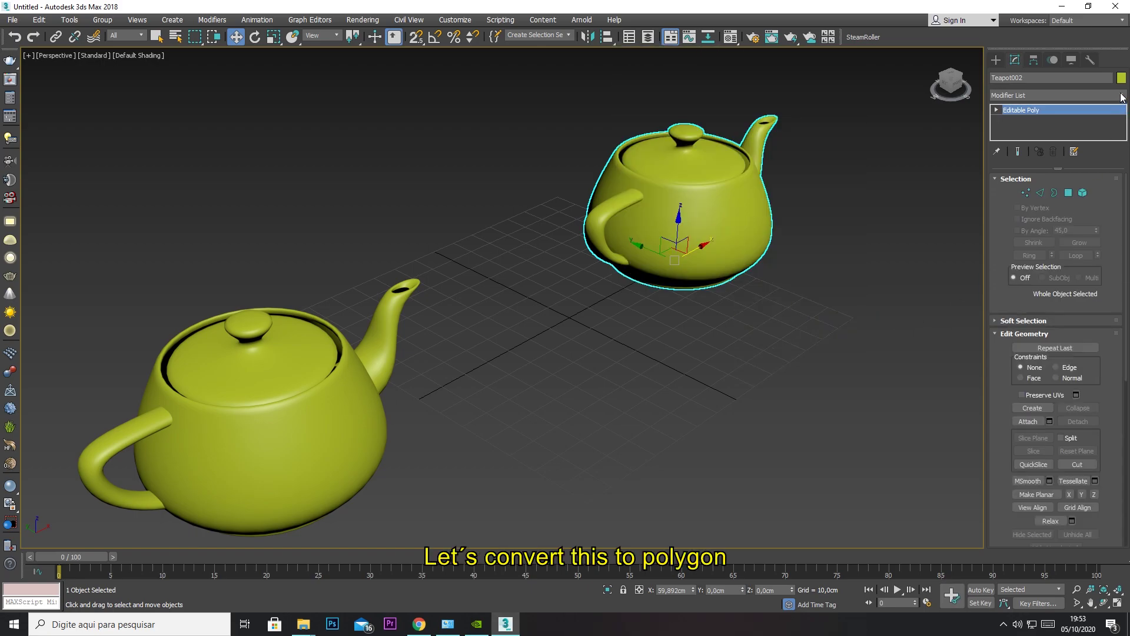
{"action": "left_click", "coordinate": [1054, 95]}
{"action": "left_click_drag", "start_coordinate": [1121, 189], "coordinate": [1120, 490]}
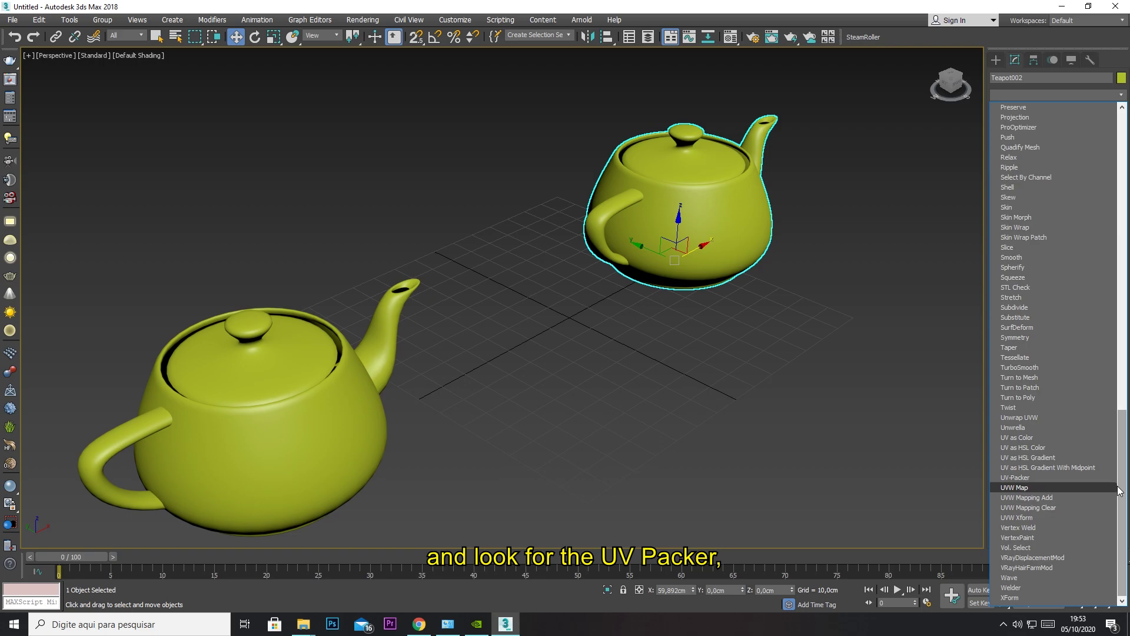
{"action": "left_click", "coordinate": [1025, 478]}
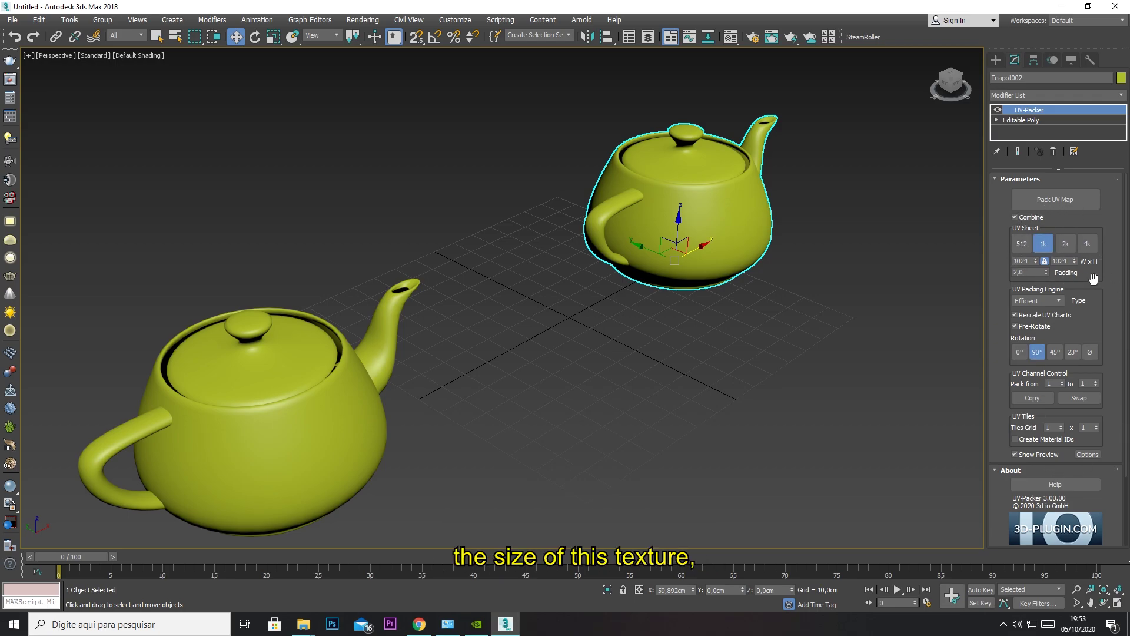
Keep UV-Packer's Efficient engine and set the channel packing from 1 to 2.
{"action": "left_click", "coordinate": [1059, 299]}
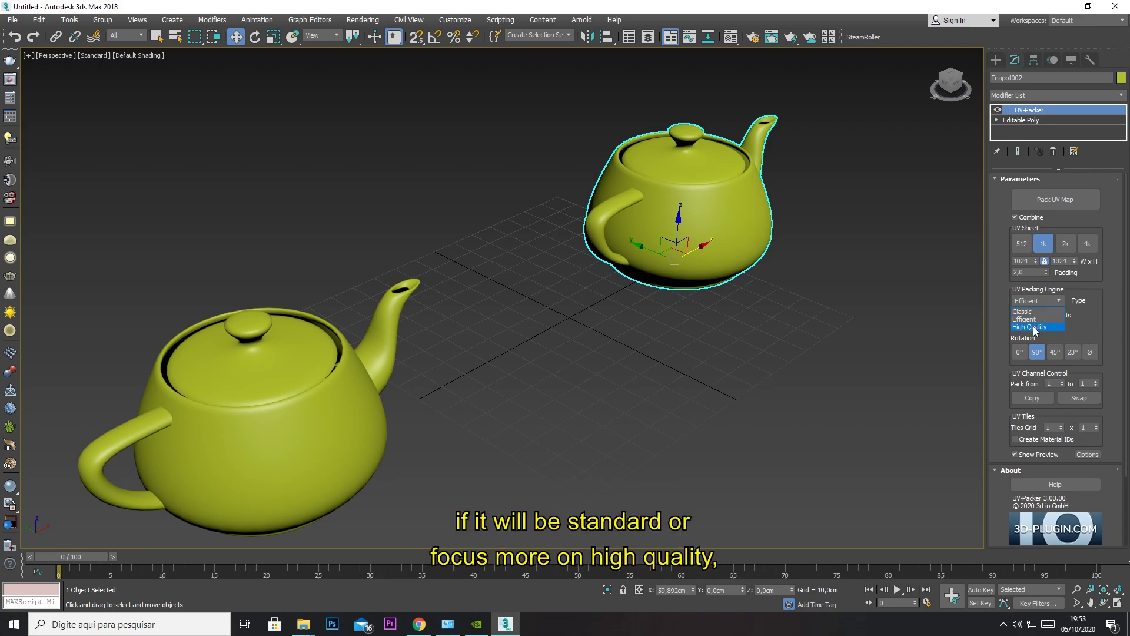
{"action": "left_click", "coordinate": [1109, 275]}
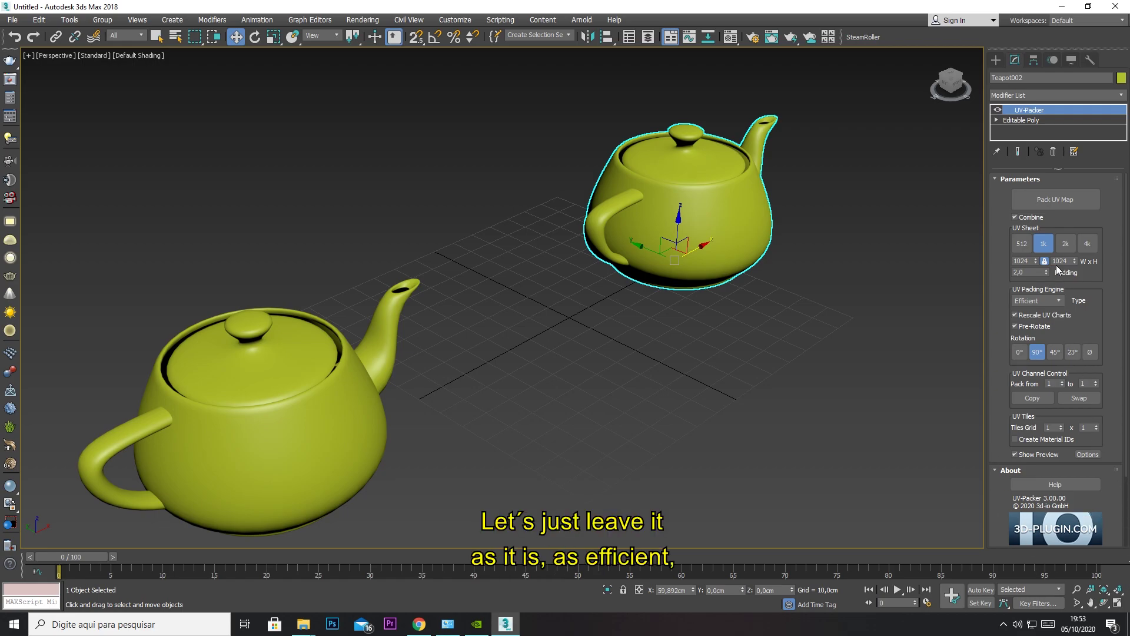
{"action": "left_click", "coordinate": [1036, 300]}
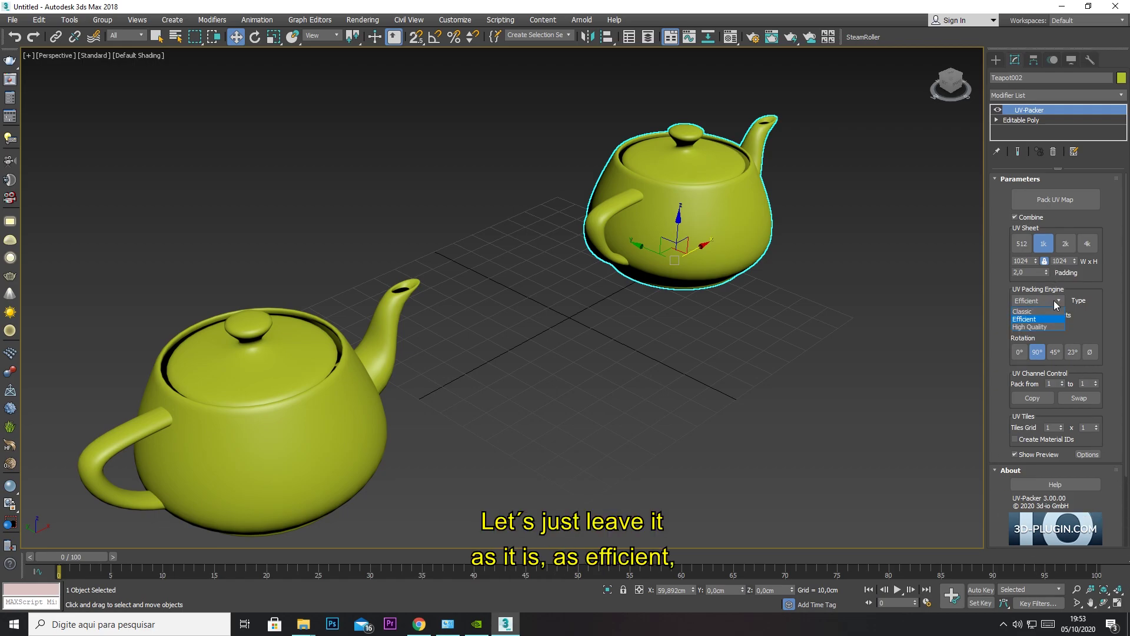
{"action": "left_click", "coordinate": [1026, 319]}
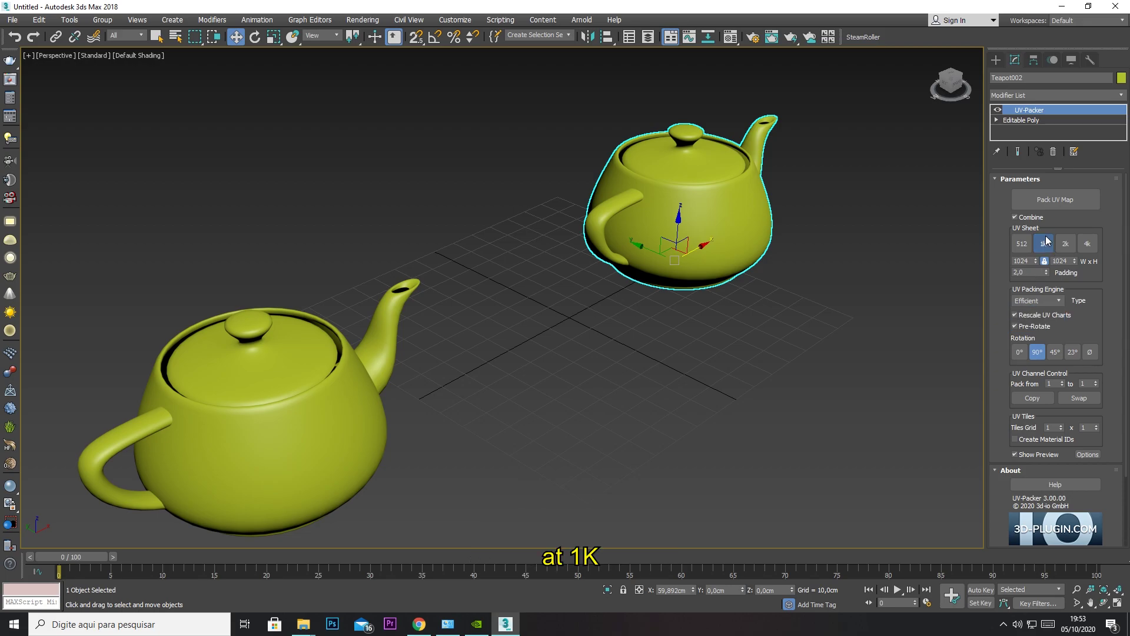
{"action": "double_click", "coordinate": [1048, 384]}
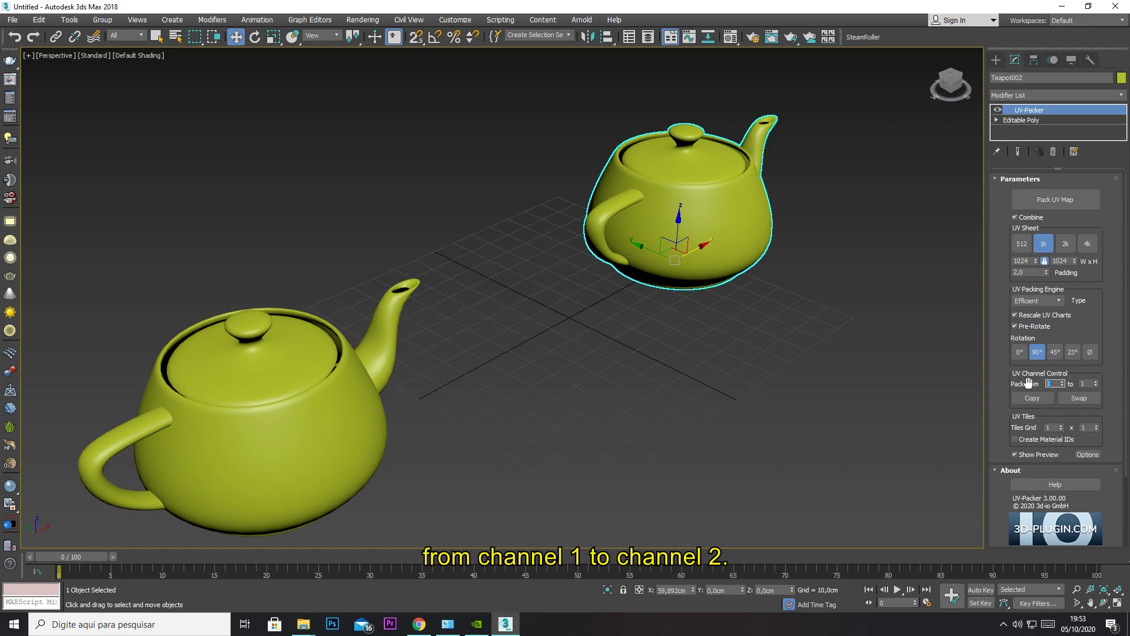
{"action": "double_click", "coordinate": [1083, 384]}
{"action": "type", "text": "2"}
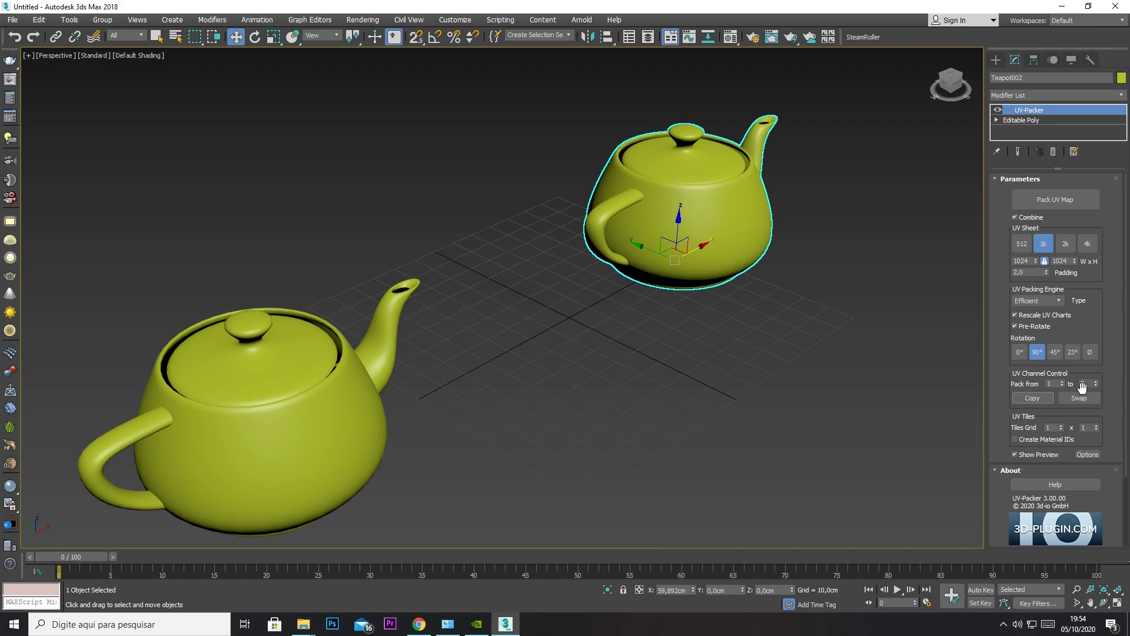
Pack Teapot002's UVs into the 1024 × 1024 sheet with Pack UV Map.
{"action": "left_click", "coordinate": [1054, 203]}
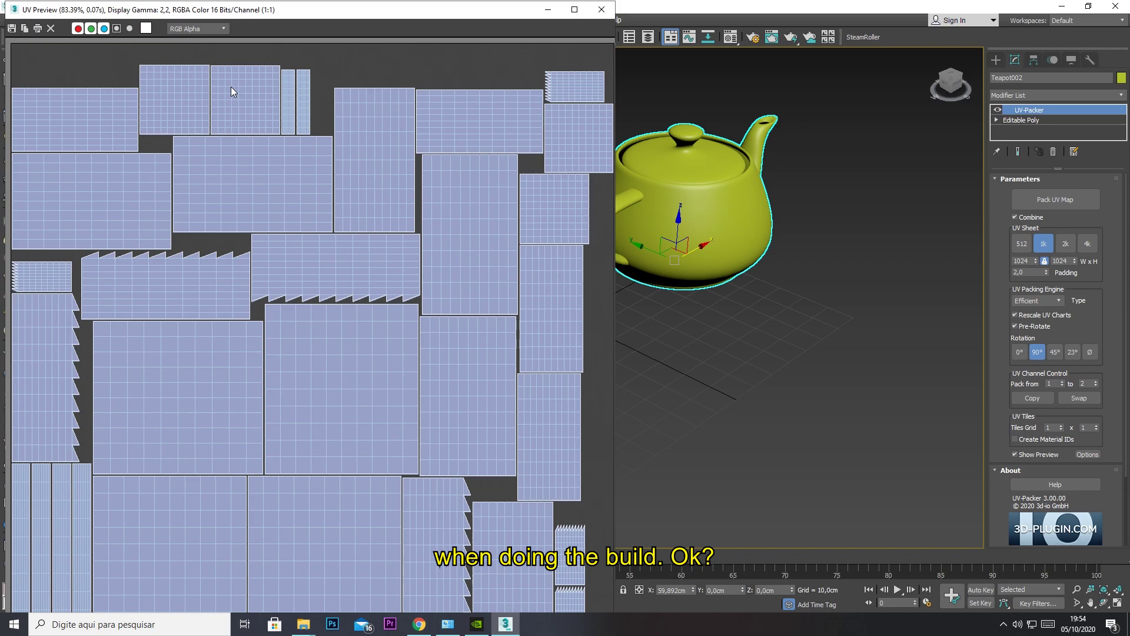
Close the UV preview, convert Teapot002 to Editable Poly, and add an Unwrap UVW modifier.
{"action": "left_click", "coordinate": [601, 10]}
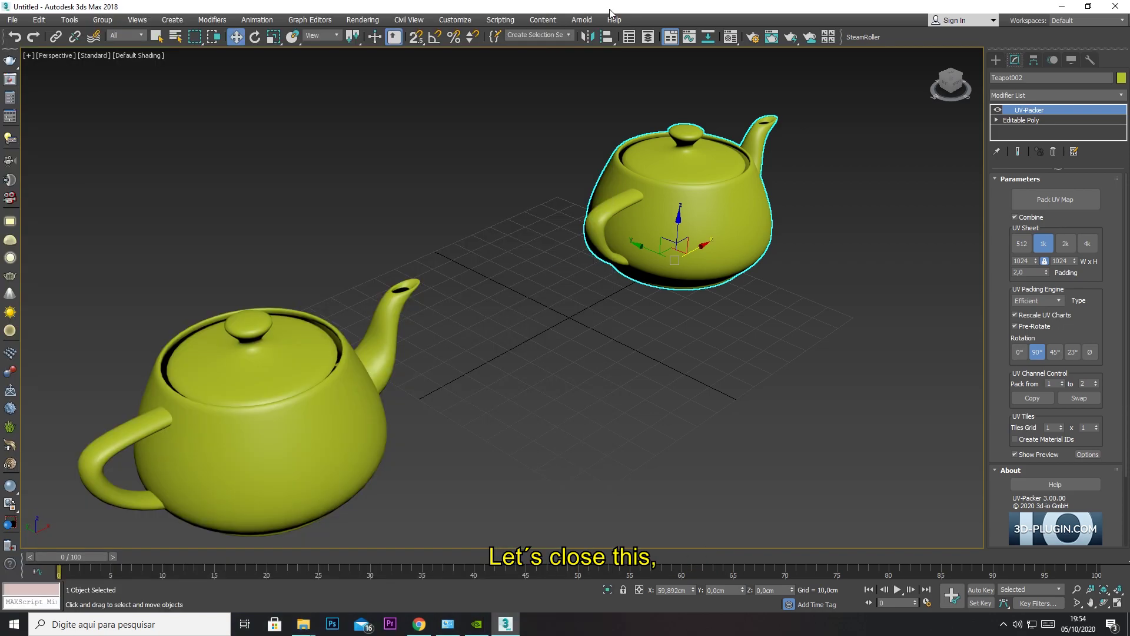
{"action": "right_click", "coordinate": [691, 209]}
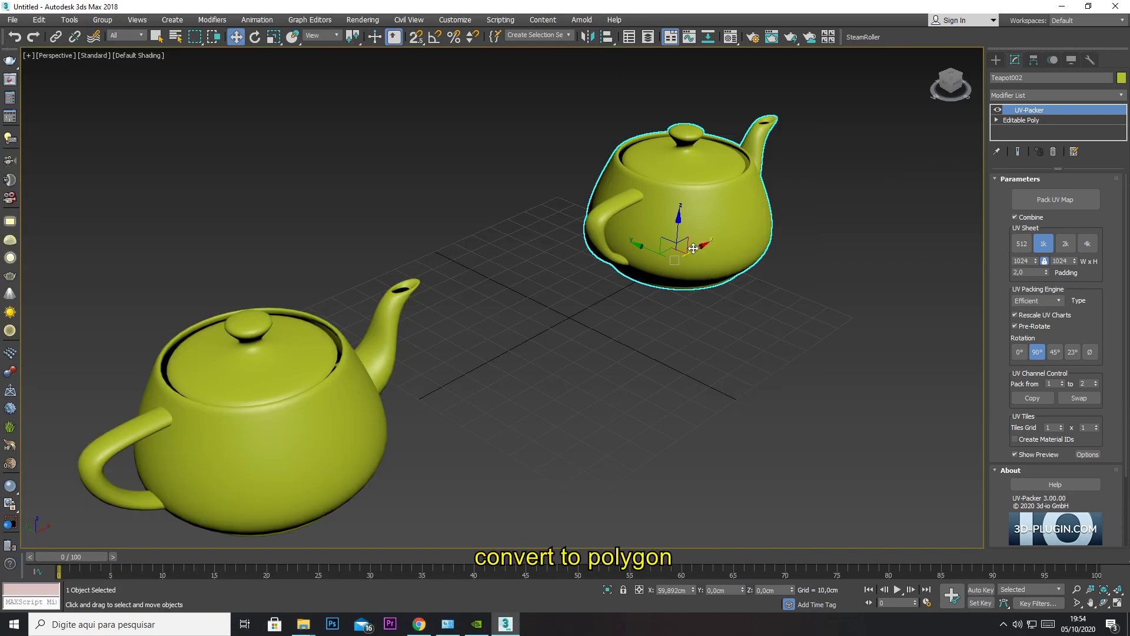
{"action": "right_click", "coordinate": [690, 231]}
{"action": "mouse_move", "coordinate": [725, 359]}
{"action": "left_click", "coordinate": [851, 371]}
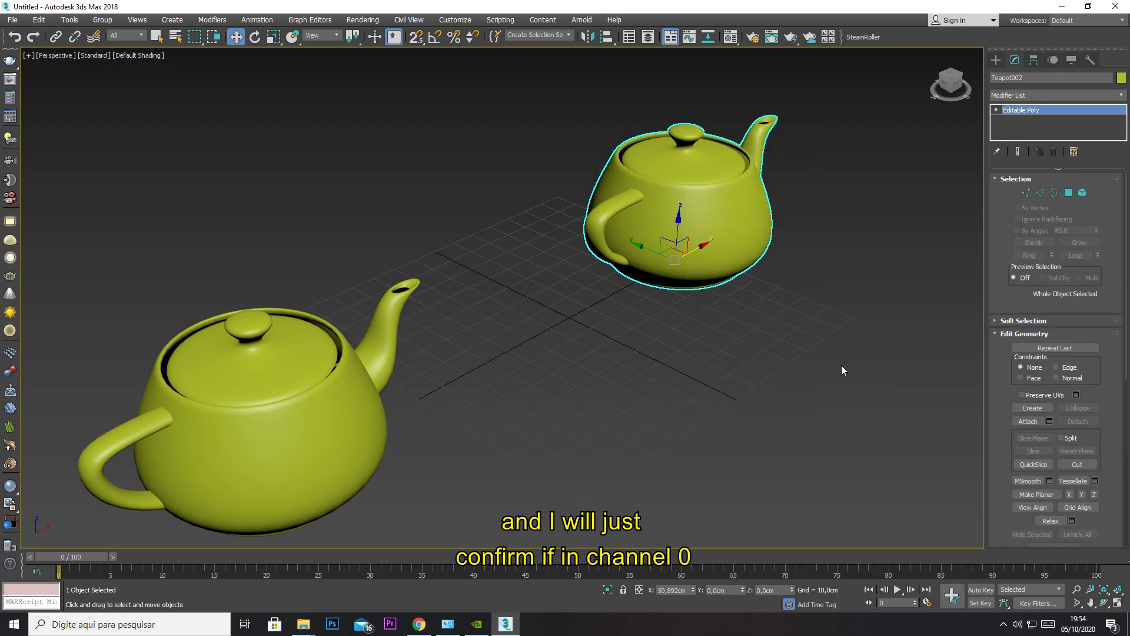
{"action": "left_click", "coordinate": [1119, 95]}
{"action": "scroll", "coordinate": [1046, 439], "scroll_direction": "down", "scroll_amount": 15}
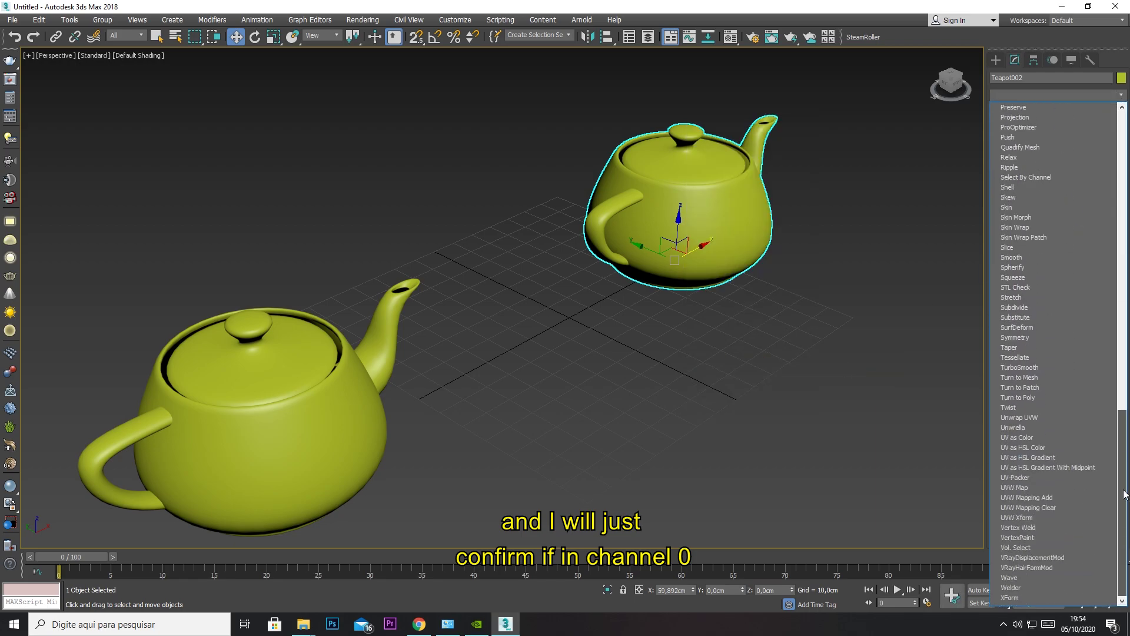
{"action": "left_click", "coordinate": [1033, 417]}
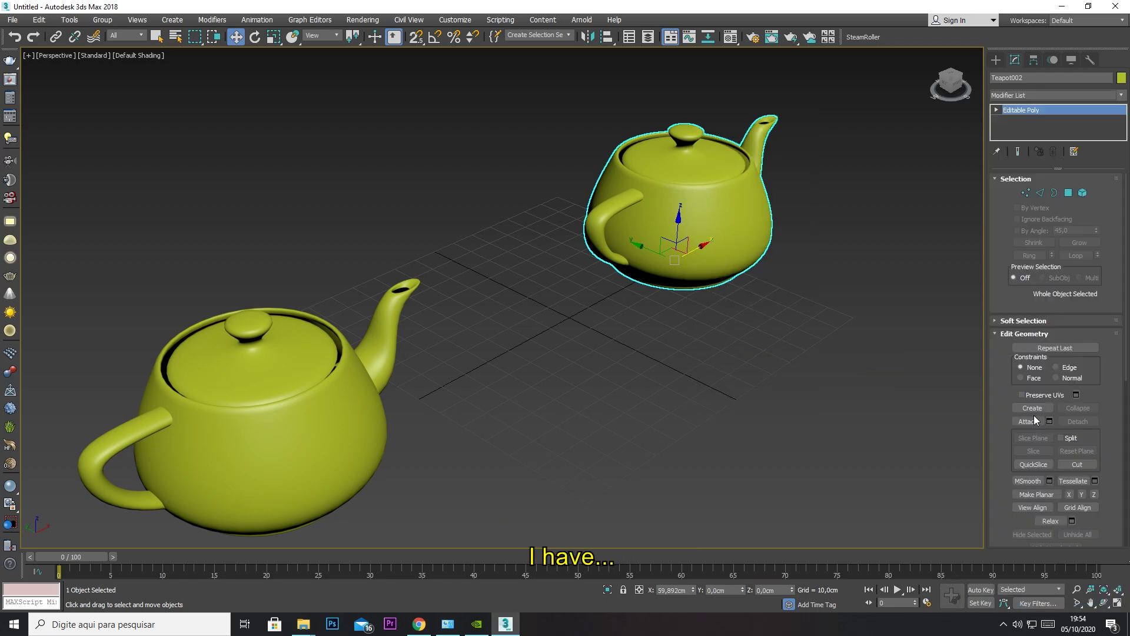
{"action": "left_click", "coordinate": [1054, 424]}
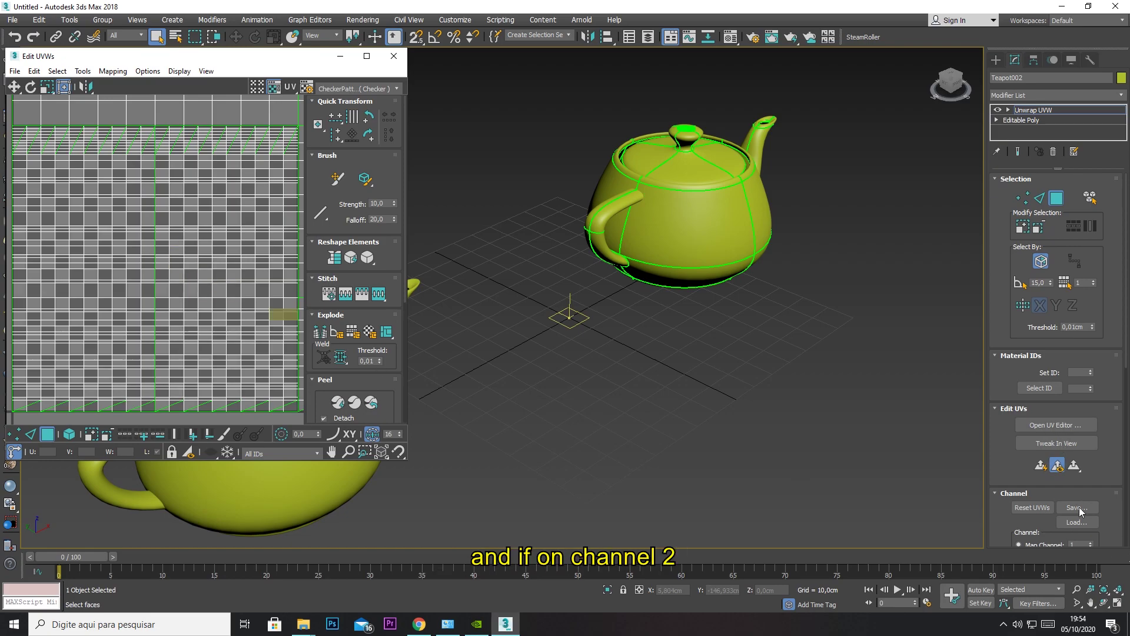
Set the unwrap's Map Channel to 2, abandon edits, and close the UV editor.
{"action": "scroll", "coordinate": [1077, 515], "scroll_direction": "down", "scroll_amount": 1}
{"action": "double_click", "coordinate": [1076, 524]}
{"action": "type", "text": "2"}
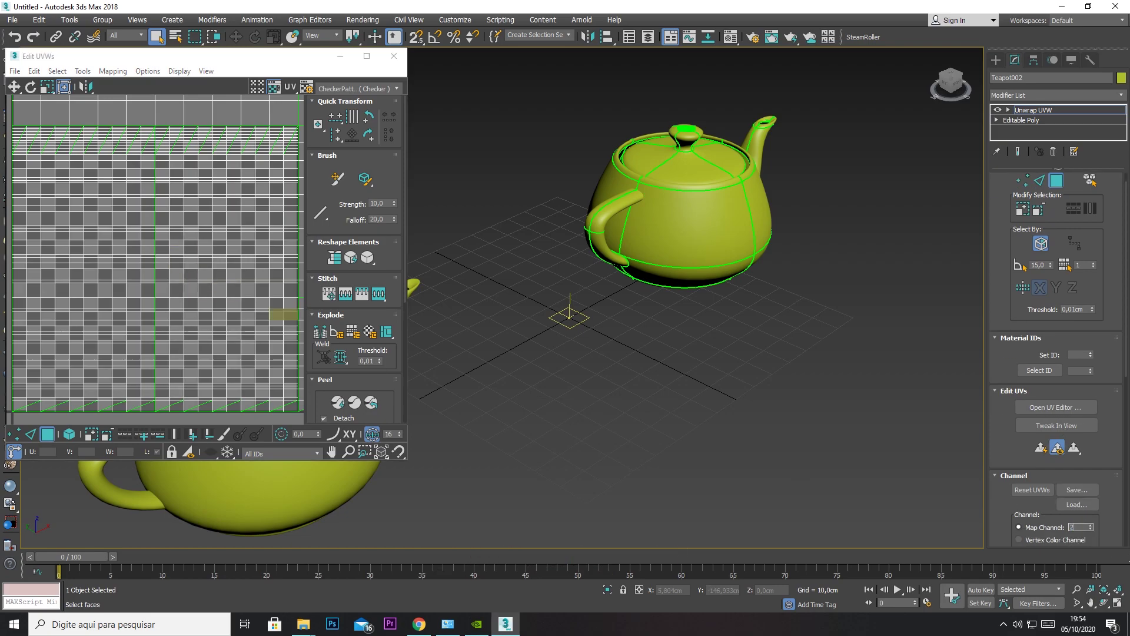
{"action": "key", "text": "Return"}
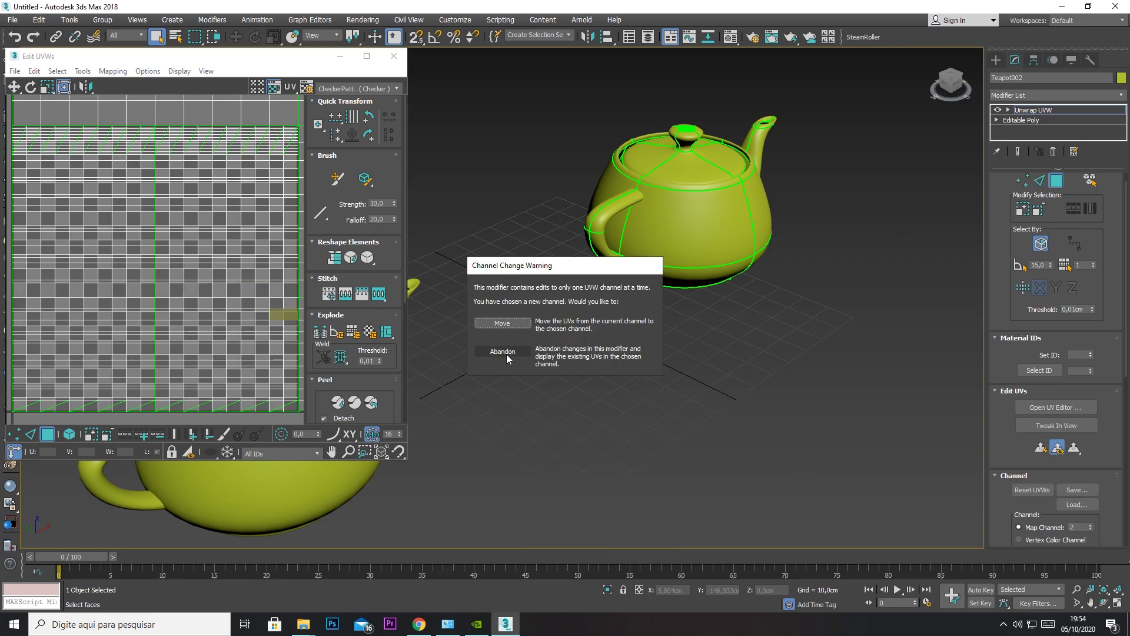
{"action": "left_click", "coordinate": [502, 351]}
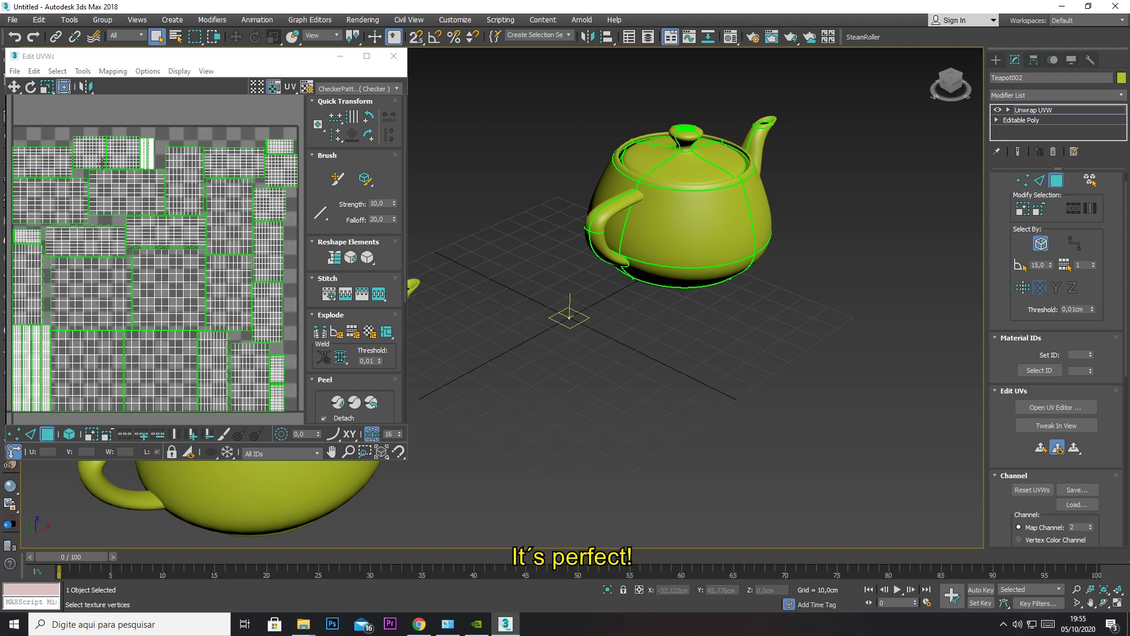
{"action": "left_click", "coordinate": [394, 55]}
{"action": "right_click", "coordinate": [1036, 120]}
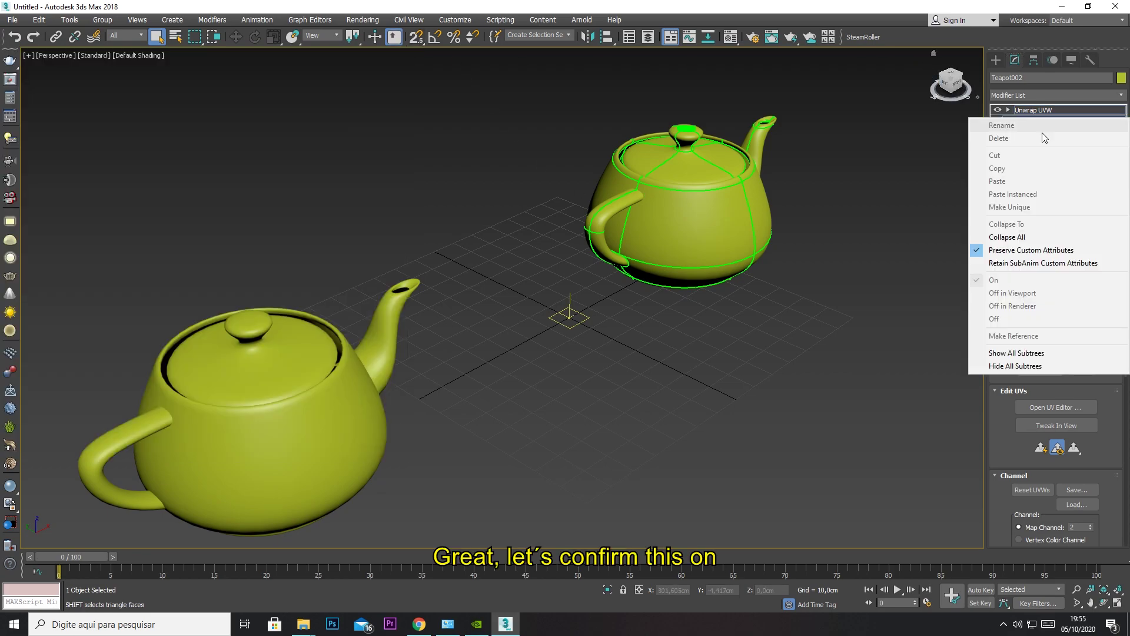
Collapse the right teapot's stack, then add Unwrap UVW to the left teapot.
{"action": "left_click", "coordinate": [1030, 238]}
{"action": "left_click", "coordinate": [620, 348]}
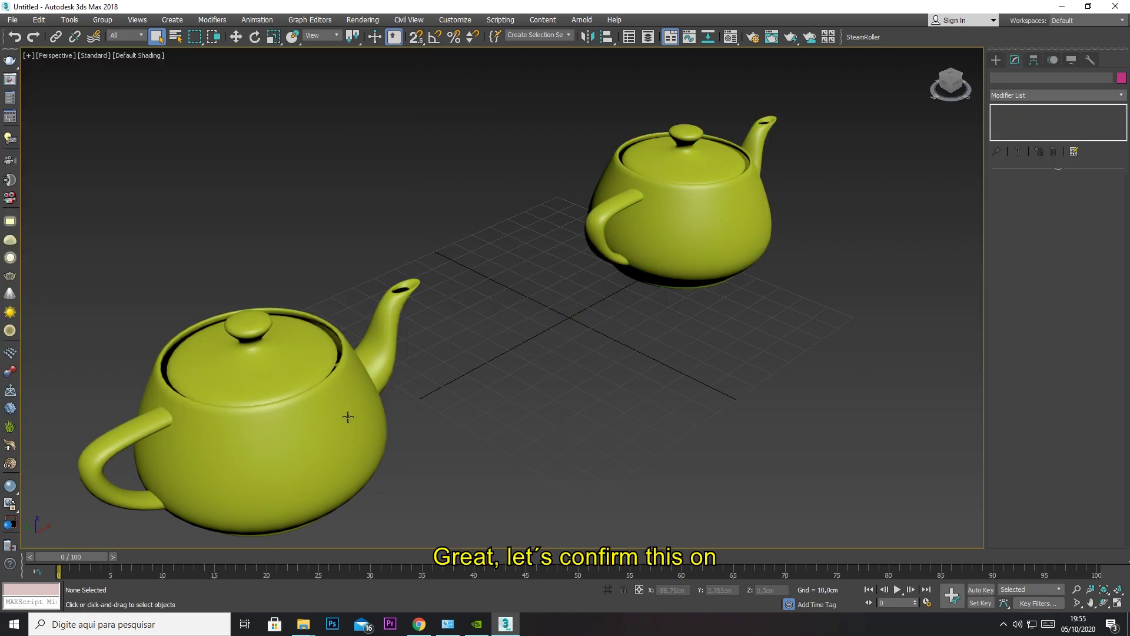
{"action": "left_click", "coordinate": [347, 412]}
{"action": "left_click", "coordinate": [1116, 95]}
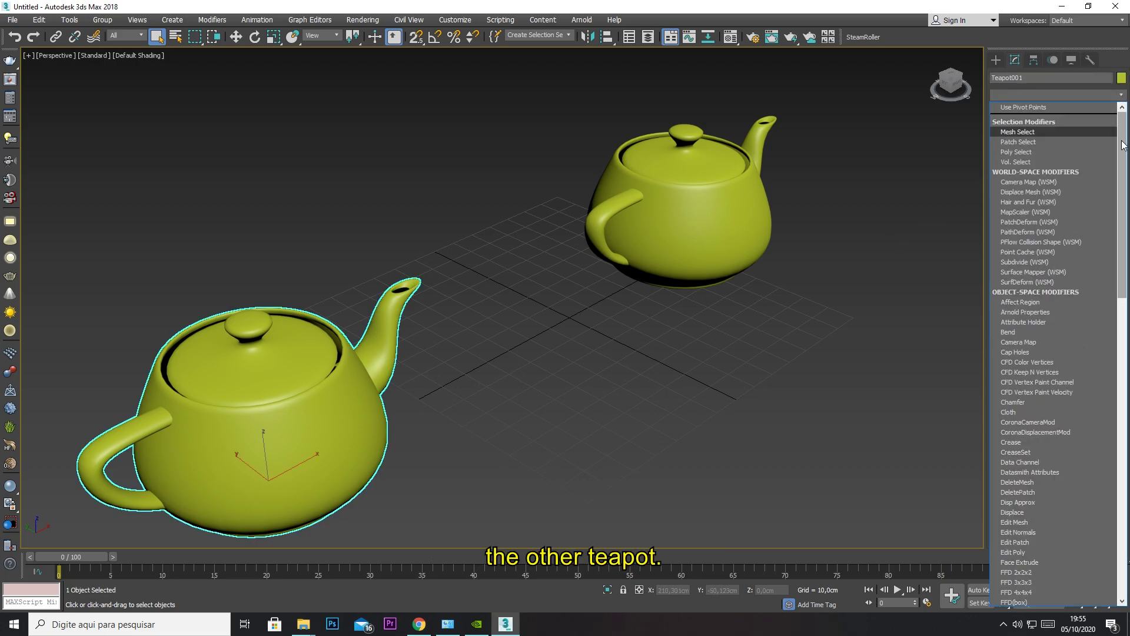
{"action": "scroll", "coordinate": [1036, 354], "scroll_direction": "down", "scroll_amount": 10}
{"action": "scroll", "coordinate": [1026, 489], "scroll_direction": "down", "scroll_amount": 5}
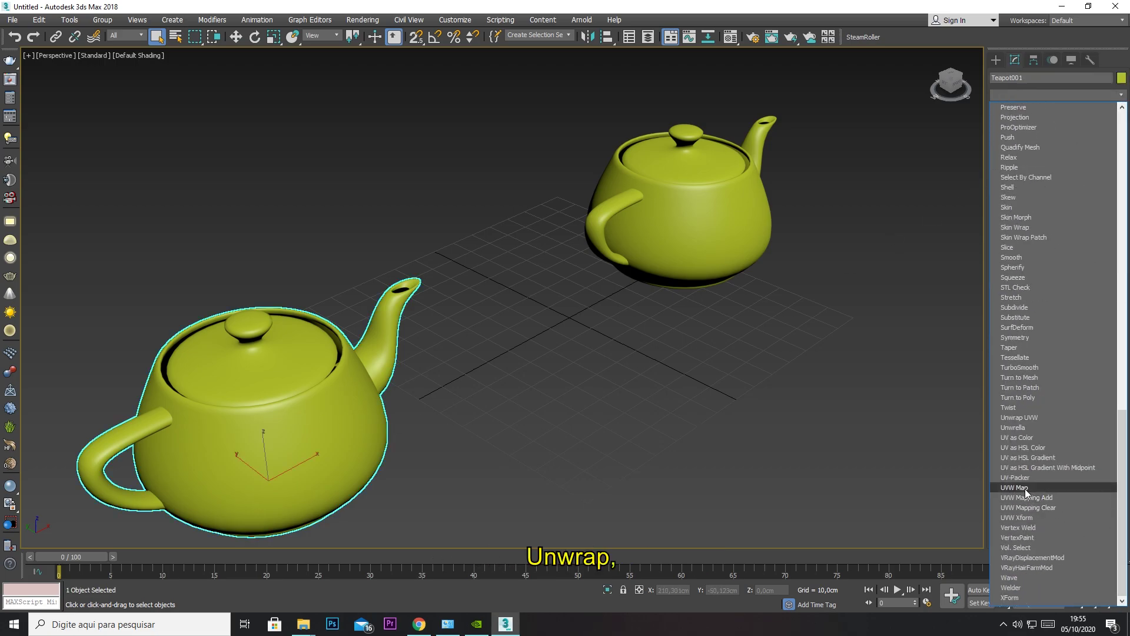
{"action": "left_click", "coordinate": [1029, 416]}
Show Teapot001's map channel 2 UVs in the UV editor, abandoning edits, then close it.
{"action": "left_click", "coordinate": [1061, 406]}
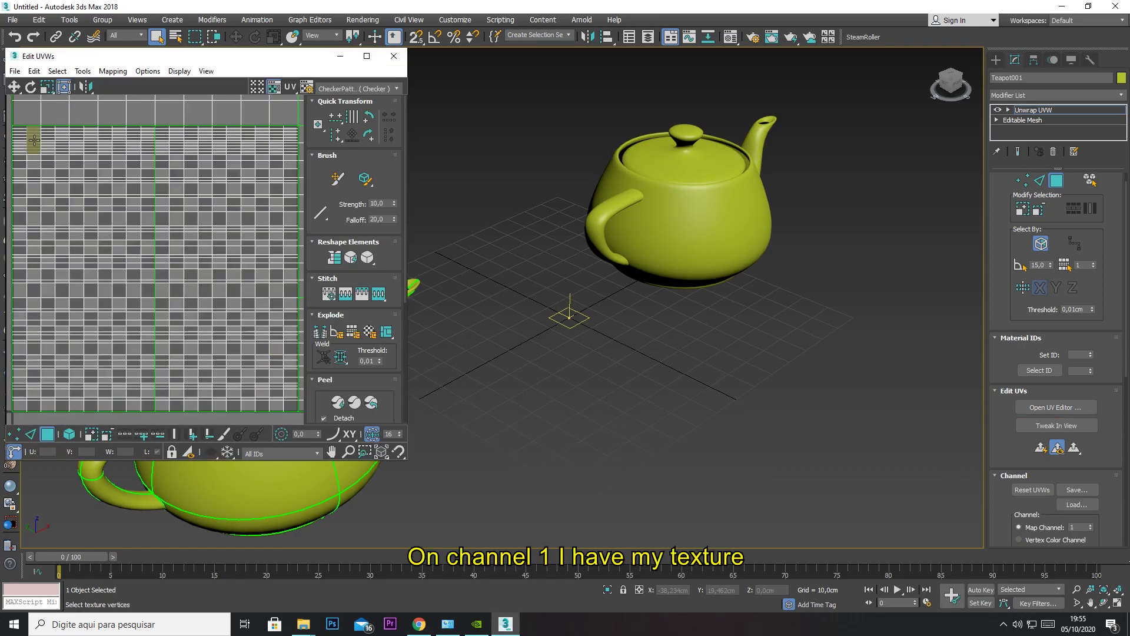
{"action": "left_click", "coordinate": [1082, 527]}
{"action": "type", "text": "2"}
{"action": "key", "text": "Return"}
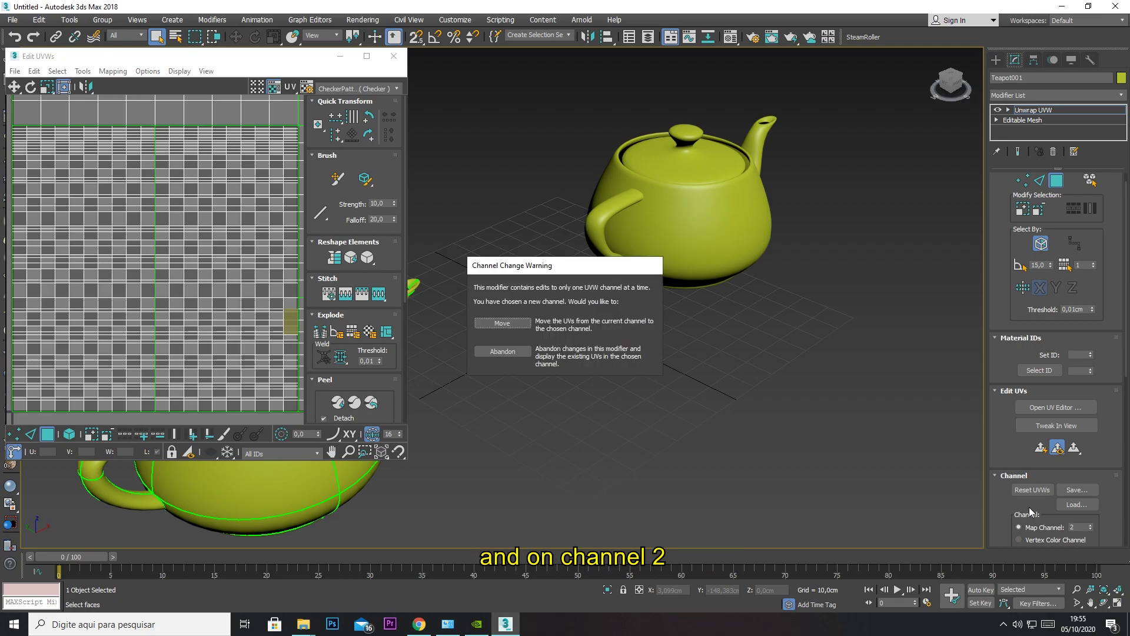
{"action": "left_click", "coordinate": [509, 351]}
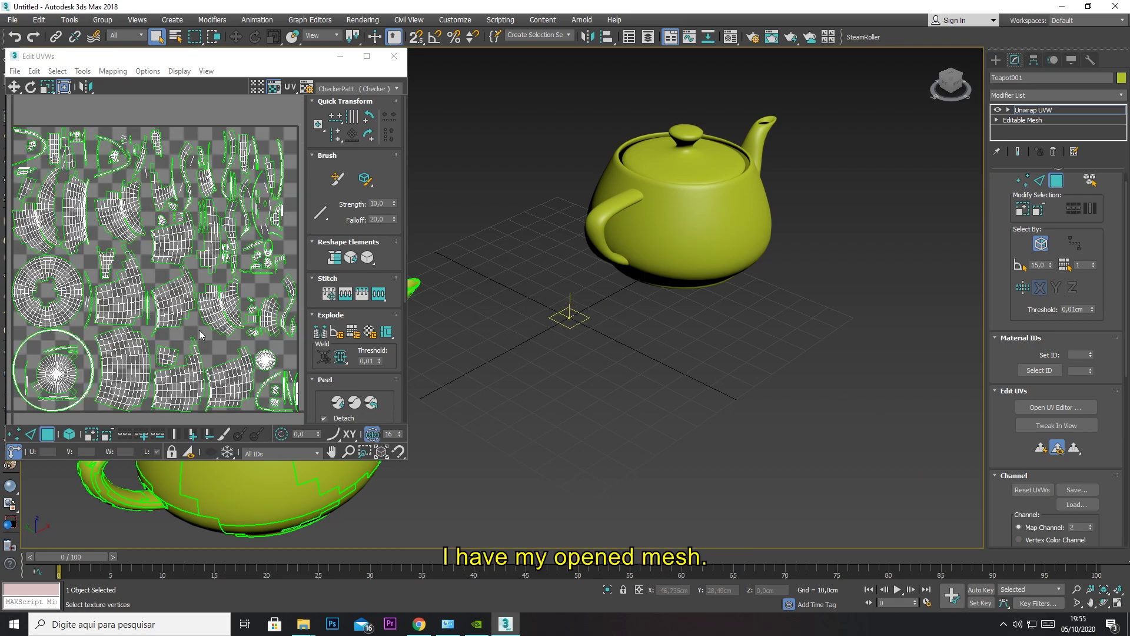
{"action": "left_click_drag", "start_coordinate": [215, 59], "coordinate": [583, 64]}
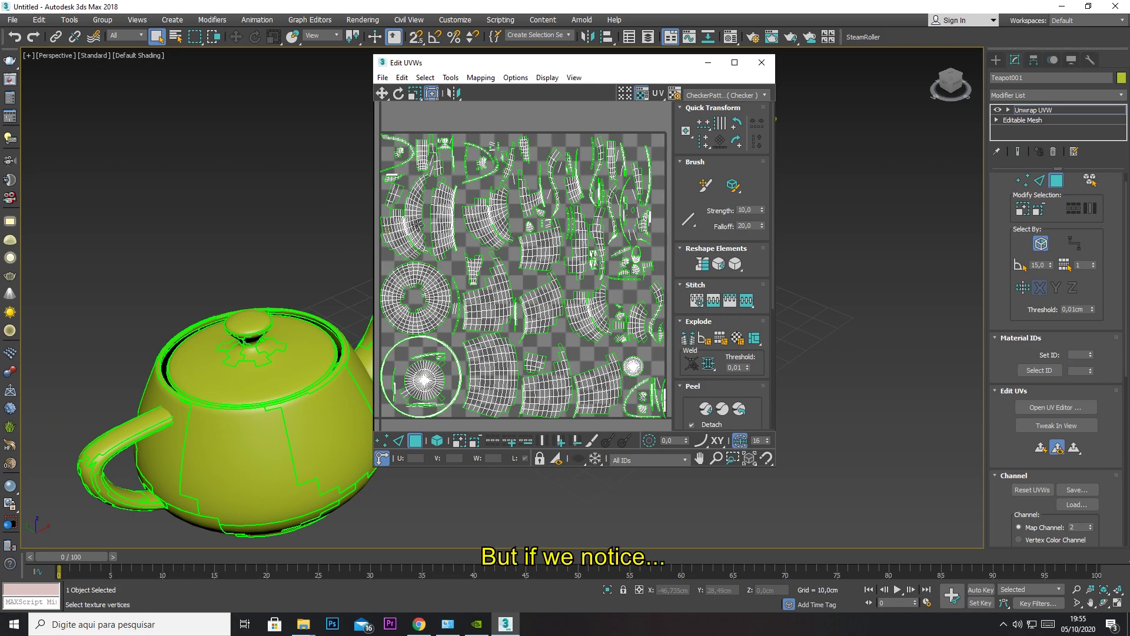
{"action": "left_click", "coordinate": [759, 64]}
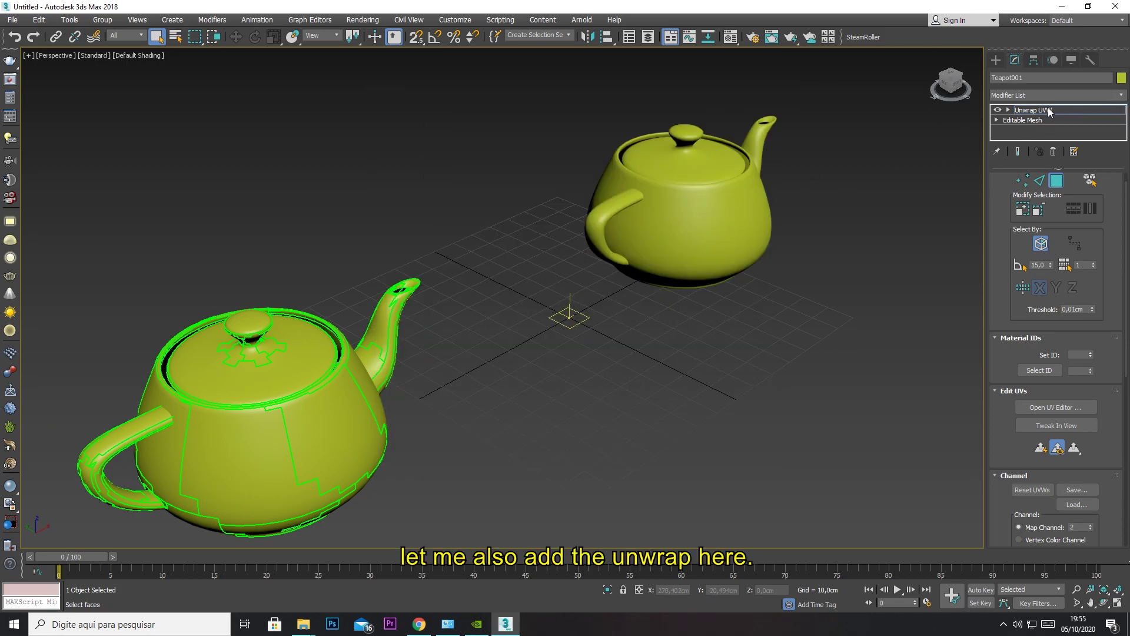
Give Teapot002 an Unwrap UVW on map channel 2, abandoning the channel-change edits.
{"action": "left_click", "coordinate": [756, 194]}
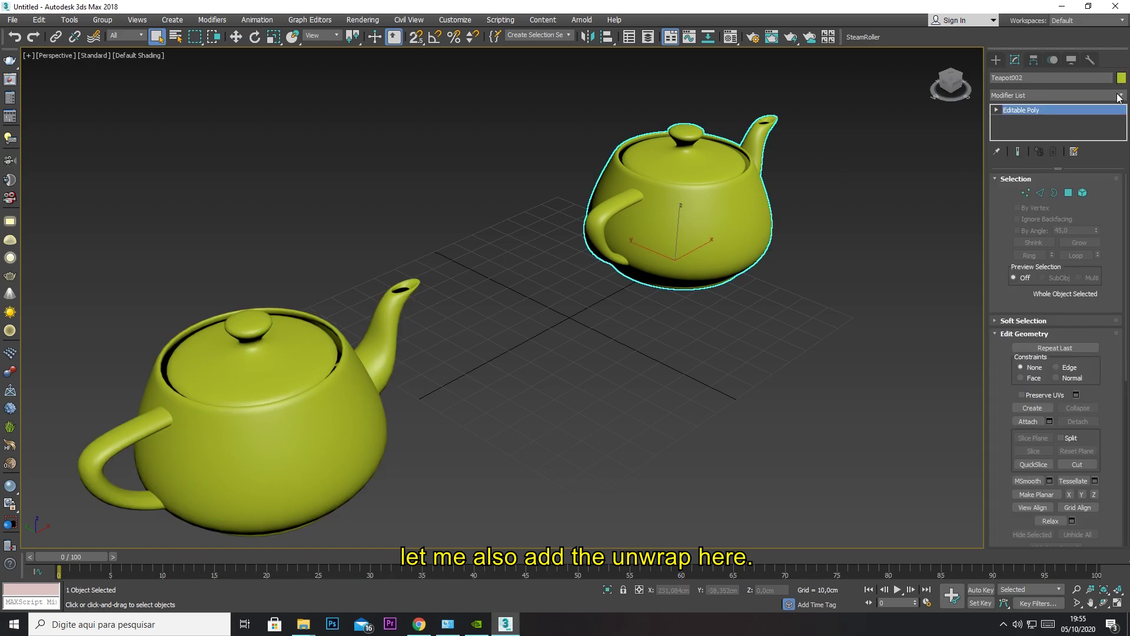
{"action": "left_click", "coordinate": [216, 475]}
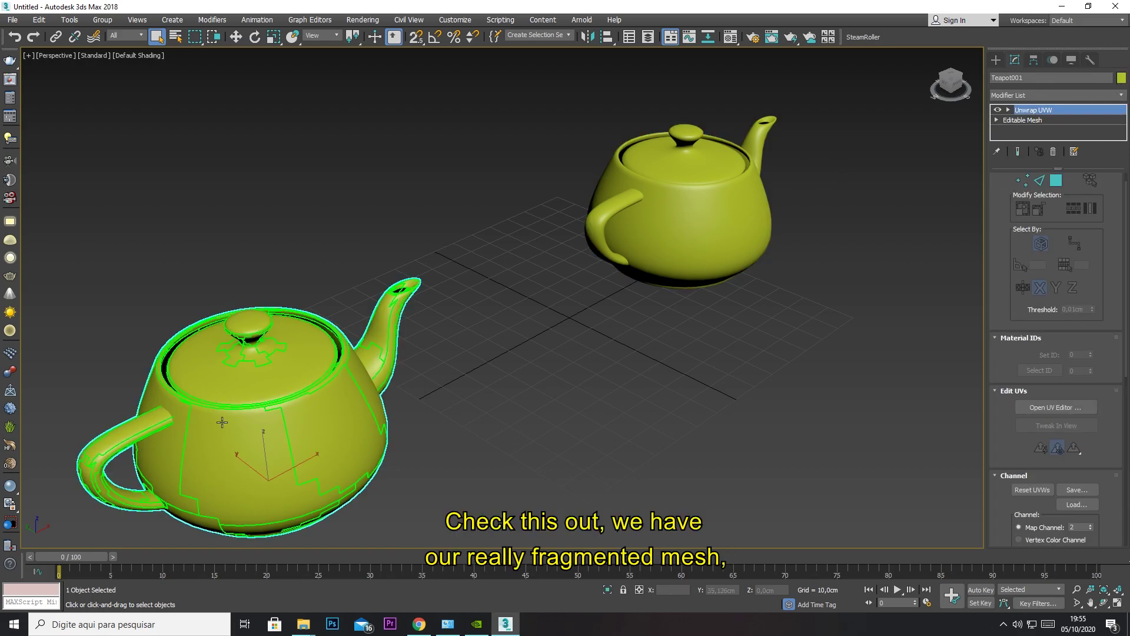
{"action": "left_click", "coordinate": [656, 210]}
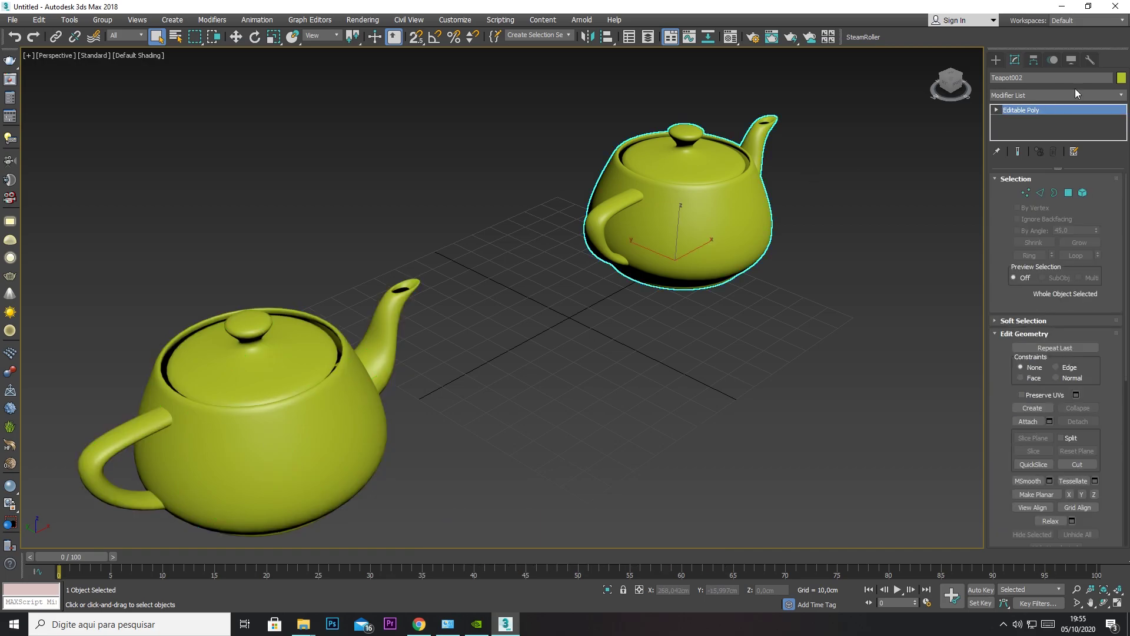
{"action": "left_click", "coordinate": [1076, 94]}
{"action": "scroll", "coordinate": [1043, 353], "scroll_direction": "down", "scroll_amount": 10}
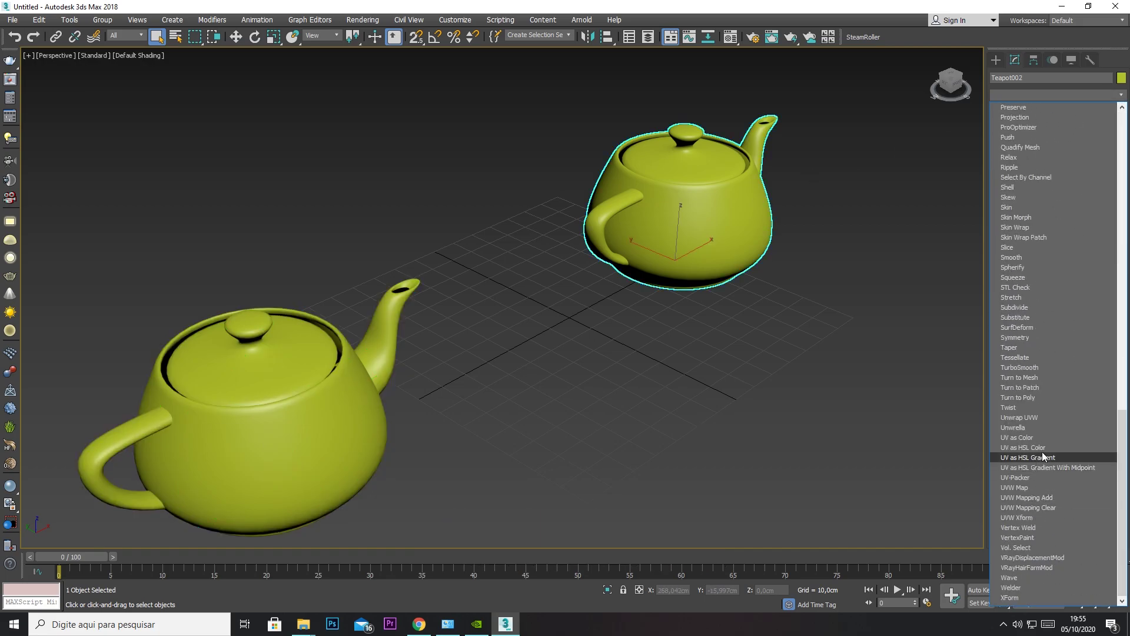
{"action": "left_click", "coordinate": [1032, 418]}
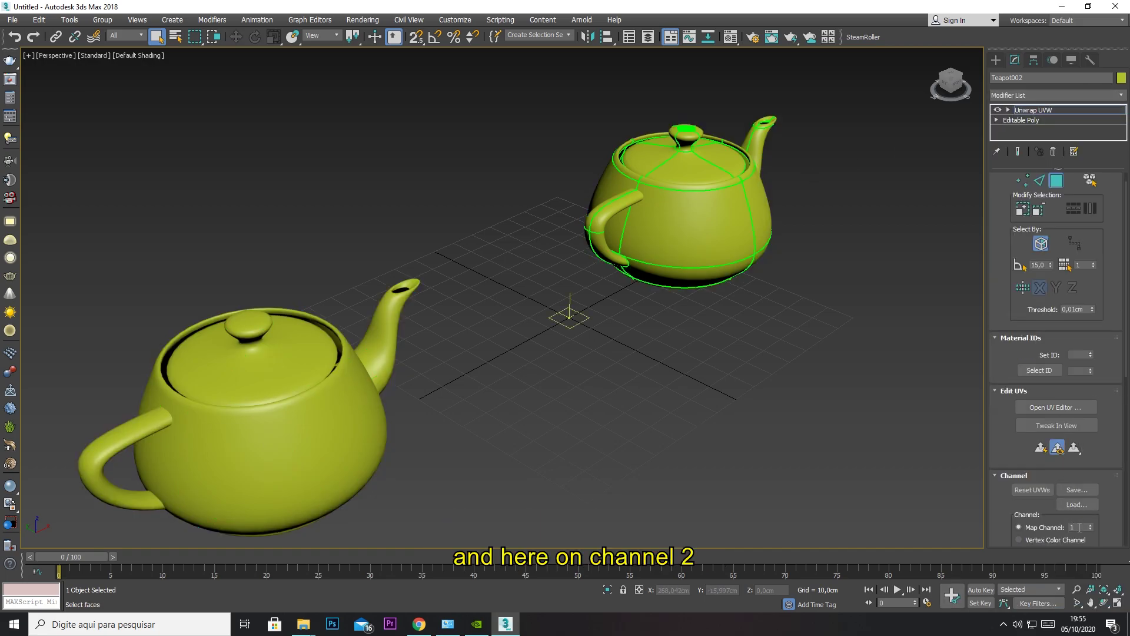
{"action": "type", "text": "2"}
{"action": "key", "text": "Return"}
{"action": "left_click", "coordinate": [521, 353]}
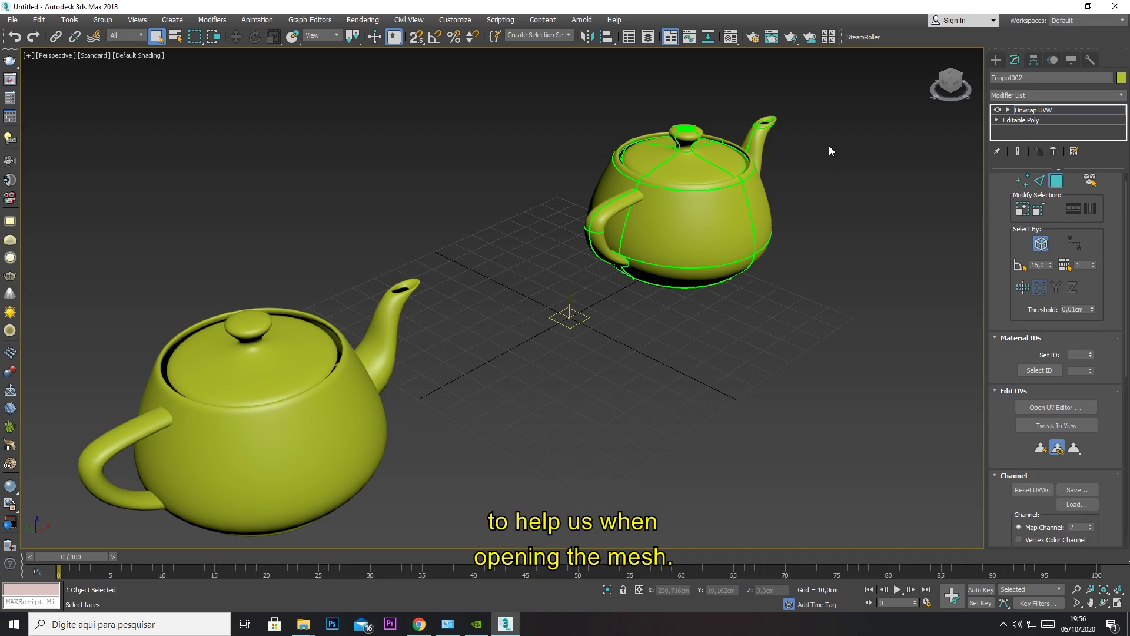
Convert the right-hand teapot to an editable poly and move it to the world origin.
{"action": "right_click", "coordinate": [680, 192]}
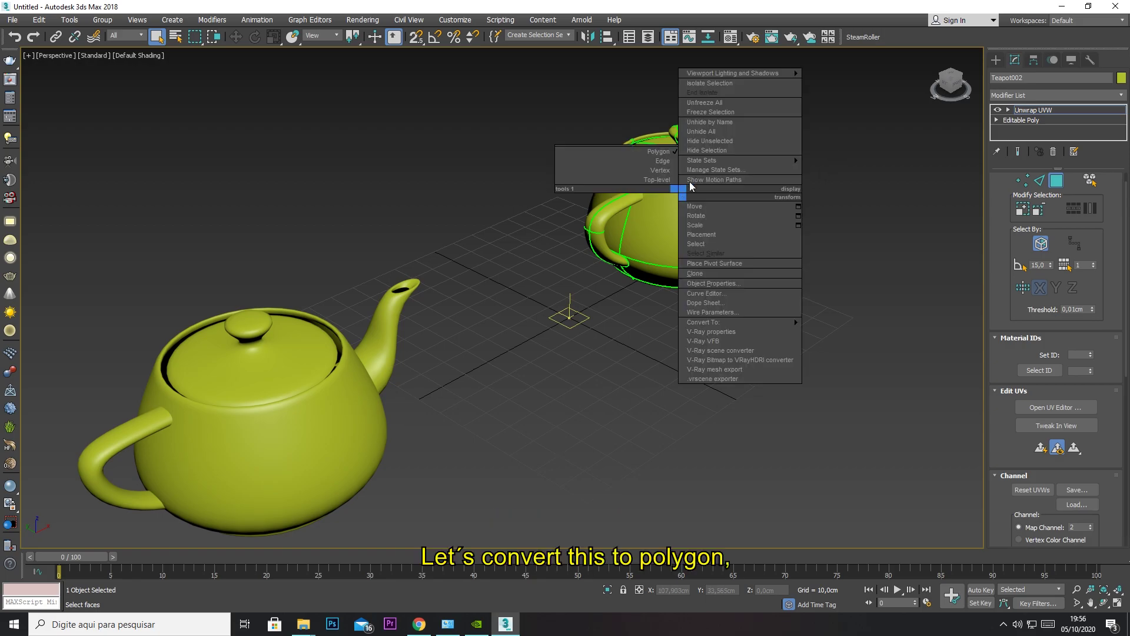
{"action": "mouse_move", "coordinate": [719, 324]}
{"action": "left_click", "coordinate": [843, 332]}
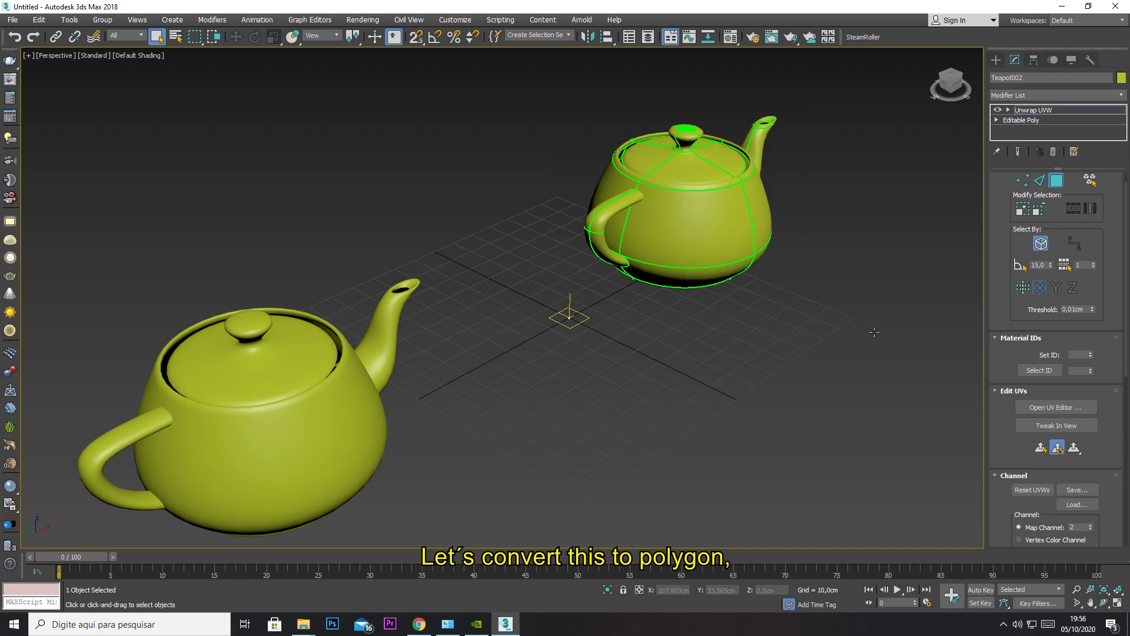
{"action": "right_click", "coordinate": [659, 203]}
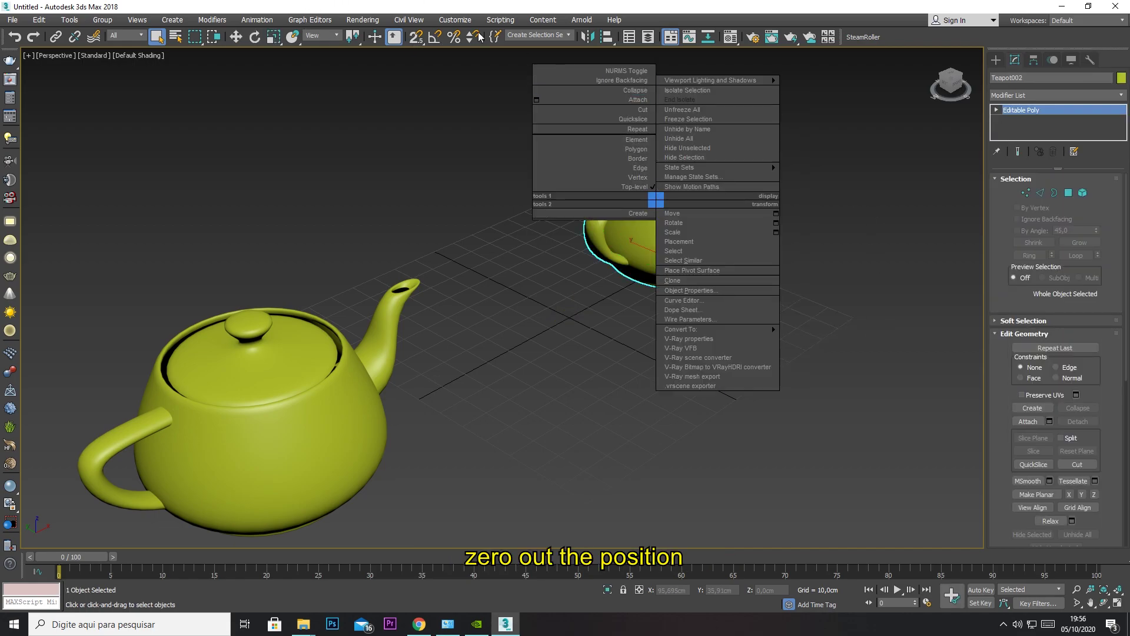
{"action": "left_click", "coordinate": [236, 36]}
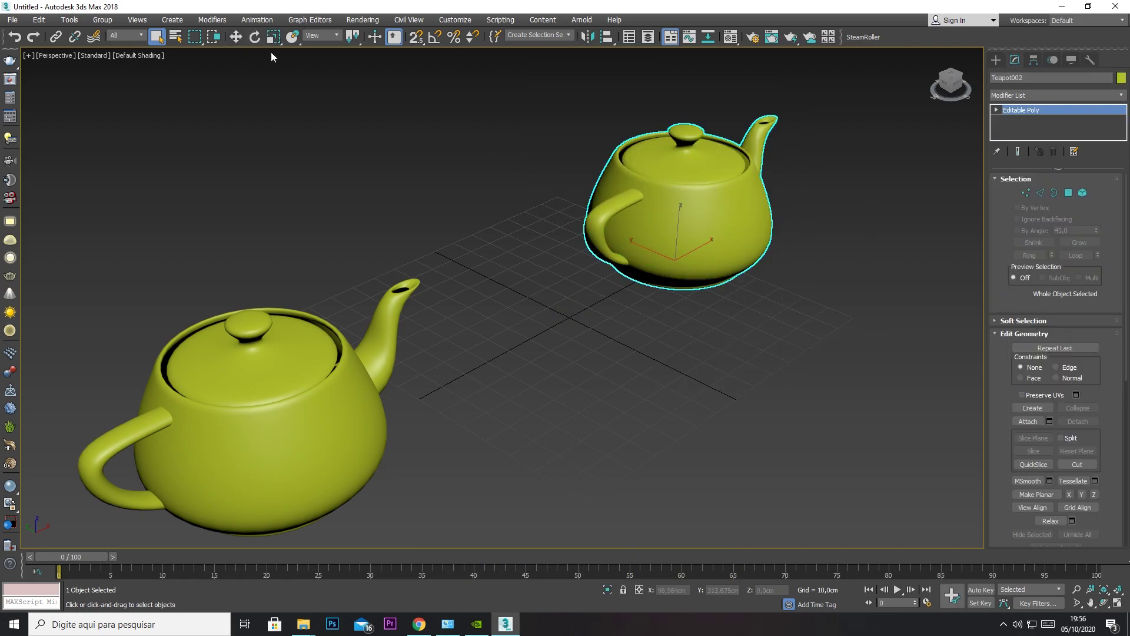
{"action": "right_click", "coordinate": [238, 37]}
{"action": "type", "text": "0"}
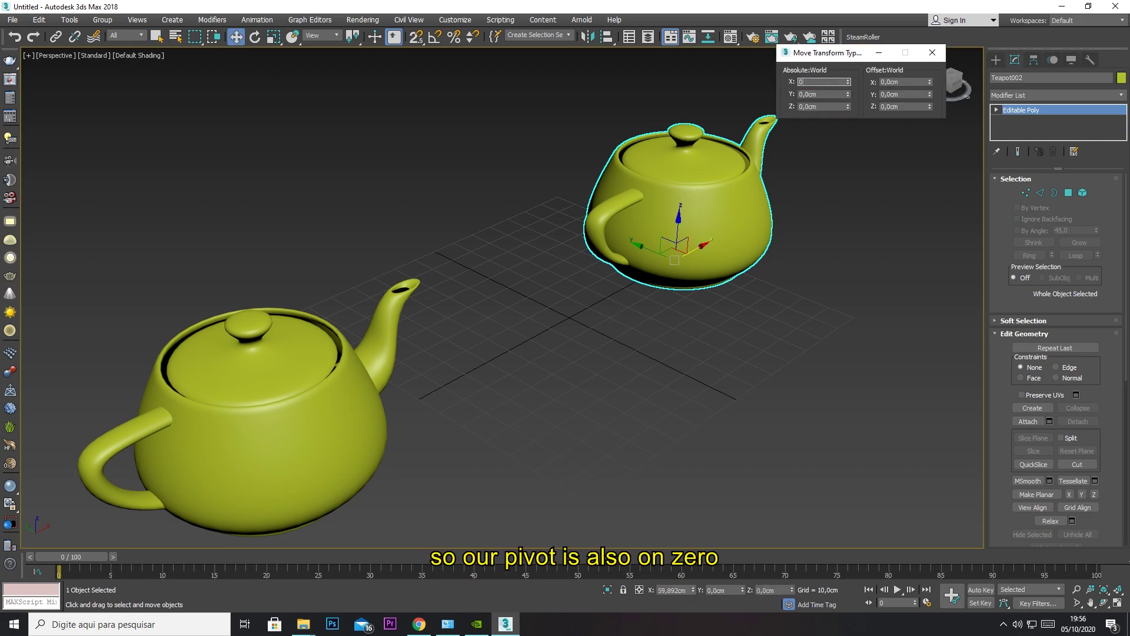
{"action": "key", "text": "Return"}
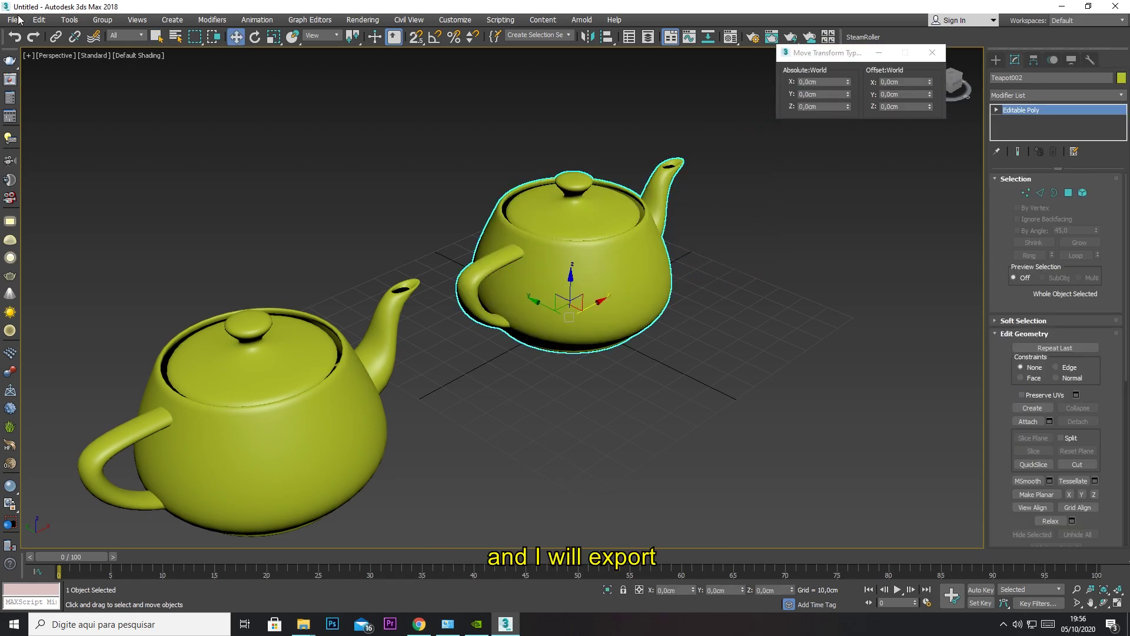
Export only the selected teapot to the BACKUP drive's PROJETOS_2020 > FREE CONTENT folder.
{"action": "left_click", "coordinate": [18, 19]}
{"action": "mouse_move", "coordinate": [37, 196]}
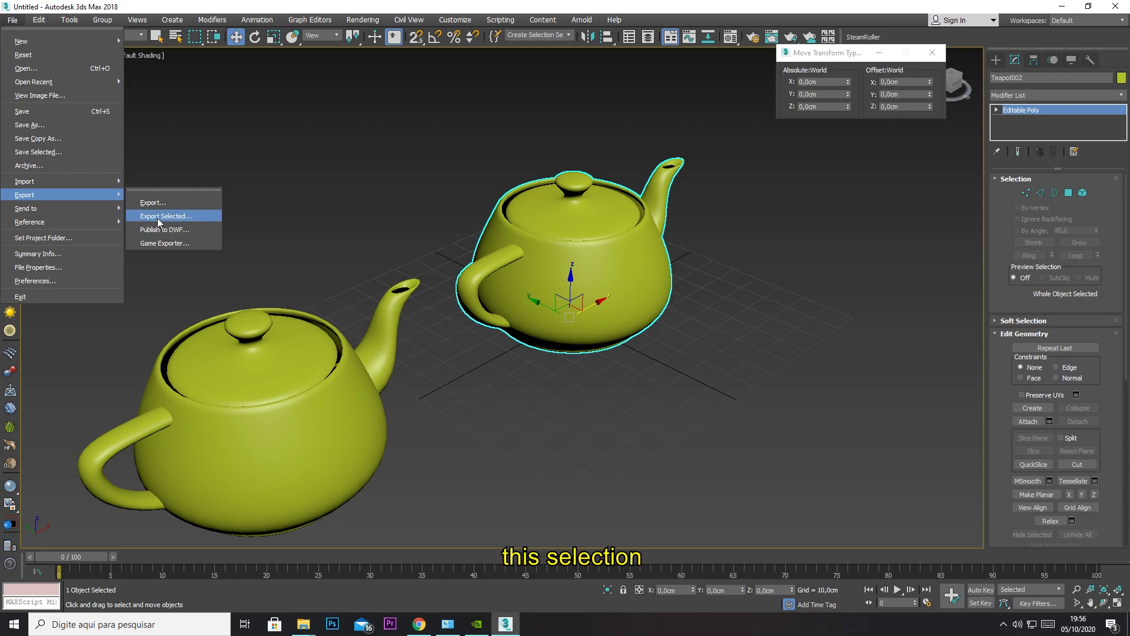
{"action": "left_click", "coordinate": [157, 217]}
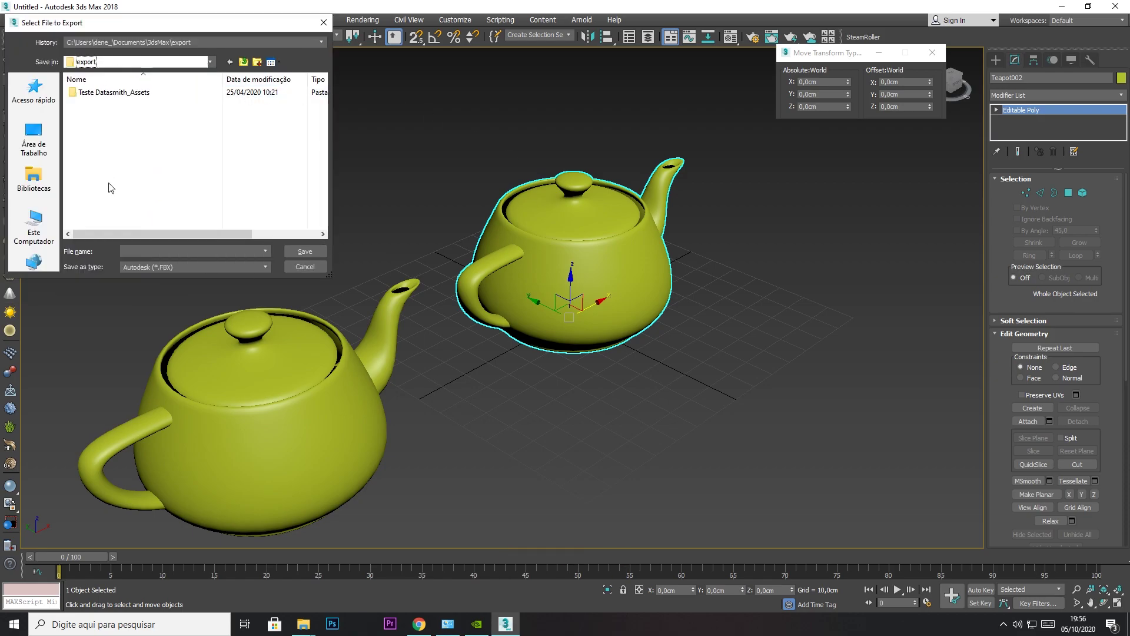
{"action": "left_click", "coordinate": [197, 62]}
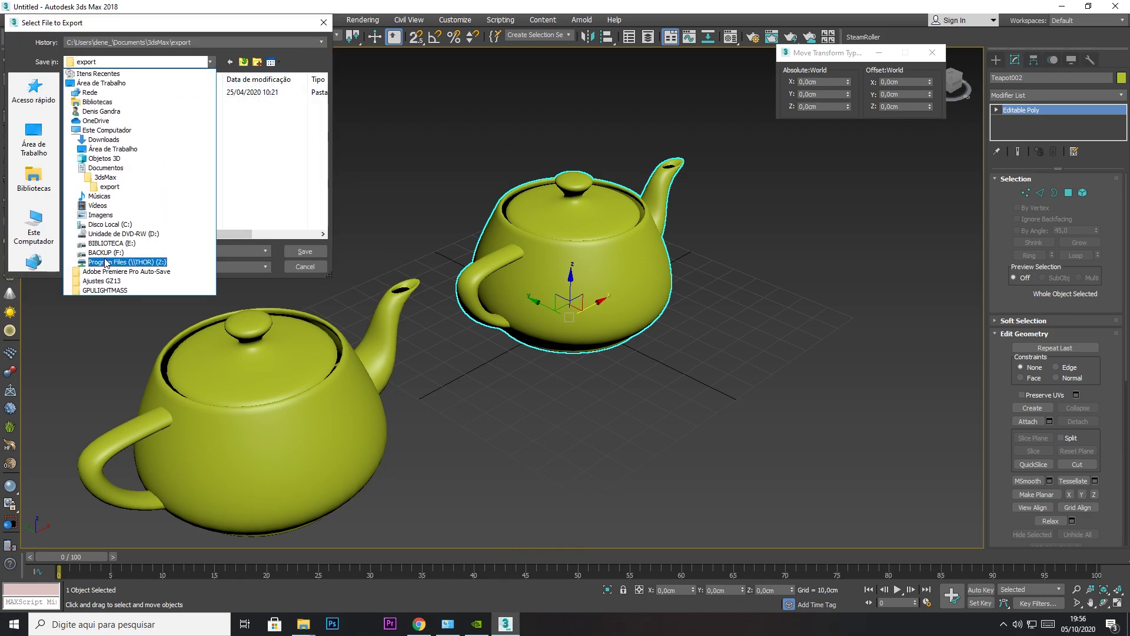
{"action": "left_click", "coordinate": [106, 253]}
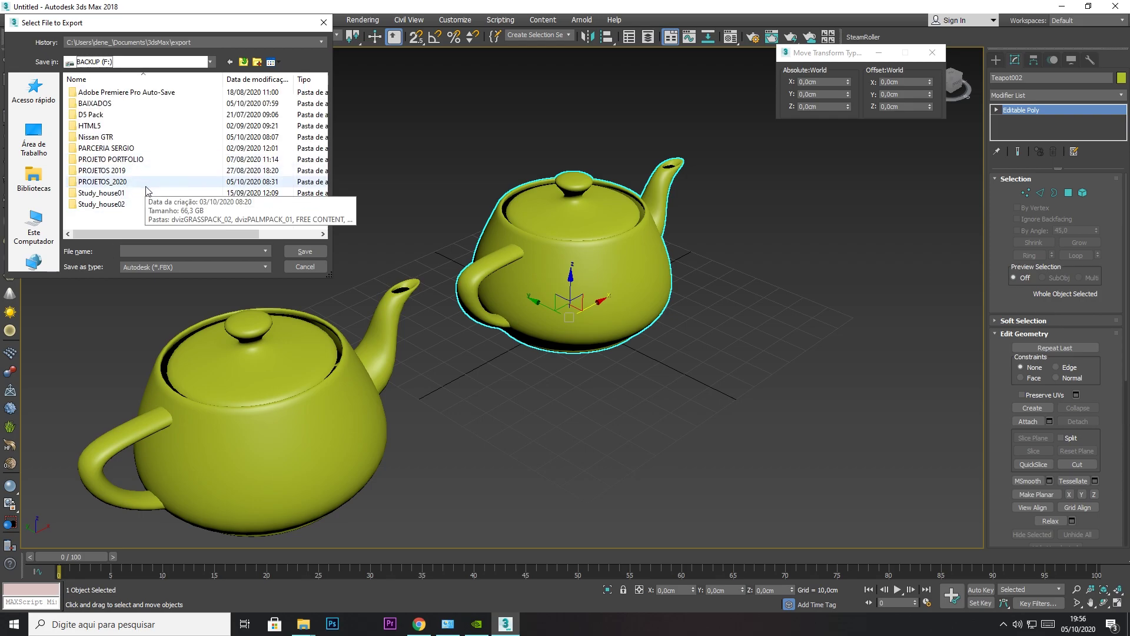
{"action": "double_click", "coordinate": [131, 182]}
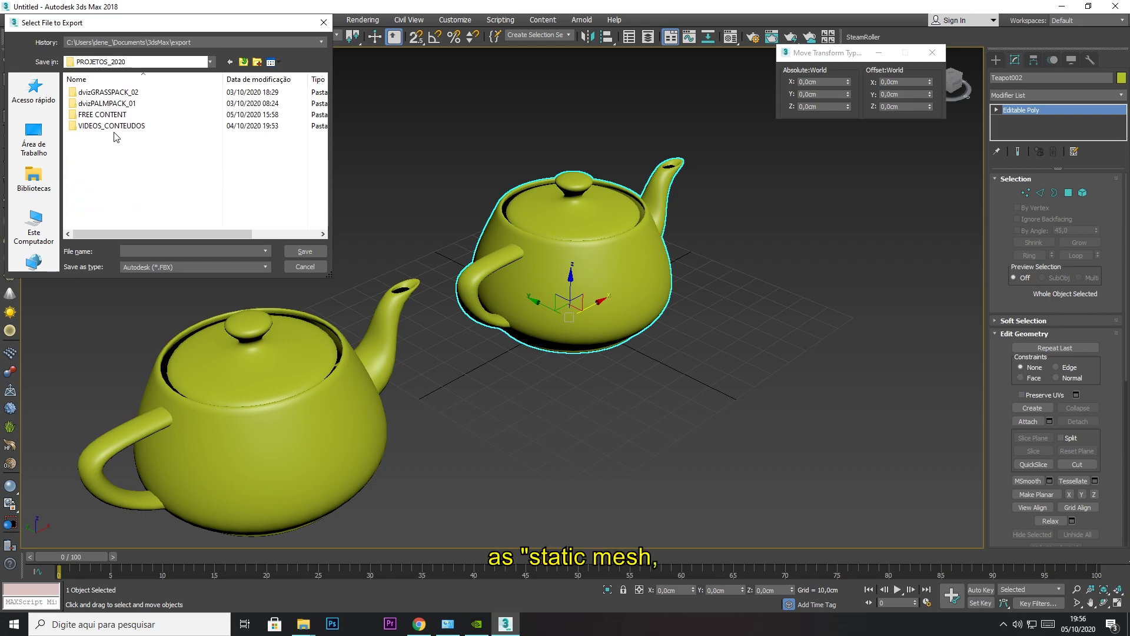
{"action": "double_click", "coordinate": [117, 114]}
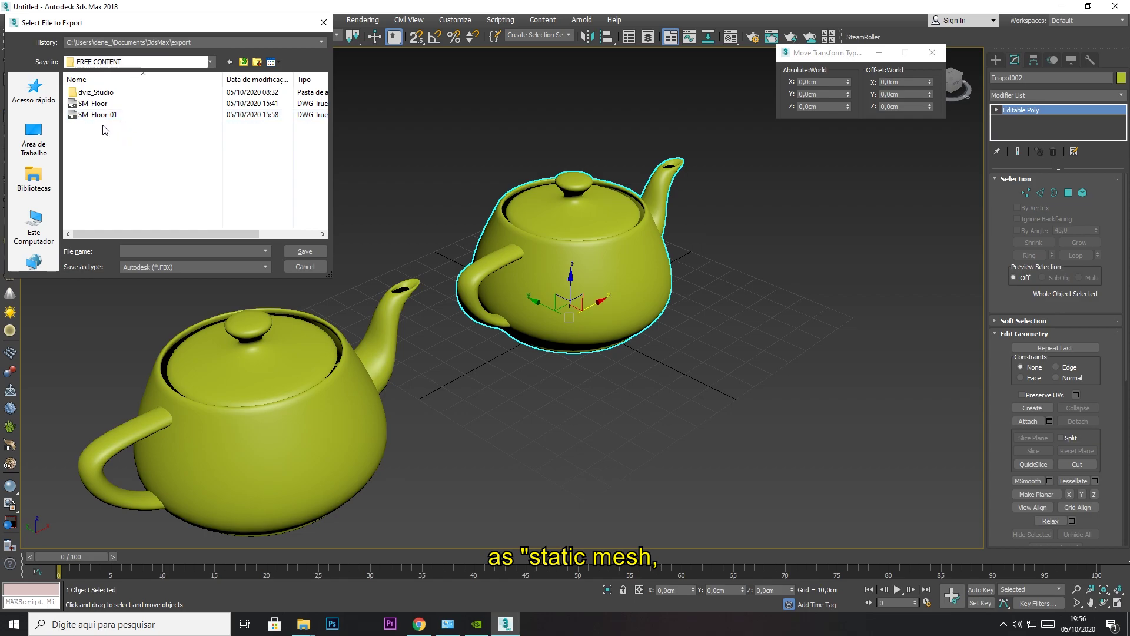
Name the export SM_Teapot_UVPACKER and accept the default FBX export settings.
{"action": "left_click", "coordinate": [101, 115]}
{"action": "left_click_drag", "start_coordinate": [176, 252], "coordinate": [143, 254]}
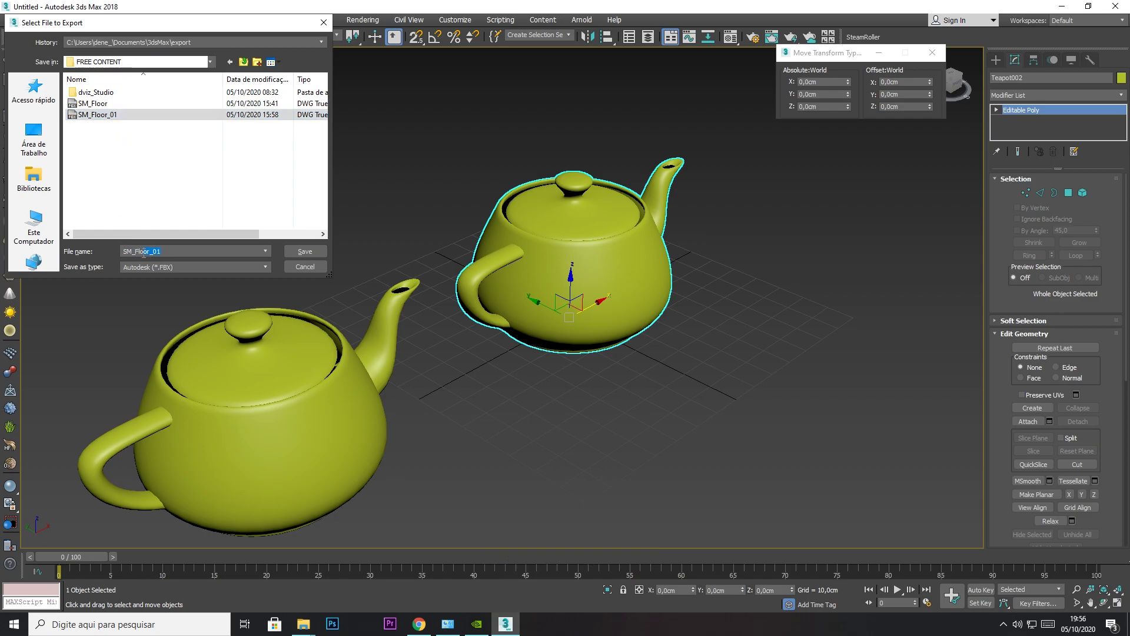
{"action": "type", "text": "Tea"}
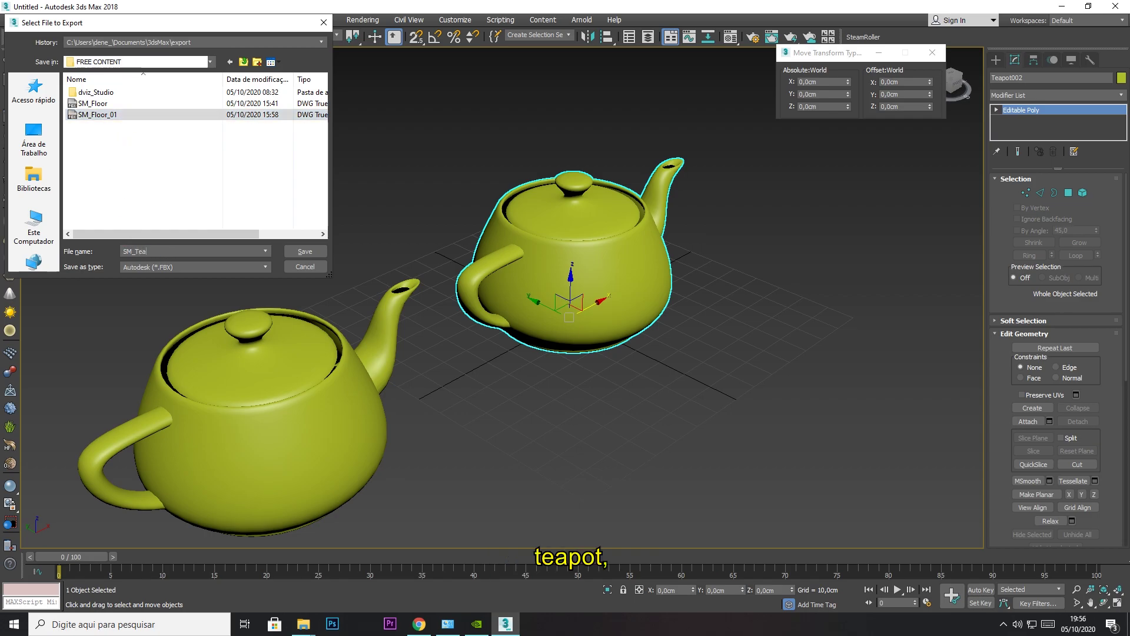
{"action": "type", "text": "pot"}
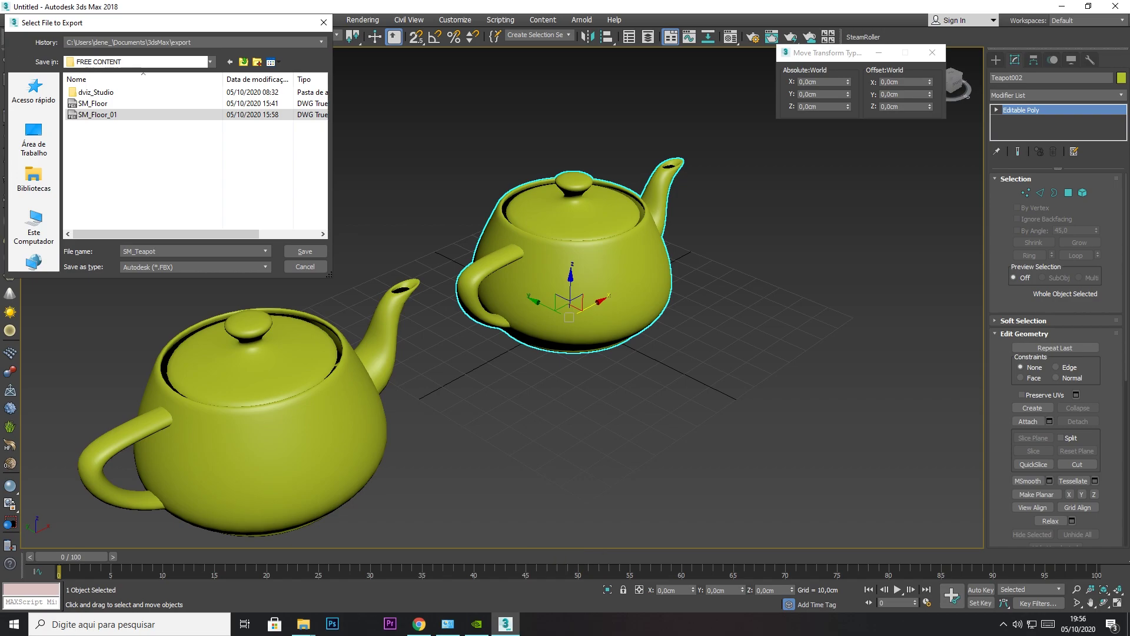
{"action": "type", "text": "_UVPACKER"}
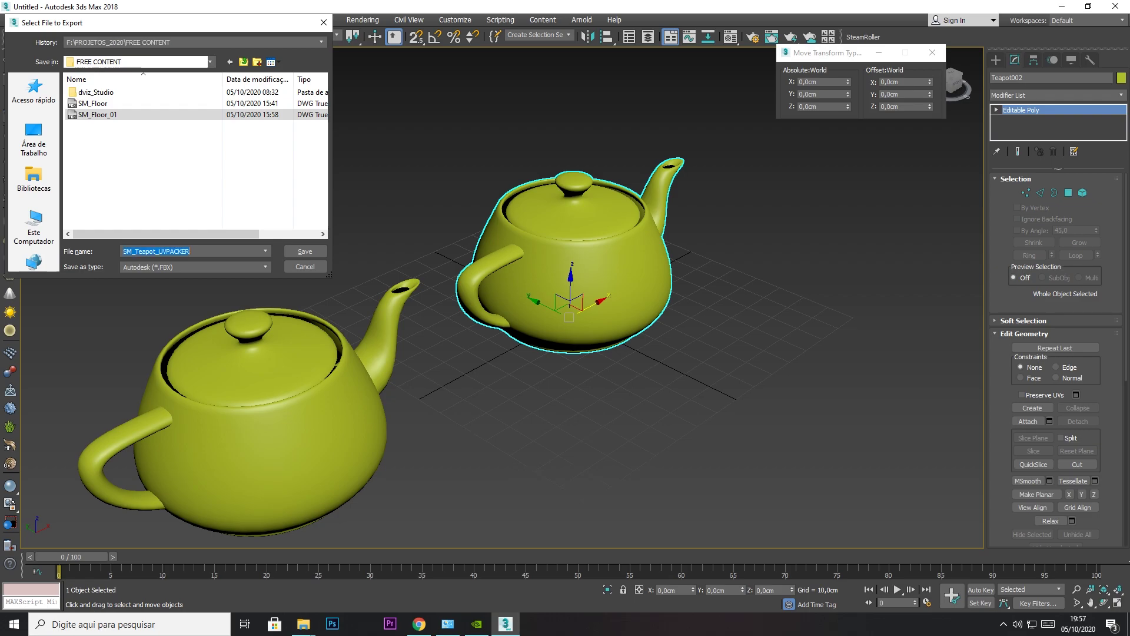
{"action": "key", "text": "Return"}
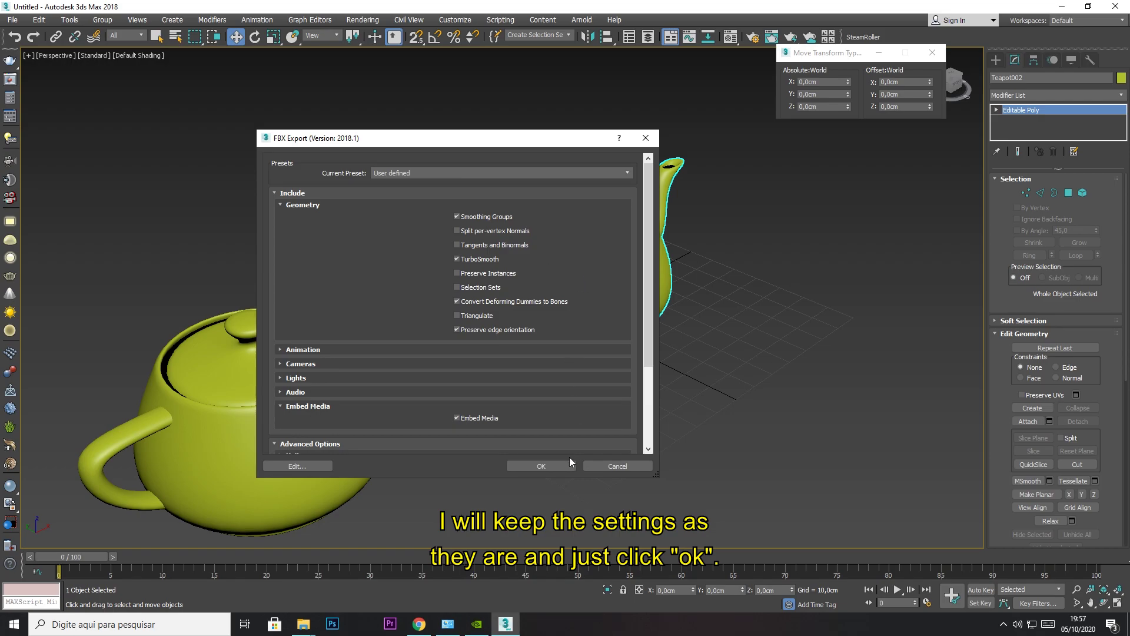
{"action": "left_click", "coordinate": [556, 471]}
Hide the already exported right-hand teapot and select the left one.
{"action": "key", "text": "q"}
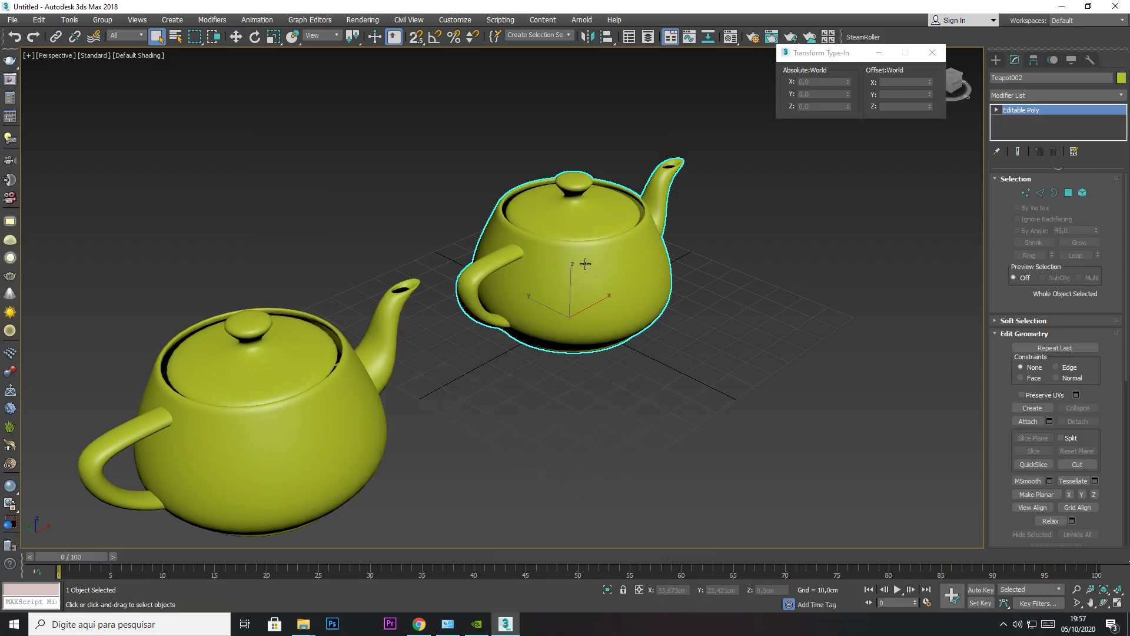
{"action": "right_click", "coordinate": [582, 261]}
{"action": "left_click", "coordinate": [608, 218]}
{"action": "left_click", "coordinate": [298, 373]}
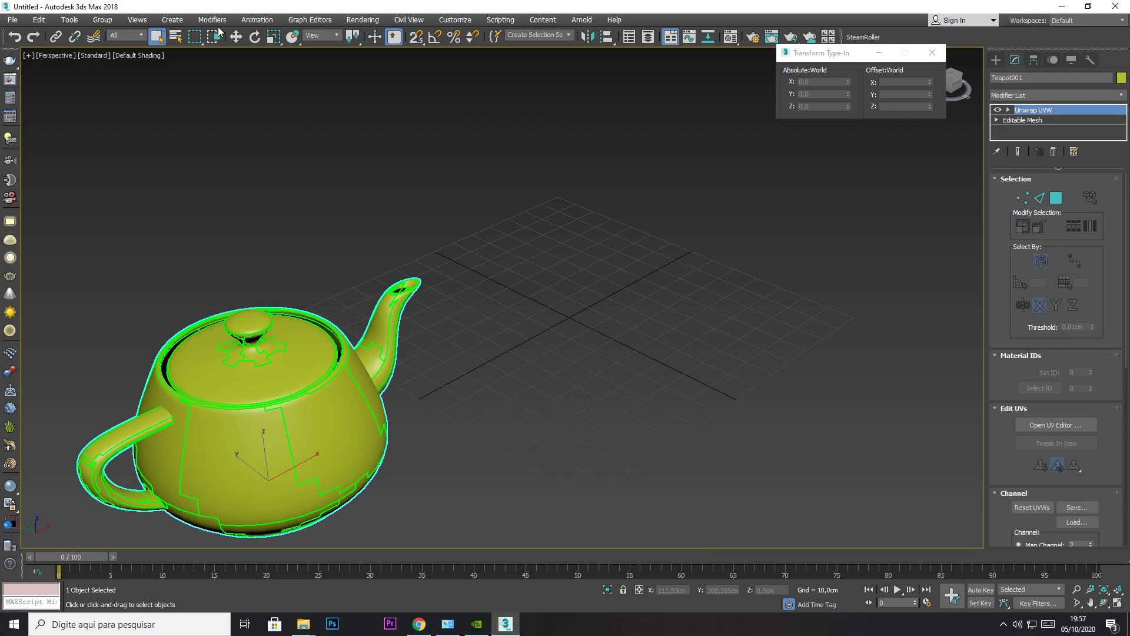
Convert the left teapot to an editable poly and set its X position to 0.
{"action": "right_click", "coordinate": [307, 364]}
{"action": "mouse_move", "coordinate": [344, 493]}
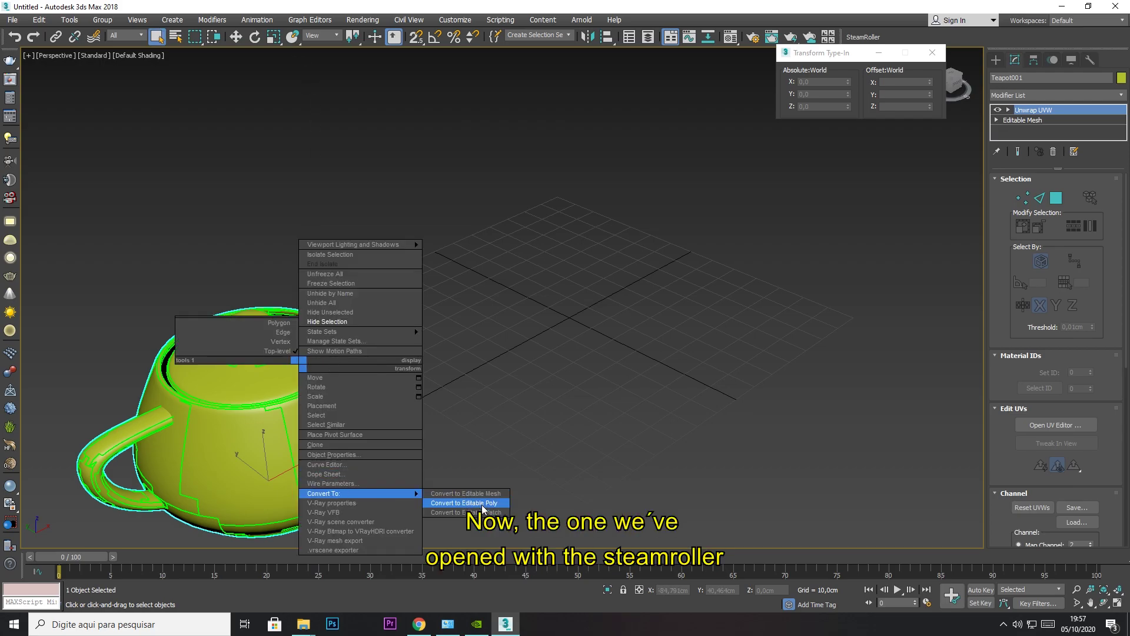
{"action": "left_click", "coordinate": [465, 501]}
{"action": "left_click", "coordinate": [235, 36]}
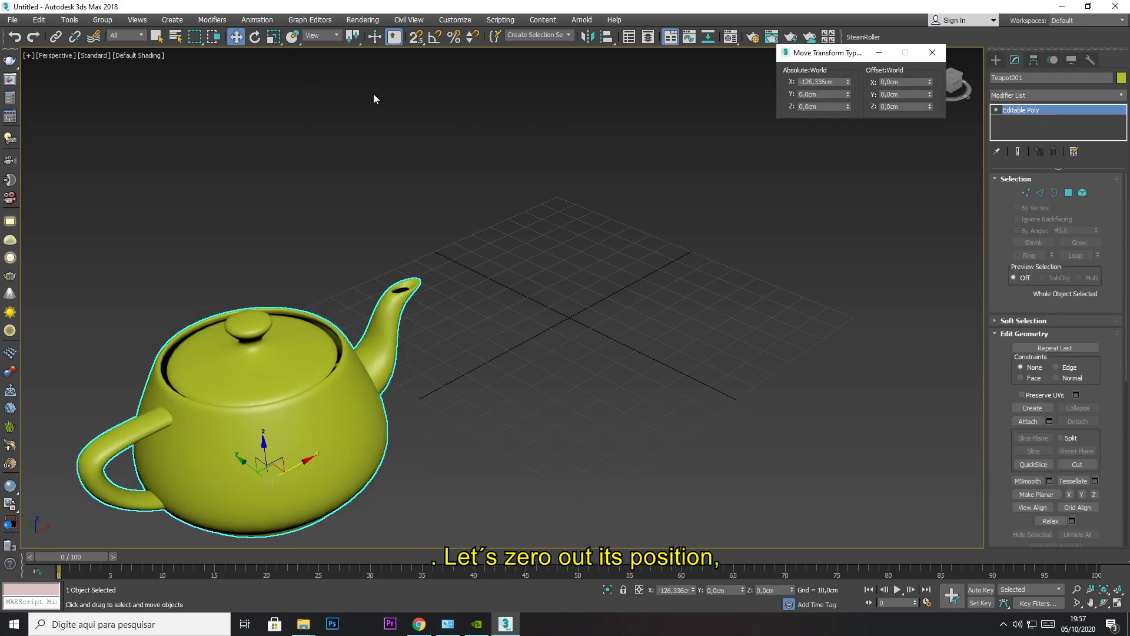
{"action": "type", "text": "0"}
{"action": "key", "text": "Return"}
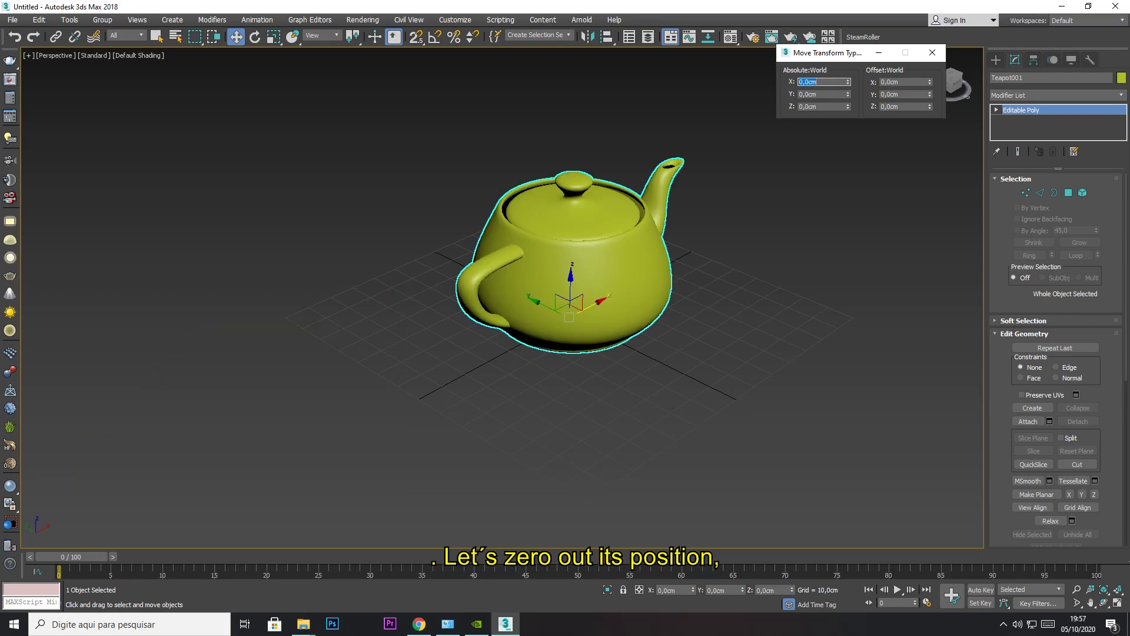
Export the selected left teapot as SM_Teapot_STEAMROLER.fbx with default FBX settings, then deselect it.
{"action": "left_click", "coordinate": [11, 20]}
{"action": "mouse_move", "coordinate": [36, 195]}
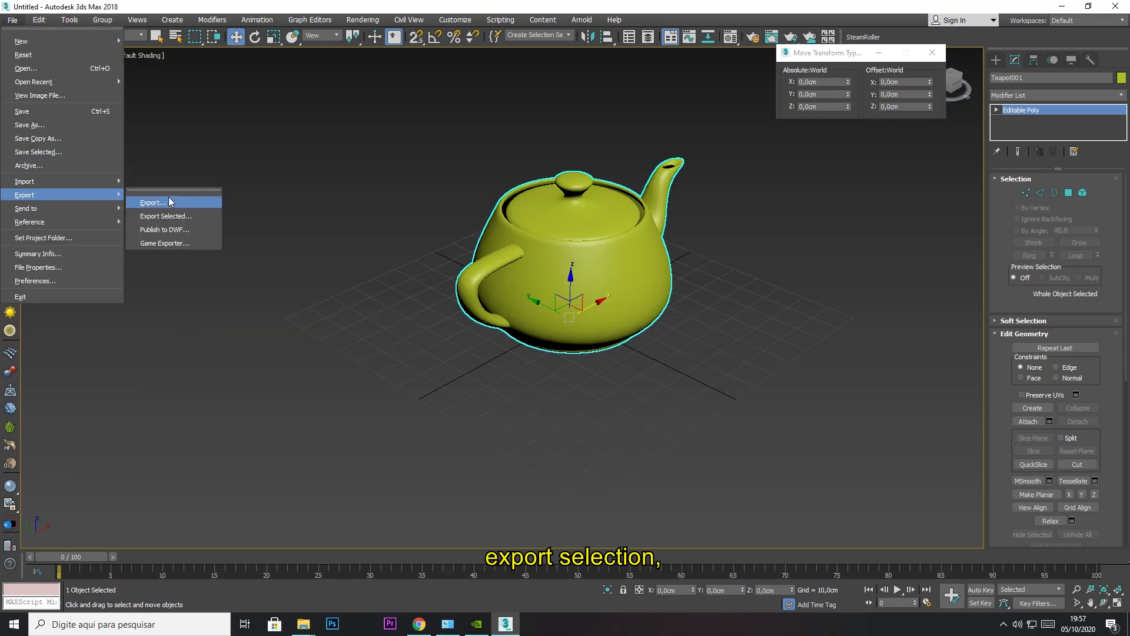
{"action": "left_click", "coordinate": [150, 213]}
{"action": "left_click", "coordinate": [115, 126]}
{"action": "type", "text": "SM_Teapot_STEAMROL"}
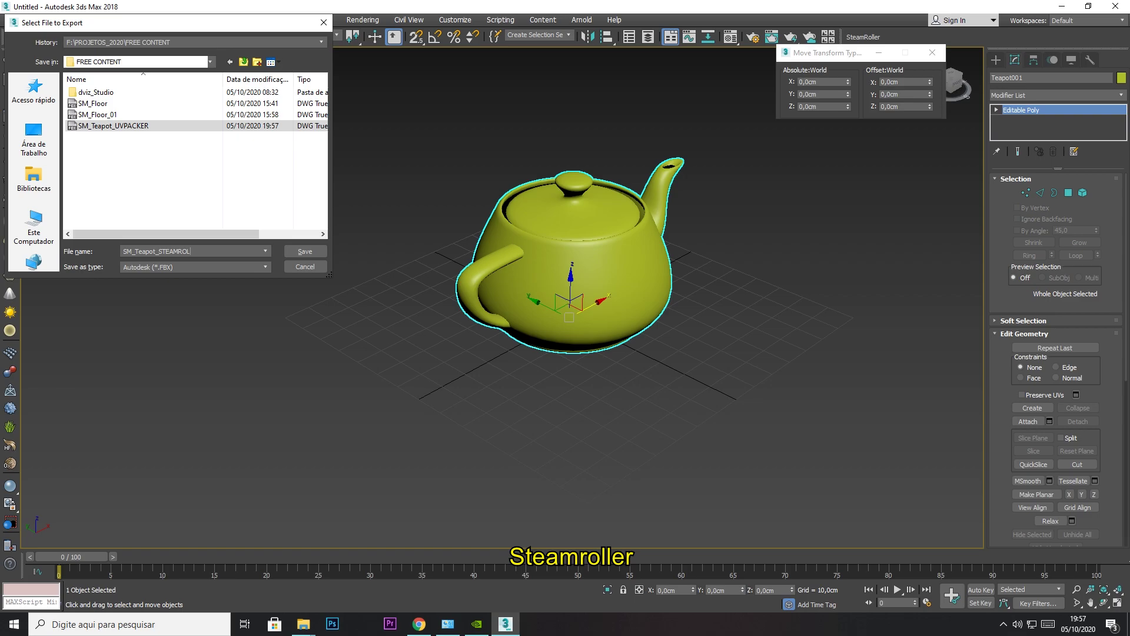
{"action": "type", "text": "ER"}
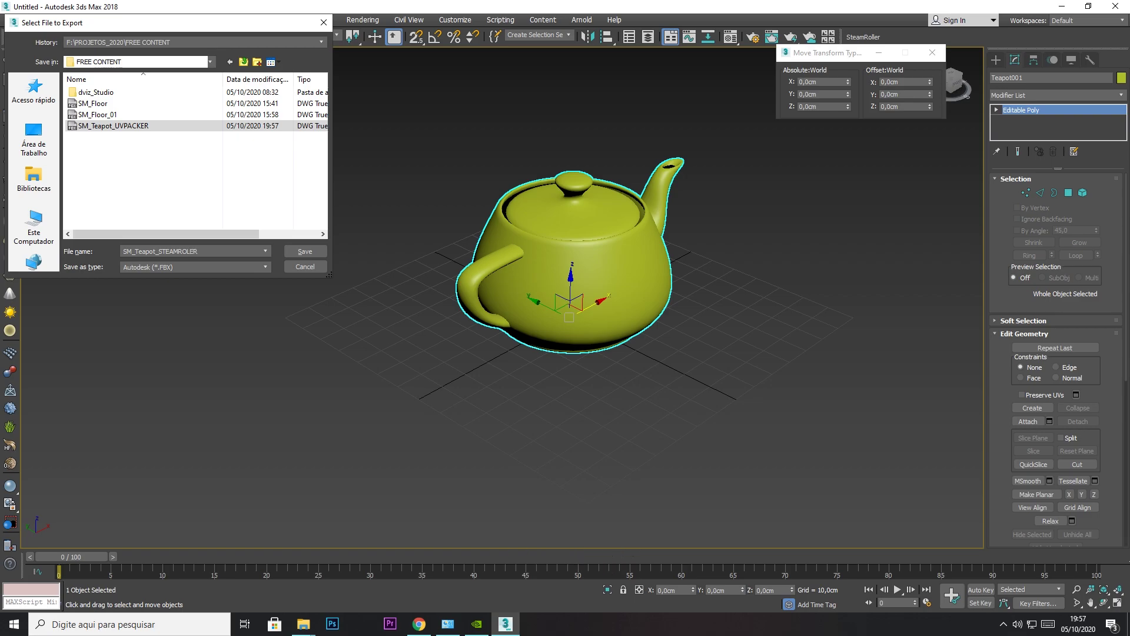
{"action": "key", "text": "Return"}
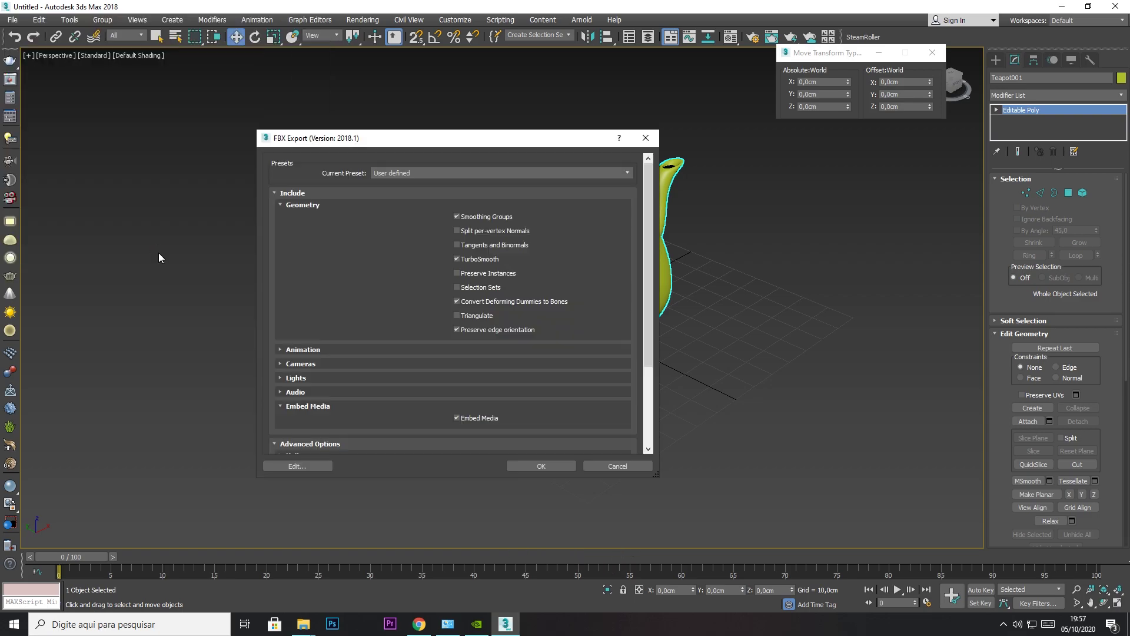
{"action": "left_click", "coordinate": [552, 464]}
{"action": "key", "text": "q"}
{"action": "left_click", "coordinate": [703, 354]}
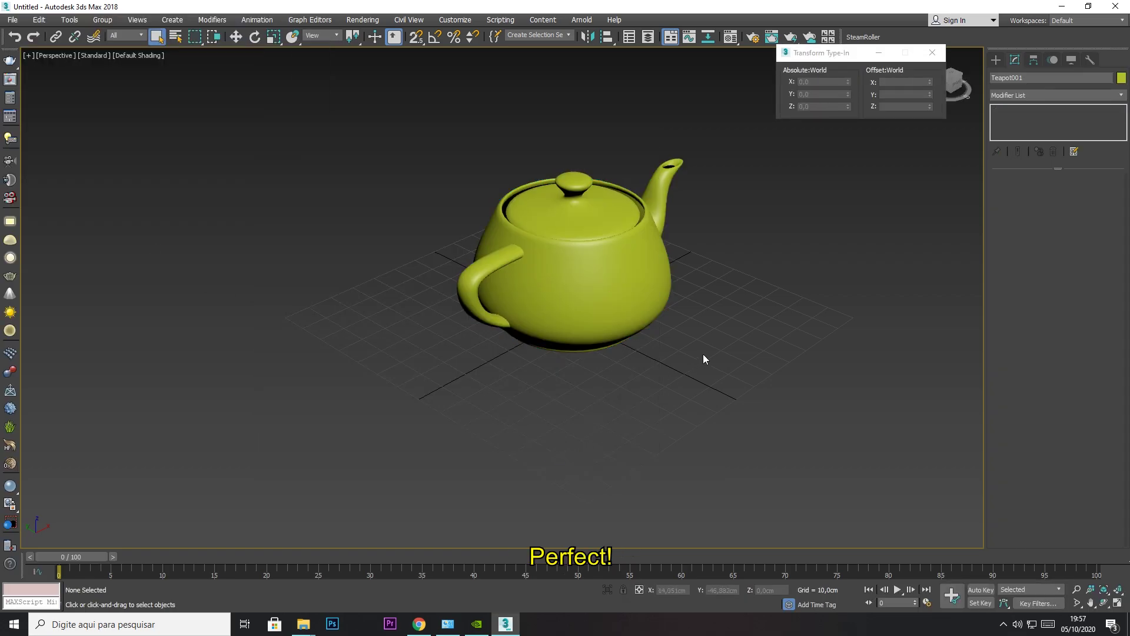
Browse BACKUP (F:) > PROJETOS_2020 > FREE CONTENT > dviz_Studio and launch the Unreal project file.
{"action": "mouse_move", "coordinate": [303, 624]}
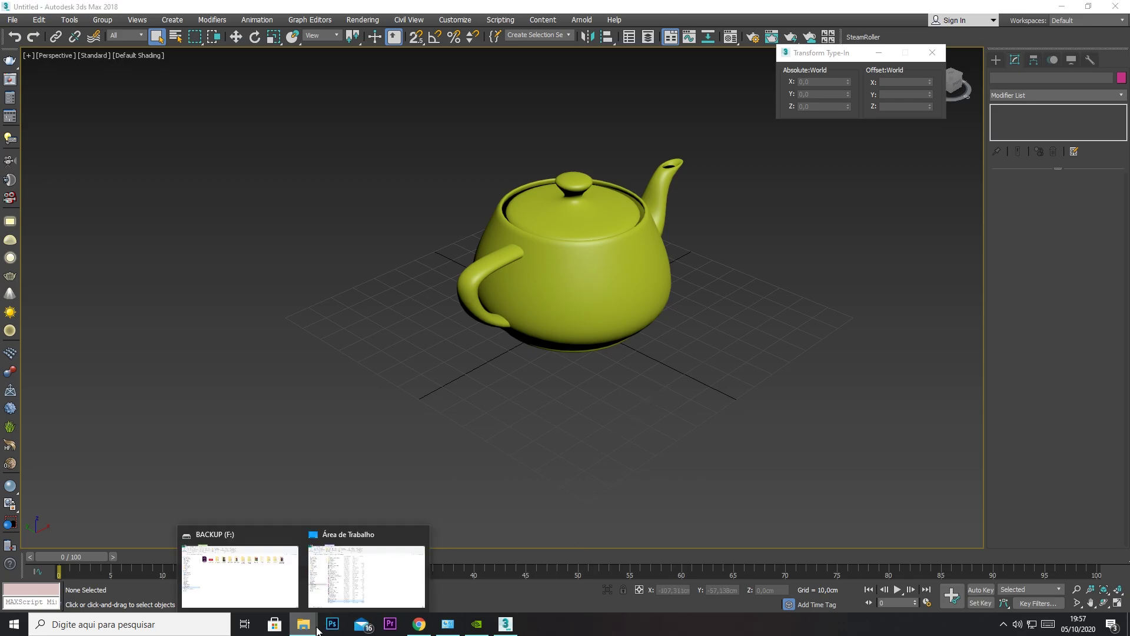
{"action": "left_click", "coordinate": [247, 580]}
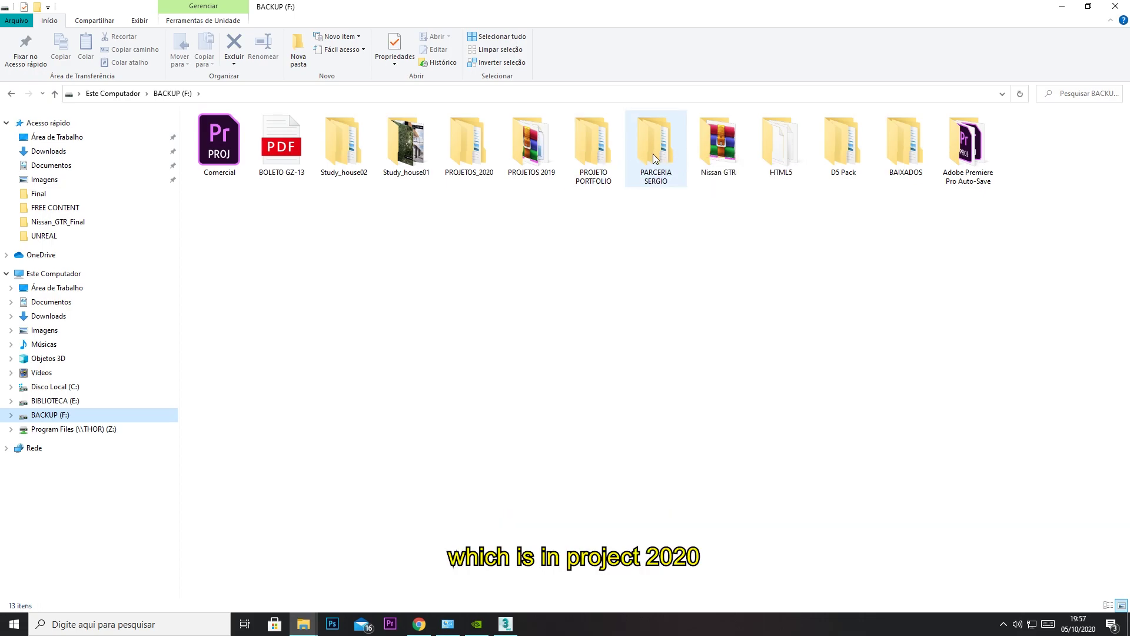
{"action": "double_click", "coordinate": [474, 146]}
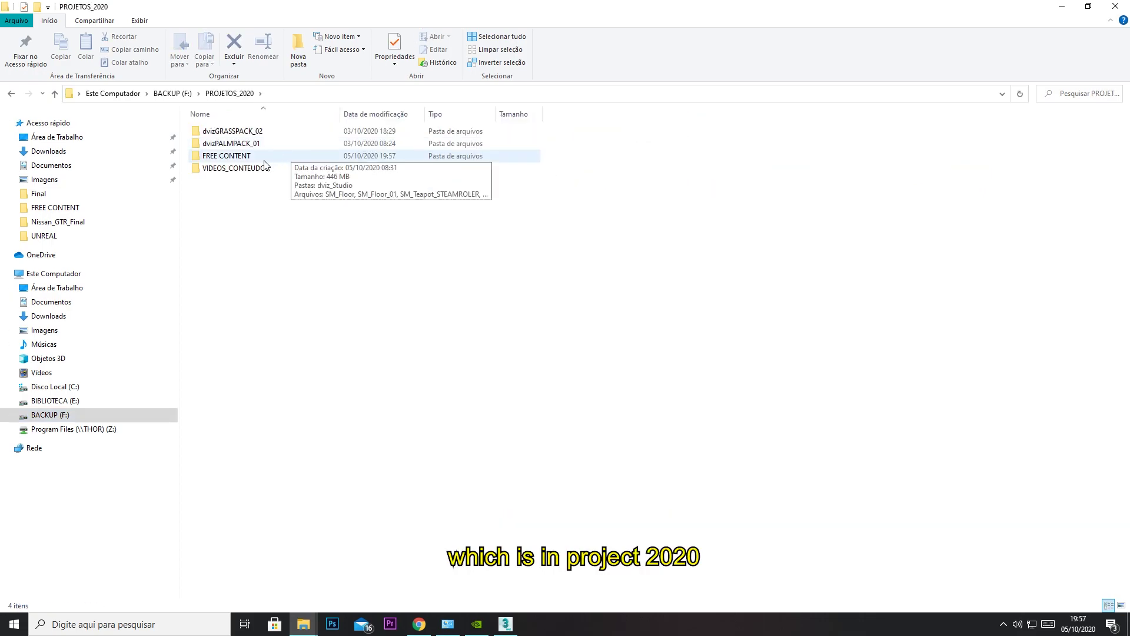
{"action": "double_click", "coordinate": [261, 161]}
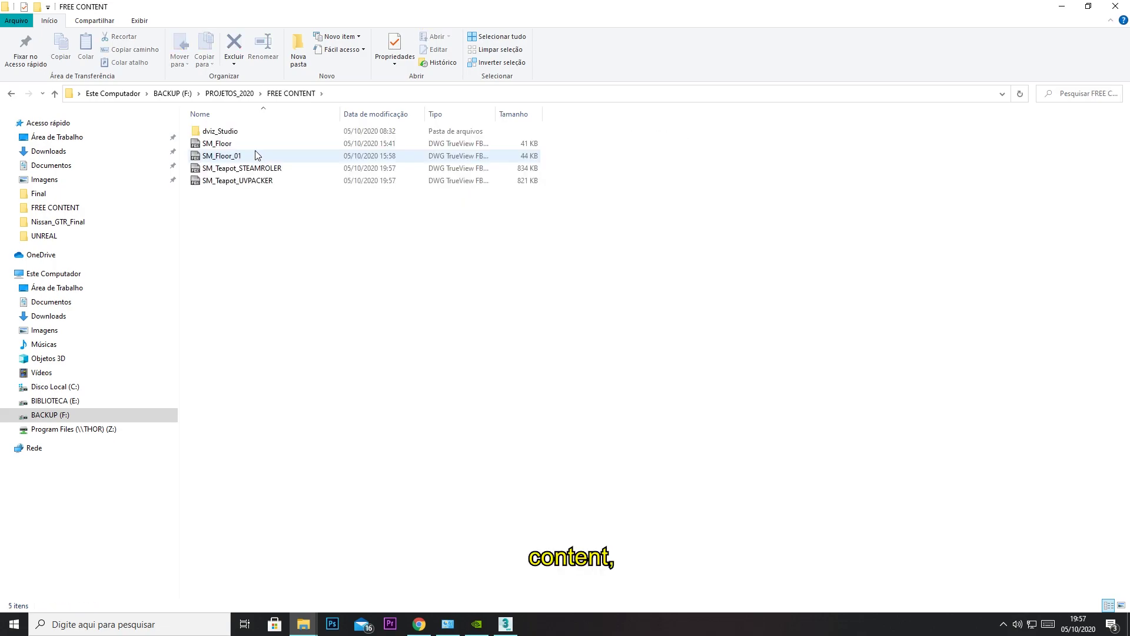
{"action": "double_click", "coordinate": [236, 132]}
{"action": "double_click", "coordinate": [222, 180]}
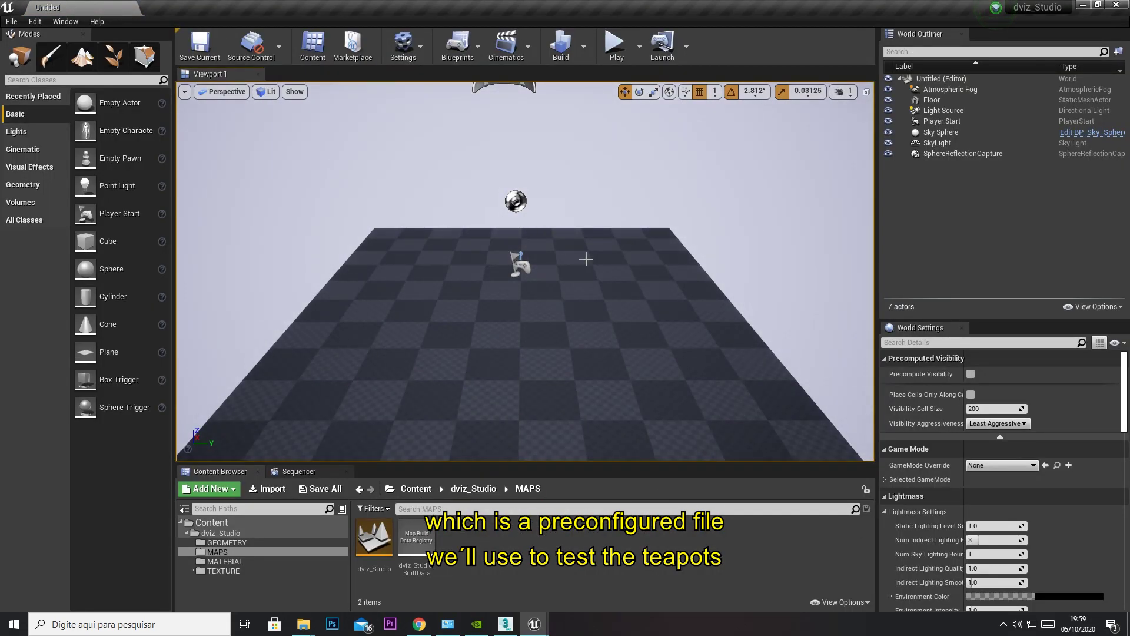
Open the dviz_Studio map from the project's MAPS folder.
{"action": "left_click", "coordinate": [374, 539]}
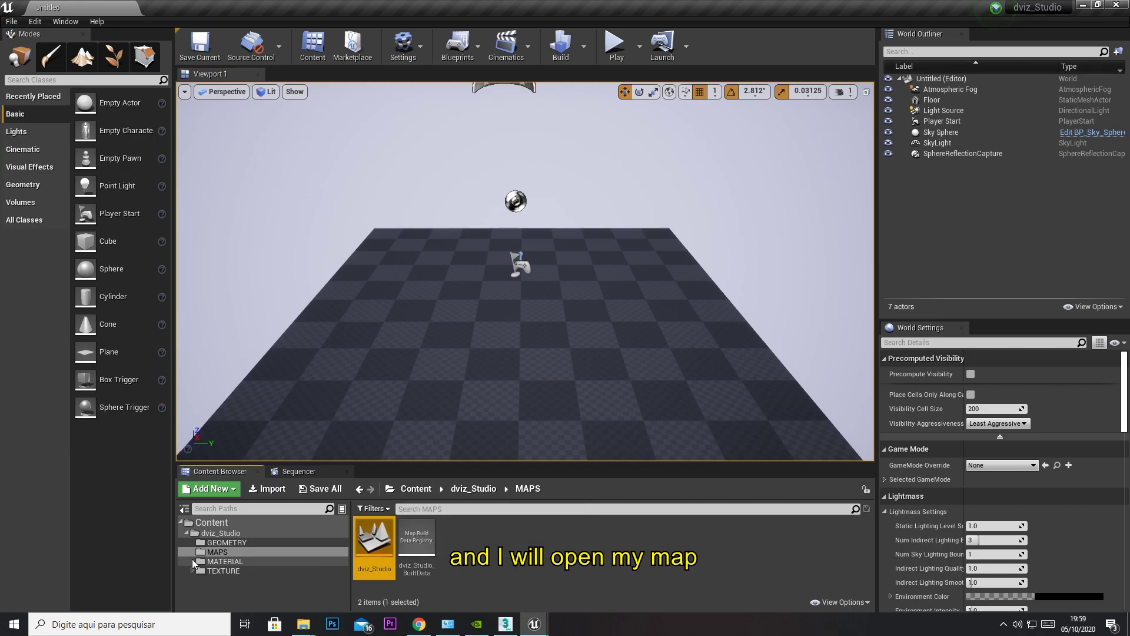
{"action": "double_click", "coordinate": [377, 537]}
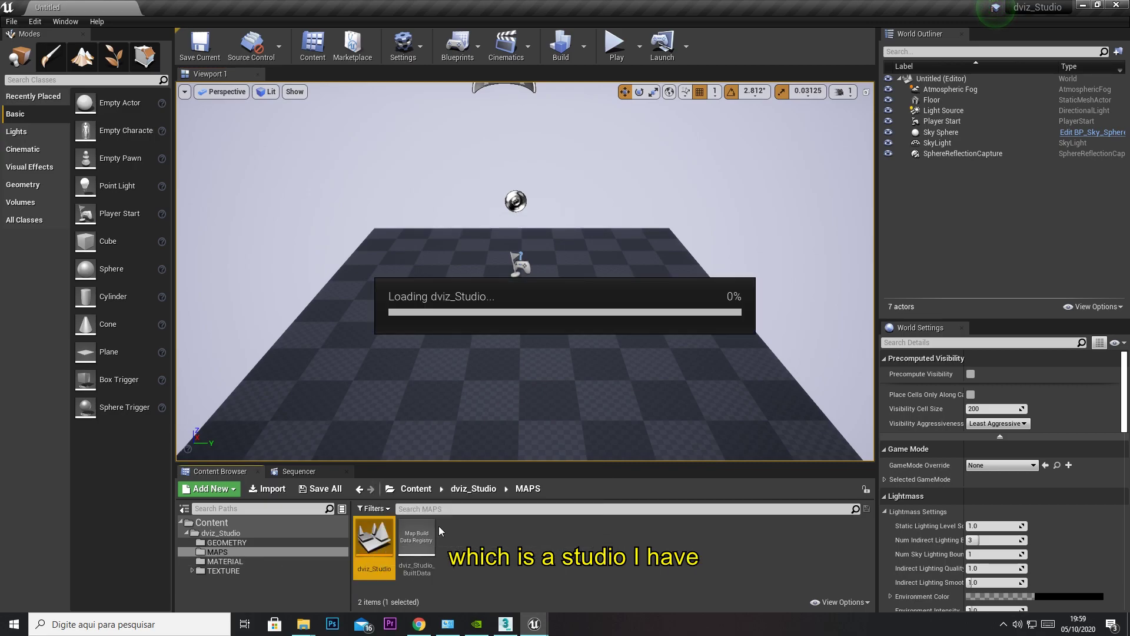
Preview the chair in a full-window Game View, orbiting to a frontal view.
{"action": "left_click", "coordinate": [184, 91]}
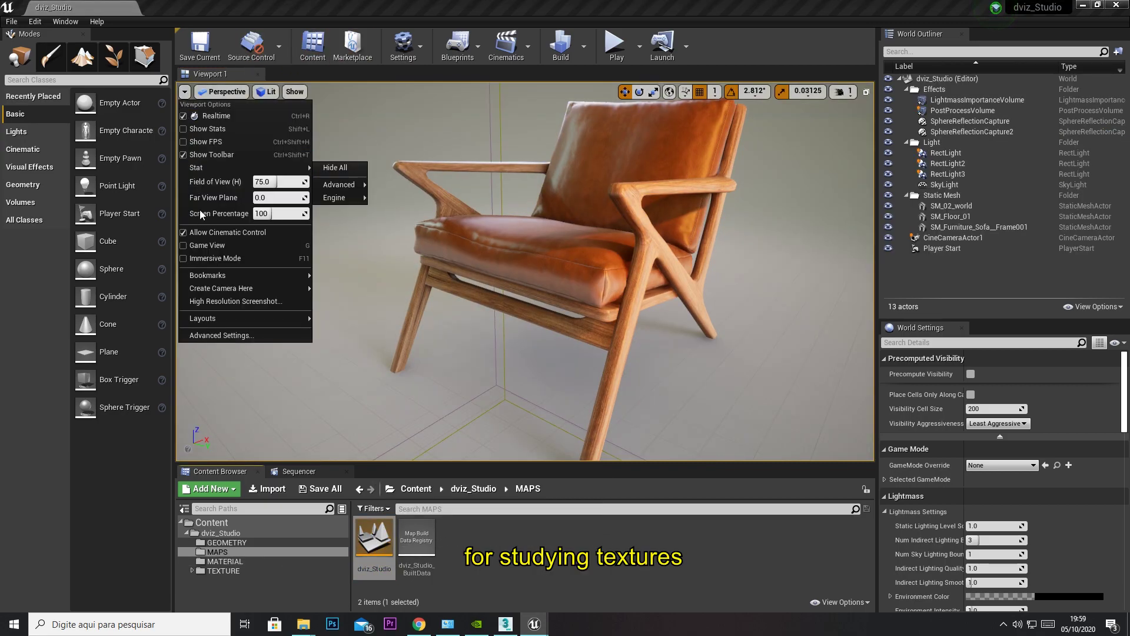
{"action": "left_click", "coordinate": [215, 257]}
{"action": "key", "text": "g"}
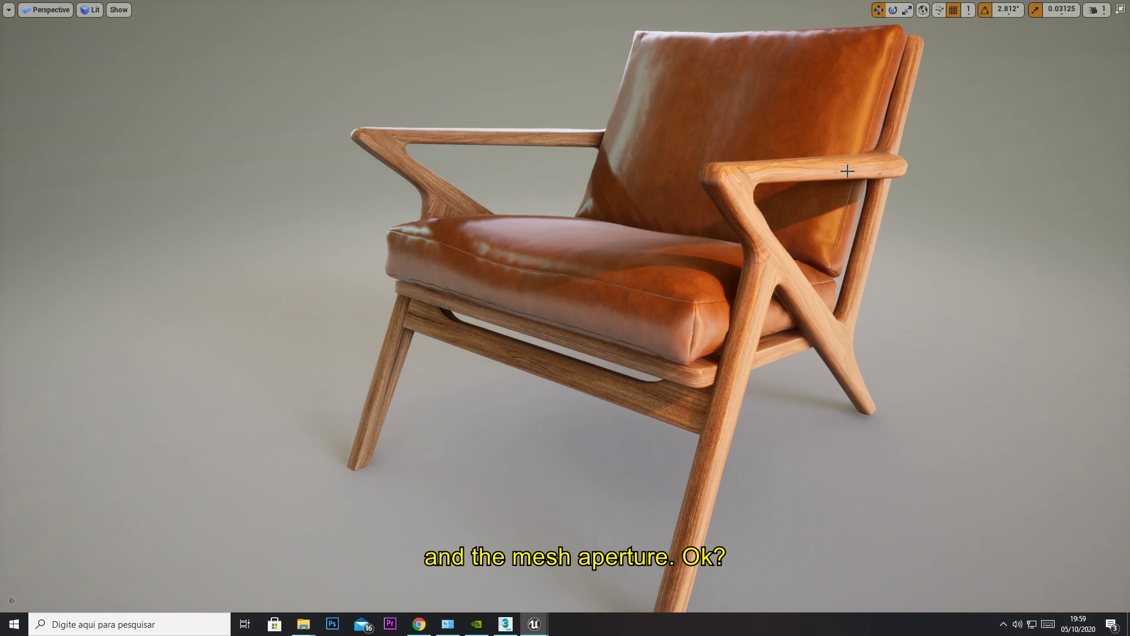
{"action": "mouse_move", "coordinate": [766, 206]}
{"action": "left_mouse_down", "text": "alt"}
{"action": "mouse_move", "coordinate": [647, 212]}
{"action": "mouse_move", "coordinate": [412, 177]}
{"action": "mouse_move", "coordinate": [706, 194]}
{"action": "mouse_move", "coordinate": [711, 251]}
{"action": "left_mouse_up", "text": "alt"}
{"action": "left_click", "coordinate": [875, 350]}
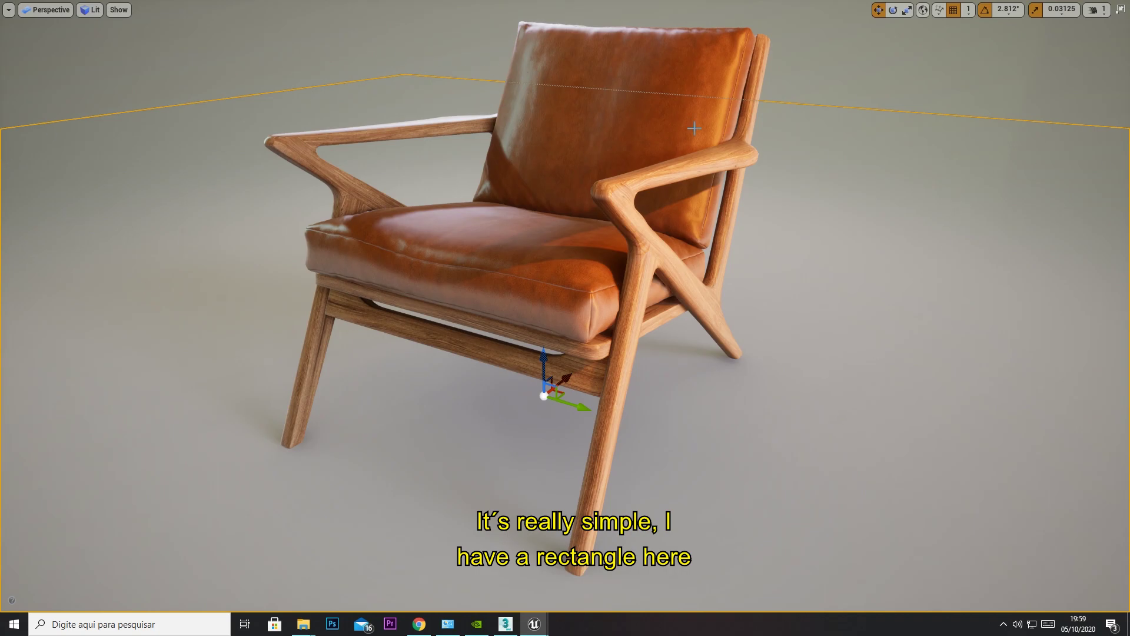
{"action": "left_click", "coordinate": [262, 96]}
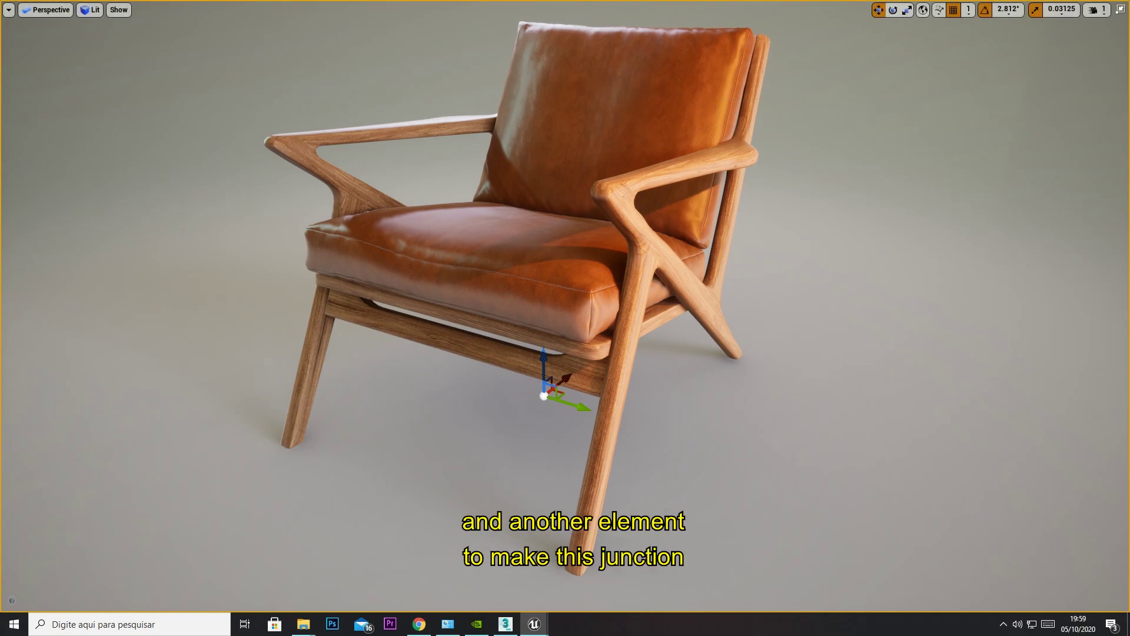
{"action": "left_click_drag", "start_coordinate": [7, 269], "coordinate": [118, 269], "text": "alt"}
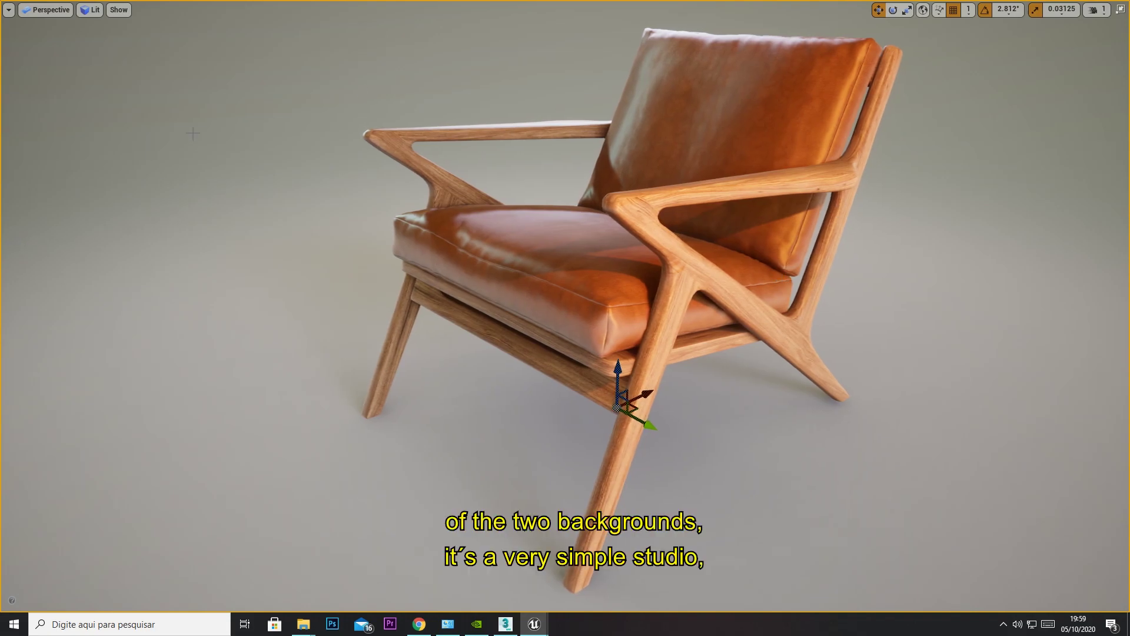
{"action": "left_click", "coordinate": [1120, 9]}
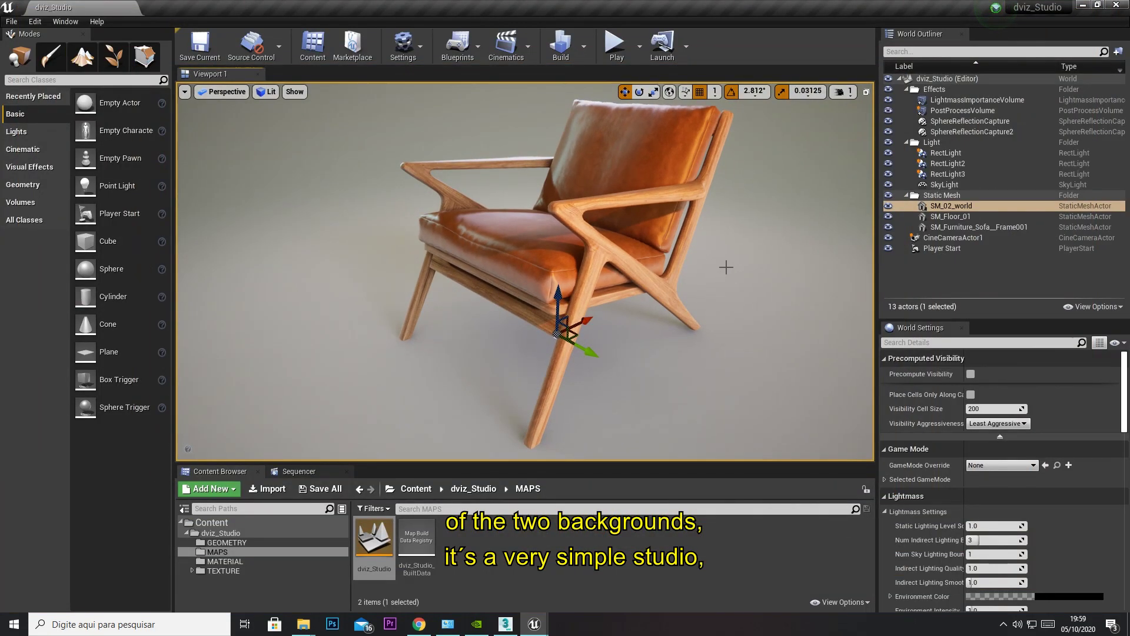
Browse the World Outliner folders, selecting SM_Floor_01 and the chair mesh, then list the lights.
{"action": "left_click", "coordinate": [906, 89]}
{"action": "left_click", "coordinate": [906, 99]}
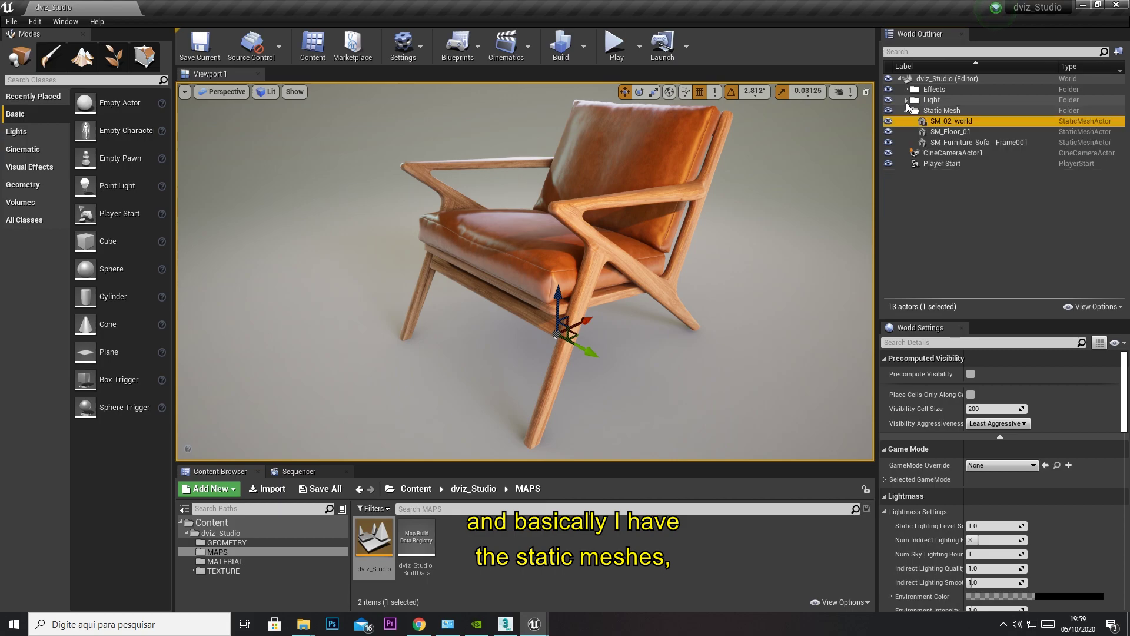
{"action": "left_click", "coordinate": [906, 111]}
{"action": "left_click", "coordinate": [907, 111]}
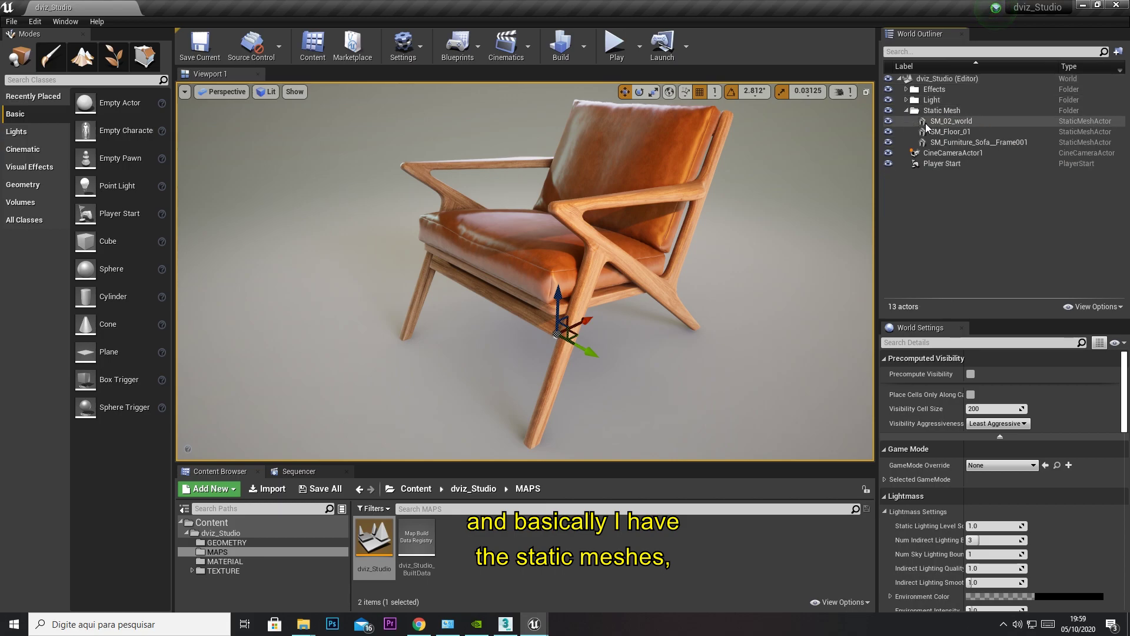
{"action": "left_click", "coordinate": [936, 132]}
{"action": "left_click", "coordinate": [954, 143]}
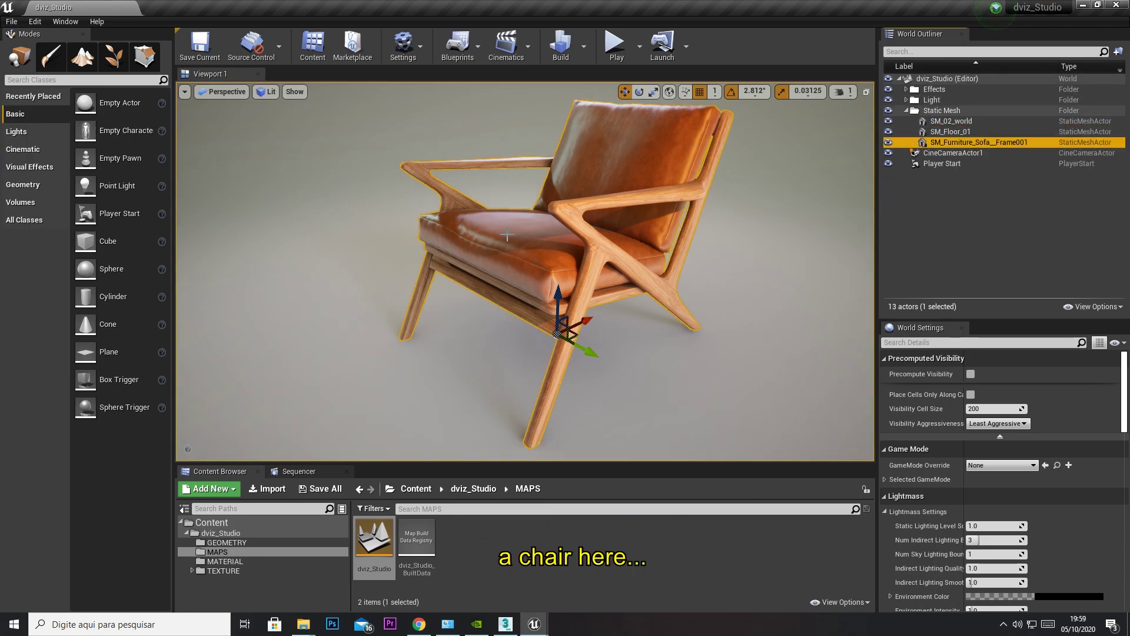
{"action": "left_click", "coordinate": [906, 111]}
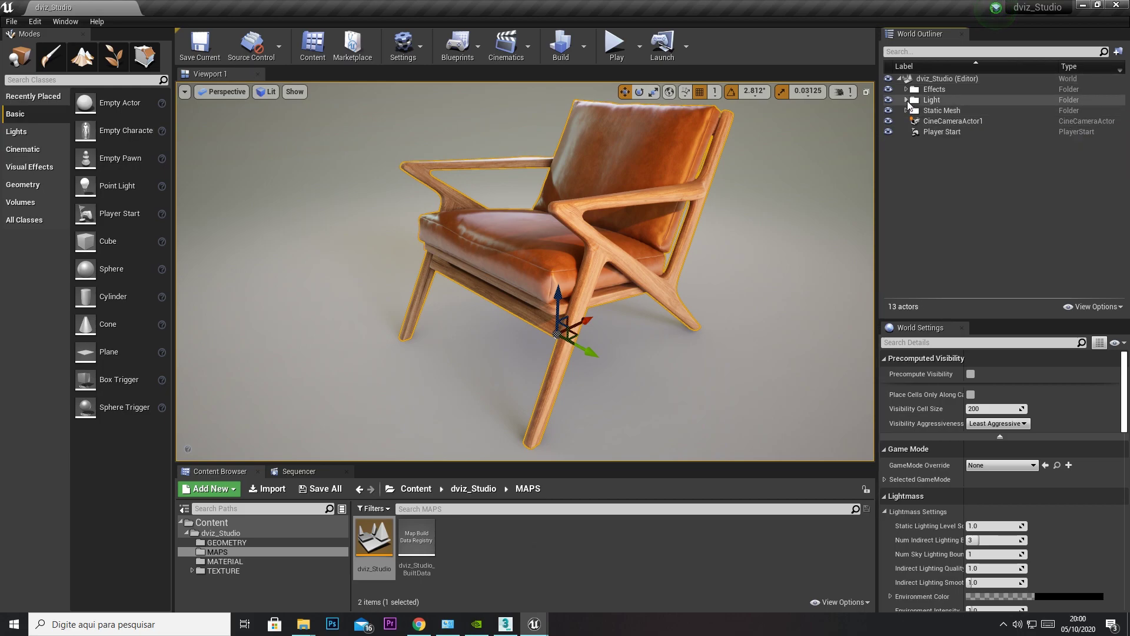
{"action": "left_click", "coordinate": [907, 100]}
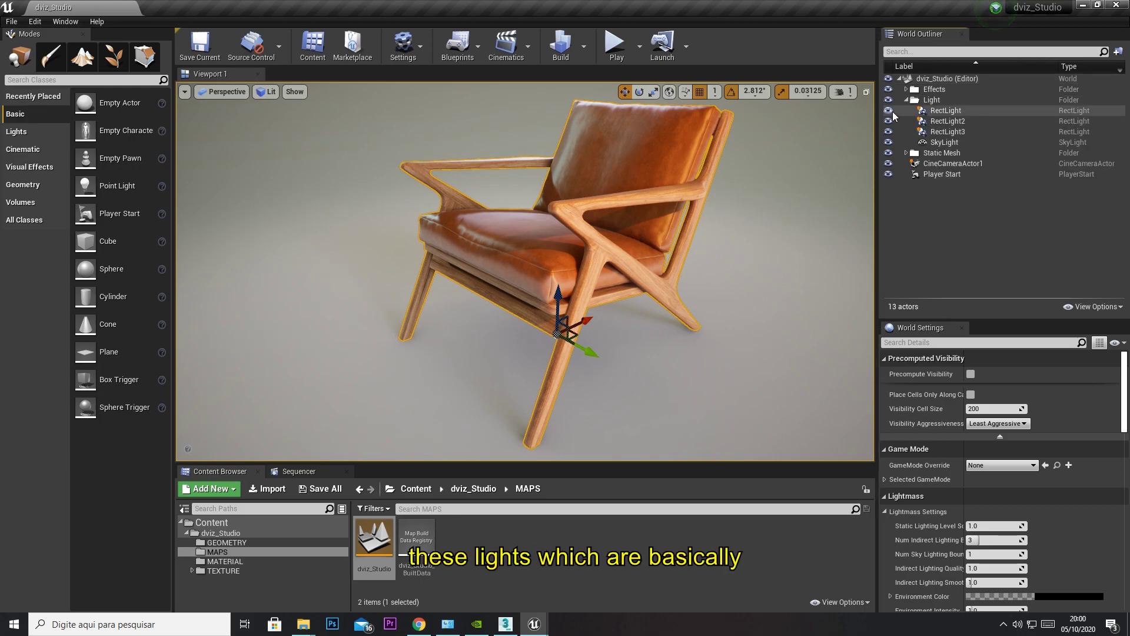
Fly around the scene and select the wall RectLight, RectLight3 and RectLight2.
{"action": "mouse_move", "coordinate": [651, 236]}
{"action": "right_mouse_down"}
{"action": "mouse_move", "coordinate": [666, 236]}
{"action": "mouse_move", "coordinate": [301, 143]}
{"action": "right_mouse_up"}
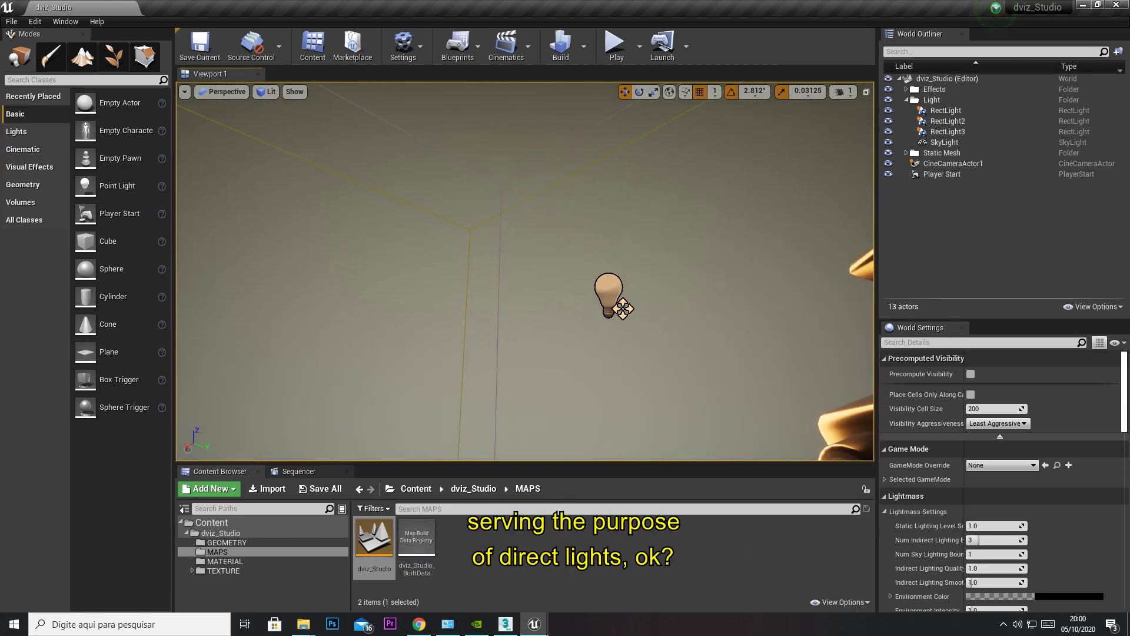
{"action": "right_click_drag", "start_coordinate": [602, 266], "coordinate": [602, 265]}
{"action": "left_click", "coordinate": [629, 229]}
{"action": "right_click_drag", "start_coordinate": [629, 230], "coordinate": [566, 260]}
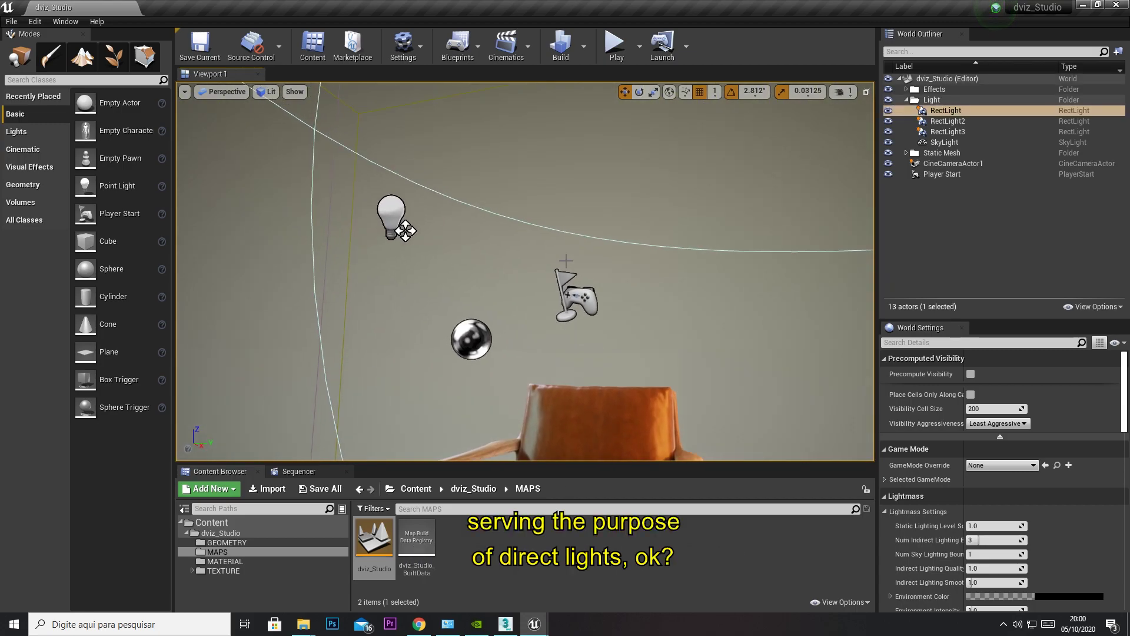
{"action": "left_click", "coordinate": [391, 217]}
{"action": "mouse_move", "coordinate": [391, 217]}
{"action": "right_mouse_down"}
{"action": "mouse_move", "coordinate": [612, 176]}
{"action": "mouse_move", "coordinate": [624, 185]}
{"action": "right_mouse_up"}
{"action": "left_click", "coordinate": [624, 185]}
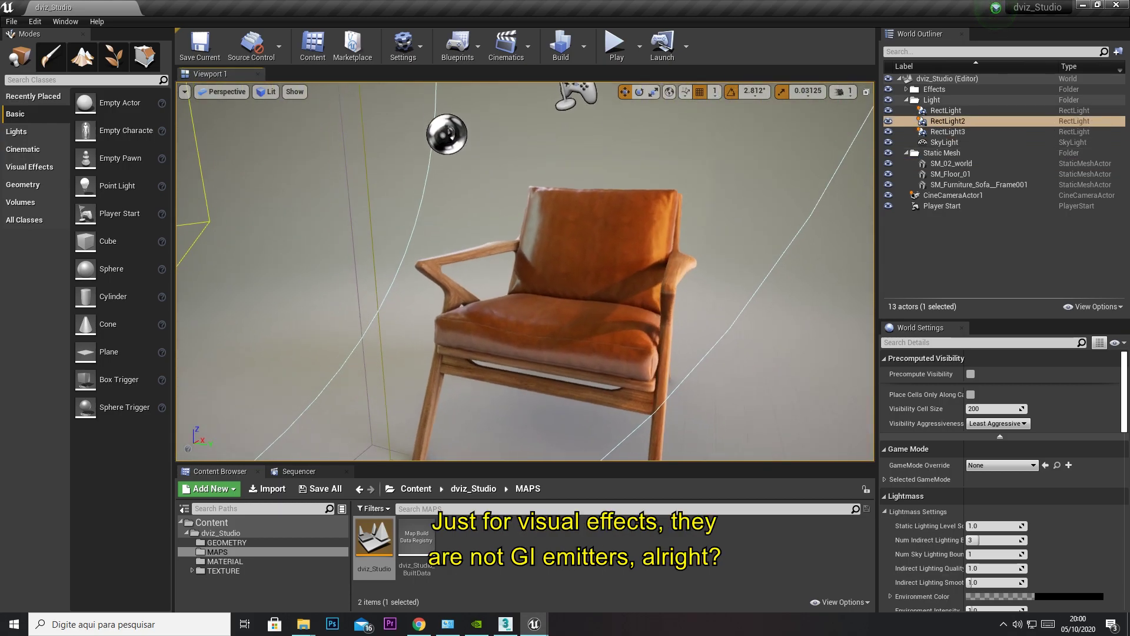
Hide RectLight and RectLight2 to check their effect, then show all three RectLights in Game View.
{"action": "left_click", "coordinate": [184, 91]}
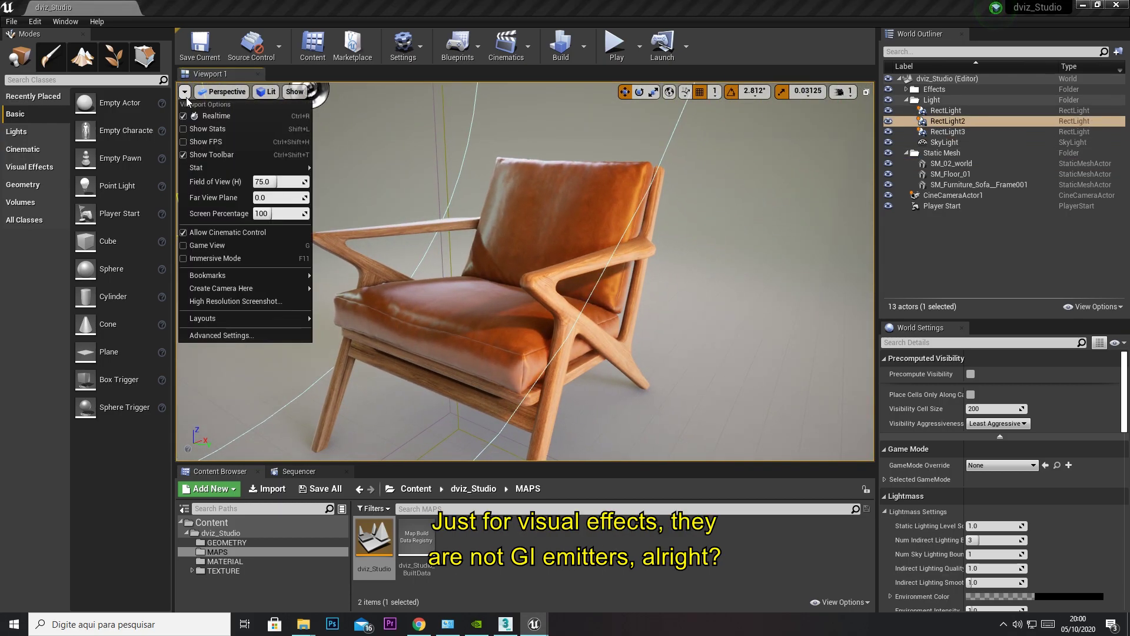
{"action": "left_click", "coordinate": [210, 258]}
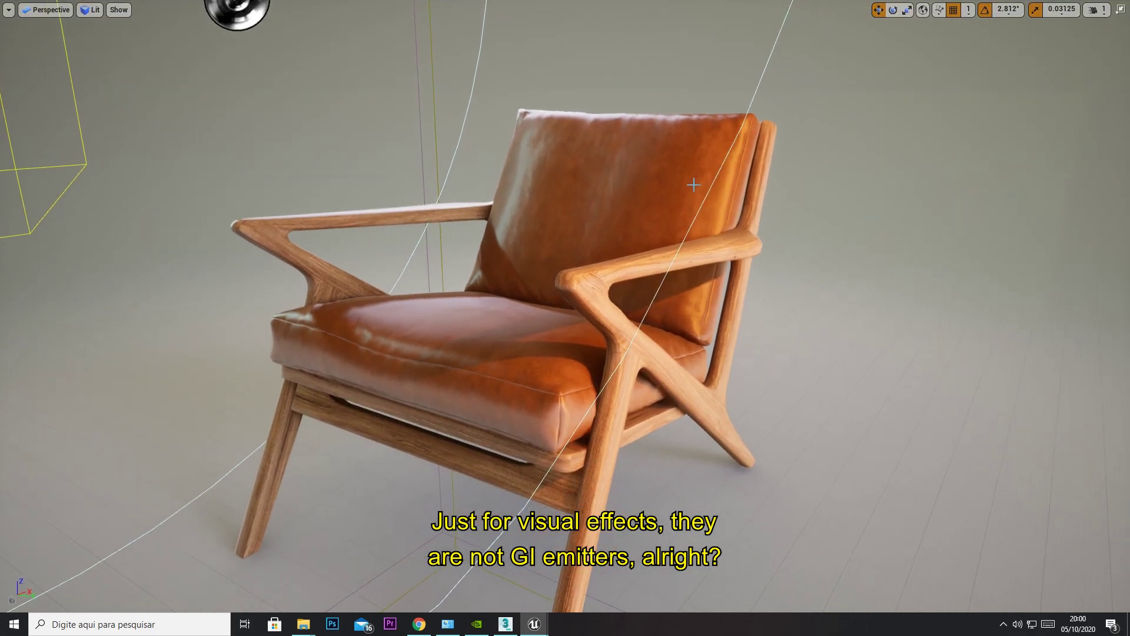
{"action": "left_click", "coordinate": [1120, 9]}
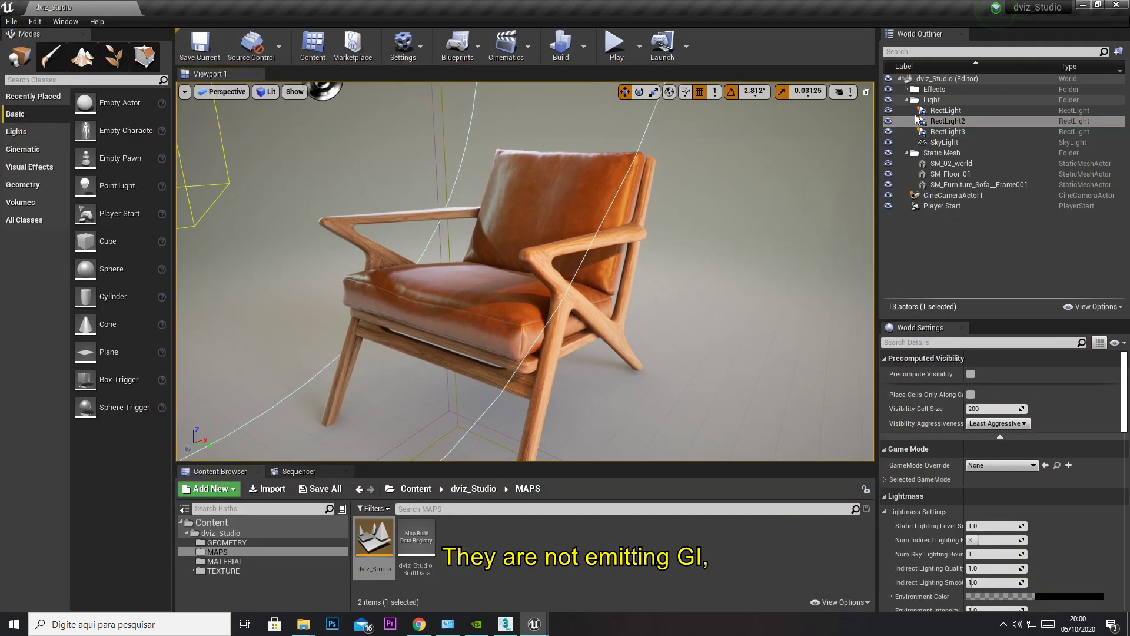
{"action": "left_click", "coordinate": [888, 121]}
{"action": "left_click", "coordinate": [888, 110]}
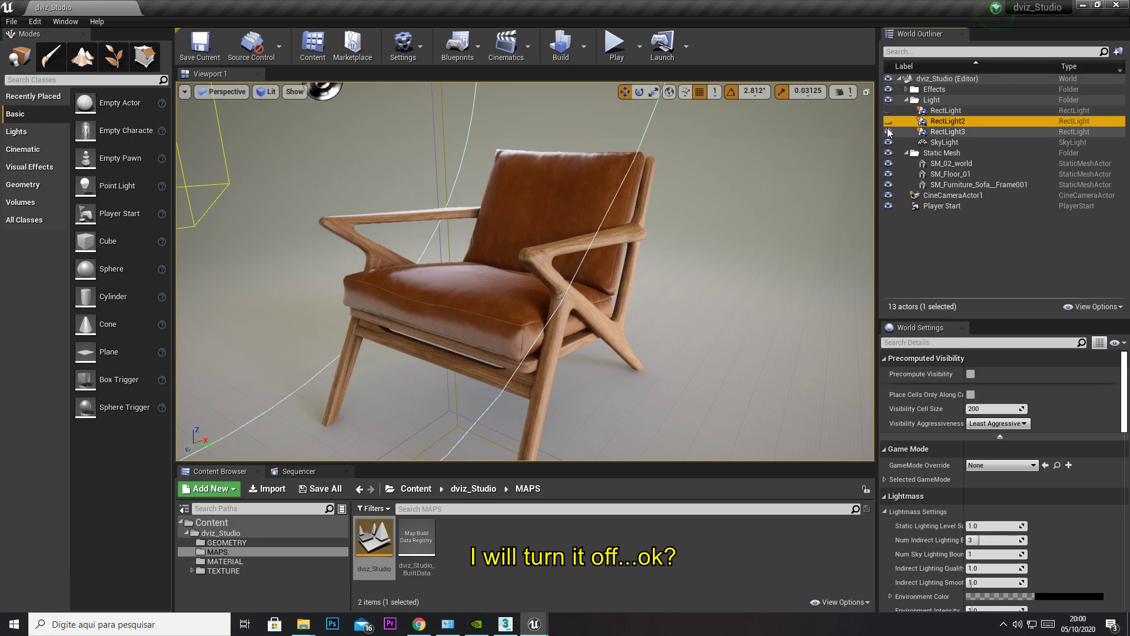
{"action": "right_click_drag", "start_coordinate": [664, 304], "coordinate": [664, 304]}
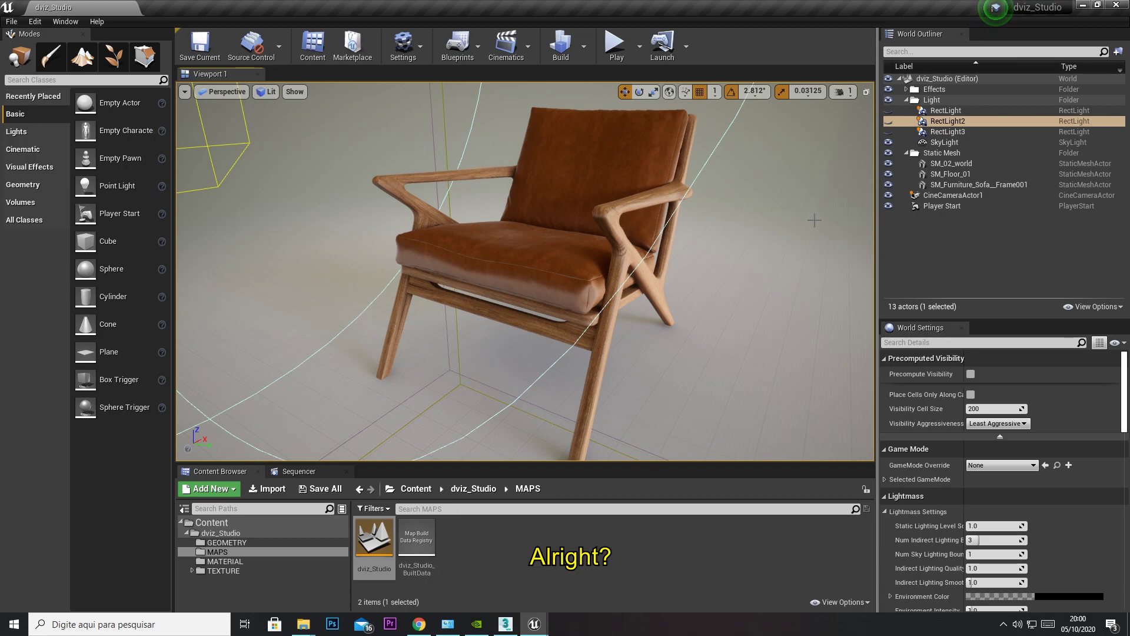
{"action": "left_click", "coordinate": [888, 110]}
{"action": "left_click", "coordinate": [888, 120]}
{"action": "left_click", "coordinate": [888, 131]}
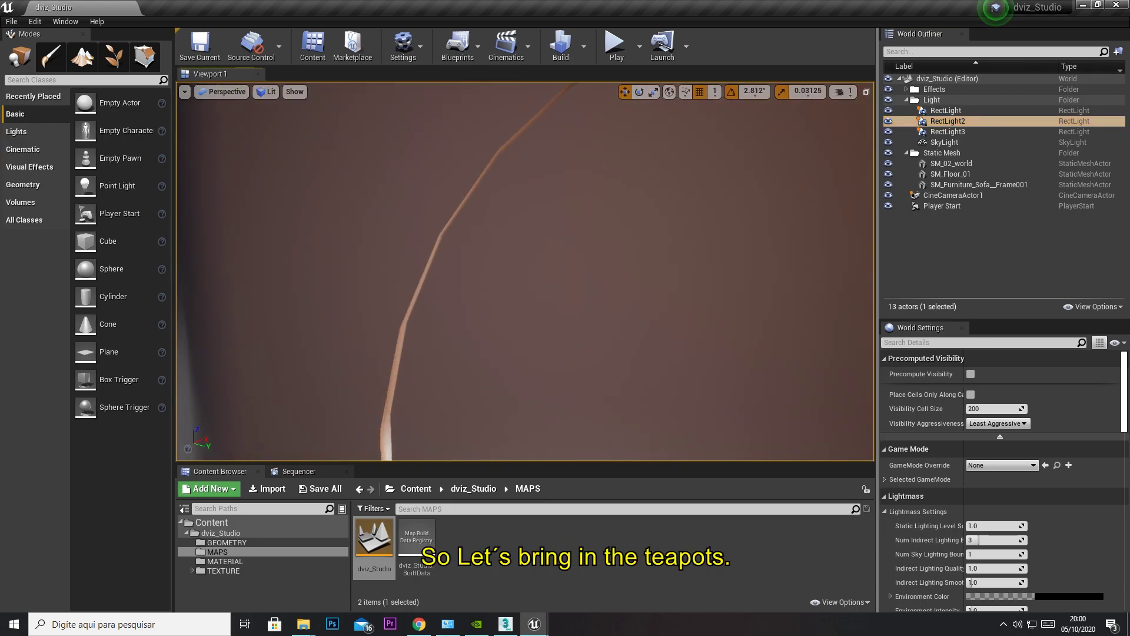
{"action": "key", "text": "g"}
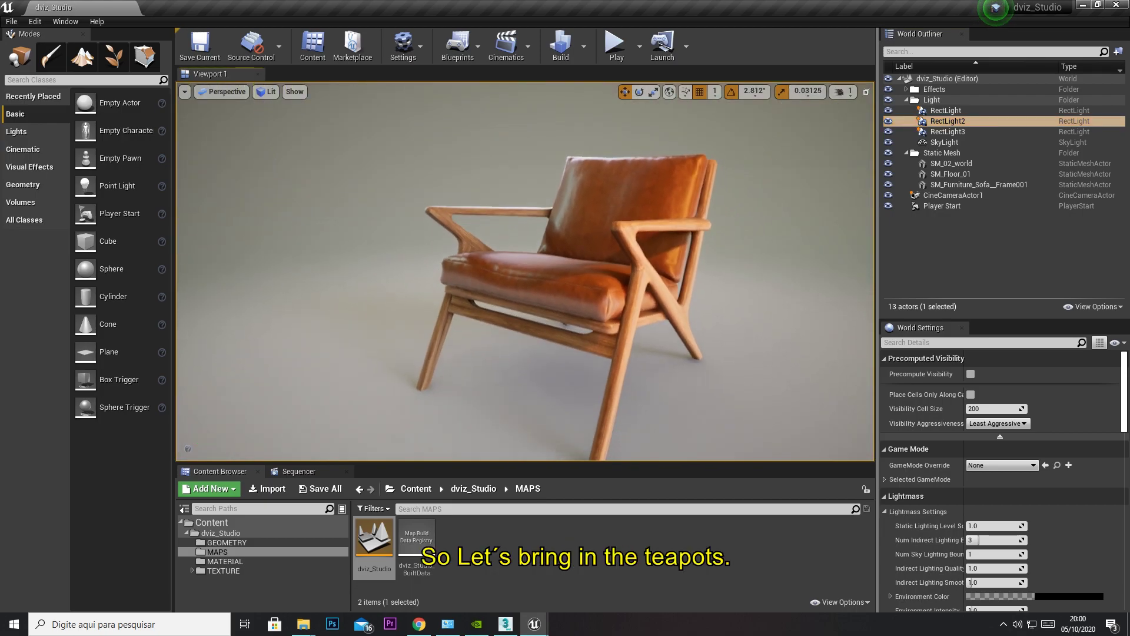
Start an import into the GEOMETRY folder and browse to the BACKUP (F:) drive.
{"action": "left_click", "coordinate": [227, 542]}
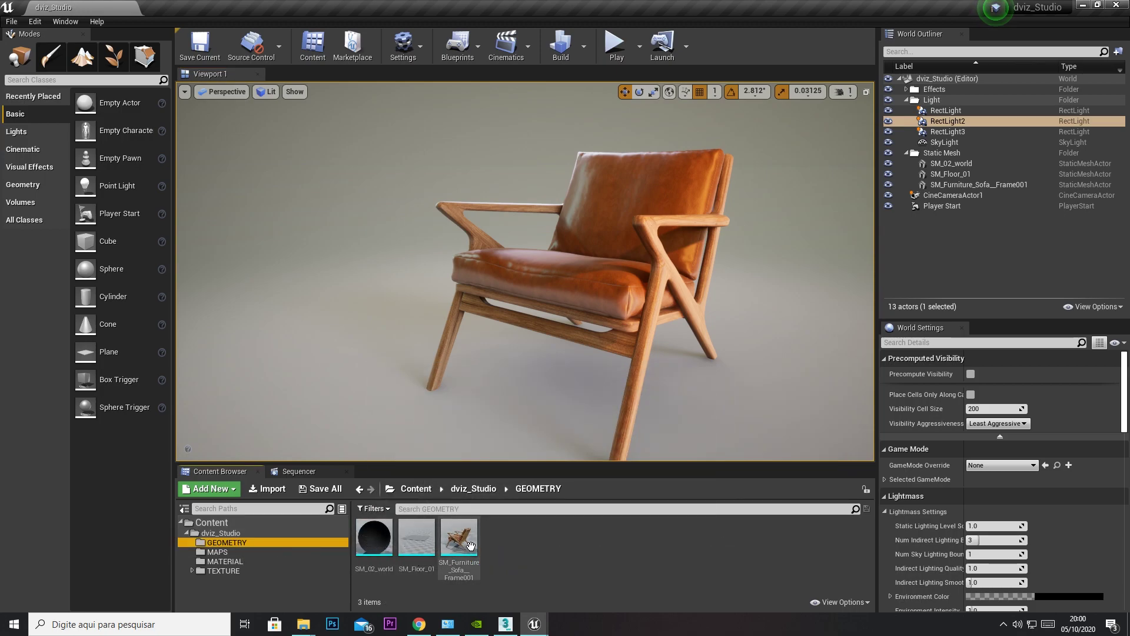
{"action": "right_click", "coordinate": [542, 542]}
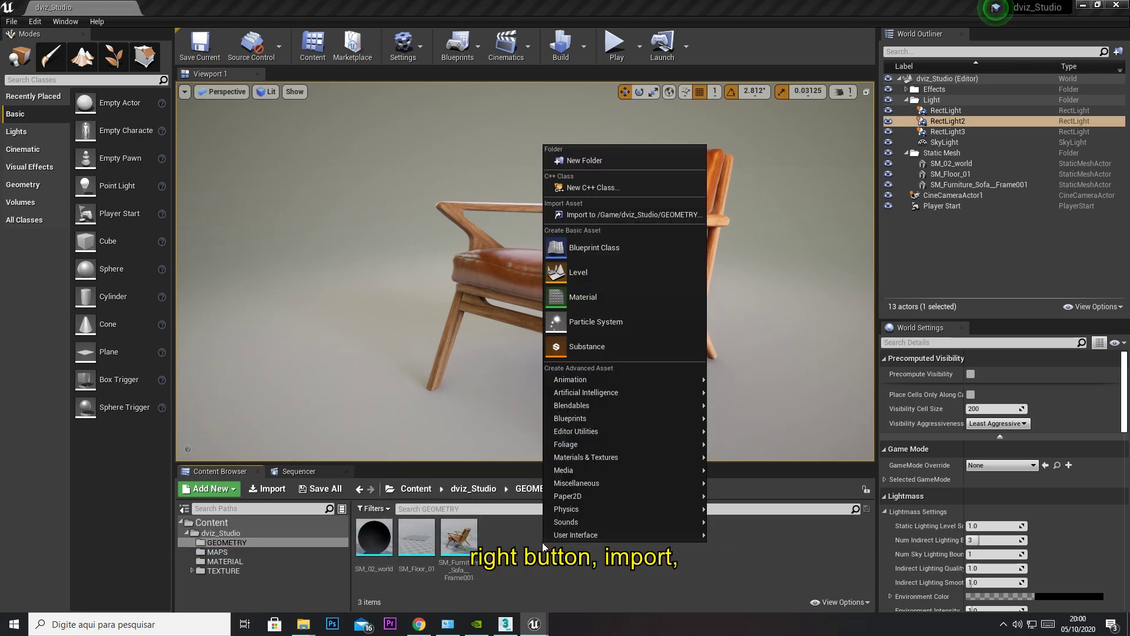
{"action": "left_click", "coordinate": [615, 216]}
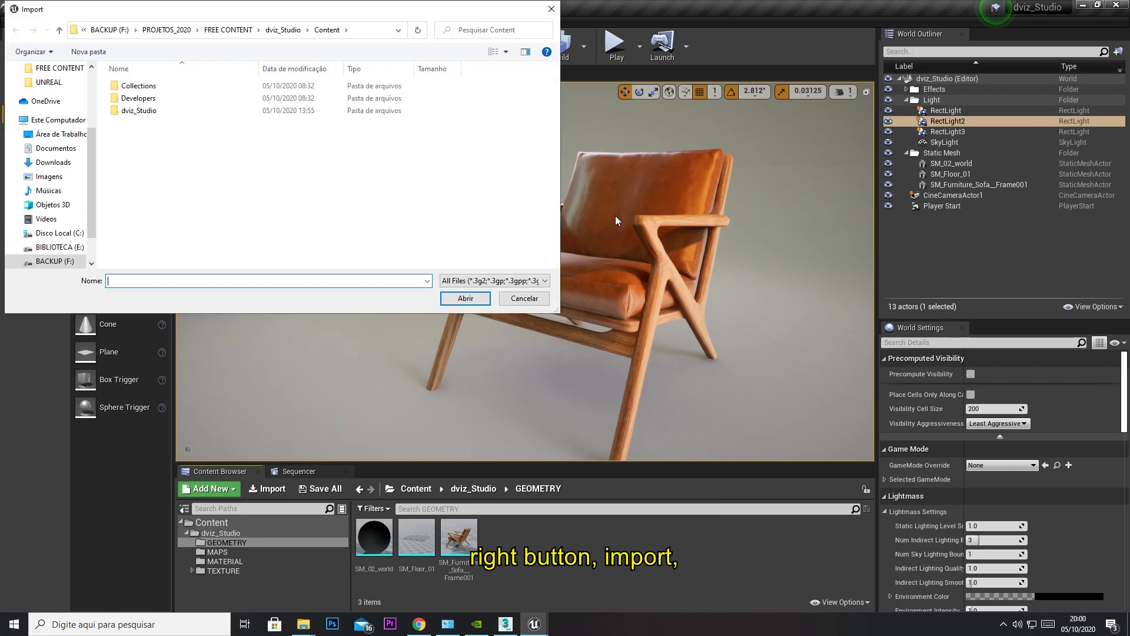
{"action": "scroll", "coordinate": [70, 188], "scroll_direction": "down", "scroll_amount": 1}
{"action": "left_click", "coordinate": [55, 213]}
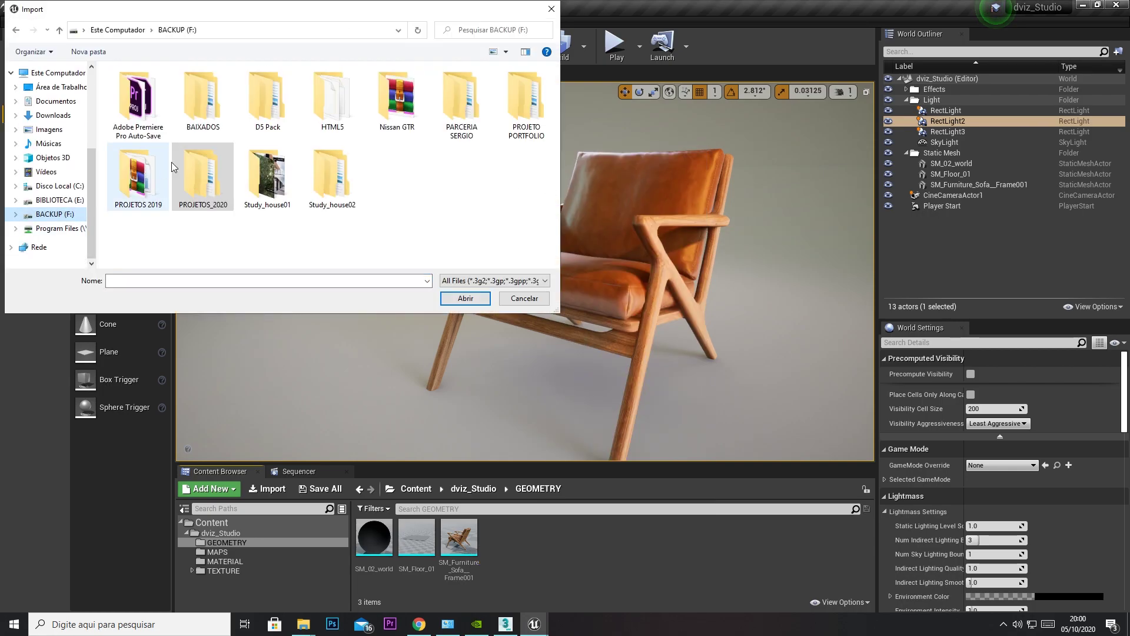
Import SM_Teapot_STEAMROLER and SM_Teapot_UVPACKER from FREE CONTENT with Generate Lightmap UVs turned off.
{"action": "double_click", "coordinate": [202, 177]}
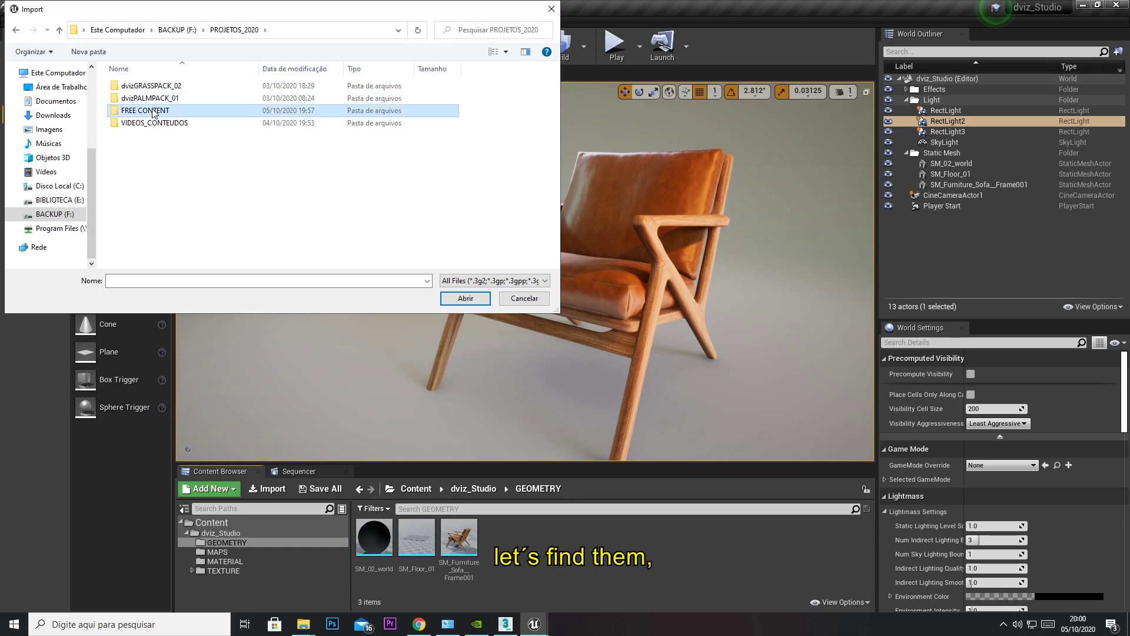
{"action": "double_click", "coordinate": [147, 108]}
{"action": "left_click", "coordinate": [156, 123]}
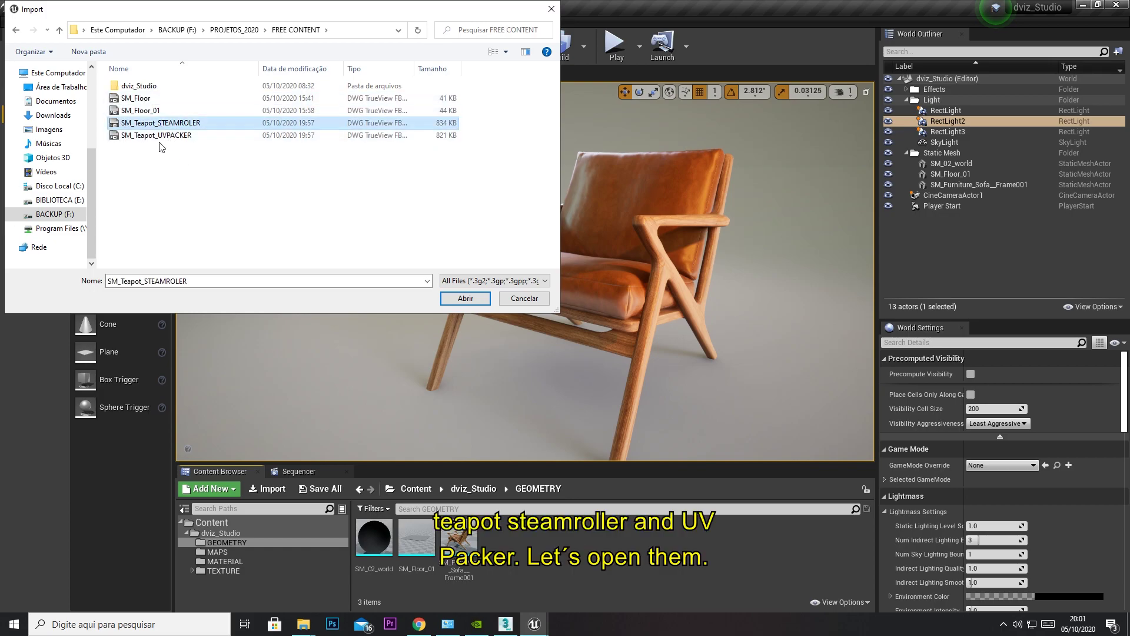
{"action": "left_click", "coordinate": [183, 136], "text": "ctrl"}
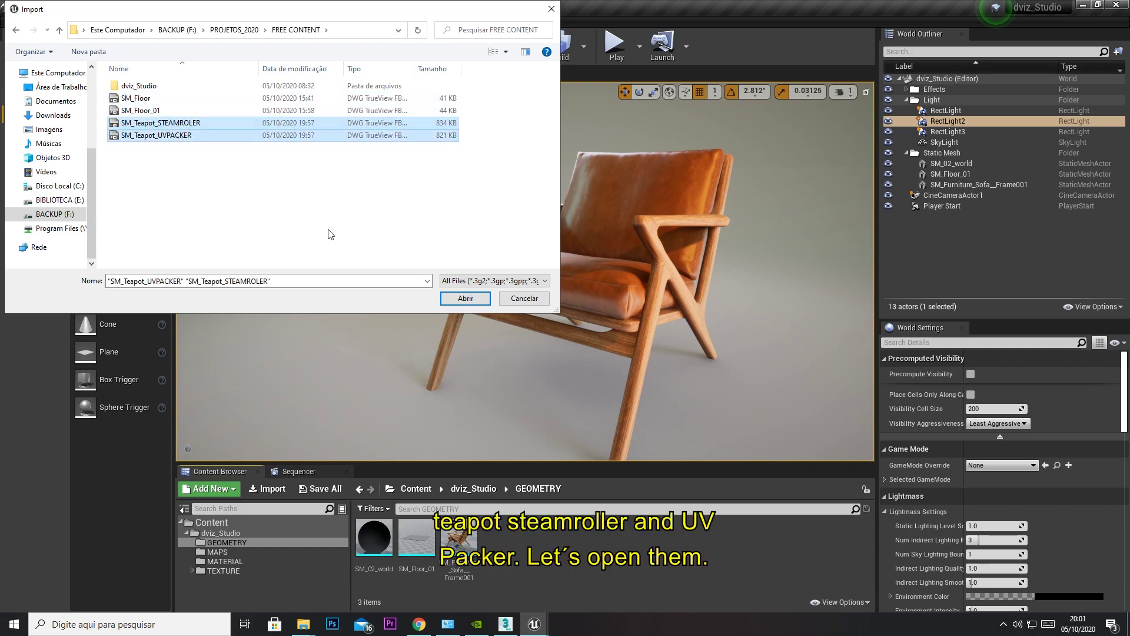
{"action": "left_click", "coordinate": [463, 298]}
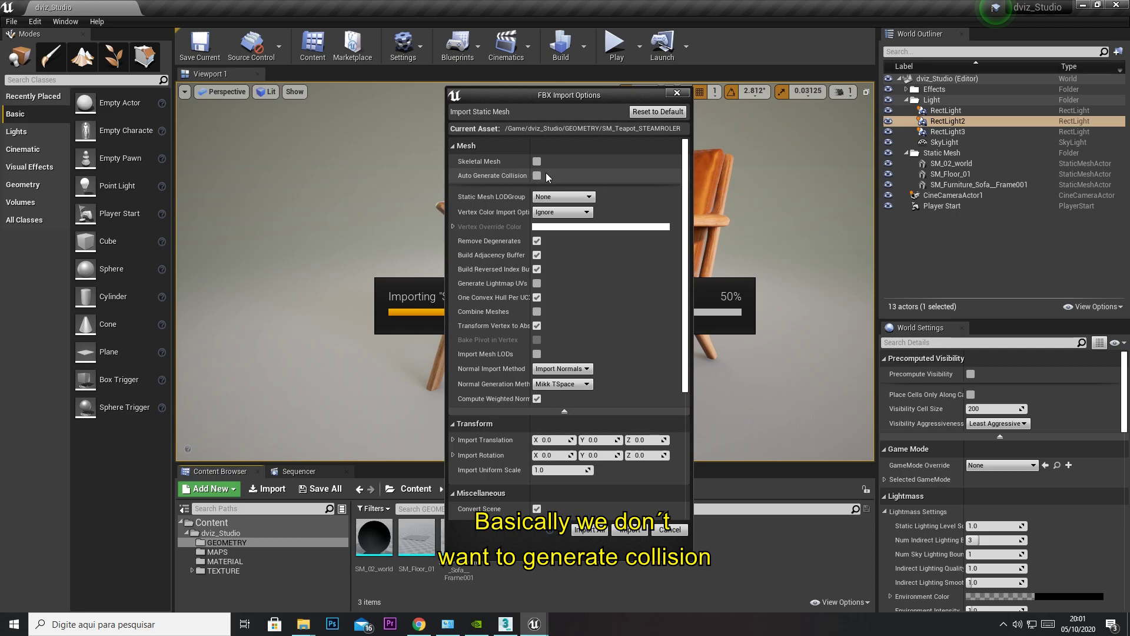
{"action": "left_click", "coordinate": [537, 283]}
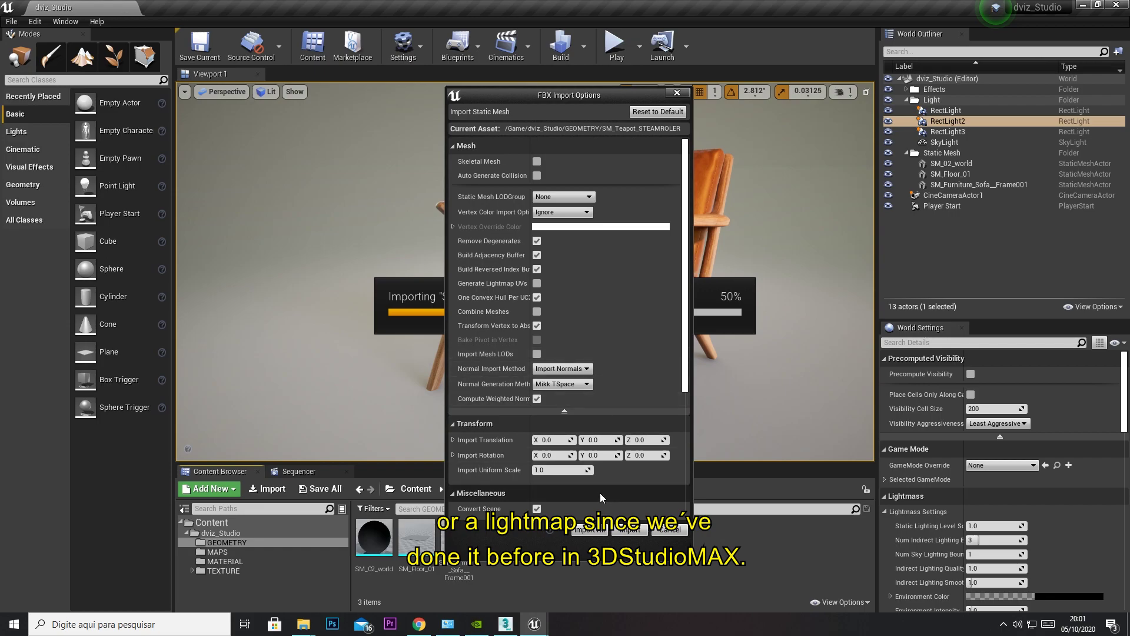
{"action": "left_click", "coordinate": [597, 531]}
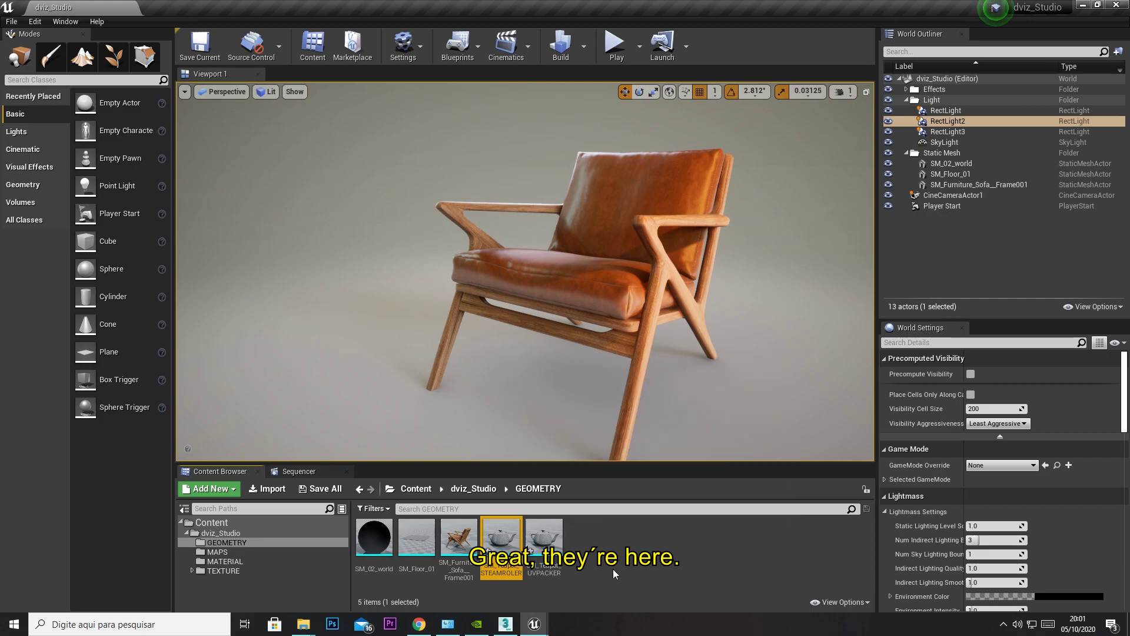
{"action": "double_click", "coordinate": [515, 568]}
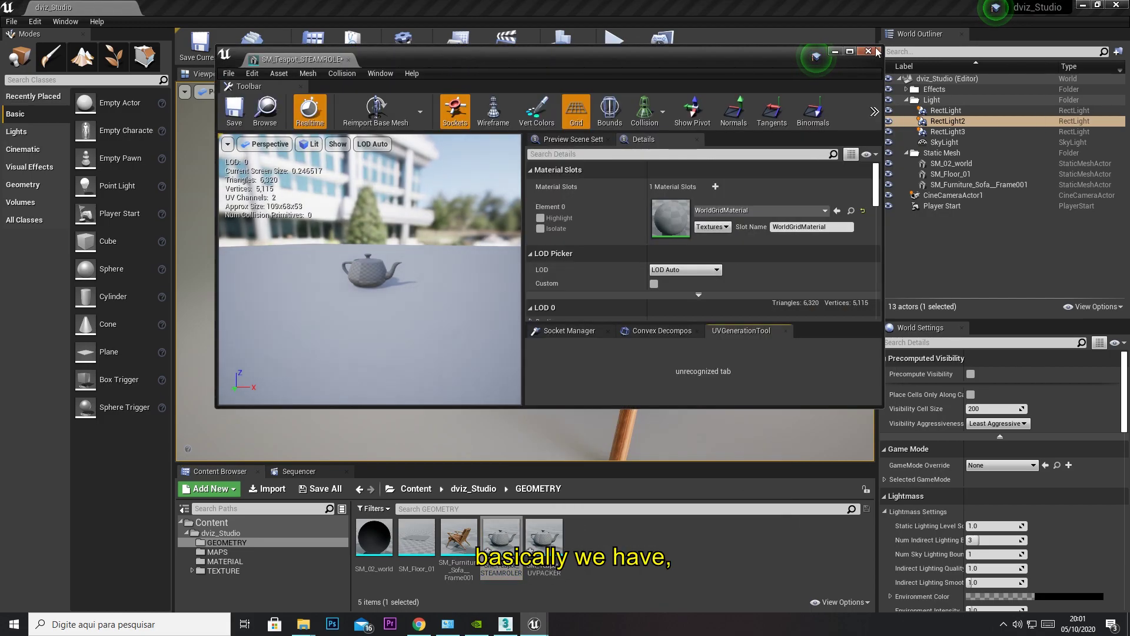
{"action": "left_click", "coordinate": [849, 51]}
{"action": "left_click", "coordinate": [686, 58]}
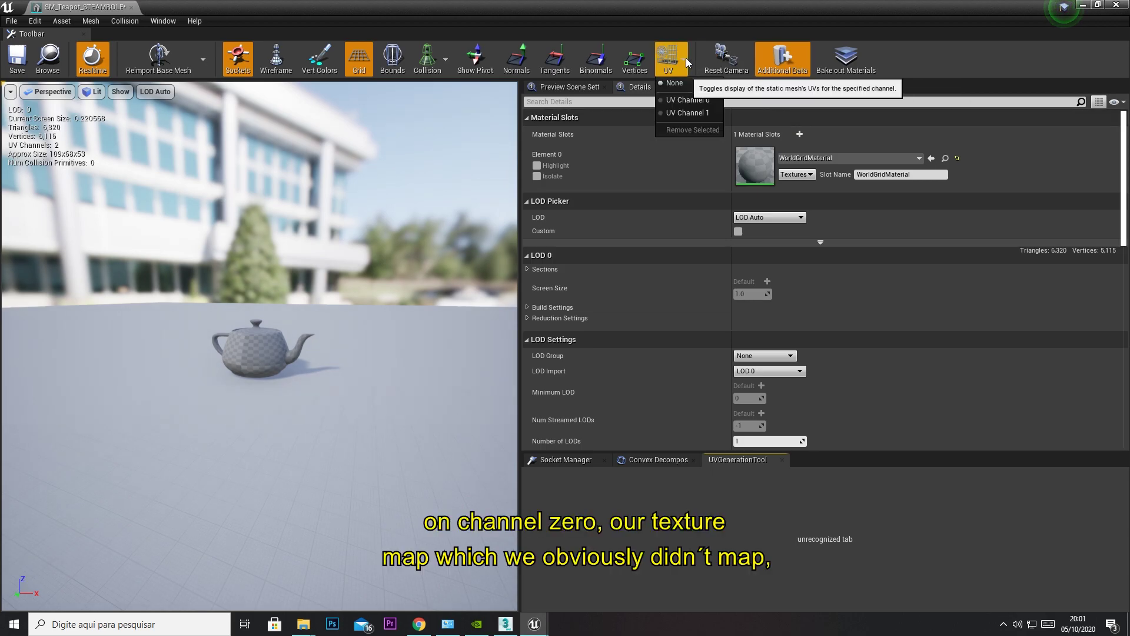
{"action": "left_click", "coordinate": [690, 100]}
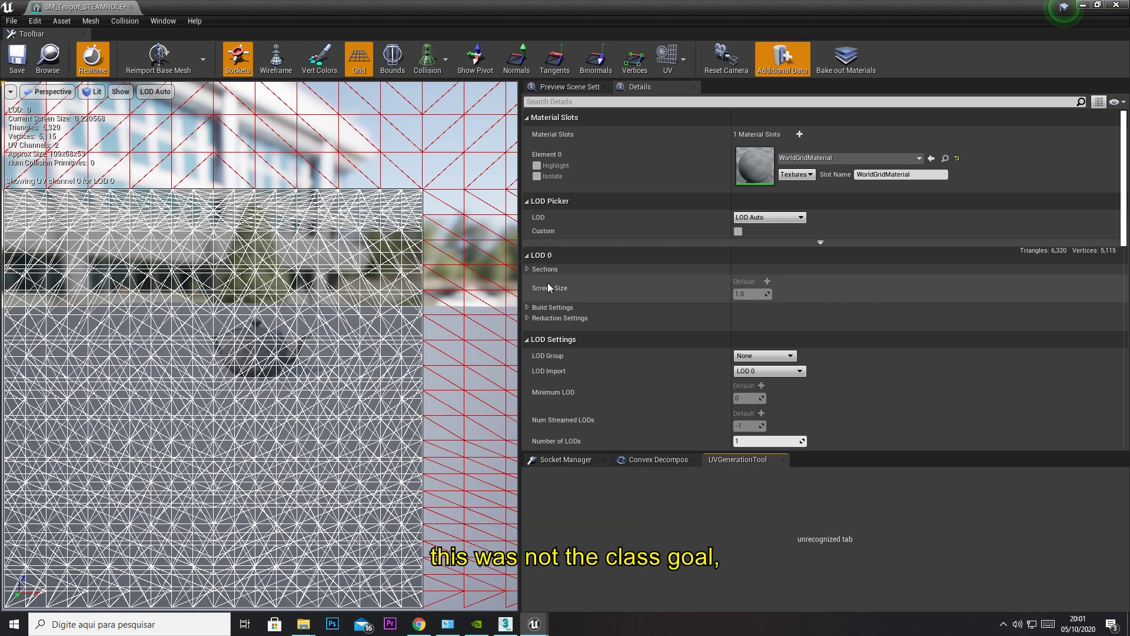
{"action": "left_click", "coordinate": [676, 71]}
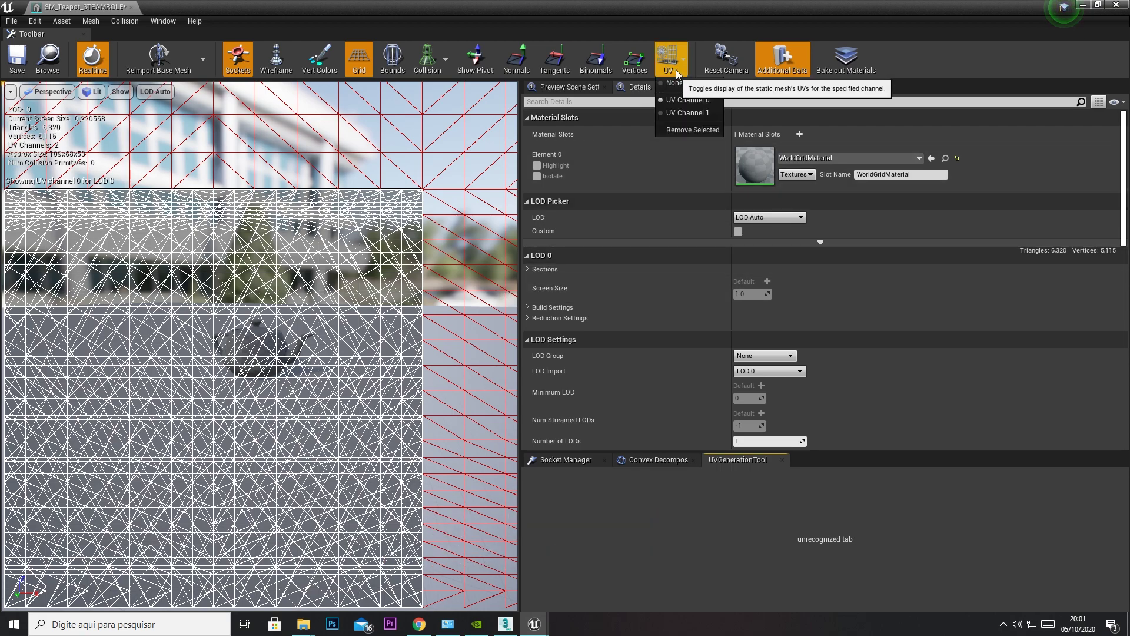
{"action": "left_click", "coordinate": [685, 113]}
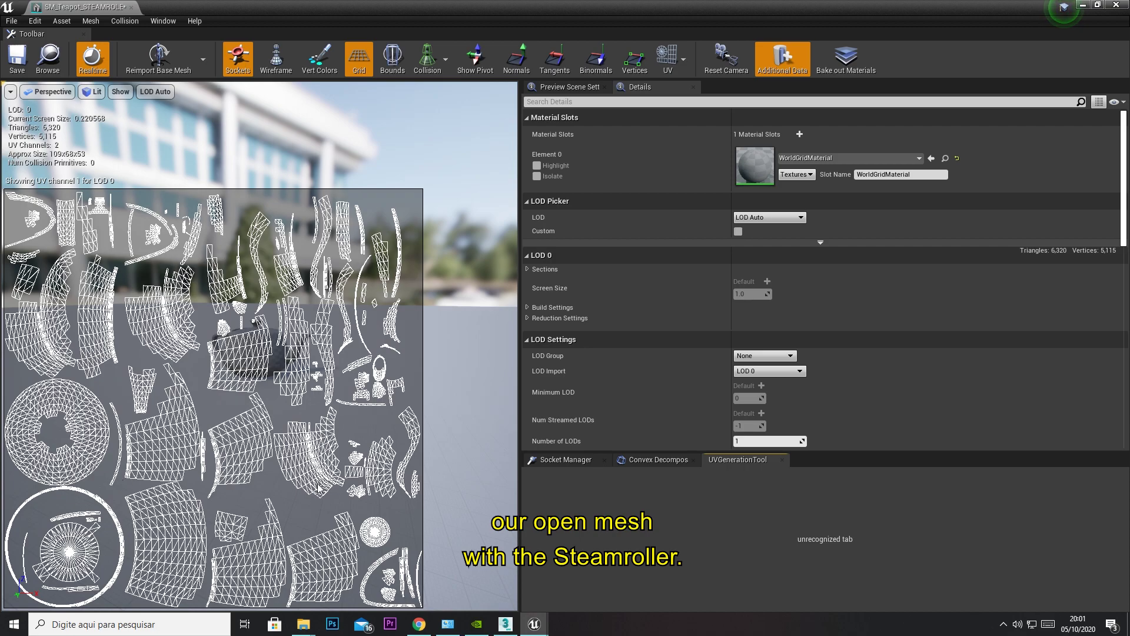
{"action": "left_click", "coordinate": [1114, 5]}
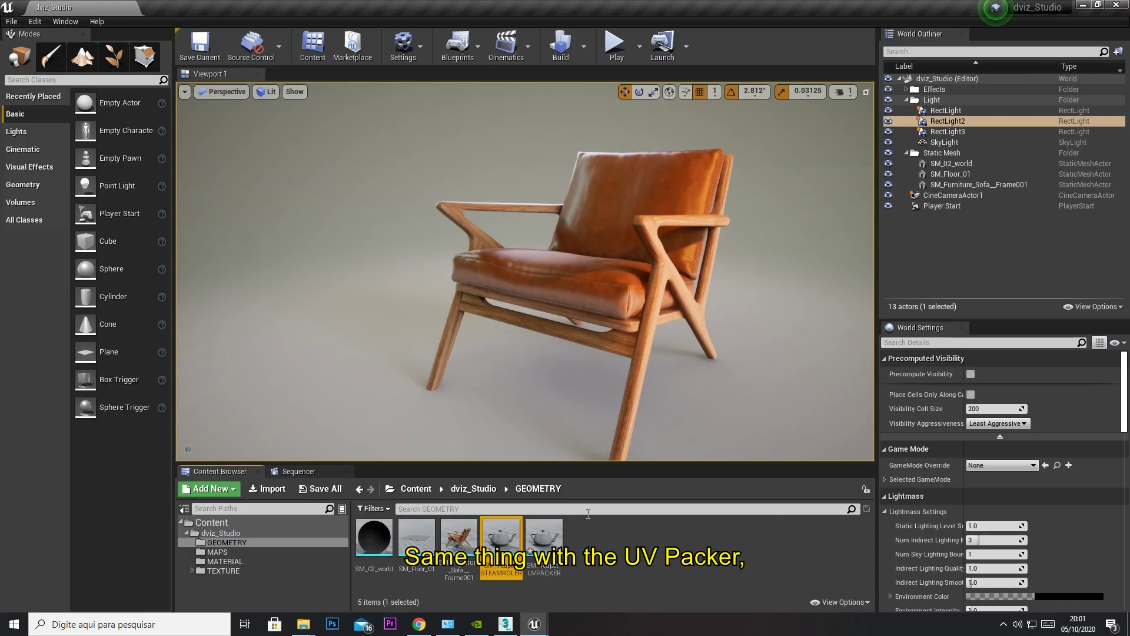
Open SM_Teapot_UVPACKER's mesh editor, view UV channel 0, then its packed UV channel 1.
{"action": "double_click", "coordinate": [544, 537]}
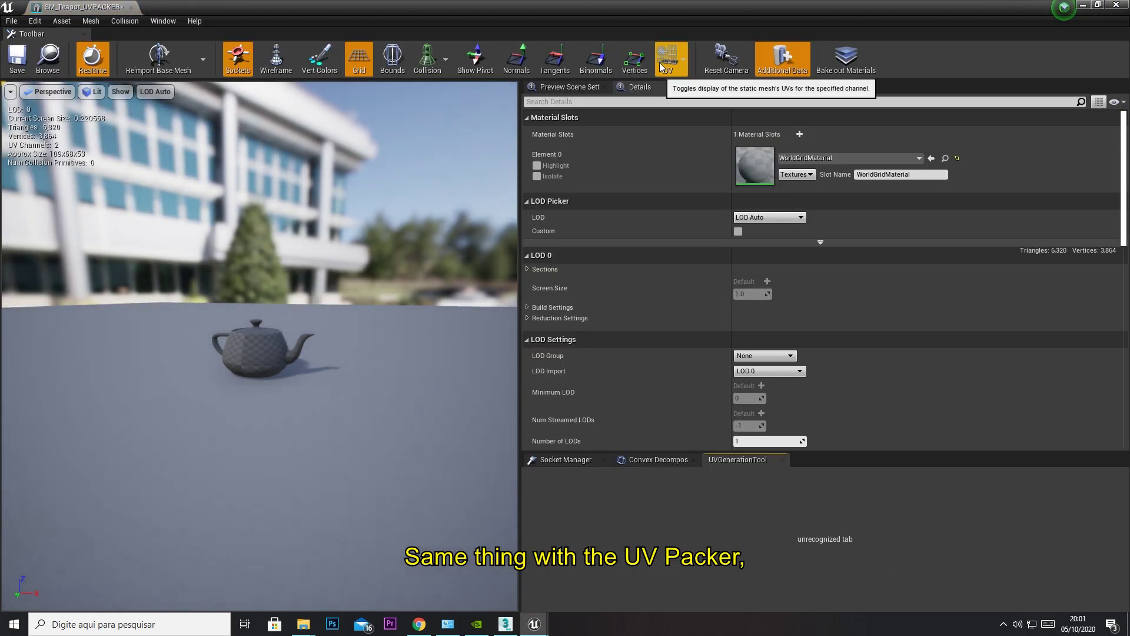
{"action": "left_click", "coordinate": [683, 59]}
{"action": "left_click", "coordinate": [683, 99]}
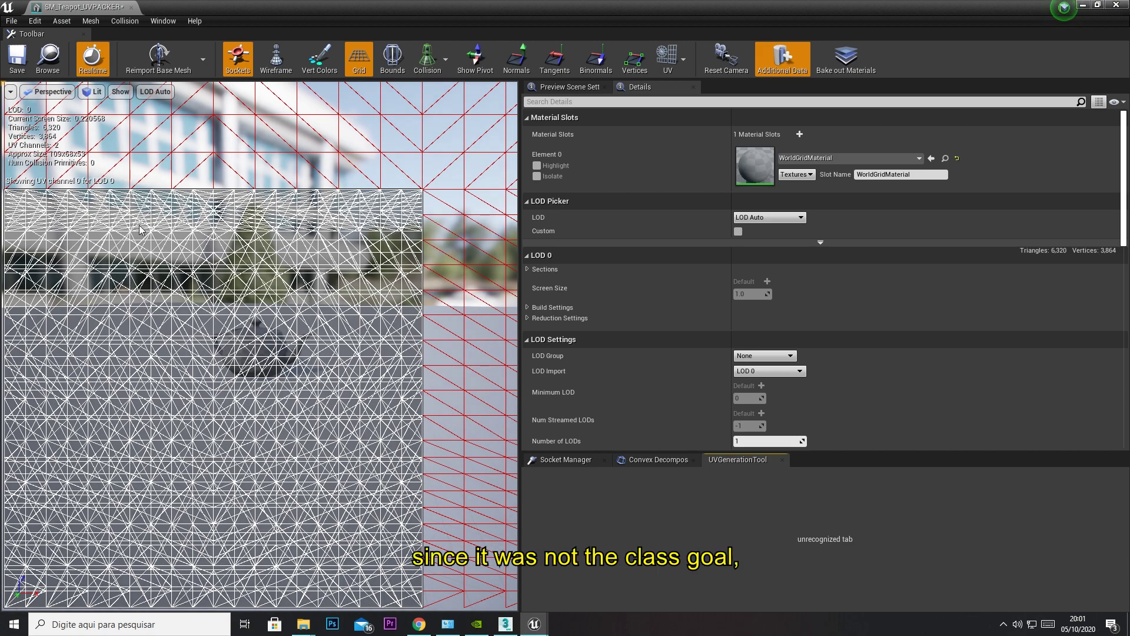
{"action": "left_click", "coordinate": [668, 58]}
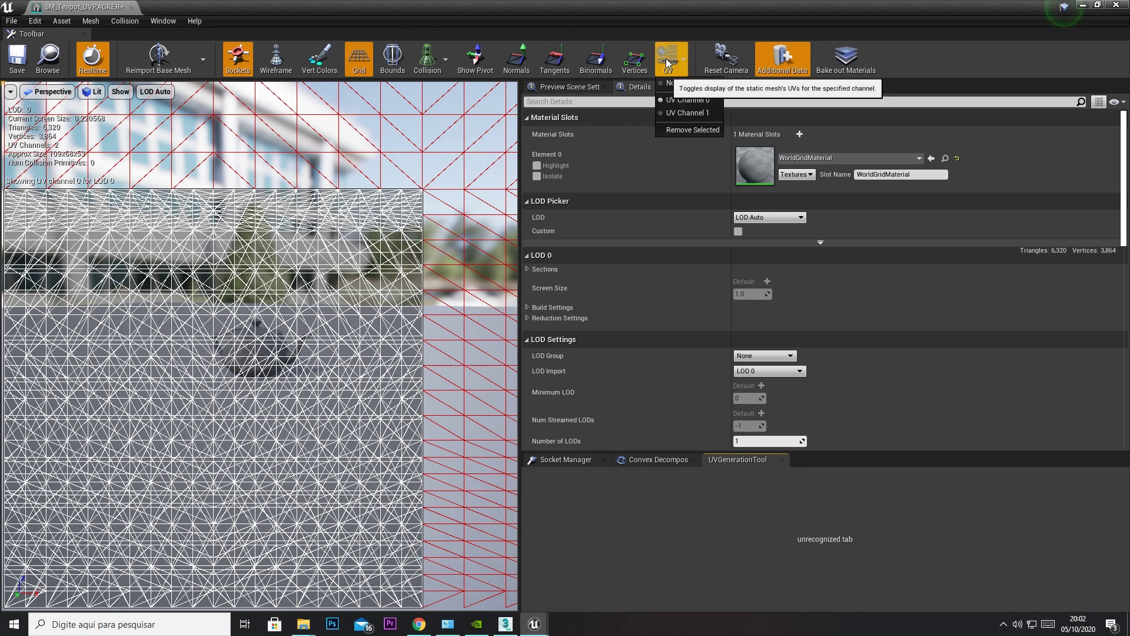
{"action": "left_click", "coordinate": [675, 114]}
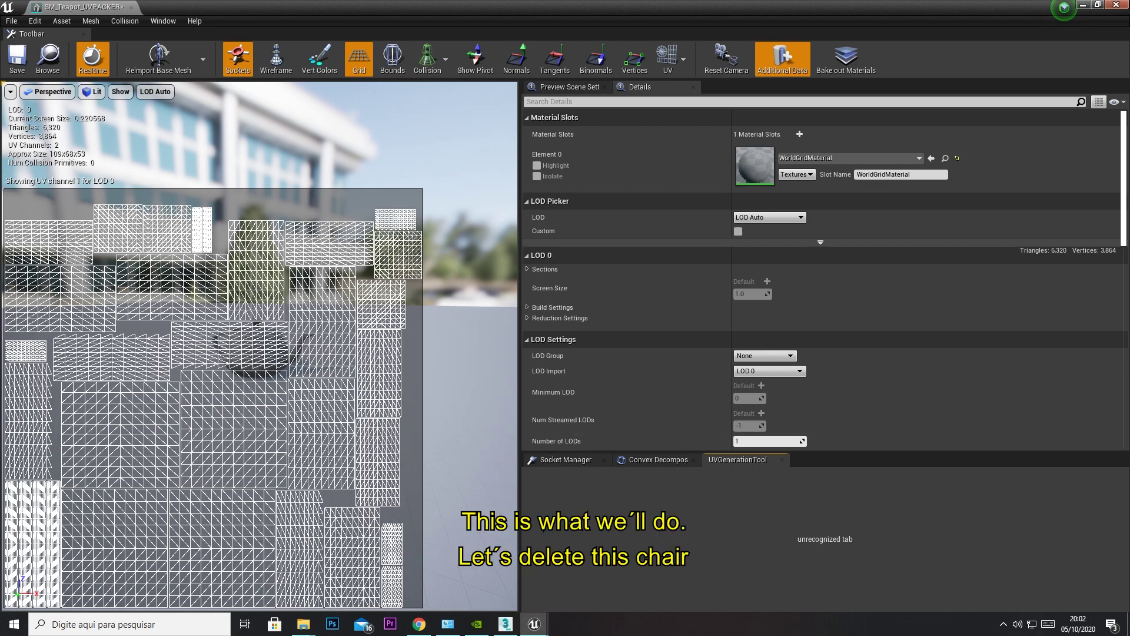
{"action": "left_click", "coordinate": [1121, 5]}
Delete the chair and place SM_Teapot_STEAMROLER and SM_Teapot_UVPACKER side by side in the level.
{"action": "left_click", "coordinate": [638, 277]}
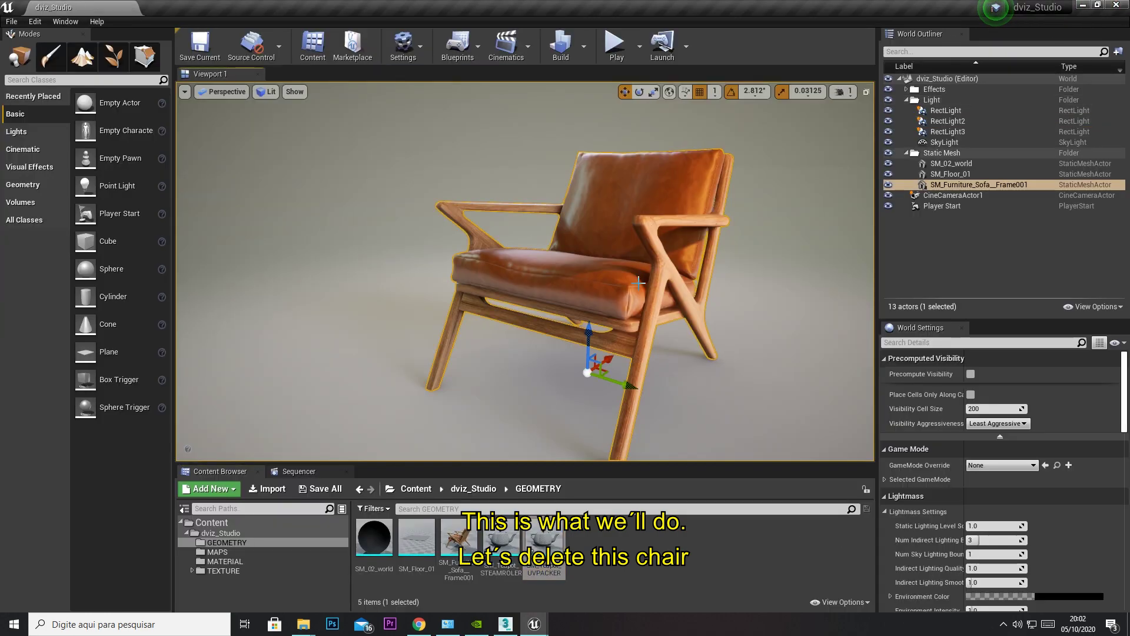
{"action": "scroll", "coordinate": [659, 319], "scroll_direction": "down", "scroll_amount": 3}
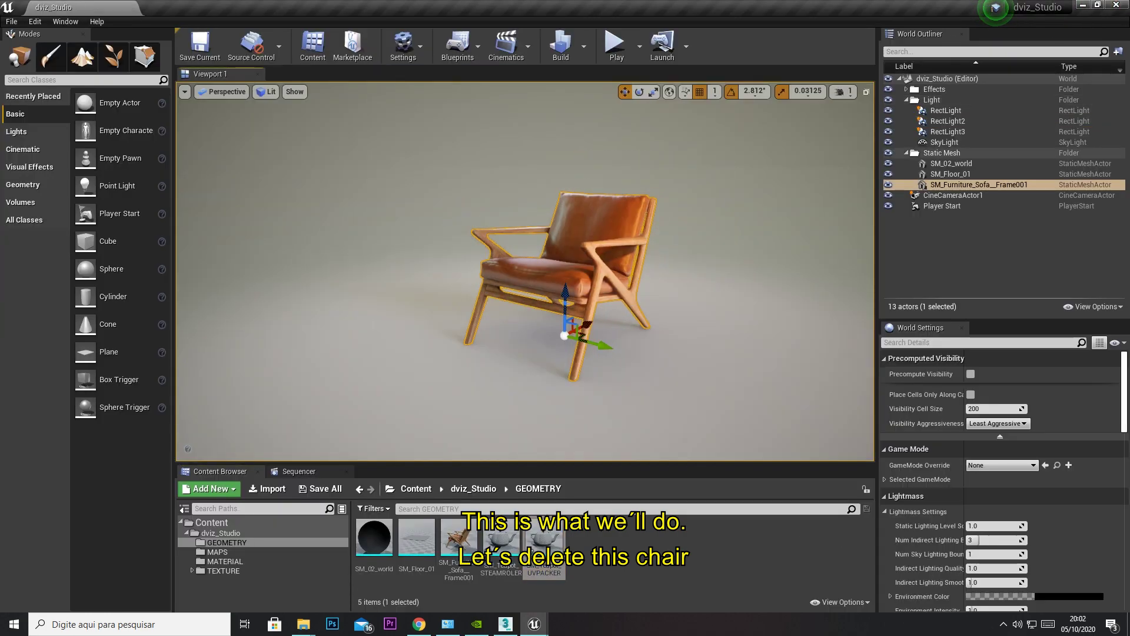
{"action": "left_click_drag", "start_coordinate": [623, 297], "coordinate": [623, 297], "text": "alt"}
{"action": "key", "text": "Delete"}
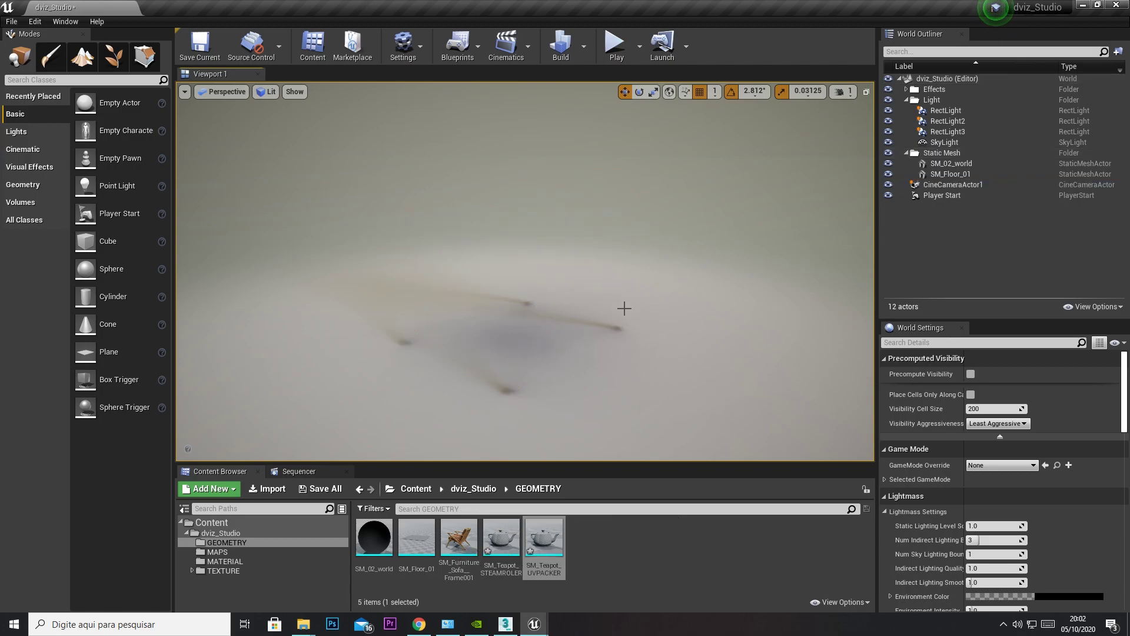
{"action": "left_click_drag", "start_coordinate": [501, 537], "coordinate": [452, 338]}
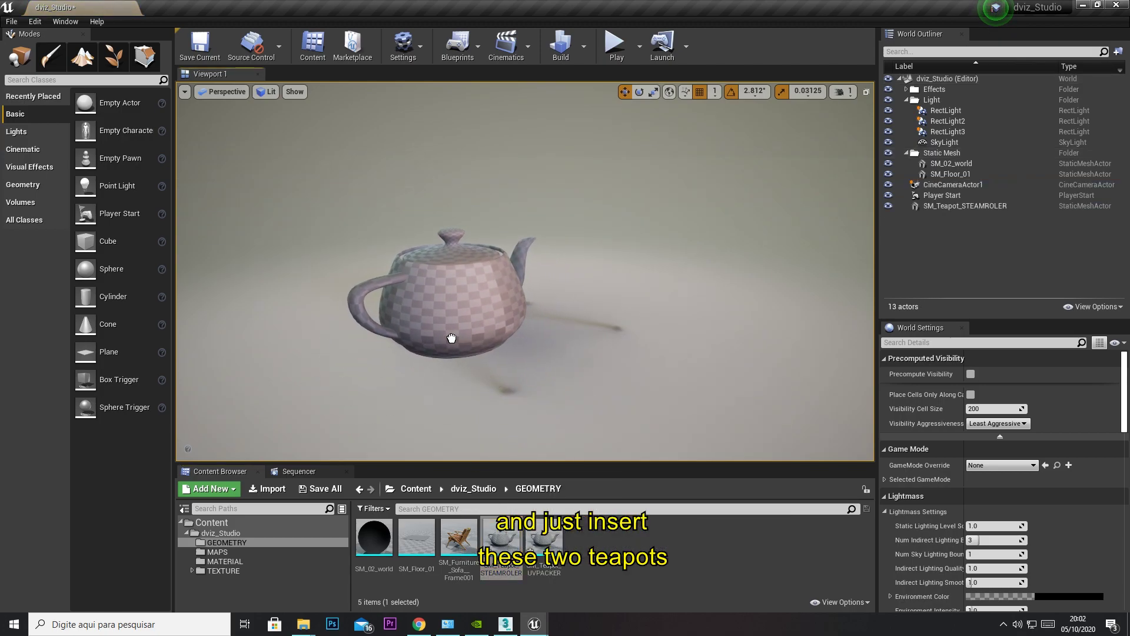
{"action": "left_click_drag", "start_coordinate": [543, 537], "coordinate": [575, 373]}
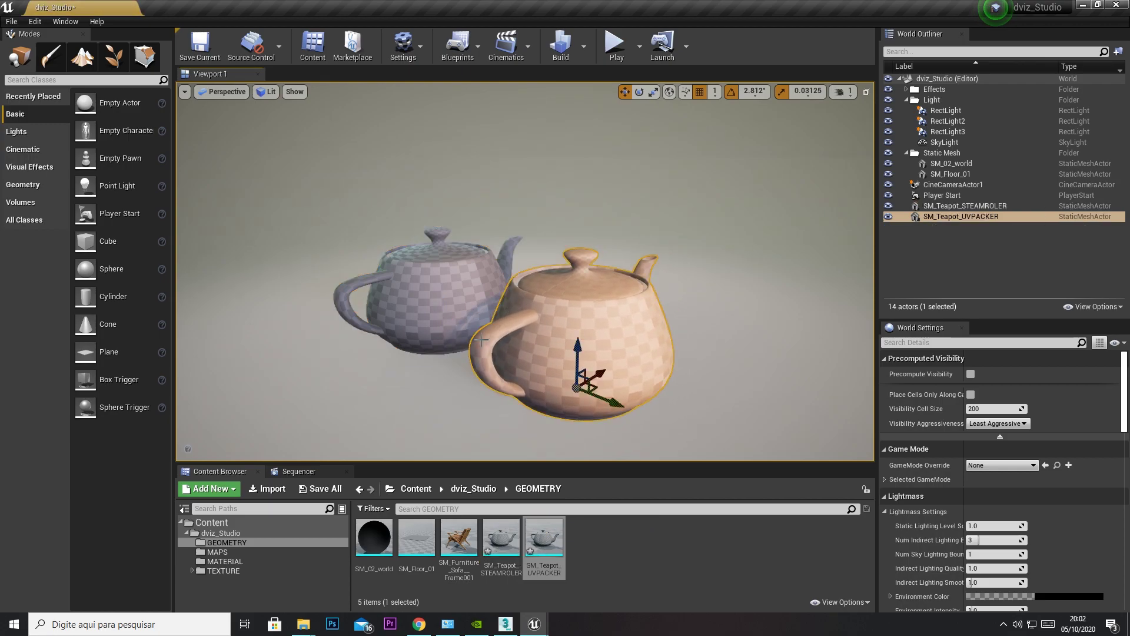
Shift the STEAMROLER teapot further left and rotate each teapot about 90 degrees.
{"action": "left_click", "coordinate": [434, 301]}
{"action": "left_click", "coordinate": [639, 91]}
{"action": "mouse_move", "coordinate": [324, 215]}
{"action": "right_mouse_down"}
{"action": "mouse_move", "coordinate": [377, 236]}
{"action": "mouse_move", "coordinate": [373, 333]}
{"action": "right_mouse_up"}
{"action": "key", "text": "w"}
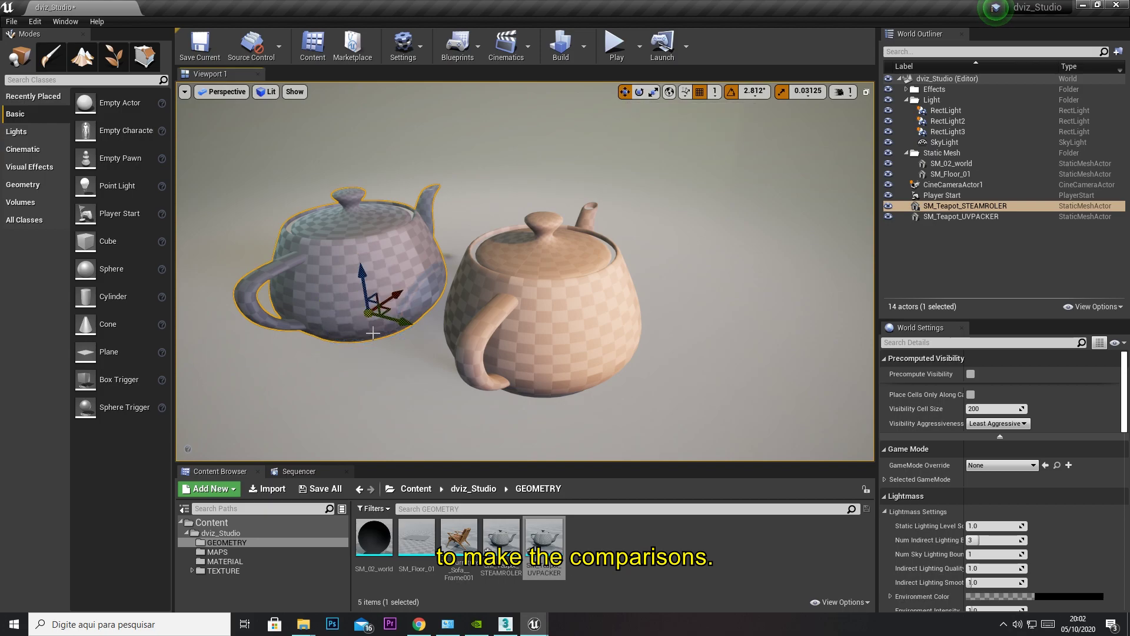
{"action": "left_click_drag", "start_coordinate": [399, 322], "coordinate": [353, 315]}
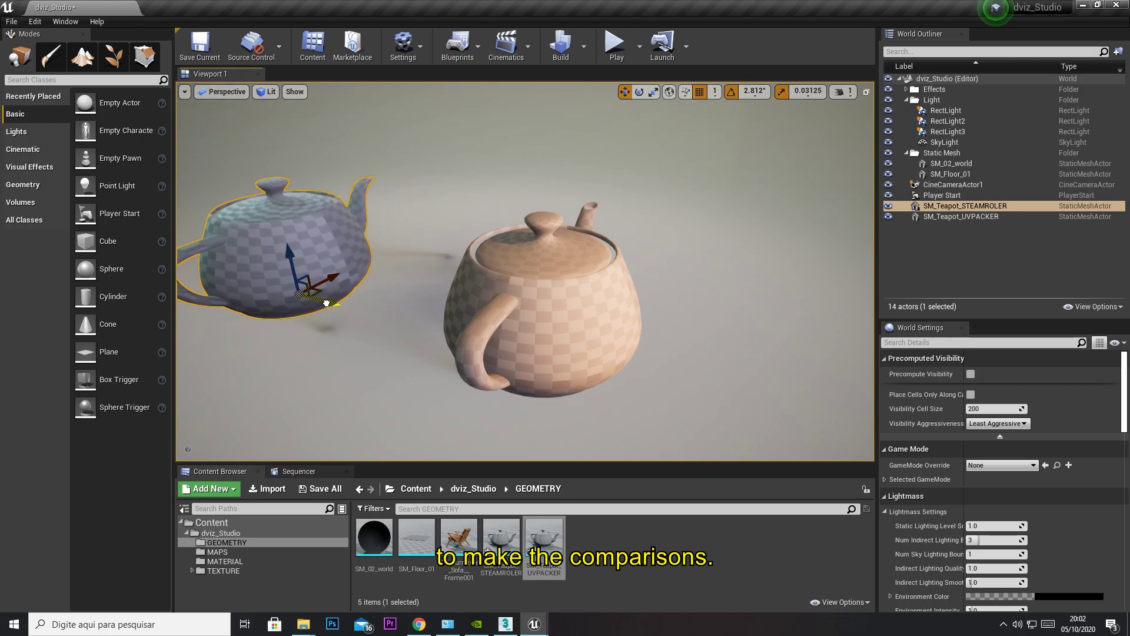
{"action": "left_click", "coordinate": [639, 91]}
{"action": "left_click_drag", "start_coordinate": [291, 334], "coordinate": [389, 313]}
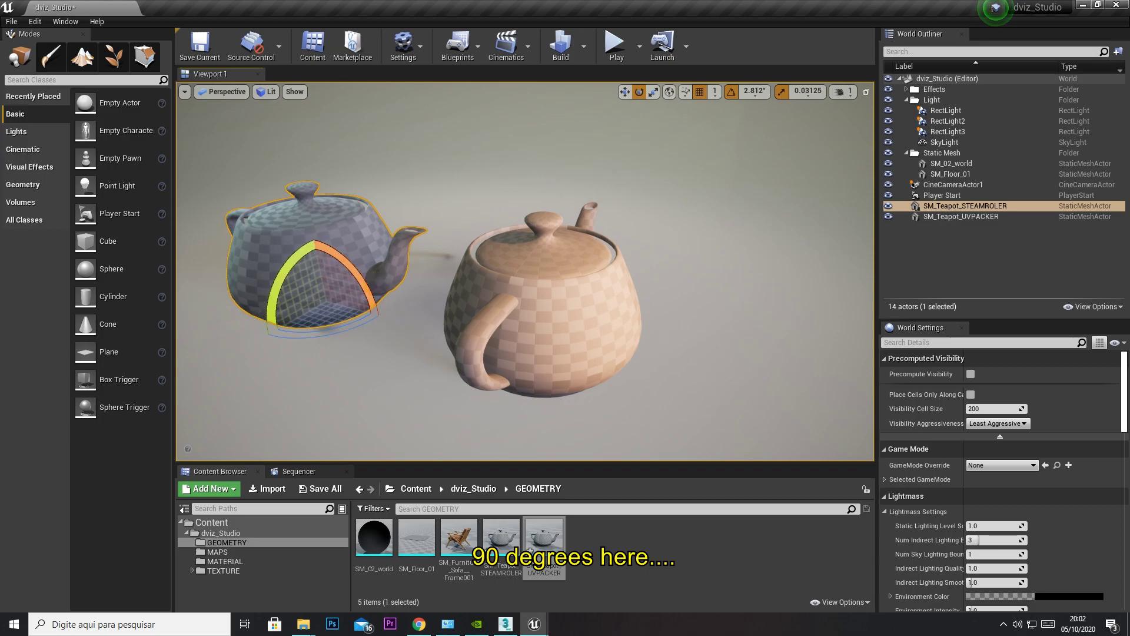
{"action": "left_click", "coordinate": [575, 371]}
{"action": "left_click_drag", "start_coordinate": [575, 371], "coordinate": [612, 376]}
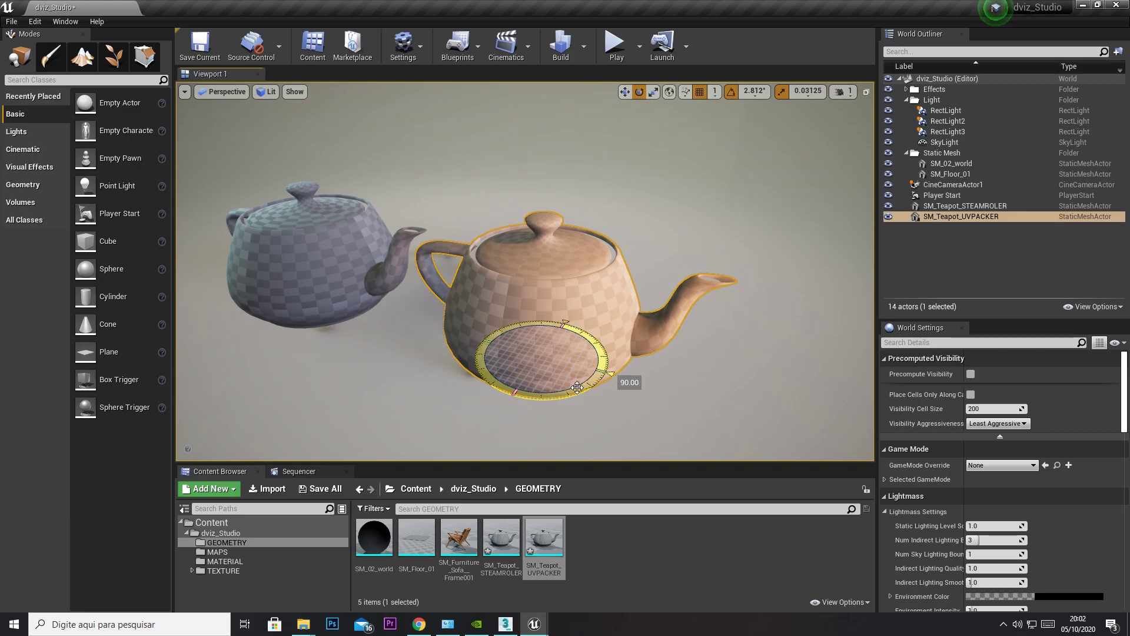
{"action": "right_click_drag", "start_coordinate": [577, 387], "coordinate": [518, 389]}
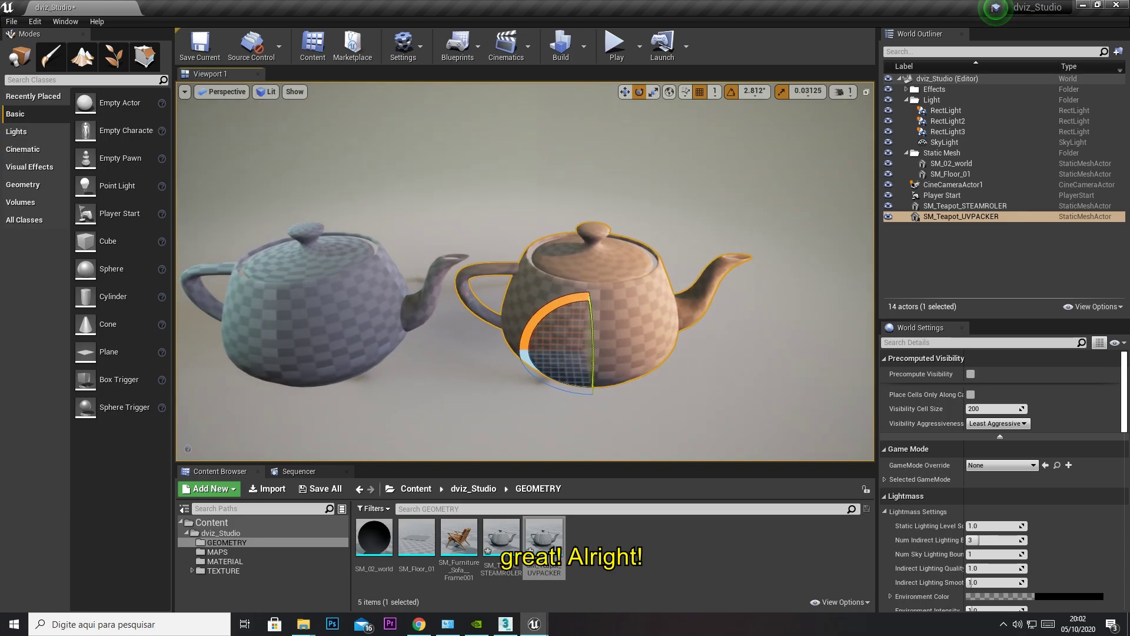
{"action": "key", "text": "w"}
{"action": "mouse_move", "coordinate": [550, 323]}
{"action": "right_mouse_down"}
{"action": "mouse_move", "coordinate": [500, 325]}
{"action": "mouse_move", "coordinate": [547, 346]}
{"action": "right_mouse_up"}
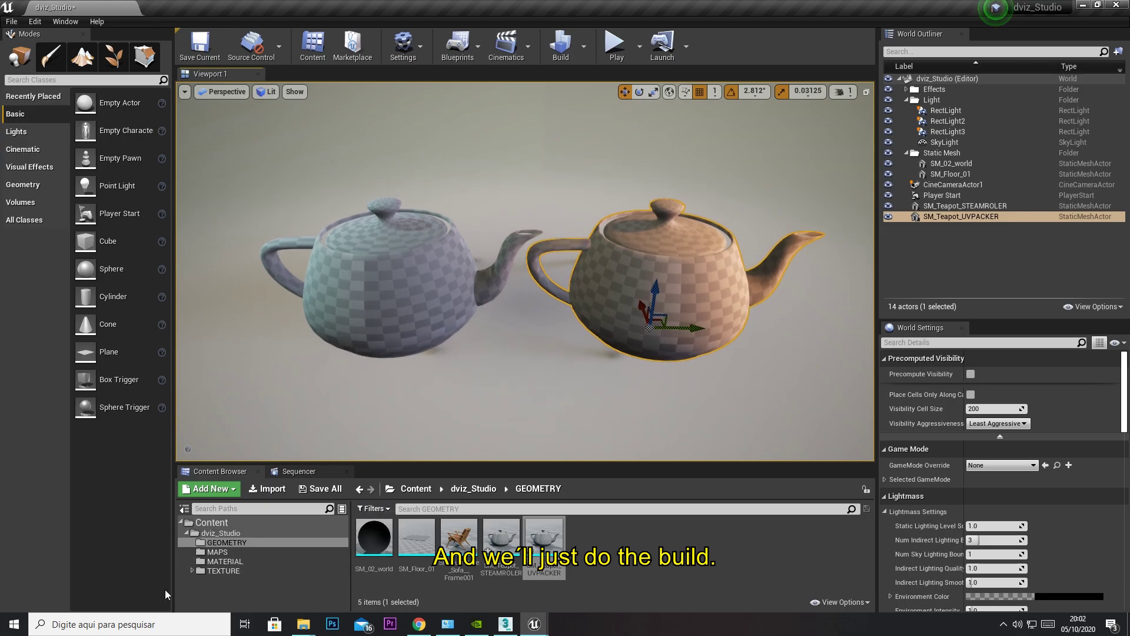
Drag MI_Wall_Inst from the MATERIAL folder onto the left and right teapots.
{"action": "left_click", "coordinate": [217, 560]}
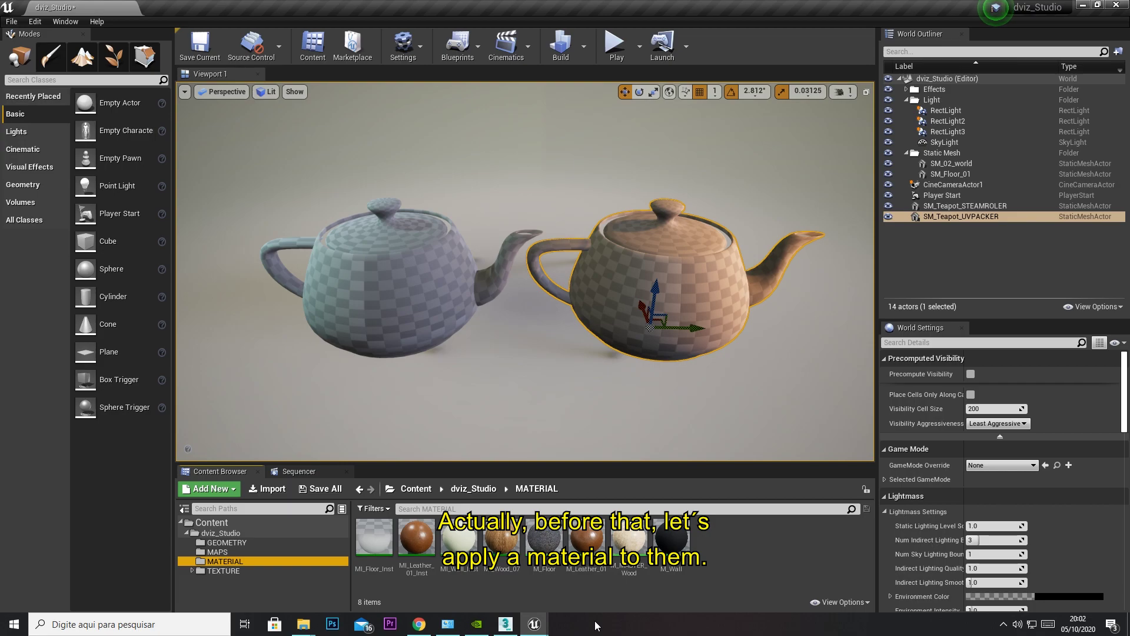
{"action": "left_click_drag", "start_coordinate": [460, 549], "coordinate": [427, 306]}
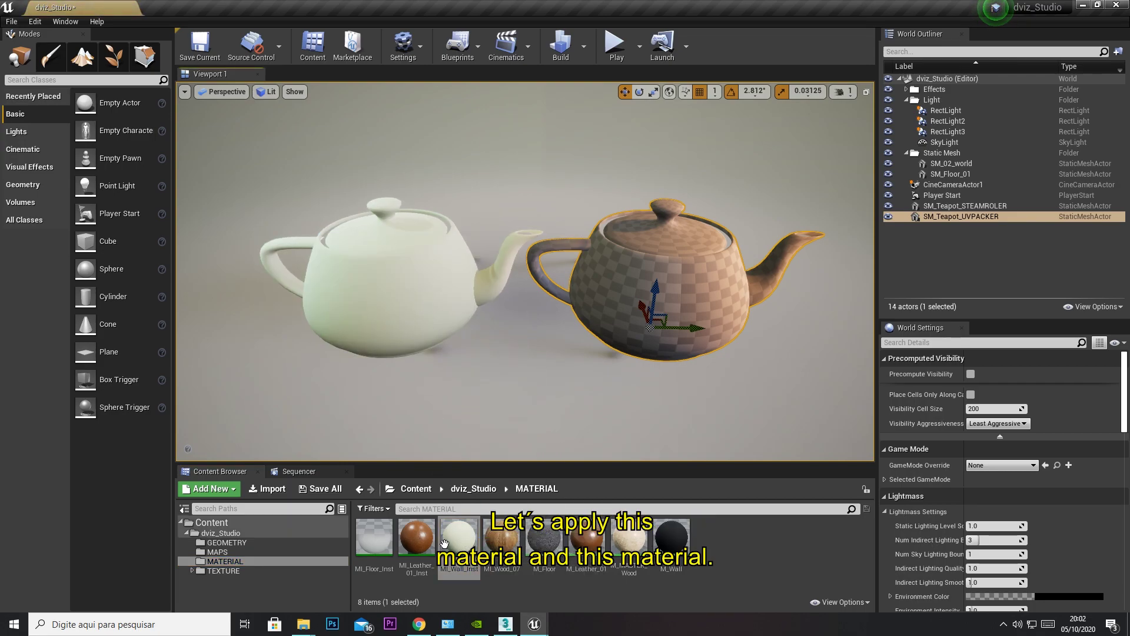
{"action": "left_click_drag", "start_coordinate": [459, 537], "coordinate": [674, 303]}
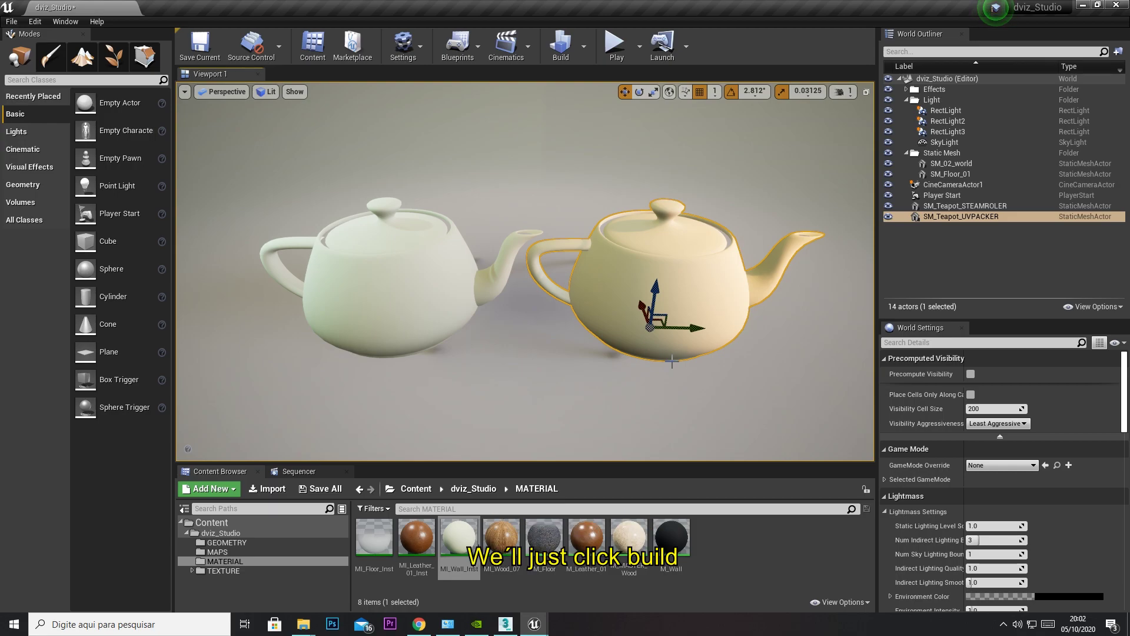
{"action": "left_click", "coordinate": [560, 44]}
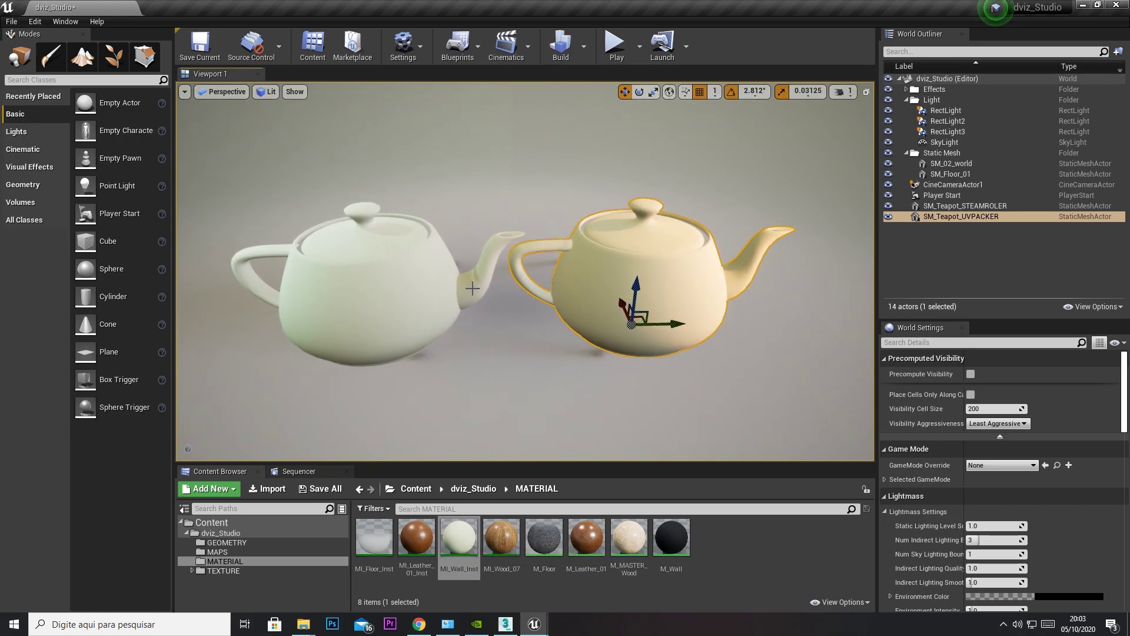
{"action": "left_click", "coordinate": [450, 316]}
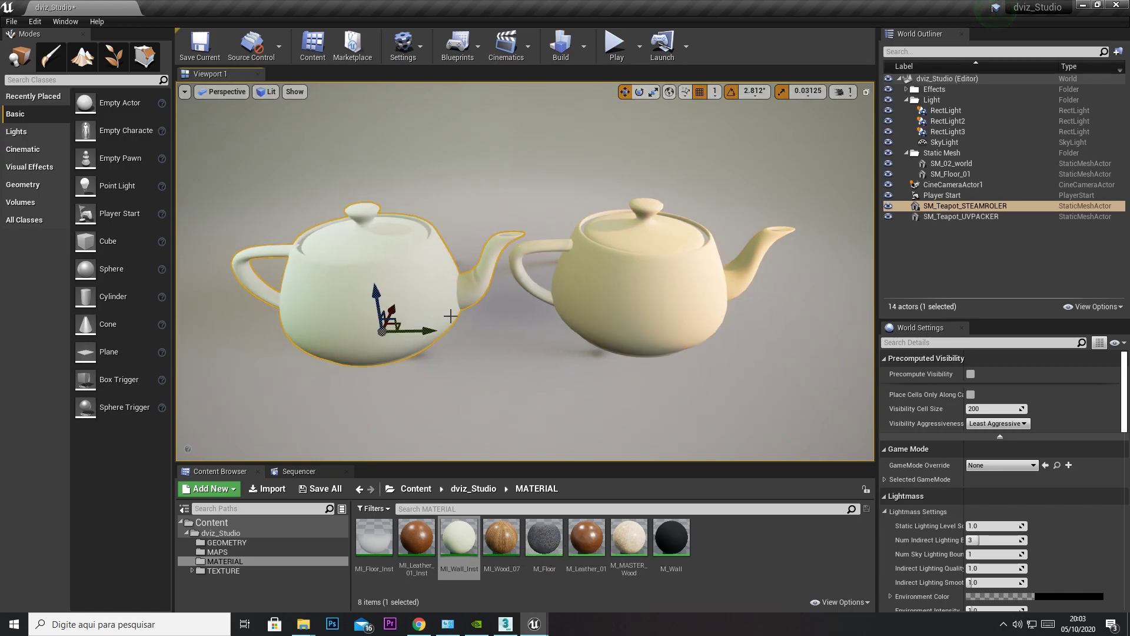
Build the level's lighting and expand the viewport to fill the window.
{"action": "left_click", "coordinate": [560, 44]}
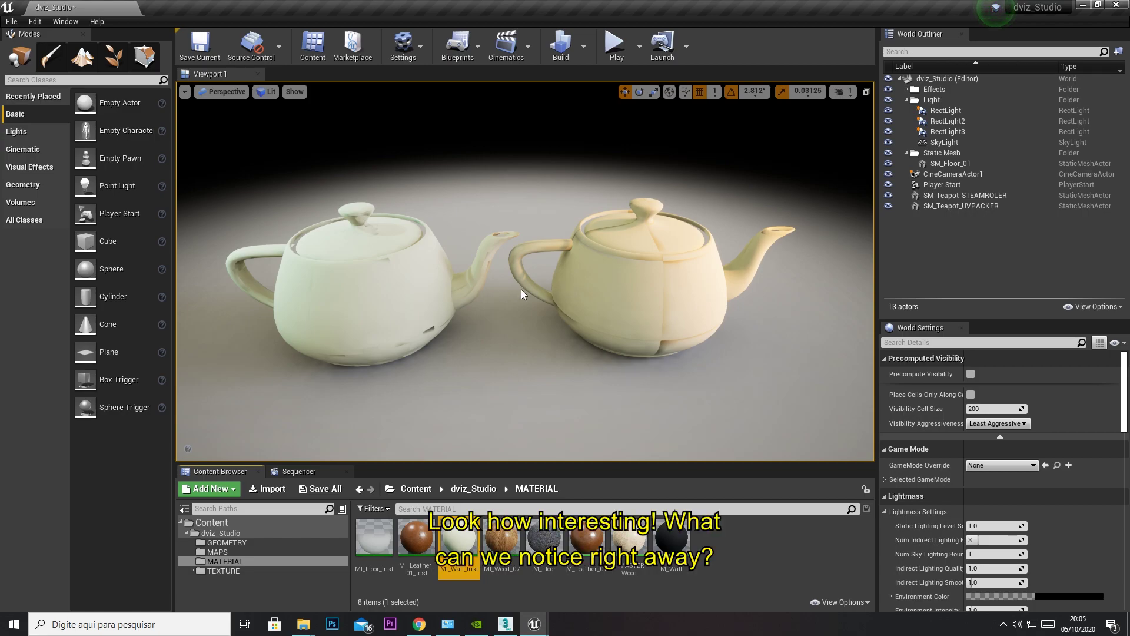
{"action": "left_click", "coordinate": [184, 91]}
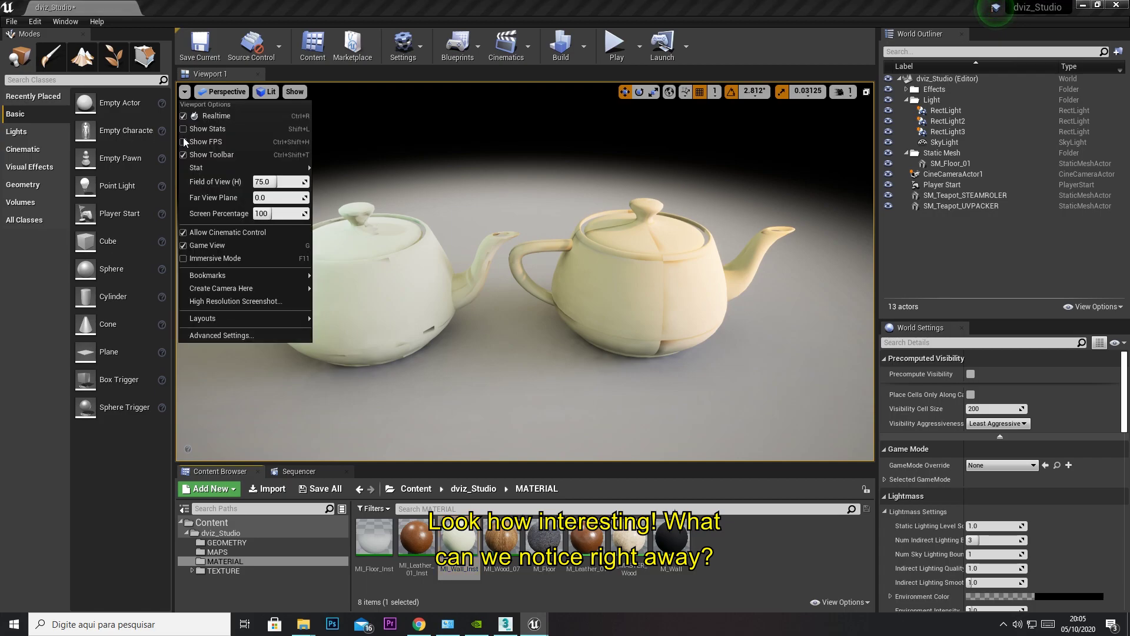
{"action": "left_click", "coordinate": [210, 259]}
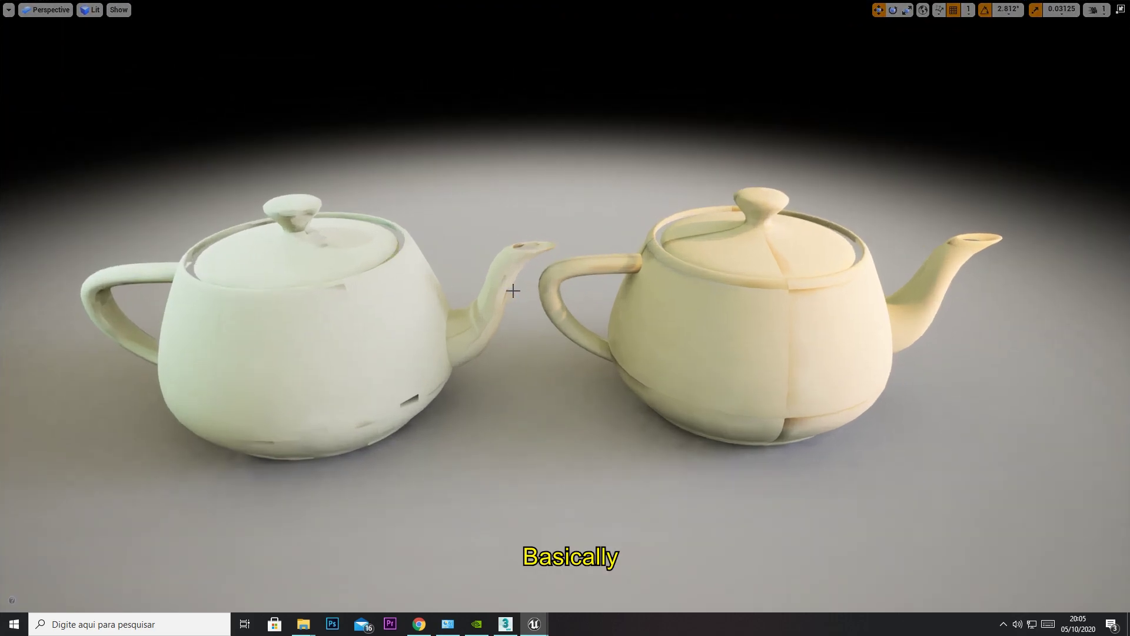
Fly the camera around both teapots to inspect the baked lightmap seams.
{"action": "right_click_drag", "start_coordinate": [512, 291], "coordinate": [577, 330]}
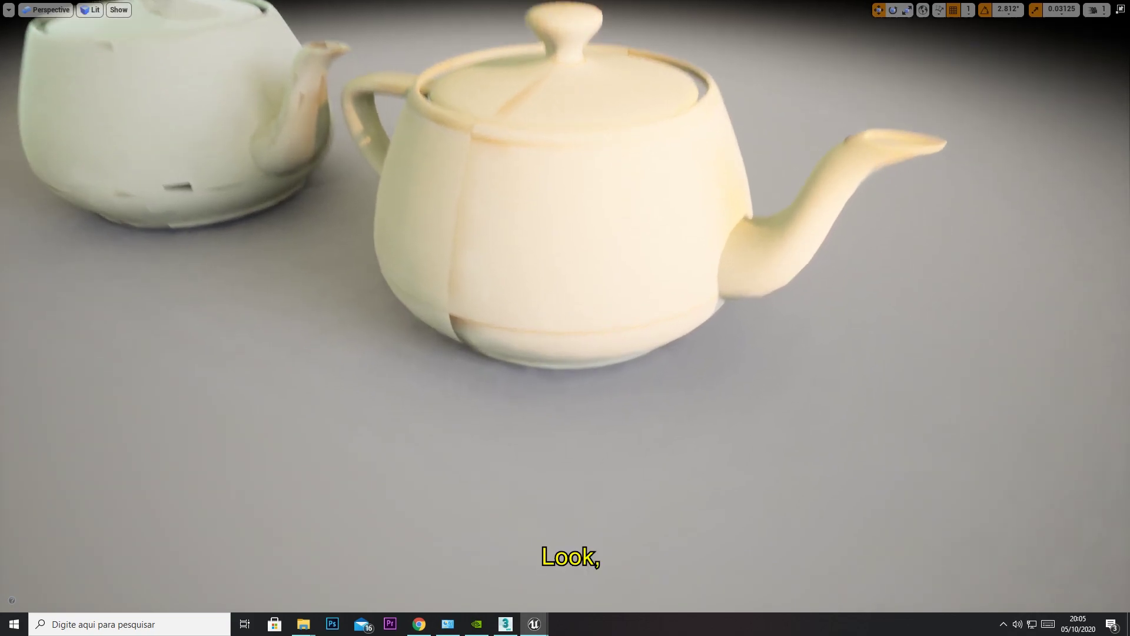
{"action": "right_click_drag", "start_coordinate": [577, 330], "coordinate": [479, 174]}
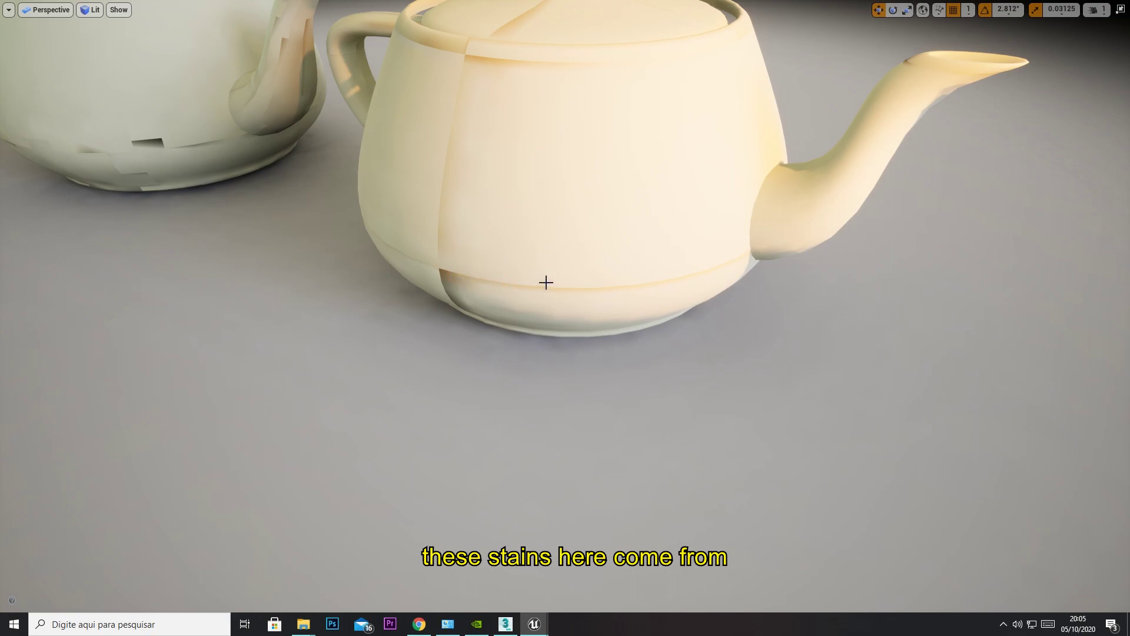
{"action": "mouse_move", "coordinate": [701, 240]}
{"action": "right_mouse_down"}
{"action": "mouse_move", "coordinate": [683, 200]}
{"action": "mouse_move", "coordinate": [677, 247]}
{"action": "right_mouse_up"}
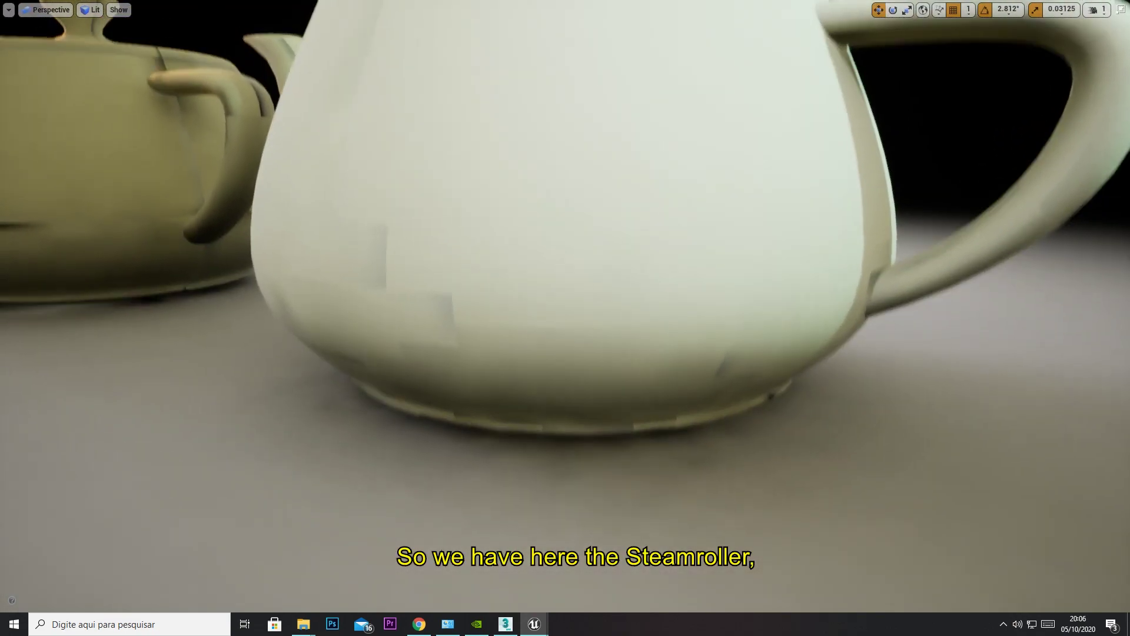
{"action": "right_click_drag", "start_coordinate": [600, 232], "coordinate": [599, 232]}
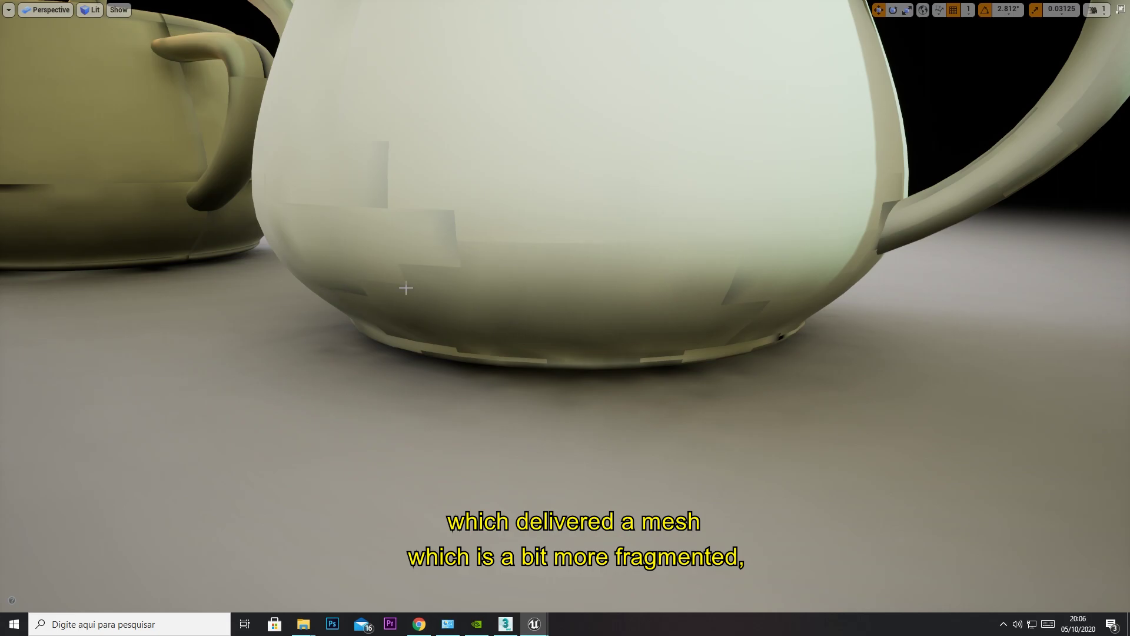
{"action": "right_click_drag", "start_coordinate": [780, 337], "coordinate": [780, 336]}
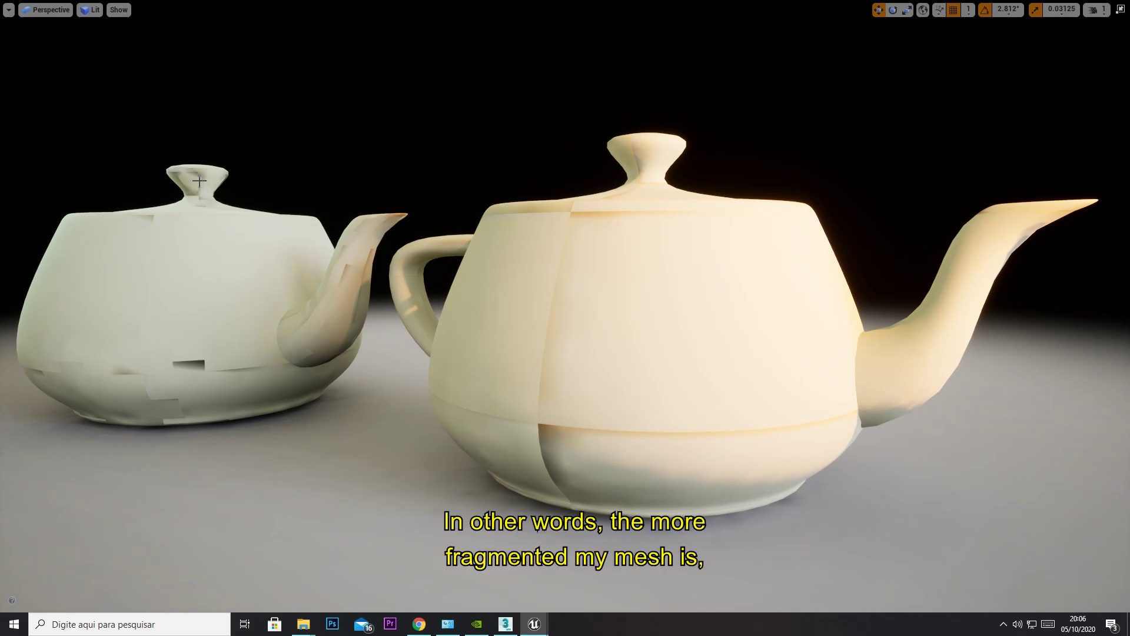
{"action": "right_click_drag", "start_coordinate": [246, 221], "coordinate": [239, 251]}
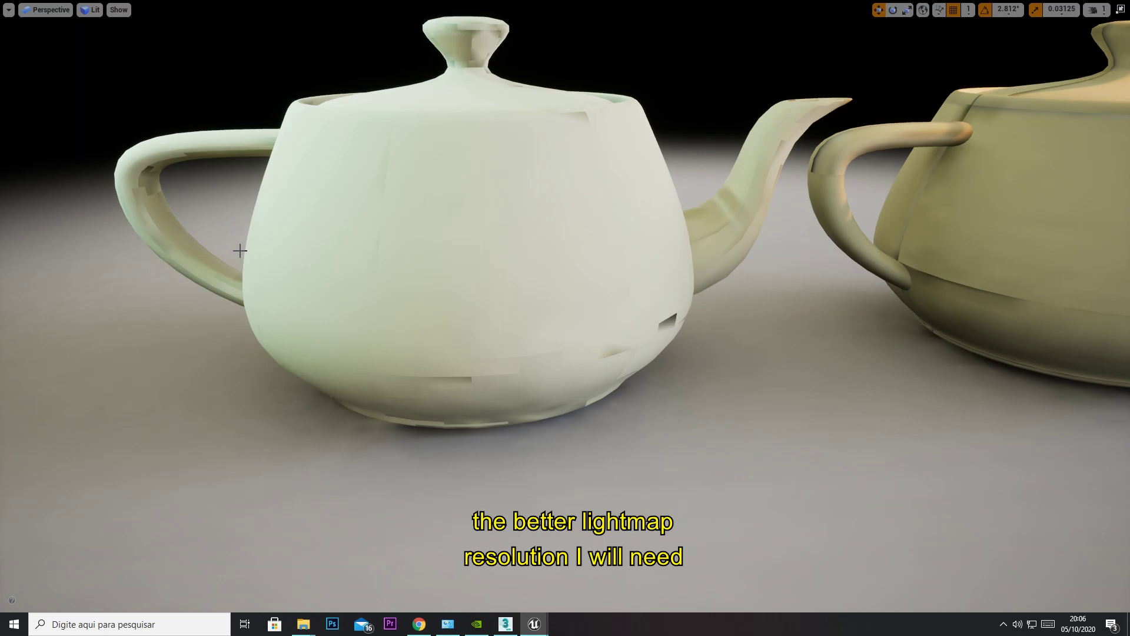
{"action": "mouse_move", "coordinate": [362, 263]}
{"action": "right_mouse_down"}
{"action": "mouse_move", "coordinate": [443, 241]}
{"action": "mouse_move", "coordinate": [359, 253]}
{"action": "right_mouse_up"}
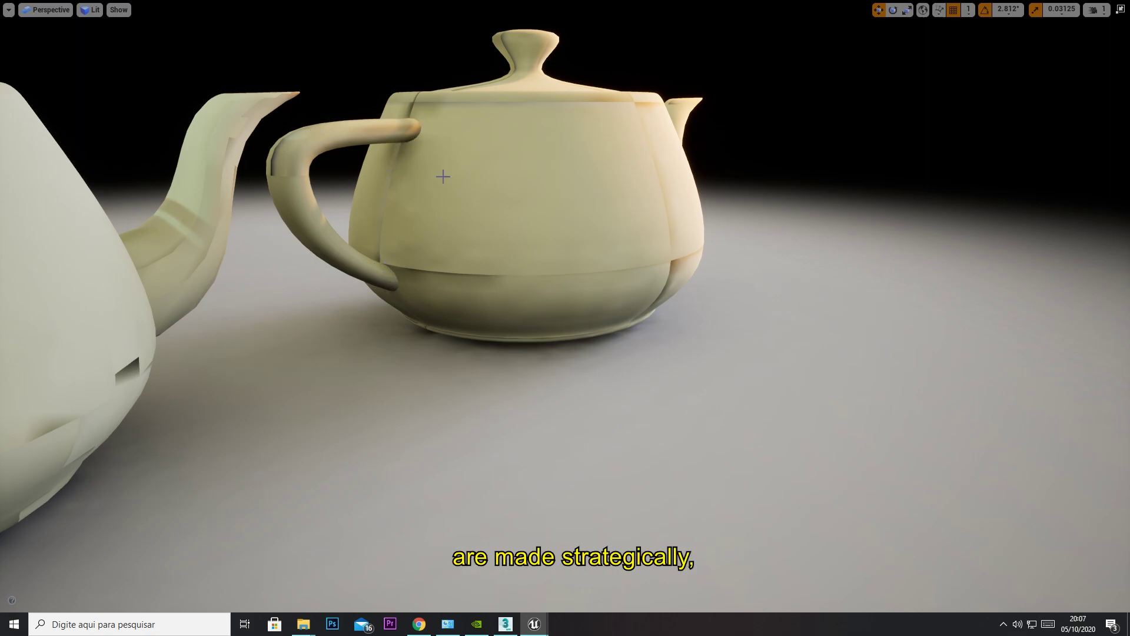
{"action": "right_click_drag", "start_coordinate": [672, 314], "coordinate": [648, 315]}
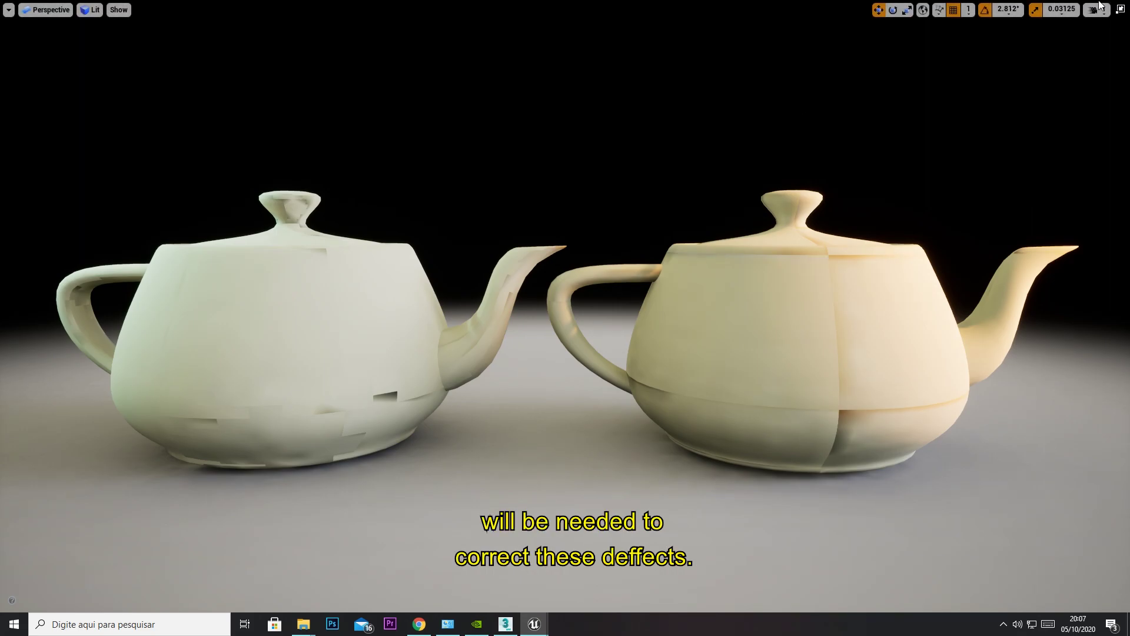
Override the teapot's lightmap resolution to 128 and rebuild the lighting.
{"action": "left_click", "coordinate": [1121, 10]}
{"action": "left_click", "coordinate": [680, 255]}
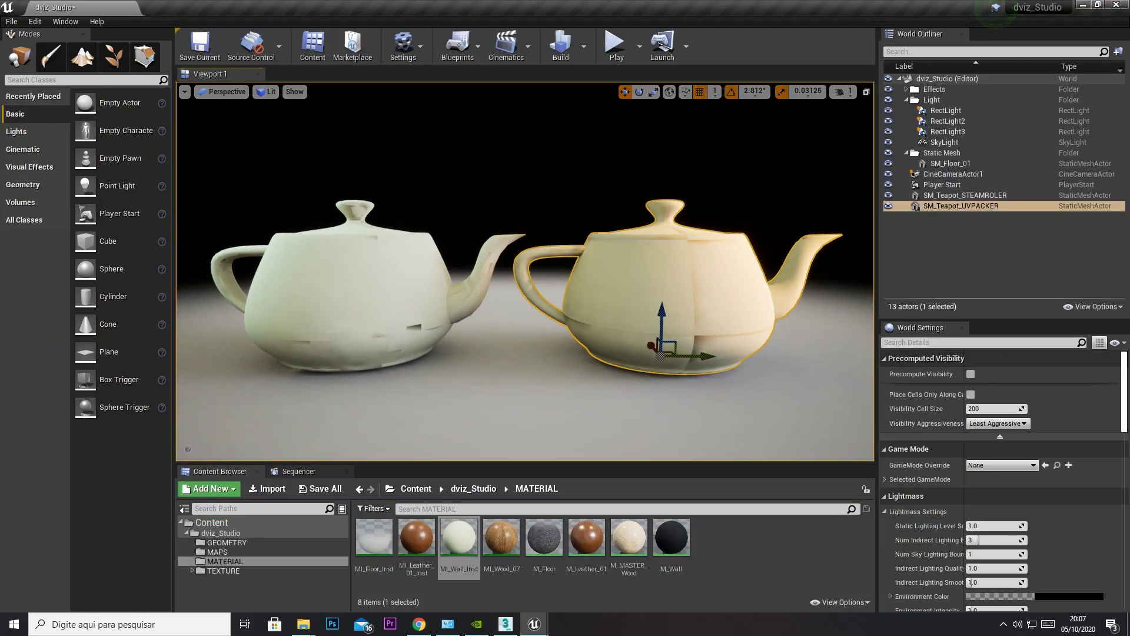
{"action": "key", "text": "F4"}
{"action": "scroll", "coordinate": [850, 294], "scroll_direction": "down", "scroll_amount": 5}
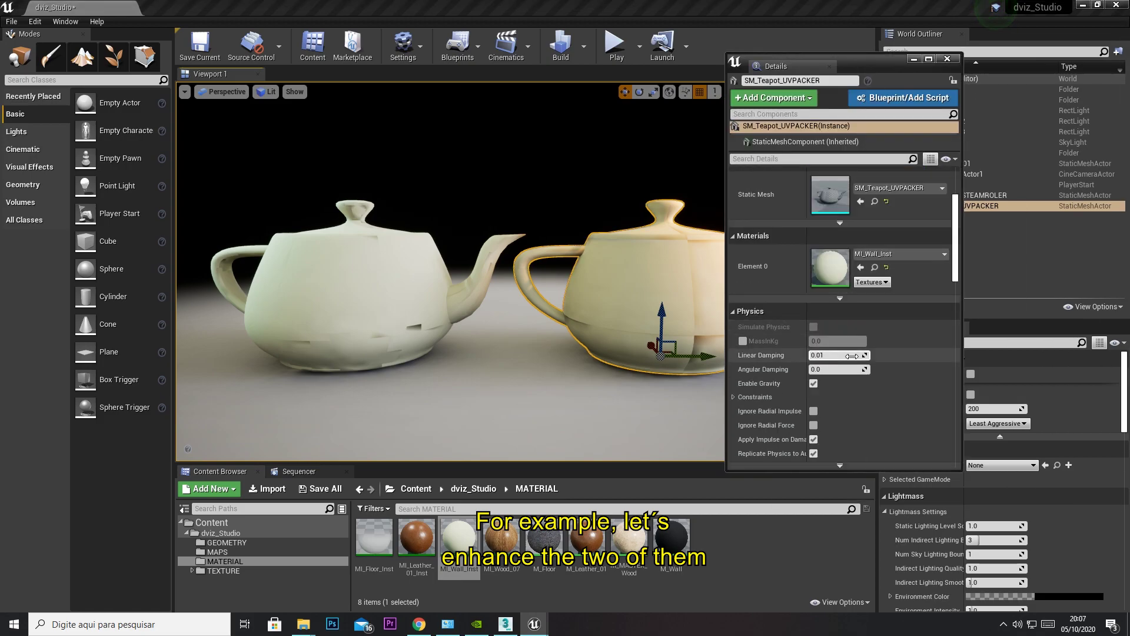
{"action": "scroll", "coordinate": [849, 368], "scroll_direction": "down", "scroll_amount": 5}
{"action": "scroll", "coordinate": [849, 368], "scroll_direction": "down", "scroll_amount": 3}
{"action": "left_click", "coordinate": [742, 410]}
{"action": "left_click", "coordinate": [866, 412]}
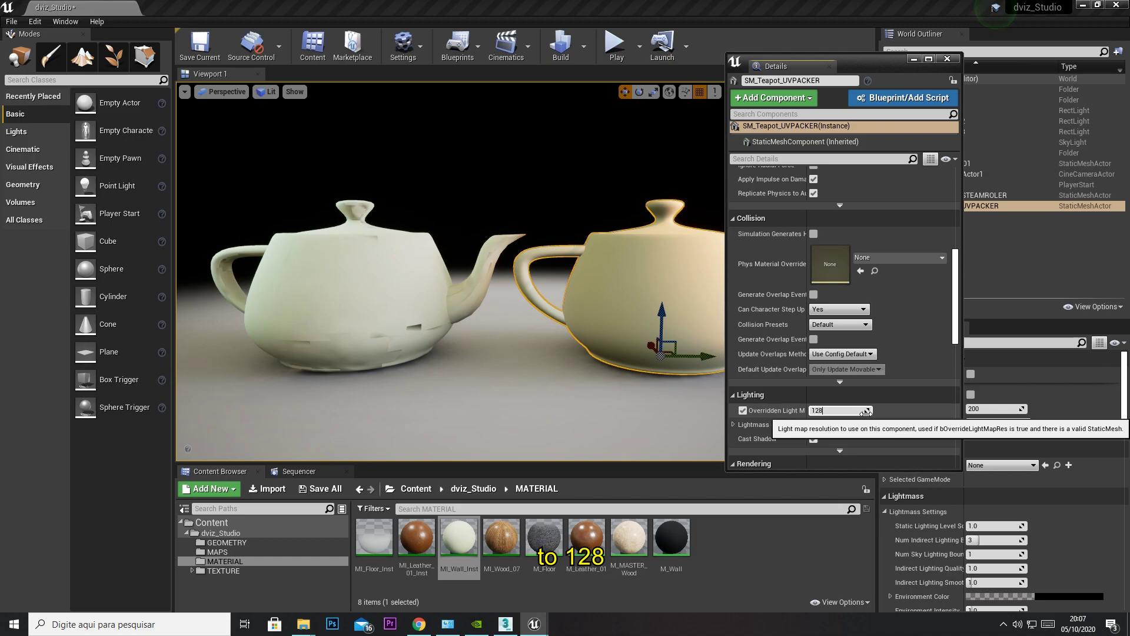
{"action": "left_click", "coordinate": [403, 298]}
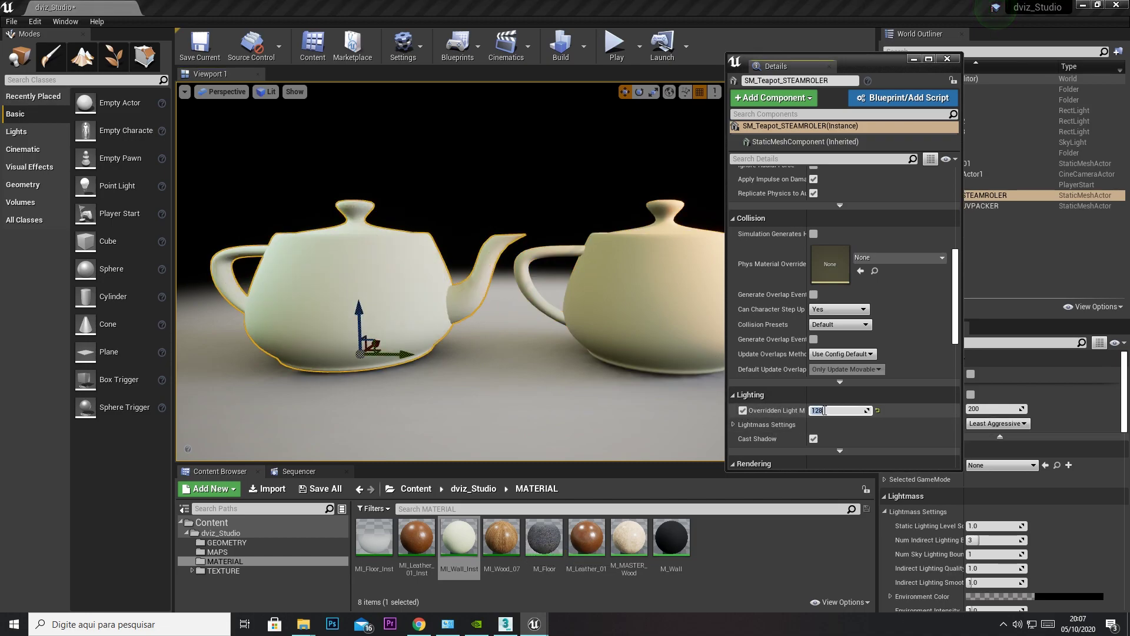
{"action": "left_click", "coordinate": [565, 47]}
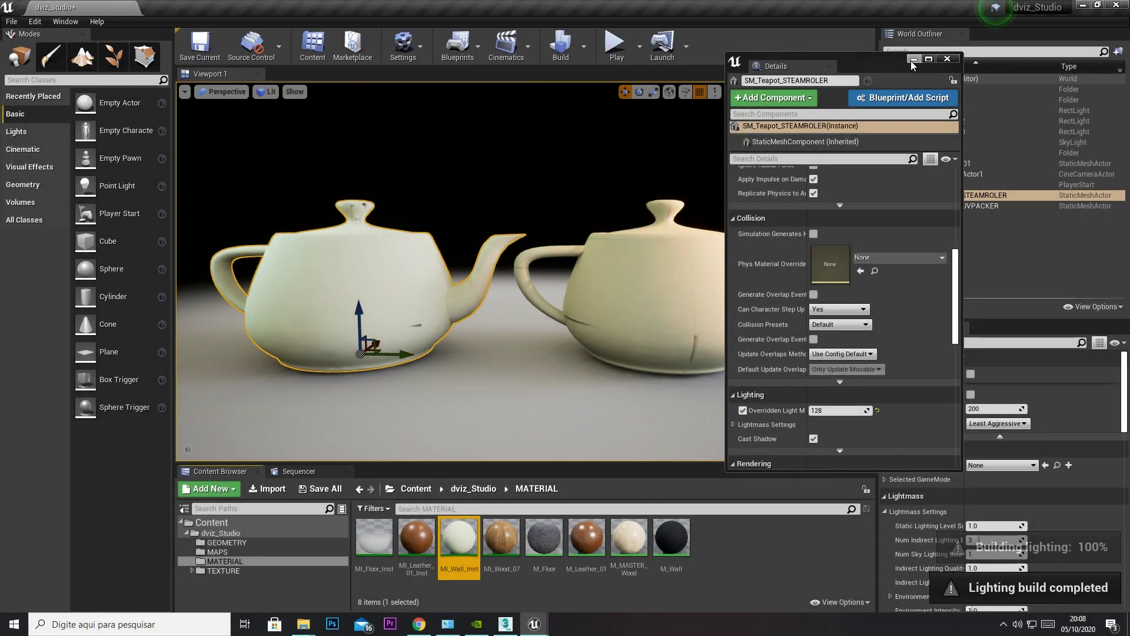
Minimize the floating Details window and switch the viewport to Immersive Mode.
{"action": "left_click", "coordinate": [914, 60]}
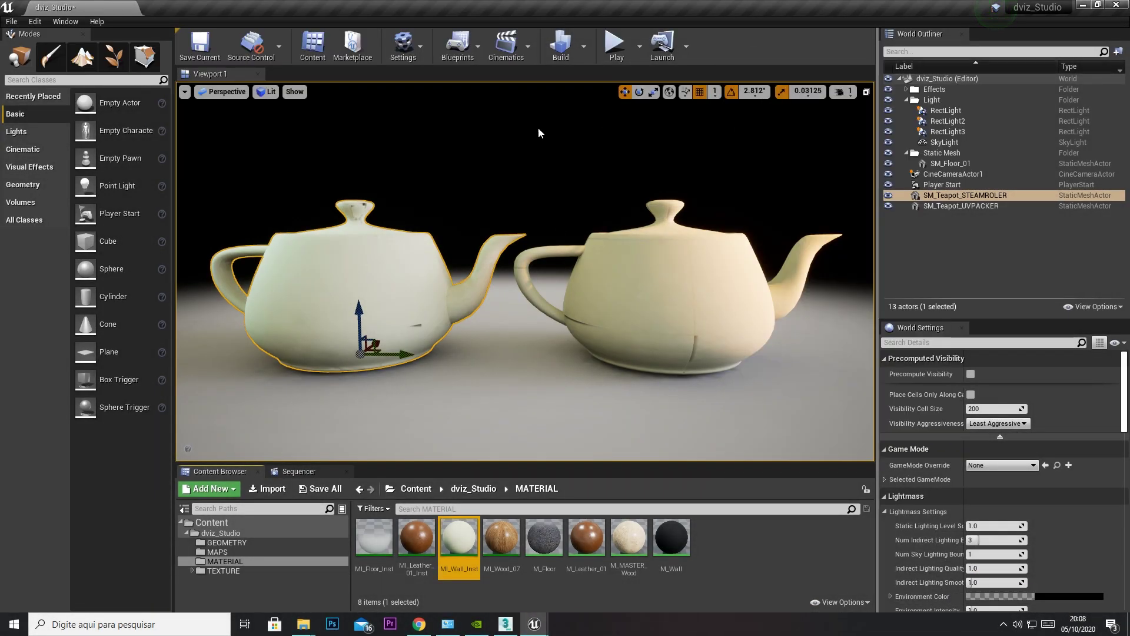
{"action": "left_click", "coordinate": [184, 92]}
{"action": "left_click", "coordinate": [203, 260]}
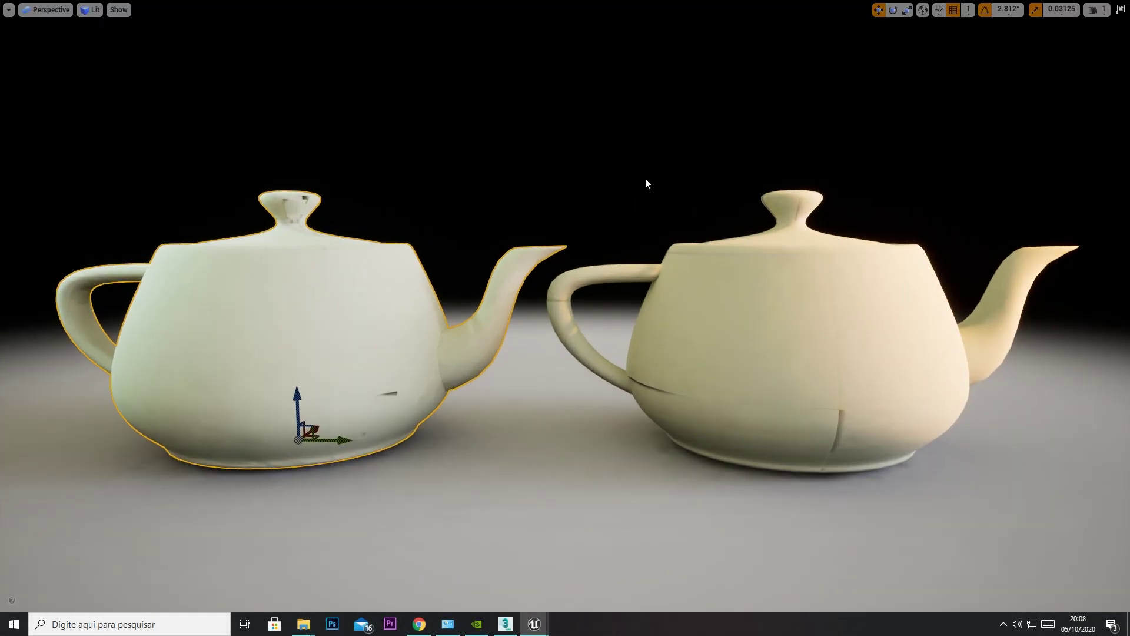
Fly the camera in close to both teapots to see the lightmap seam marks.
{"action": "mouse_move", "coordinate": [618, 295]}
{"action": "left_mouse_down"}
{"action": "mouse_move", "coordinate": [648, 288]}
{"action": "mouse_move", "coordinate": [589, 236]}
{"action": "mouse_move", "coordinate": [471, 235]}
{"action": "left_mouse_up"}
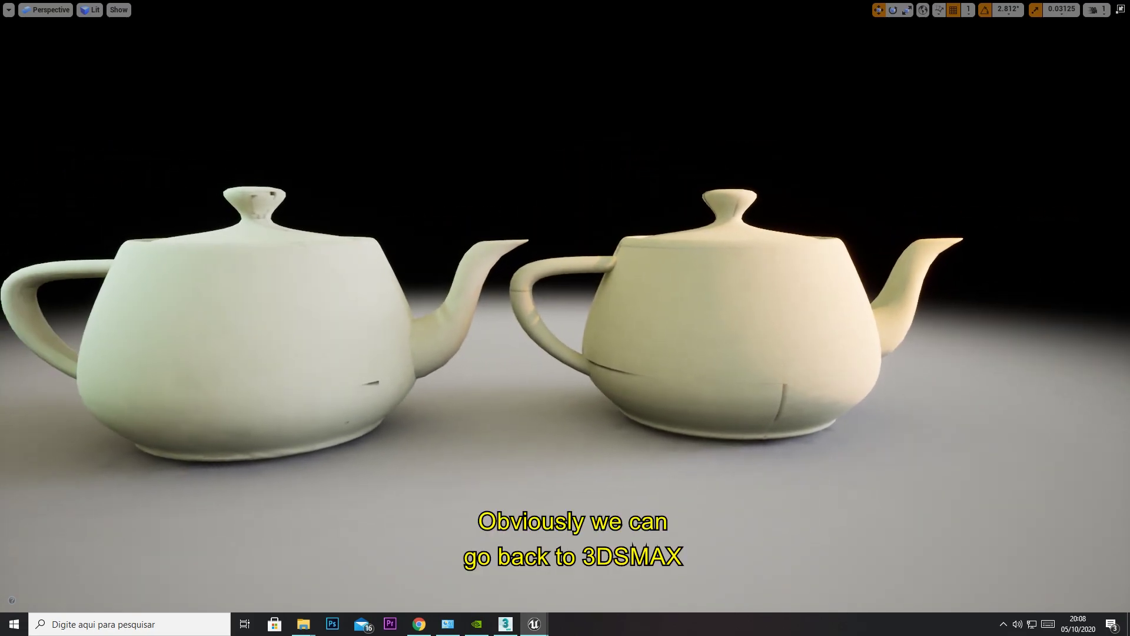
Bring up 3ds Max, select the teapot, then minimize it back to Unreal.
{"action": "left_click", "coordinate": [510, 626]}
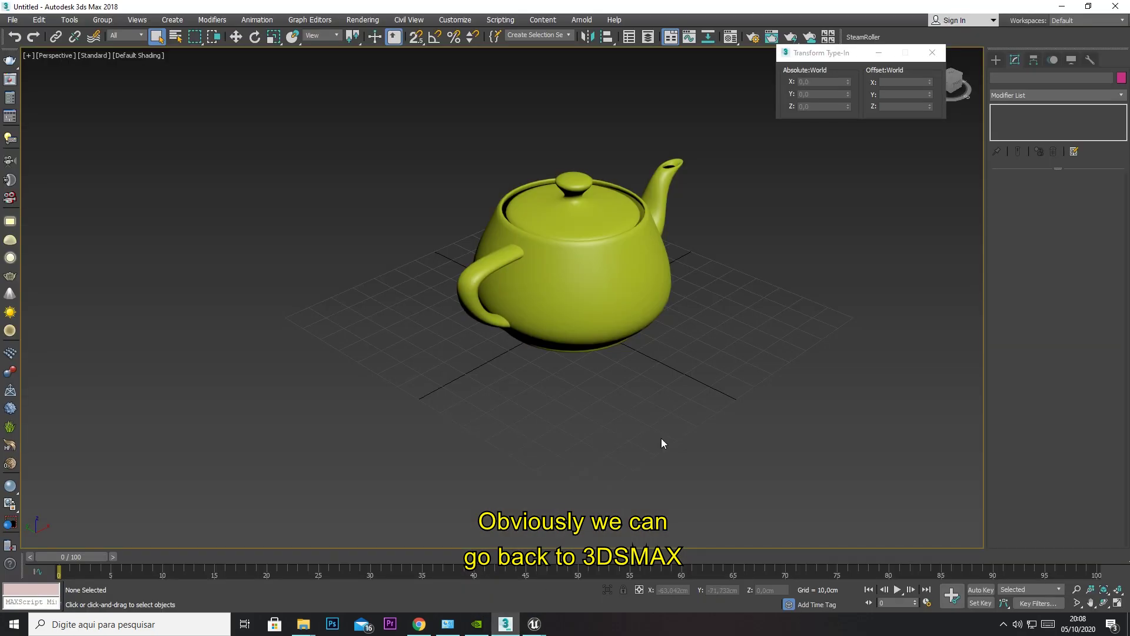
{"action": "left_click", "coordinate": [595, 255]}
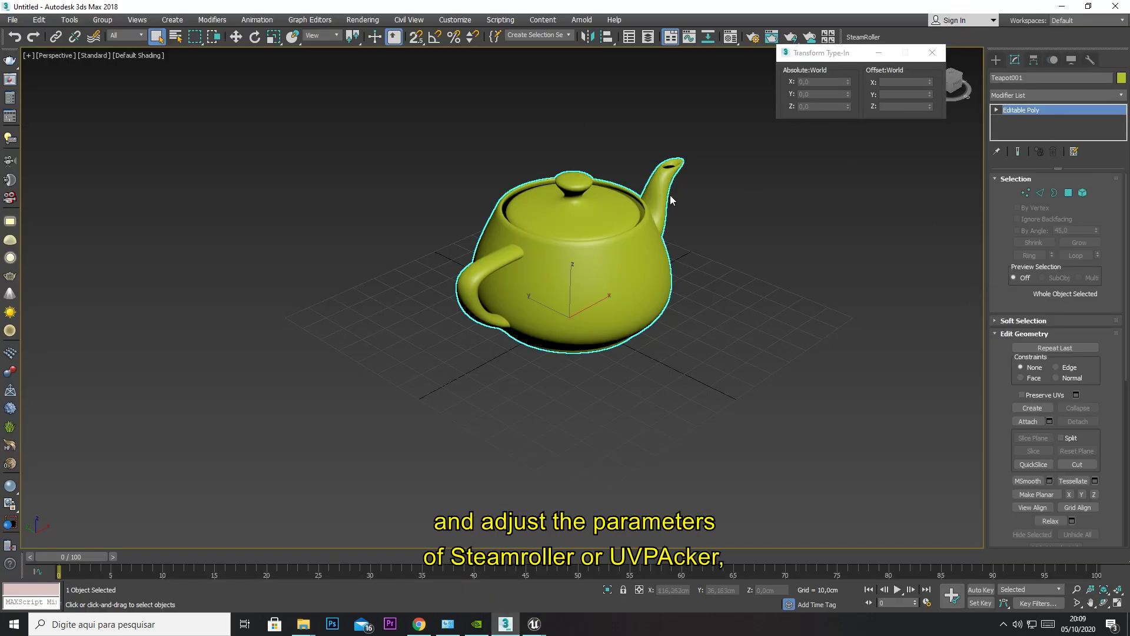
{"action": "left_click", "coordinate": [1062, 9]}
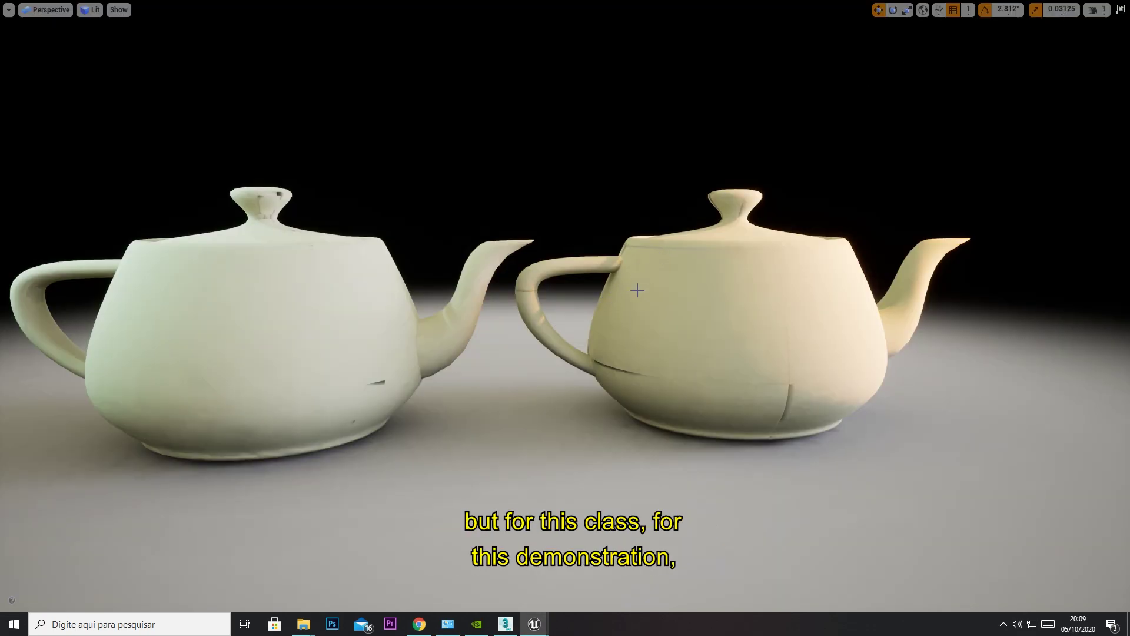
Exit Immersive Mode, add SM_Teapot_STEAMROLER to the selection, and open a Details window for both.
{"action": "middle_click_drag", "start_coordinate": [623, 280], "coordinate": [623, 285]}
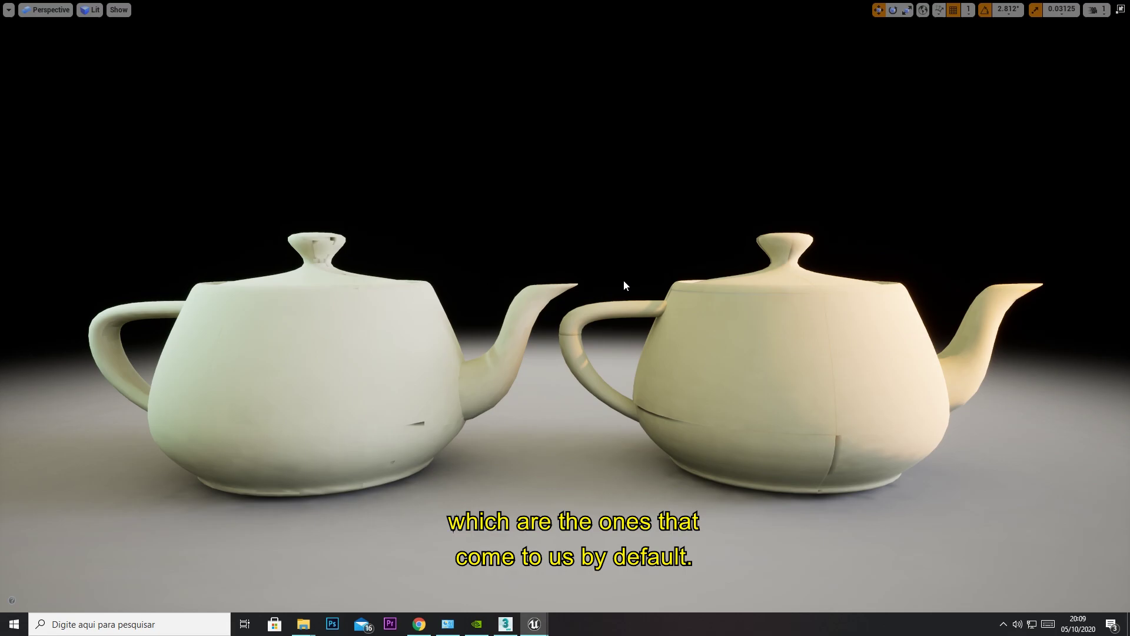
{"action": "left_click", "coordinate": [1120, 8]}
{"action": "left_click", "coordinate": [403, 310], "text": "ctrl"}
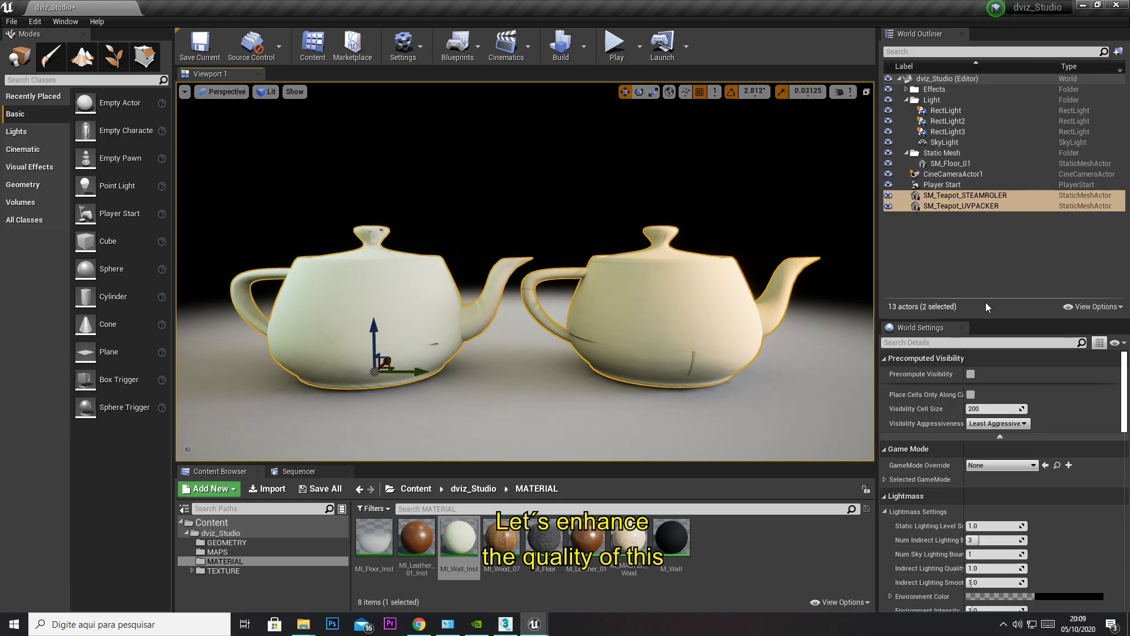
{"action": "left_click", "coordinate": [65, 21]}
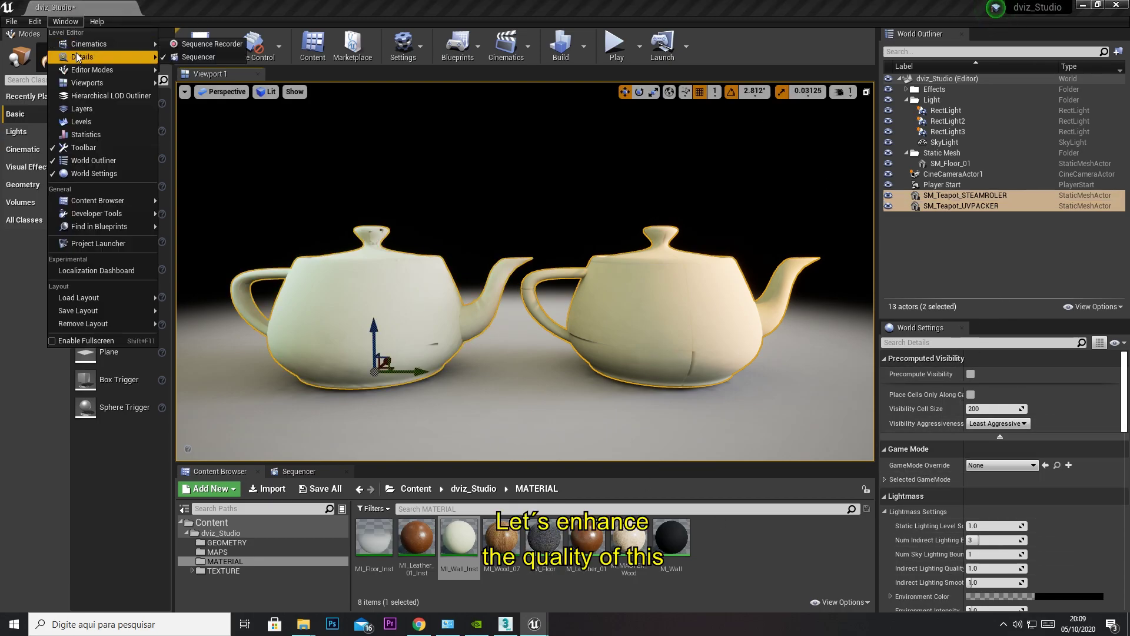
{"action": "mouse_move", "coordinate": [85, 59]}
{"action": "left_click", "coordinate": [193, 95]}
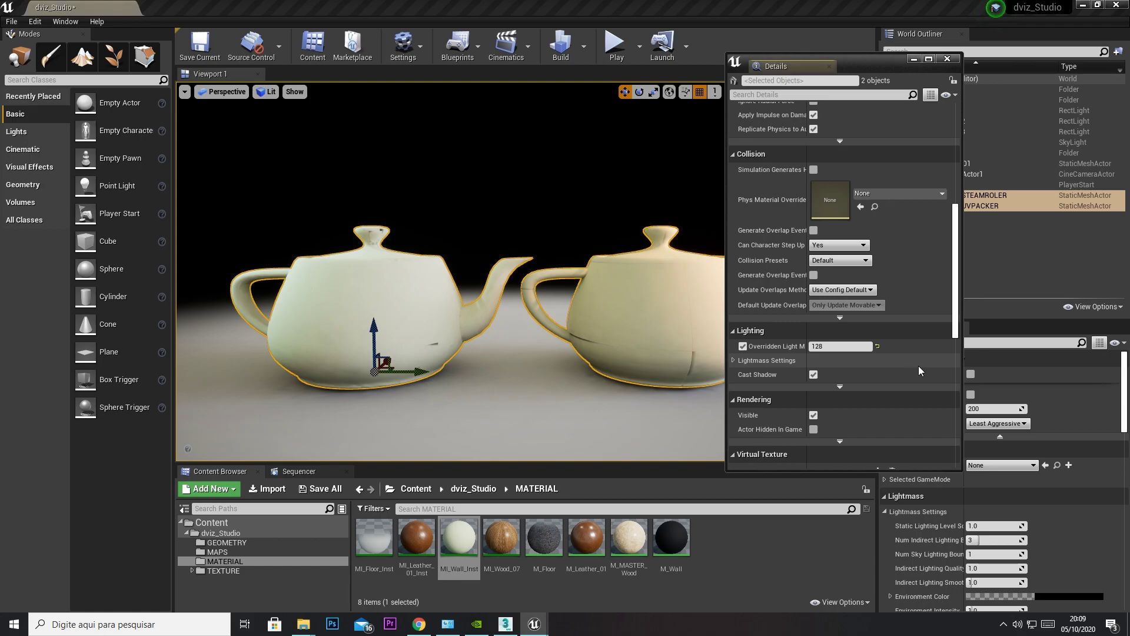
Set both teapots' Overridden Light Map Res to 256, rebuild lighting, and minimize Details.
{"action": "left_click", "coordinate": [822, 348]}
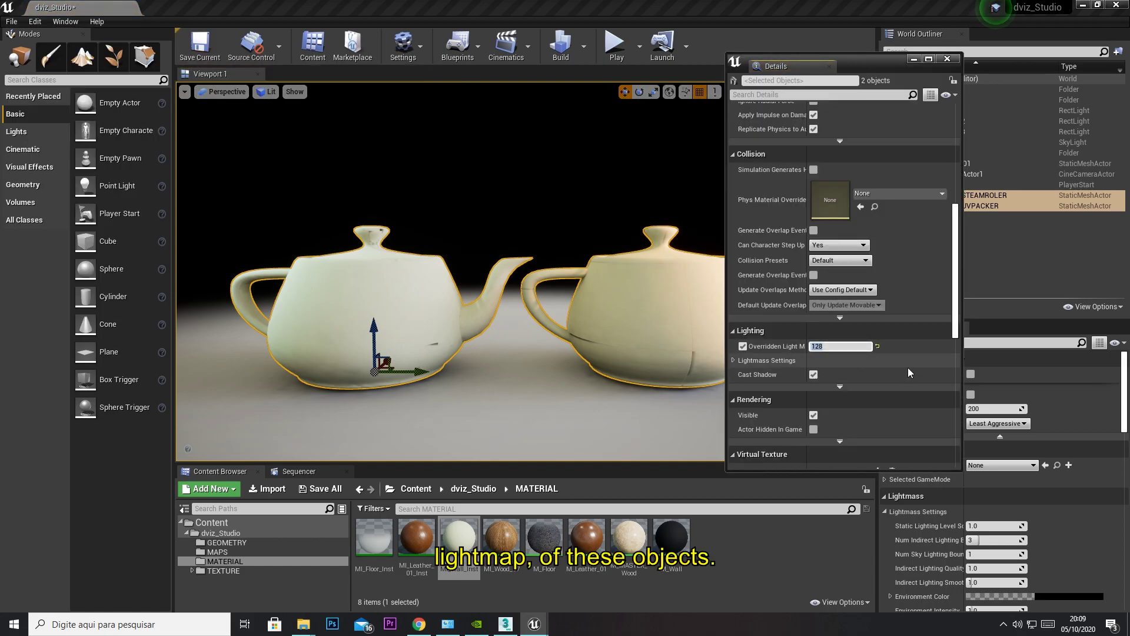
{"action": "type", "text": "256"}
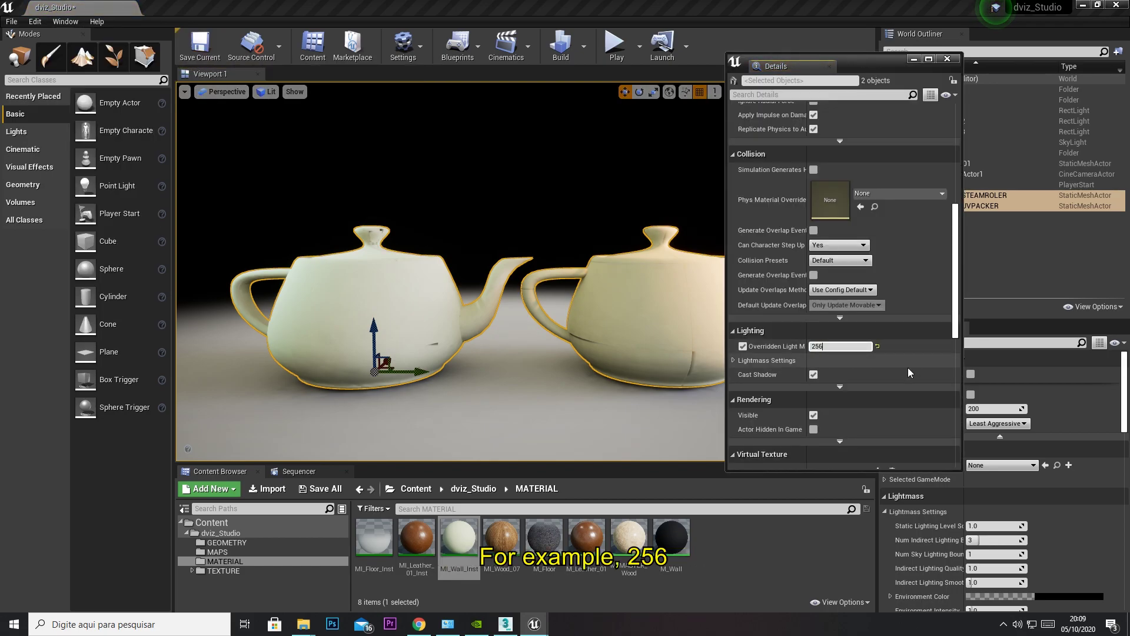
{"action": "key", "text": "Return"}
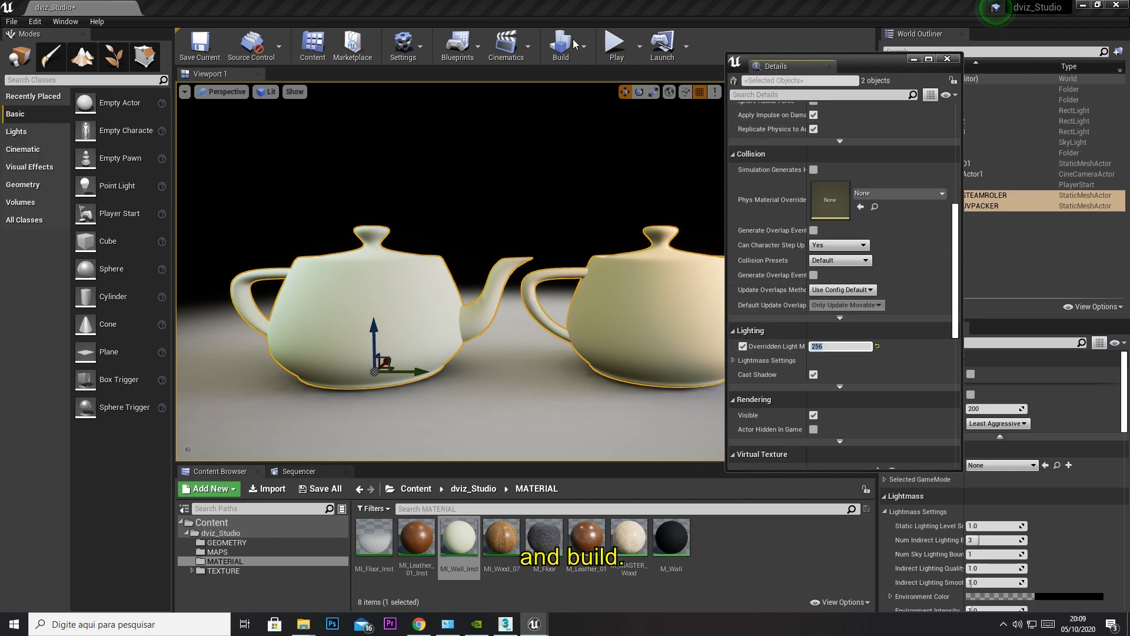
{"action": "left_click", "coordinate": [574, 44]}
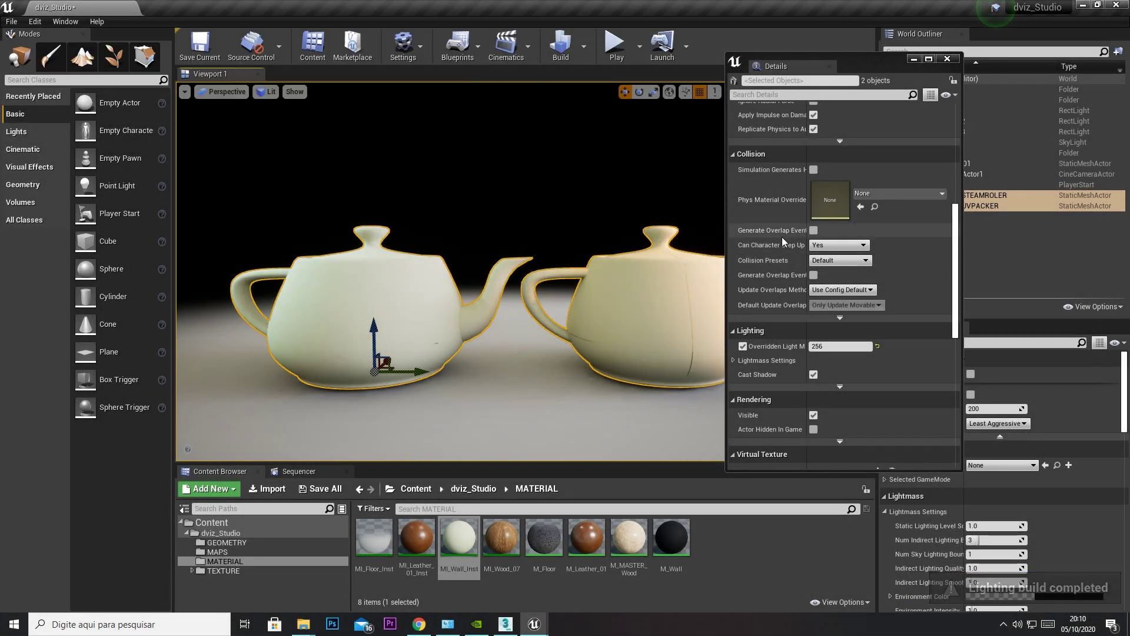
{"action": "left_click", "coordinate": [917, 60]}
Switch to Immersive Mode and fly around the left teapot inspecting its seams.
{"action": "left_click", "coordinate": [185, 91]}
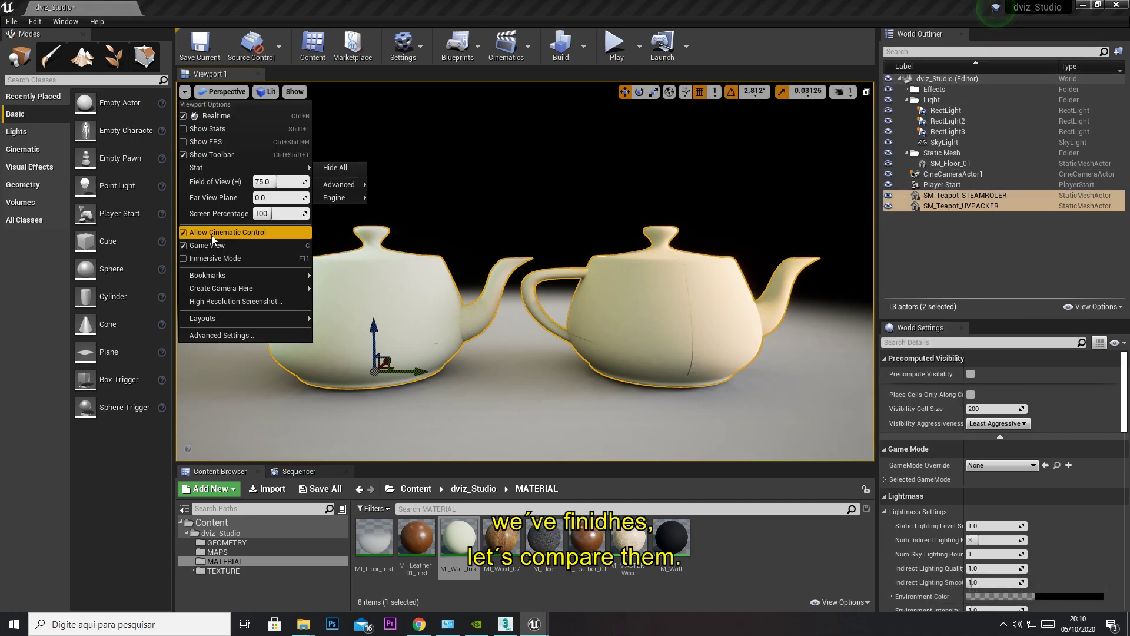
{"action": "left_click", "coordinate": [213, 258]}
{"action": "right_click_drag", "start_coordinate": [453, 344], "coordinate": [480, 322]}
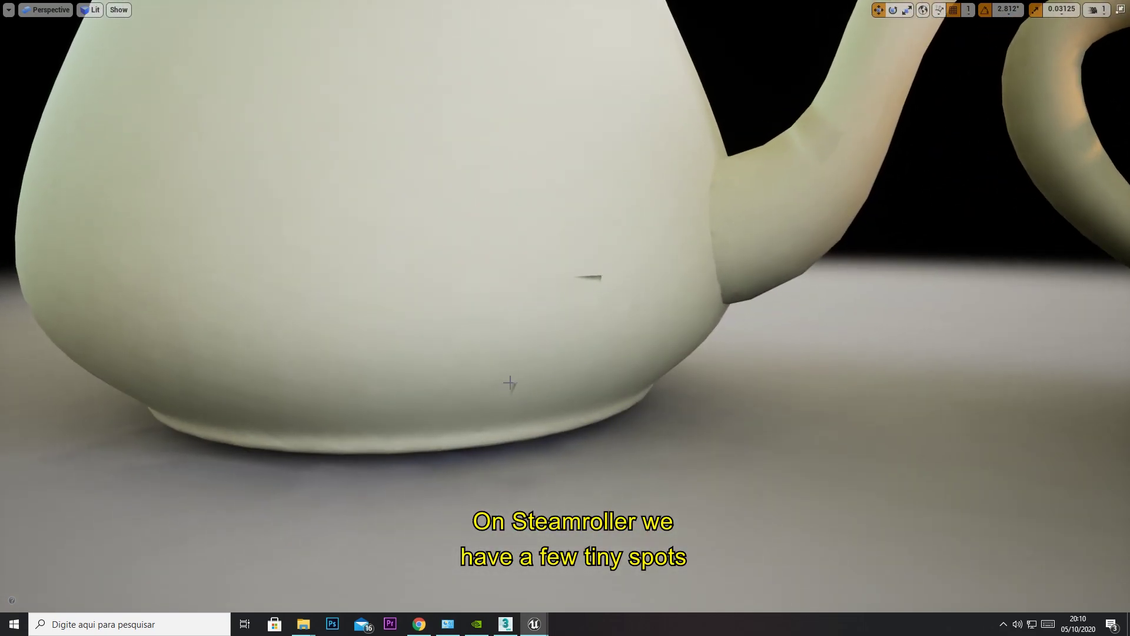
{"action": "right_click_drag", "start_coordinate": [510, 383], "coordinate": [509, 383]}
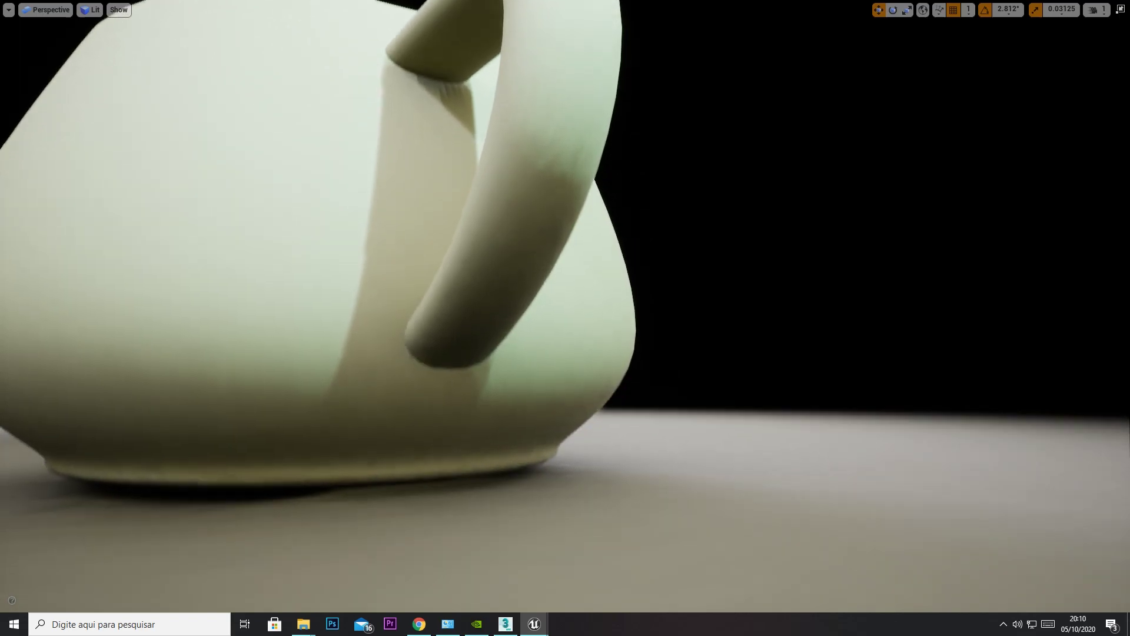
{"action": "right_click_drag", "start_coordinate": [589, 53], "coordinate": [562, 63]}
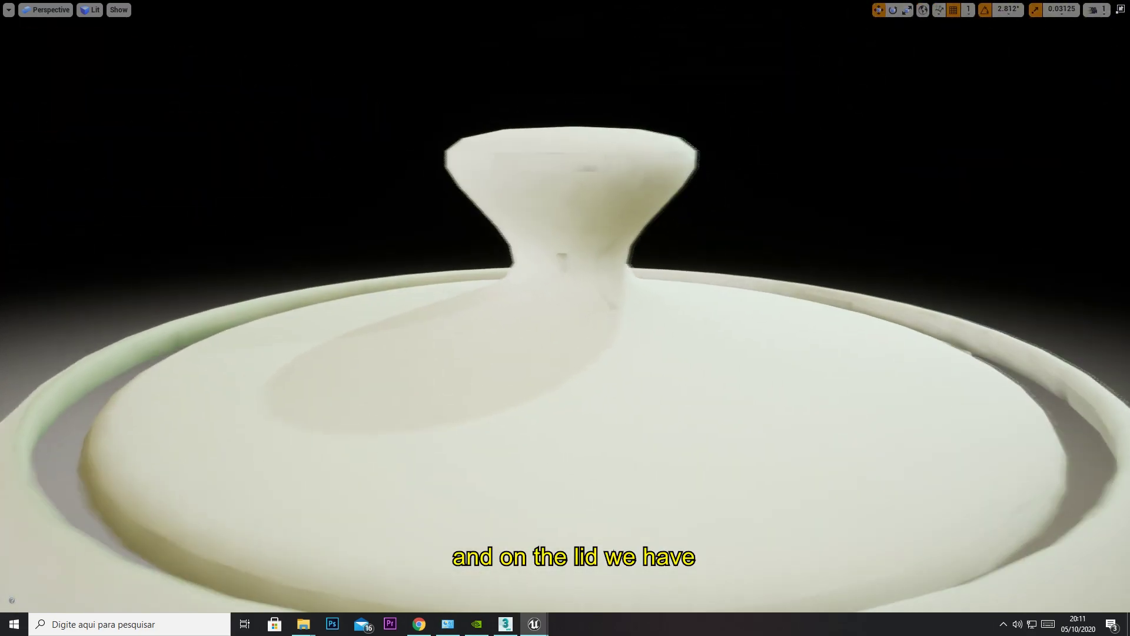
{"action": "right_click_drag", "start_coordinate": [691, 224], "coordinate": [691, 223]}
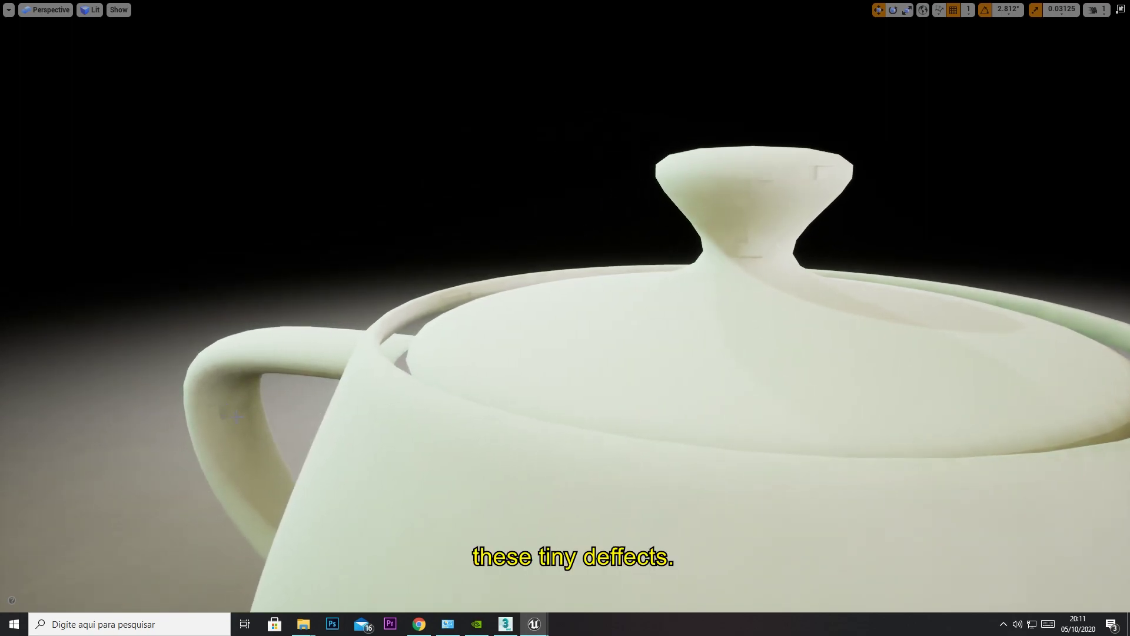
Fly to the yellow teapot, inspect its lid seam, then frame both teapots.
{"action": "right_click_drag", "start_coordinate": [430, 393], "coordinate": [431, 393]}
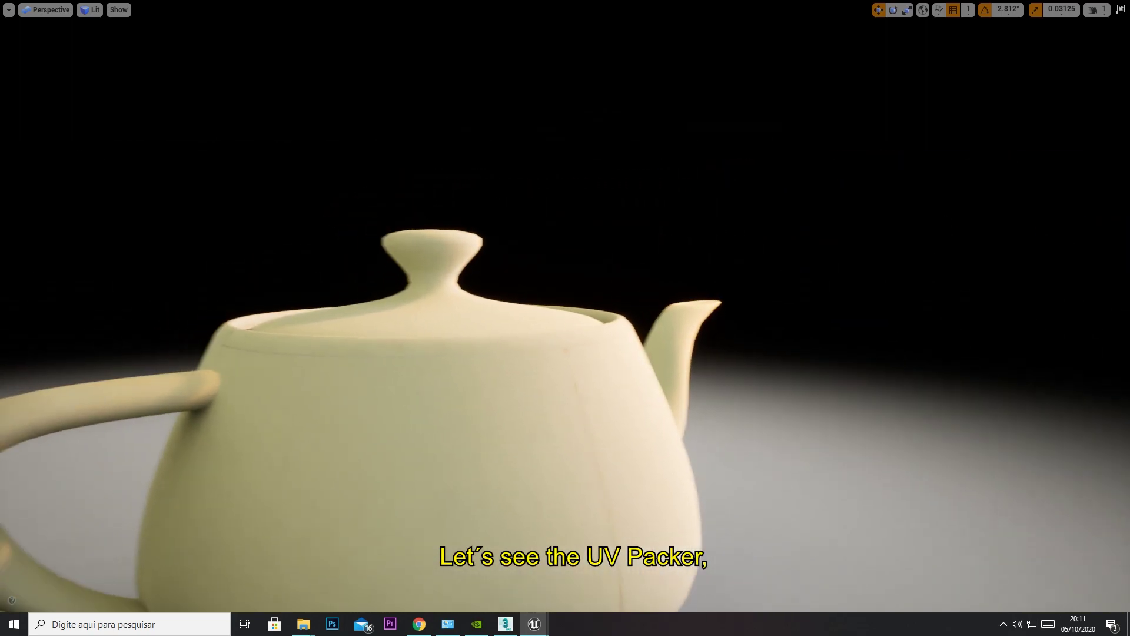
{"action": "right_click_drag", "start_coordinate": [566, 429], "coordinate": [566, 429]}
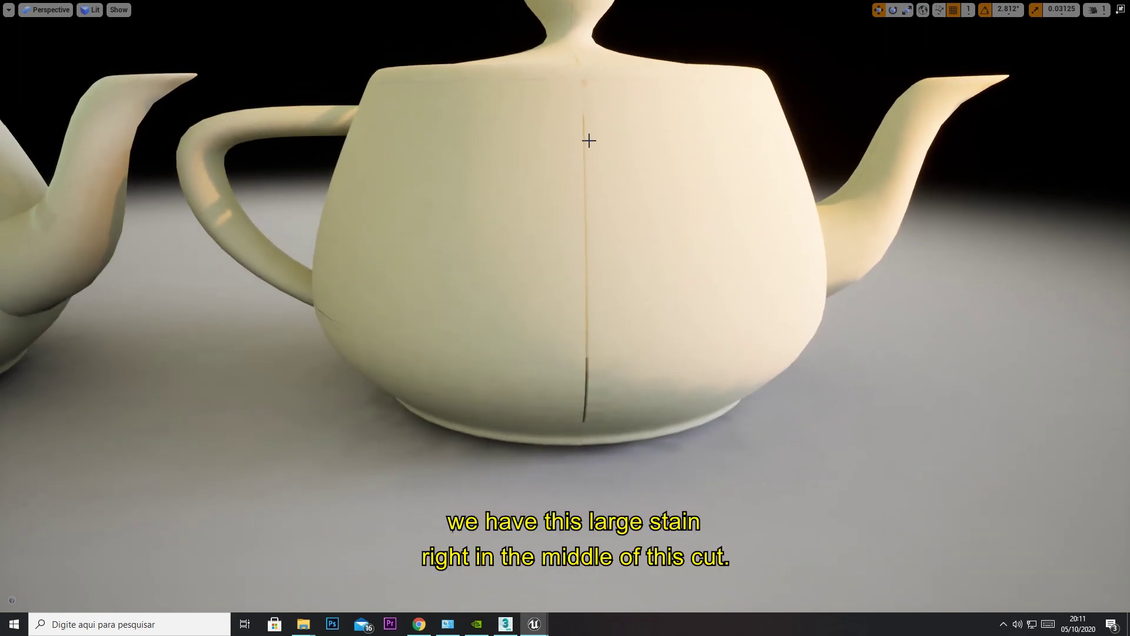
{"action": "right_click_drag", "start_coordinate": [594, 394], "coordinate": [594, 395]}
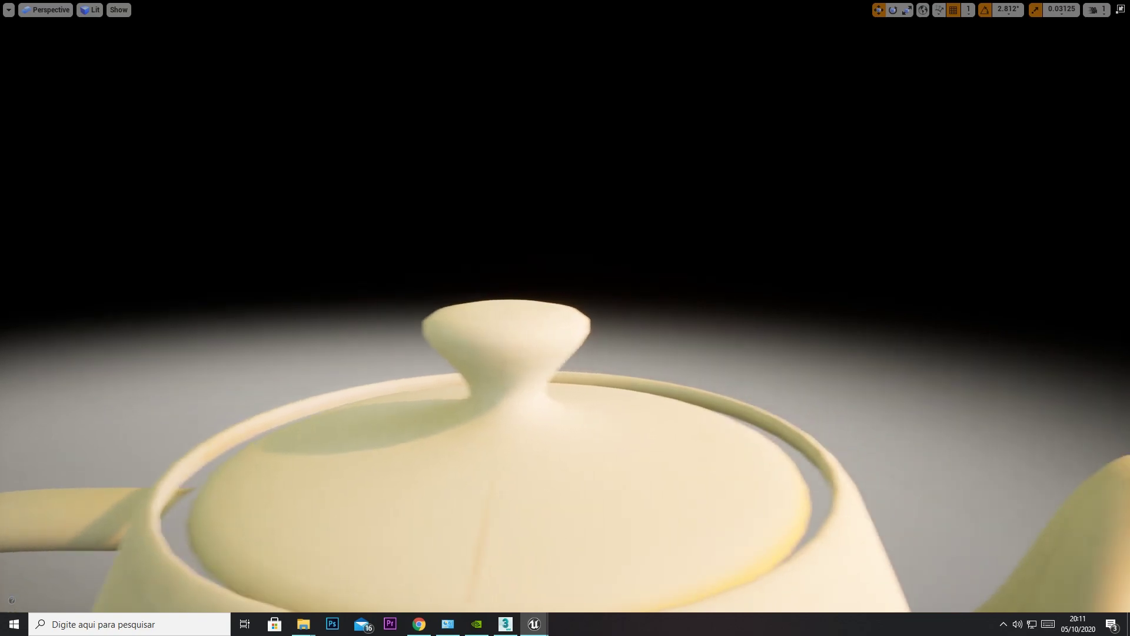
{"action": "right_click_drag", "start_coordinate": [575, 472], "coordinate": [574, 467]}
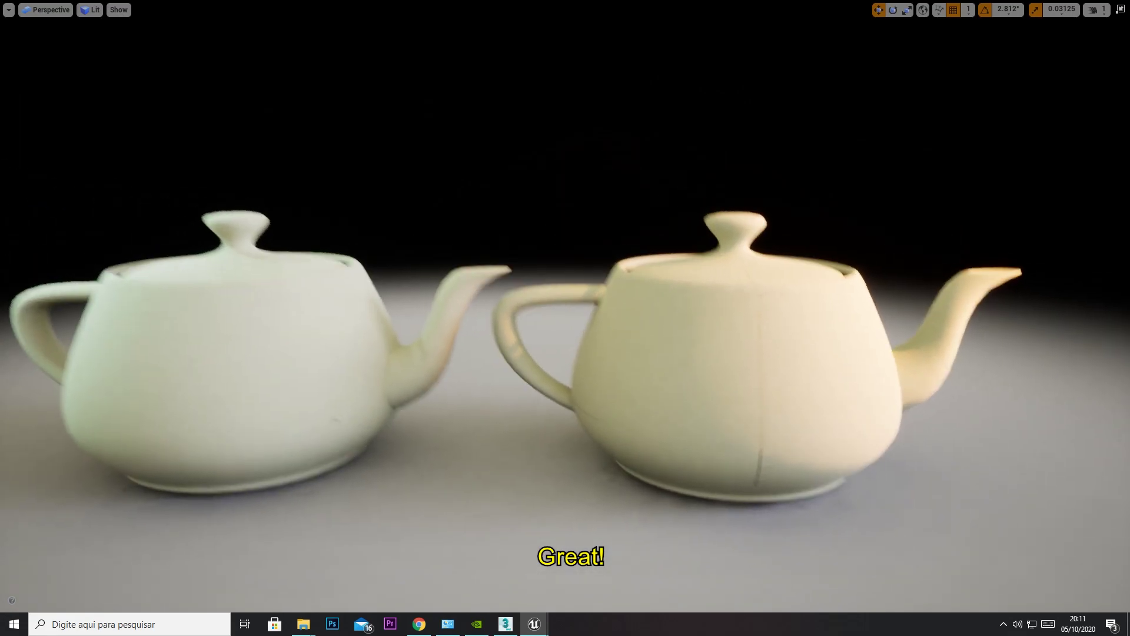
{"action": "right_click_drag", "start_coordinate": [662, 392], "coordinate": [663, 392]}
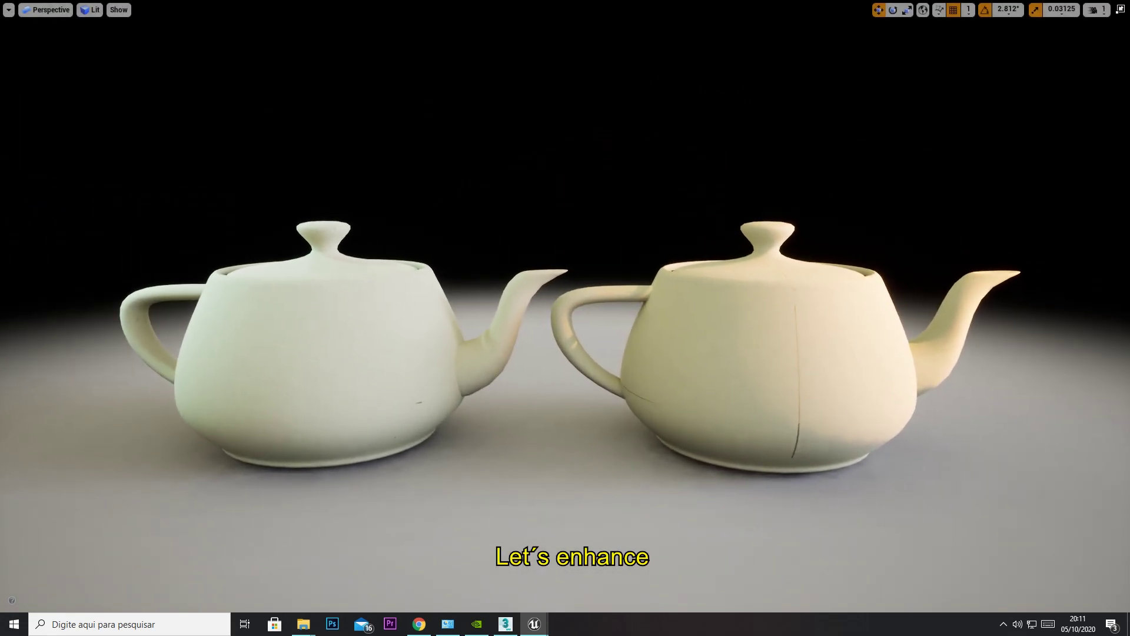
Exit Immersive Mode, select both teapots, and open the Details 1 window.
{"action": "left_click", "coordinate": [1121, 8]}
{"action": "left_click", "coordinate": [650, 328]}
{"action": "left_click", "coordinate": [437, 329], "text": "ctrl"}
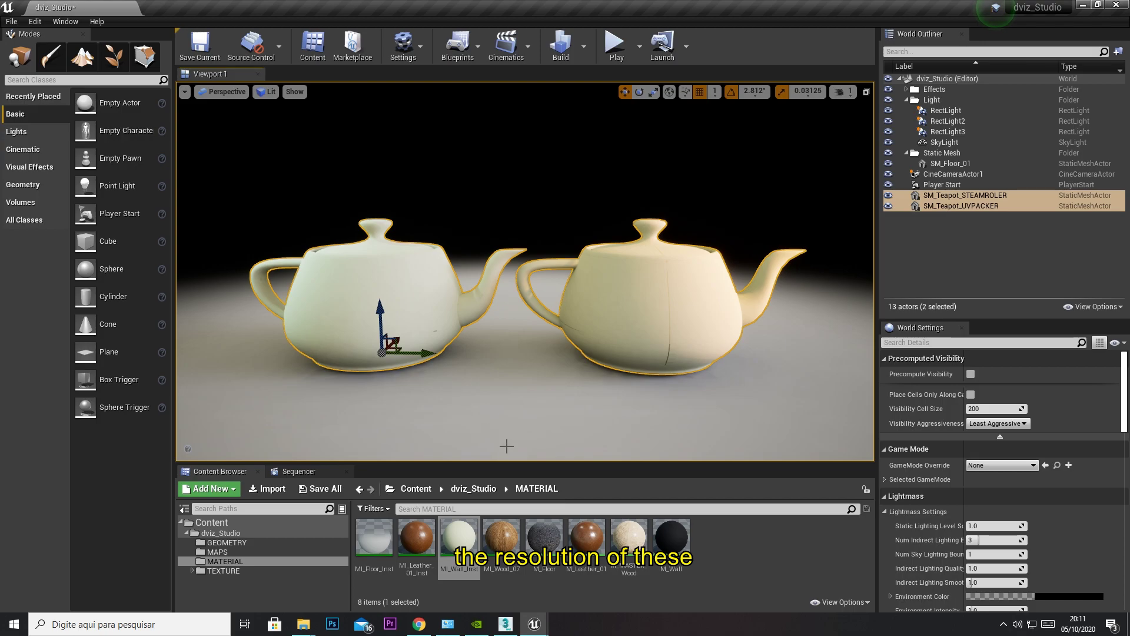
{"action": "left_click", "coordinate": [66, 21]}
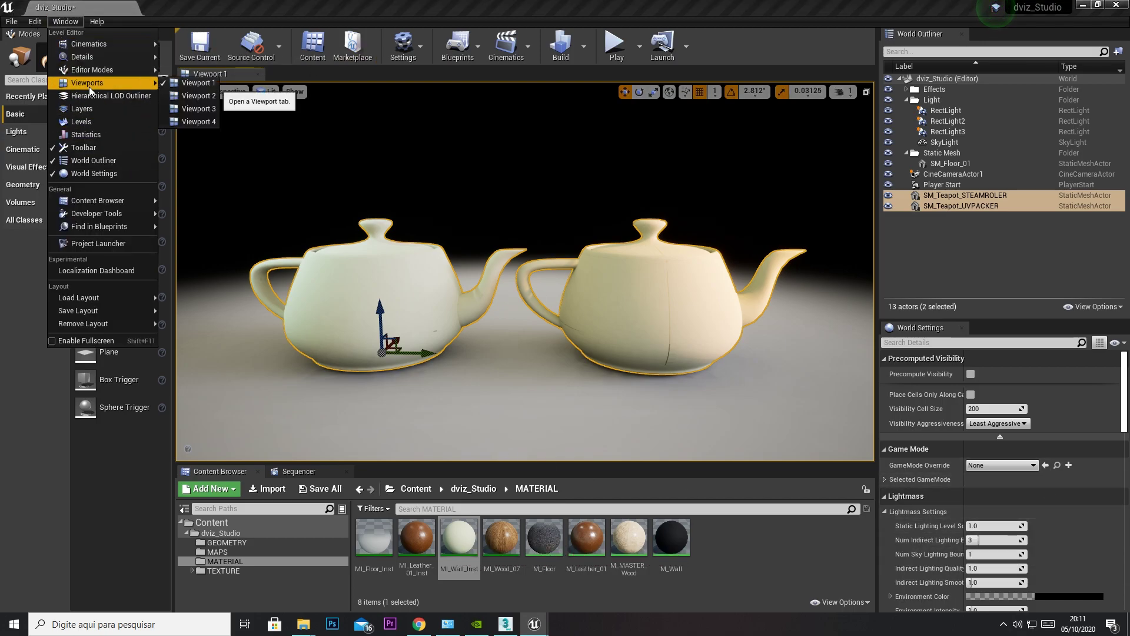
{"action": "mouse_move", "coordinate": [93, 56]}
{"action": "left_click", "coordinate": [182, 56]}
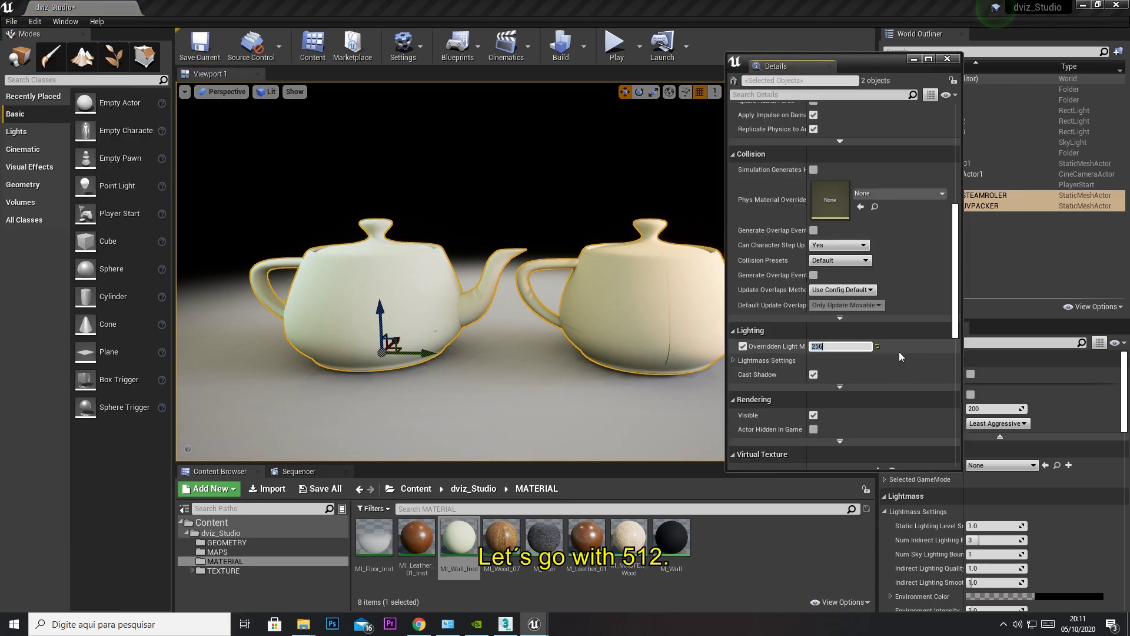
Set Overridden Light Map Res to 512 and start a new lighting build.
{"action": "type", "text": "512"}
{"action": "key", "text": "Return"}
{"action": "left_click", "coordinate": [561, 44]}
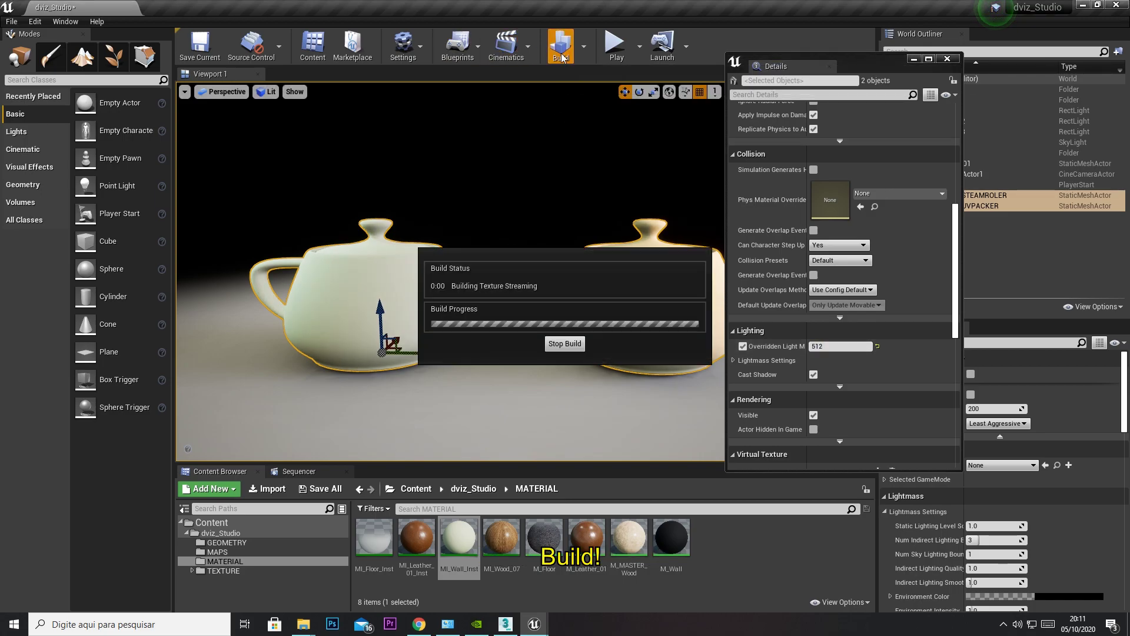
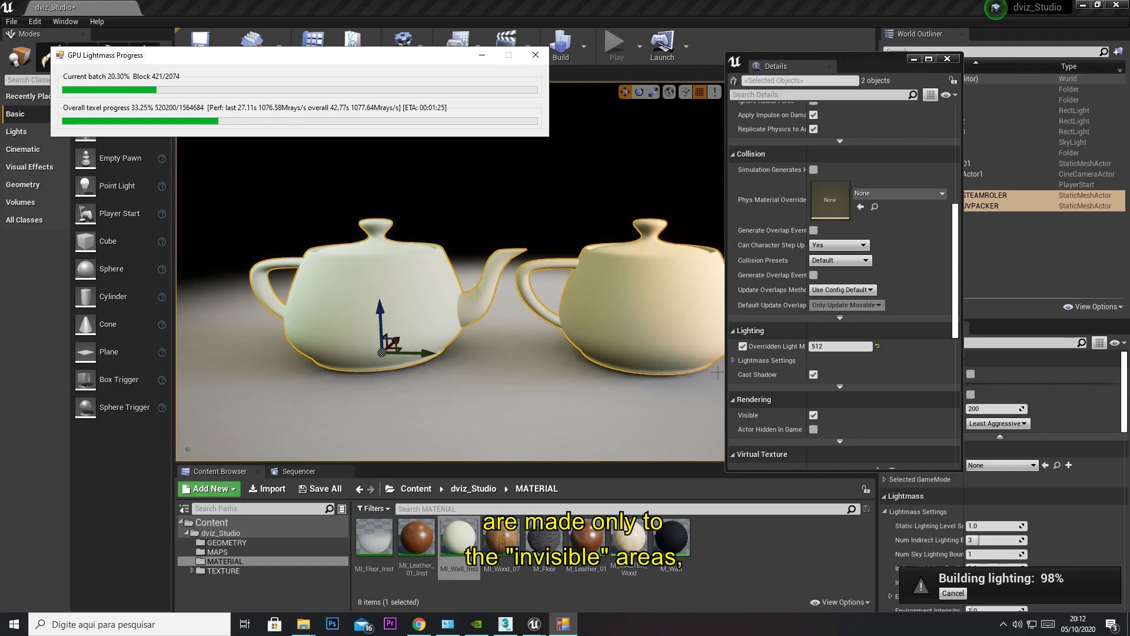
Let the GPU Lightmass build finish with both teapots overridden to 512 lightmap resolution.
{"action": "left_click", "coordinate": [848, 346]}
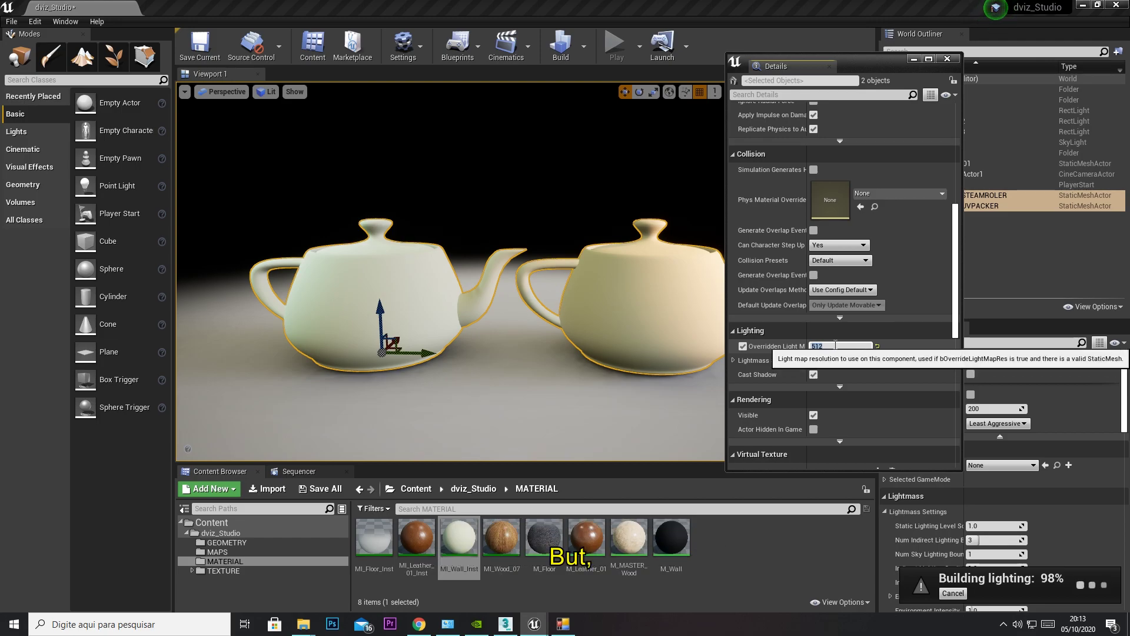
{"action": "left_click", "coordinate": [568, 621]}
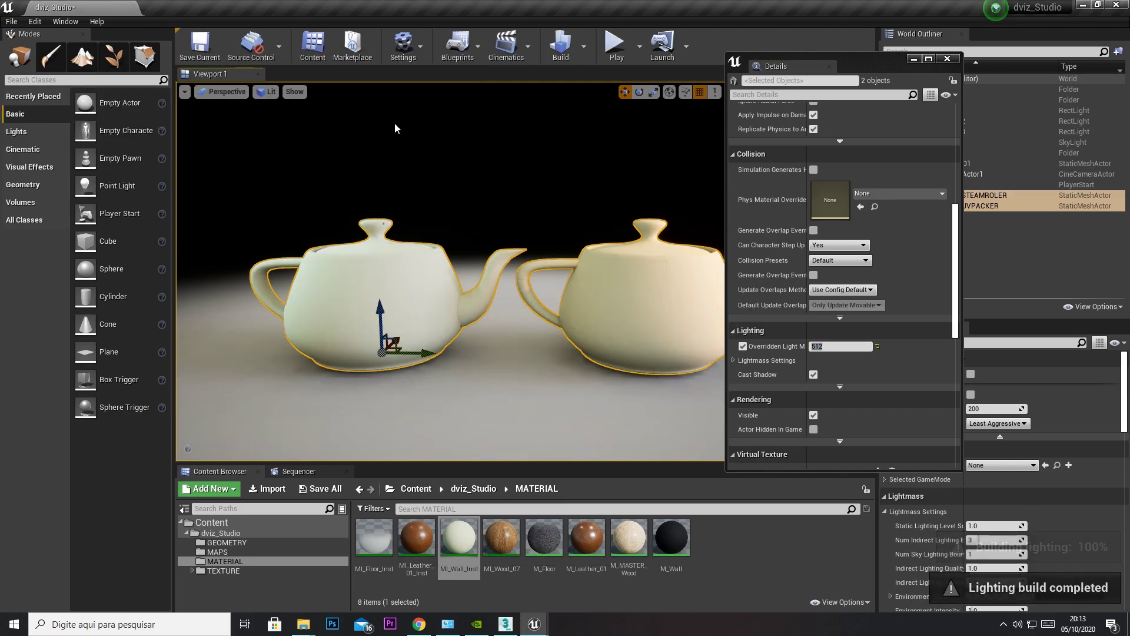
Close the floating Details window, clear the selection and switch the viewport to Immersive Mode.
{"action": "left_click", "coordinate": [894, 67]}
{"action": "key", "text": "Escape"}
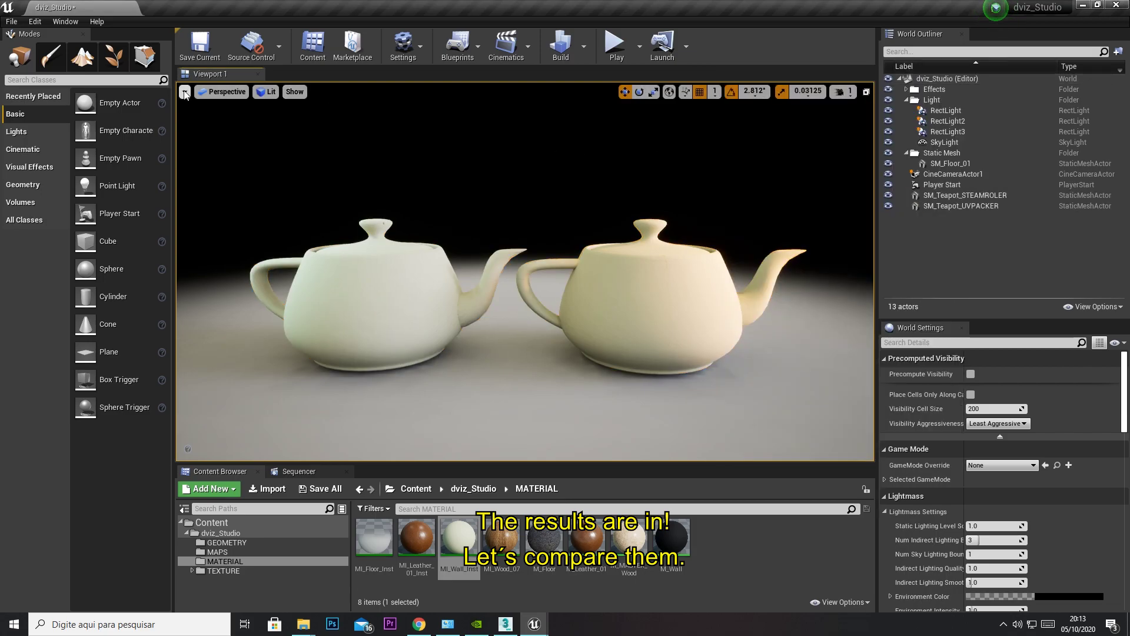
{"action": "left_click", "coordinate": [184, 94]}
{"action": "left_click", "coordinate": [206, 252]}
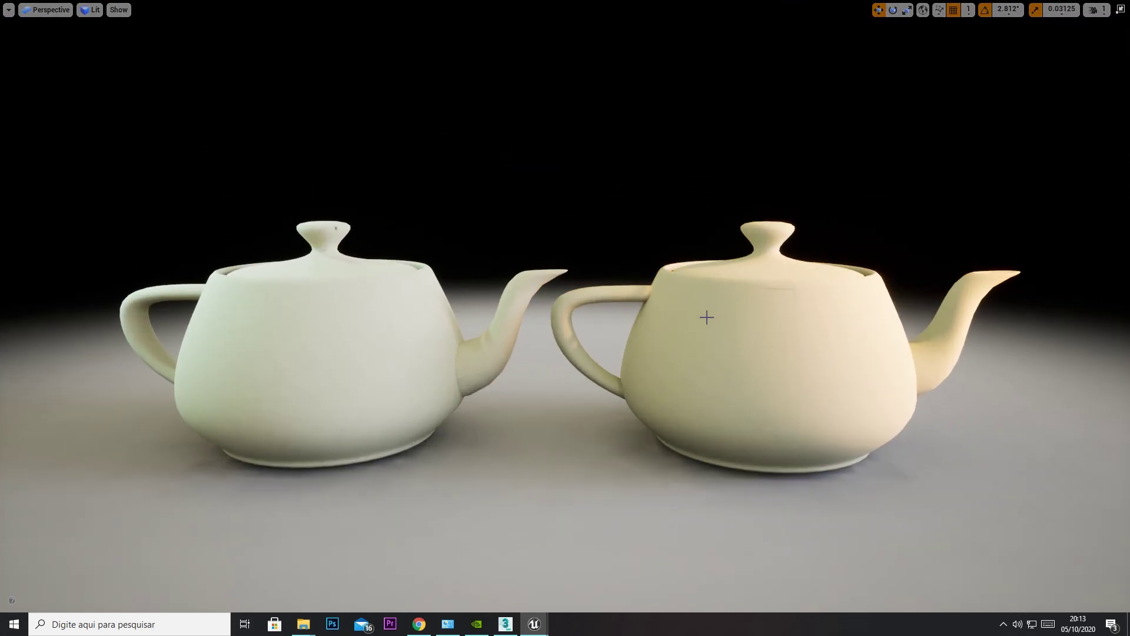
Inspect the baked teapots' bodies and lids up close, then select the right teapot and restore the editor layout.
{"action": "mouse_move", "coordinate": [706, 317]}
{"action": "left_mouse_down"}
{"action": "mouse_move", "coordinate": [689, 147]}
{"action": "mouse_move", "coordinate": [530, 147]}
{"action": "mouse_move", "coordinate": [412, 206]}
{"action": "mouse_move", "coordinate": [88, 259]}
{"action": "left_mouse_up"}
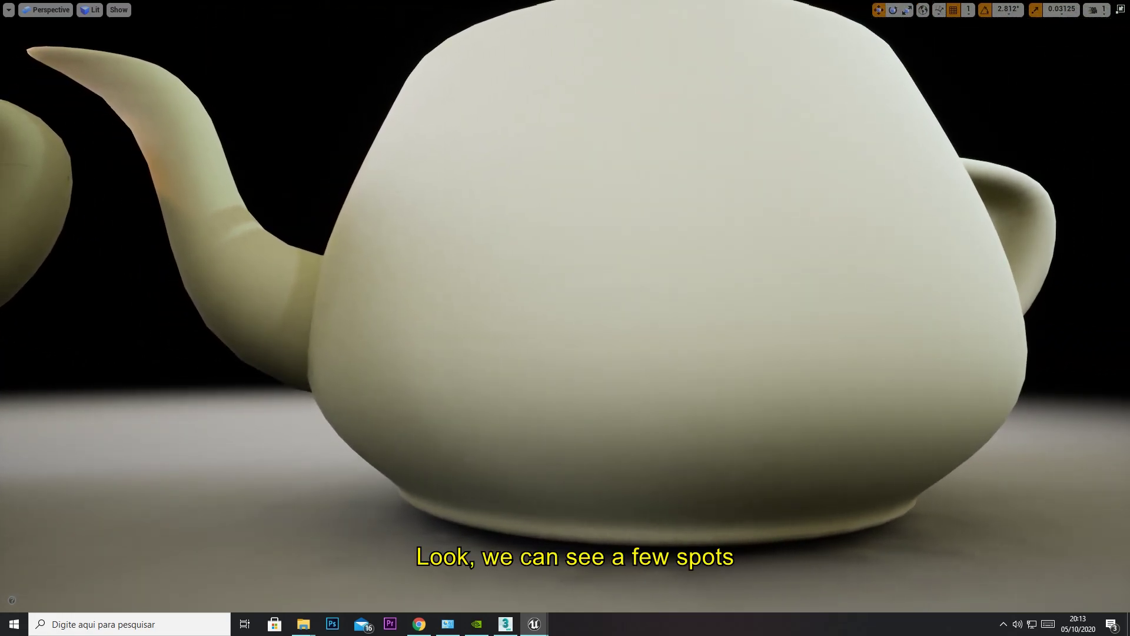
{"action": "mouse_move", "coordinate": [516, 435]}
{"action": "left_mouse_down", "text": "alt"}
{"action": "mouse_move", "coordinate": [495, 433]}
{"action": "mouse_move", "coordinate": [492, 502]}
{"action": "left_mouse_up", "text": "alt"}
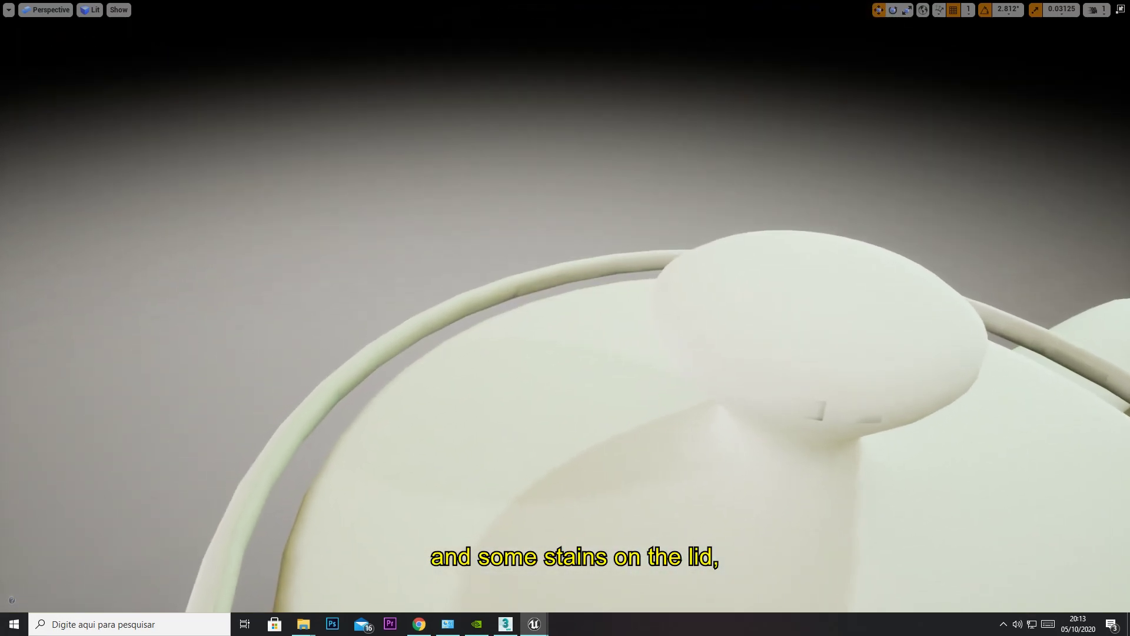
{"action": "left_click_drag", "start_coordinate": [673, 312], "coordinate": [673, 354], "text": "alt"}
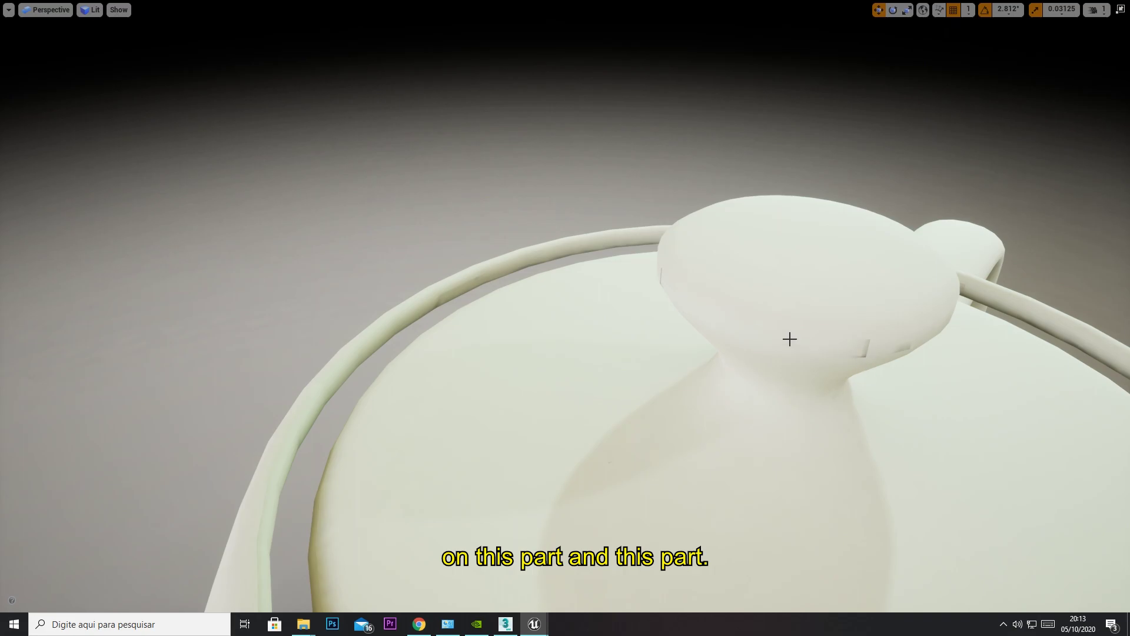
{"action": "left_click_drag", "start_coordinate": [663, 280], "coordinate": [662, 236], "text": "alt"}
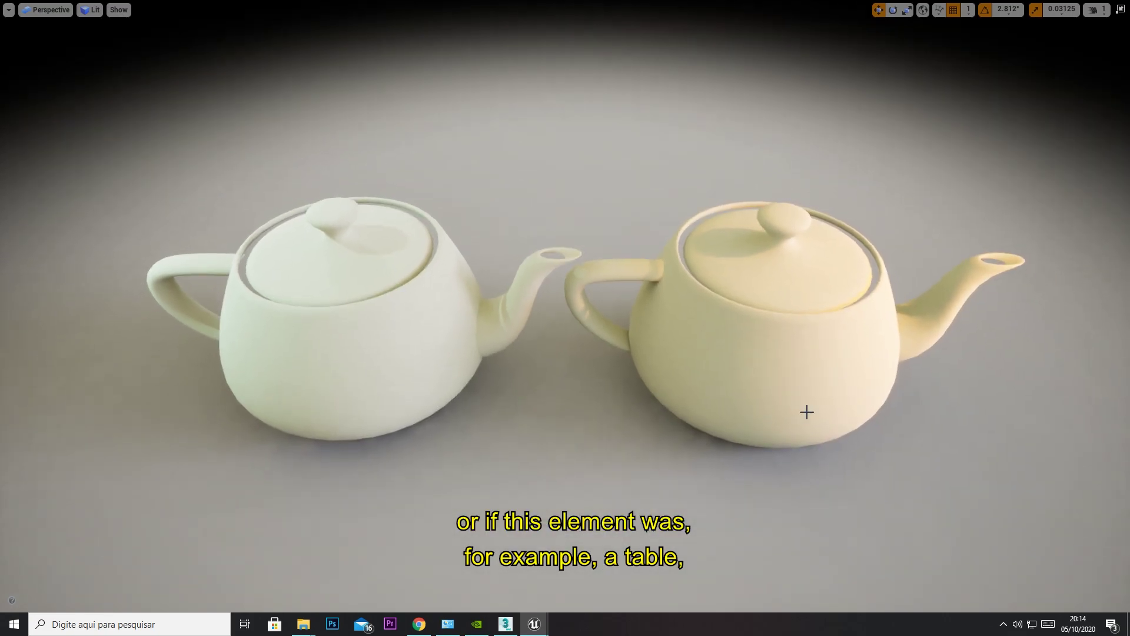
{"action": "left_click", "coordinate": [804, 411]}
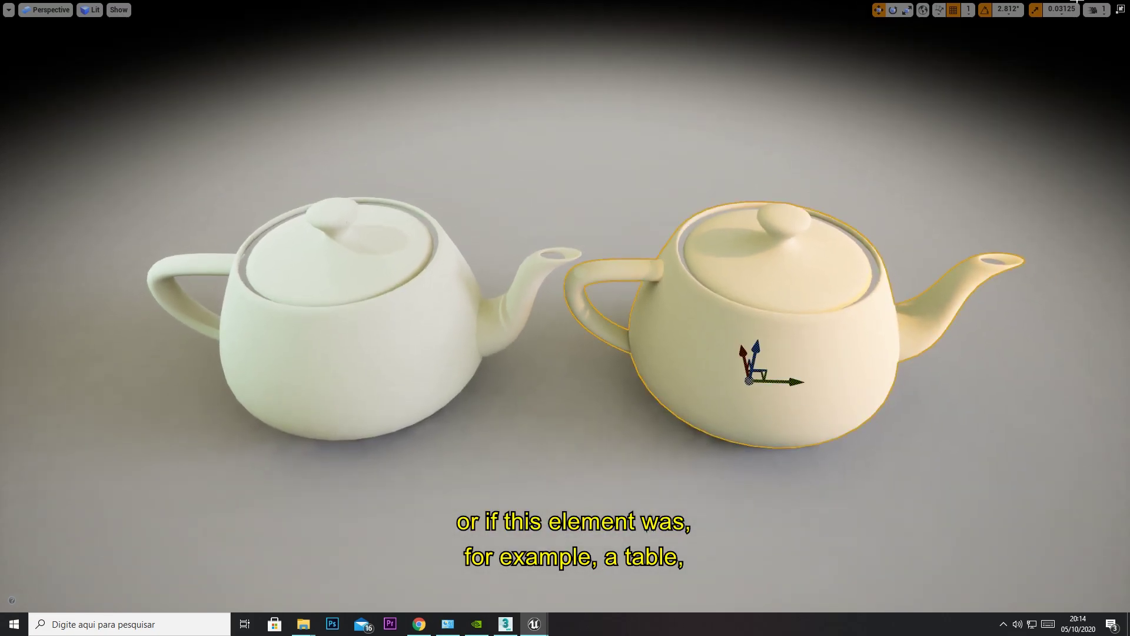
{"action": "left_click", "coordinate": [1120, 10]}
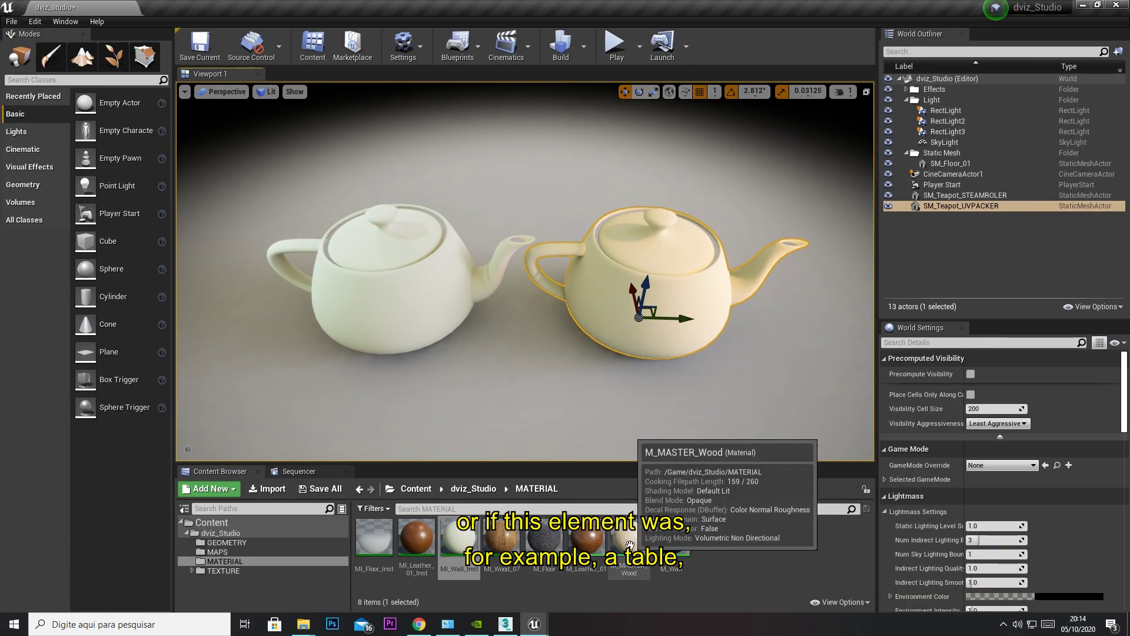
Apply M_MASTER_Wood to both teapots, then click the floor to deselect them.
{"action": "left_click_drag", "start_coordinate": [628, 536], "coordinate": [640, 287]}
{"action": "left_click_drag", "start_coordinate": [528, 413], "coordinate": [366, 308]}
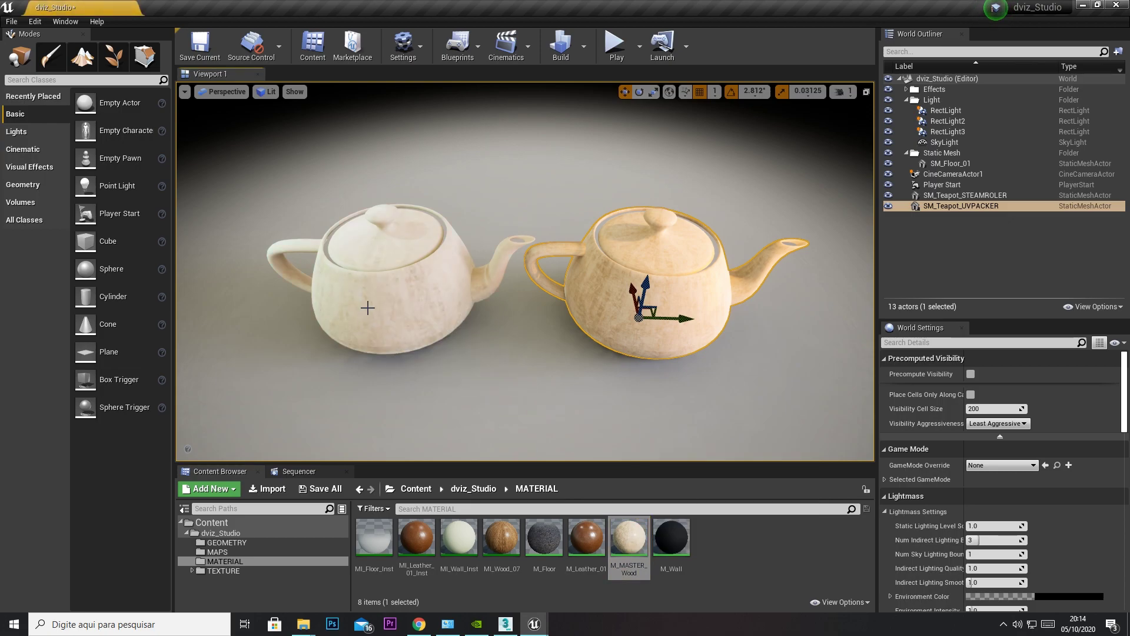
{"action": "left_click", "coordinate": [265, 122]}
Switch the viewport to Immersive Mode and zoom in on the wooden teapots.
{"action": "left_click", "coordinate": [185, 91]}
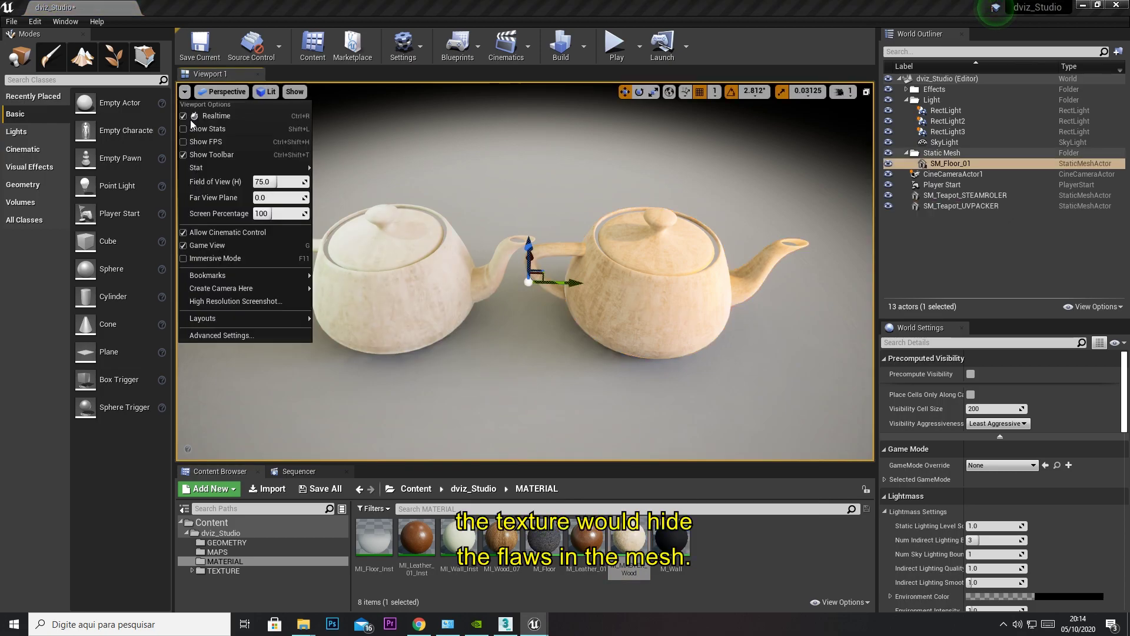
{"action": "left_click", "coordinate": [228, 259]}
{"action": "scroll", "coordinate": [227, 259], "scroll_direction": "up", "scroll_amount": 5}
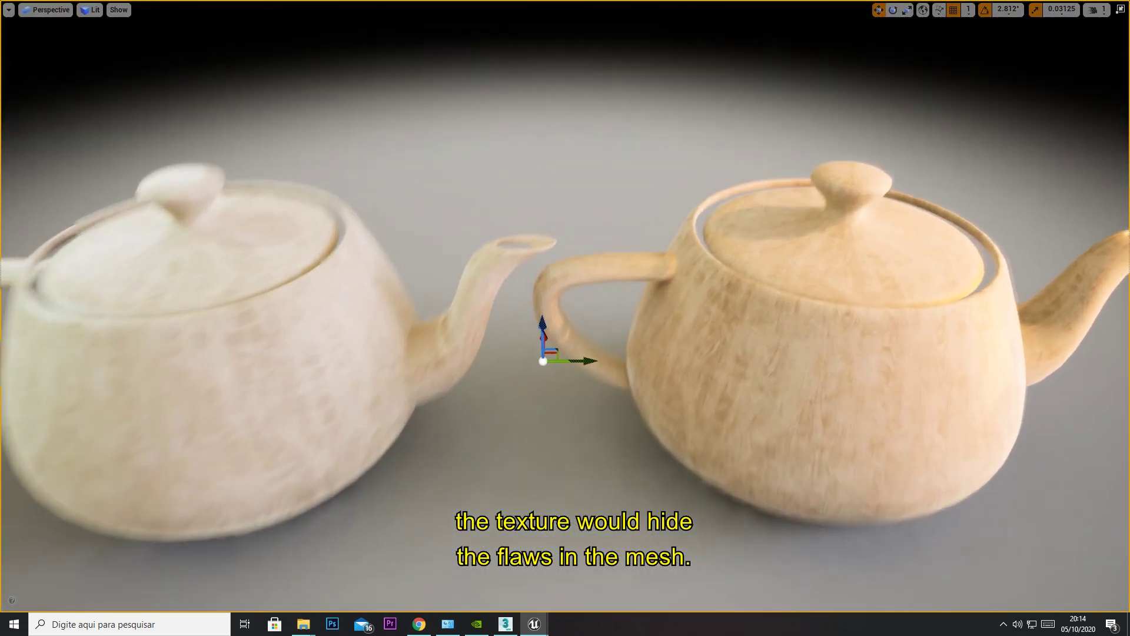
{"action": "scroll", "coordinate": [565, 318], "scroll_direction": "up", "scroll_amount": 3}
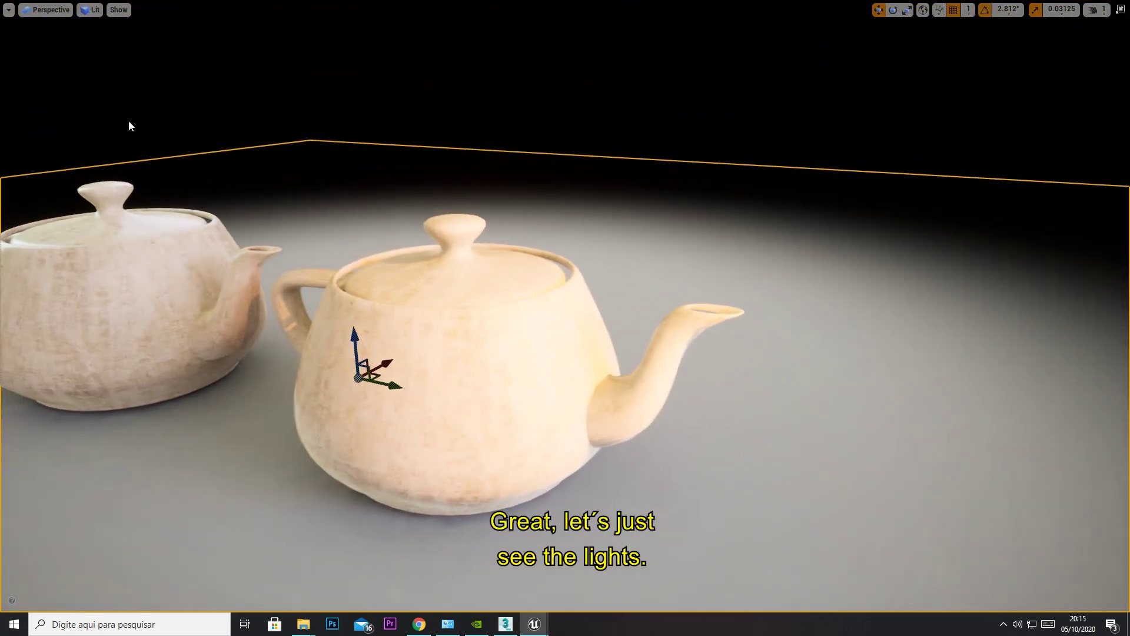
{"action": "left_click", "coordinate": [90, 9]}
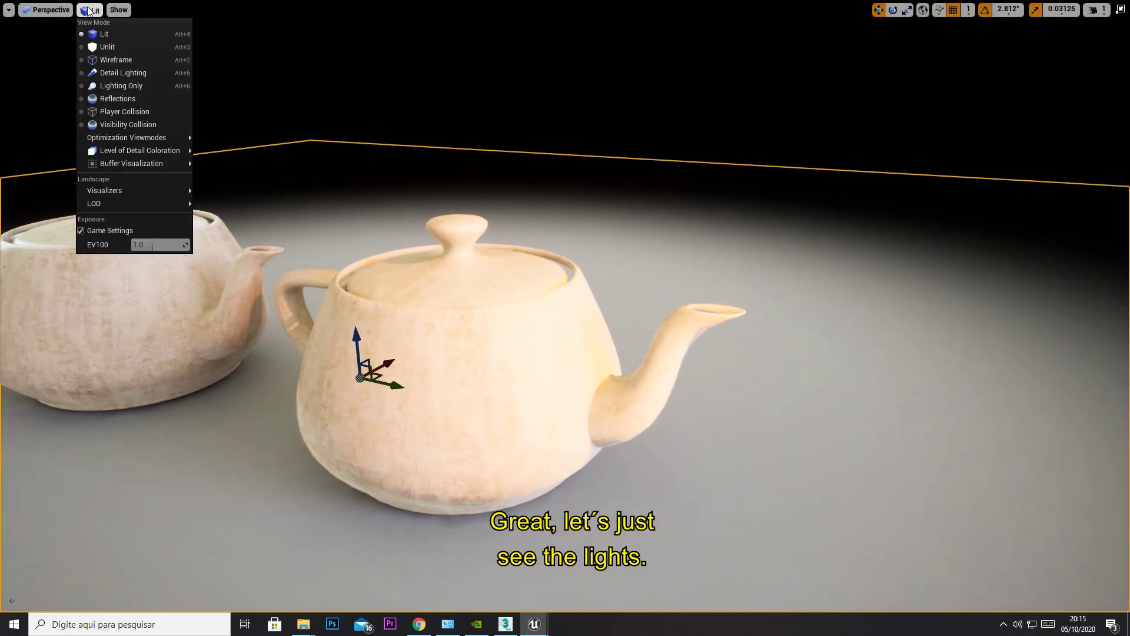
View the teapots in Lighting Only mode, then exit Immersive Mode with F11.
{"action": "left_click", "coordinate": [124, 86]}
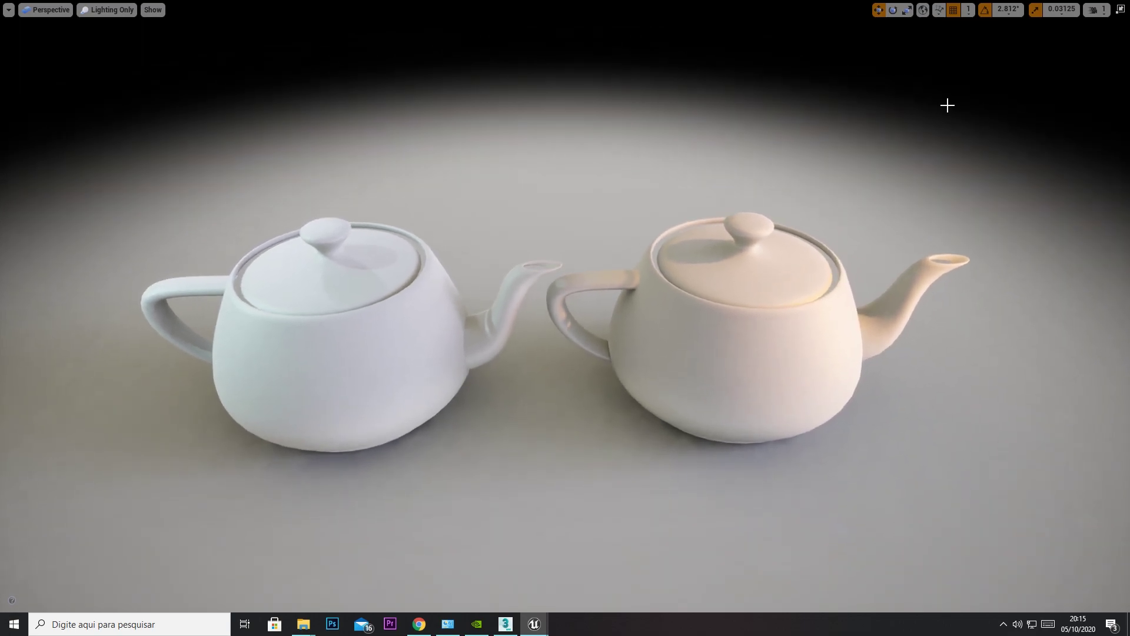
{"action": "key", "text": "F11"}
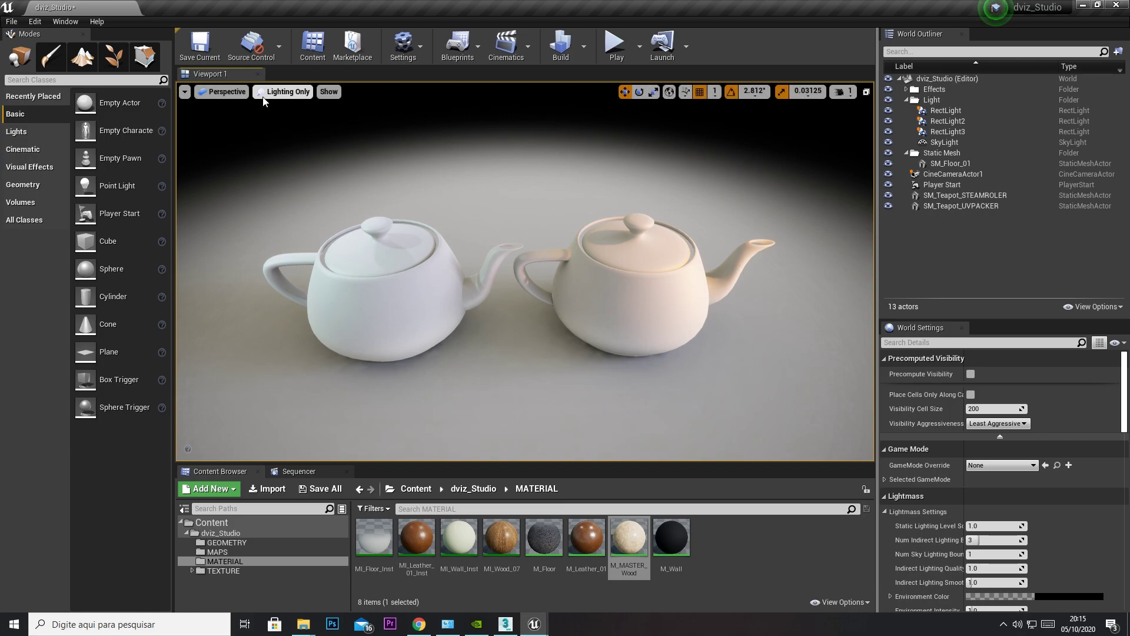
Return the viewport view mode to Lit and select the floor beside the two teapots.
{"action": "left_click", "coordinate": [284, 92]}
{"action": "left_click", "coordinate": [285, 122]}
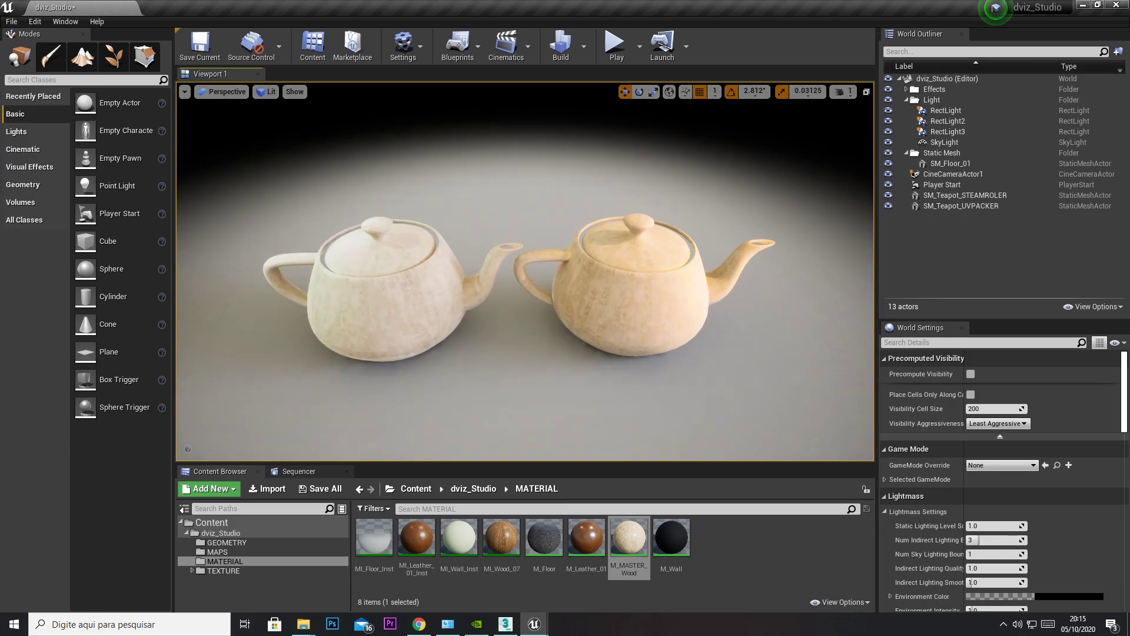
{"action": "left_click_drag", "start_coordinate": [534, 221], "coordinate": [535, 220]}
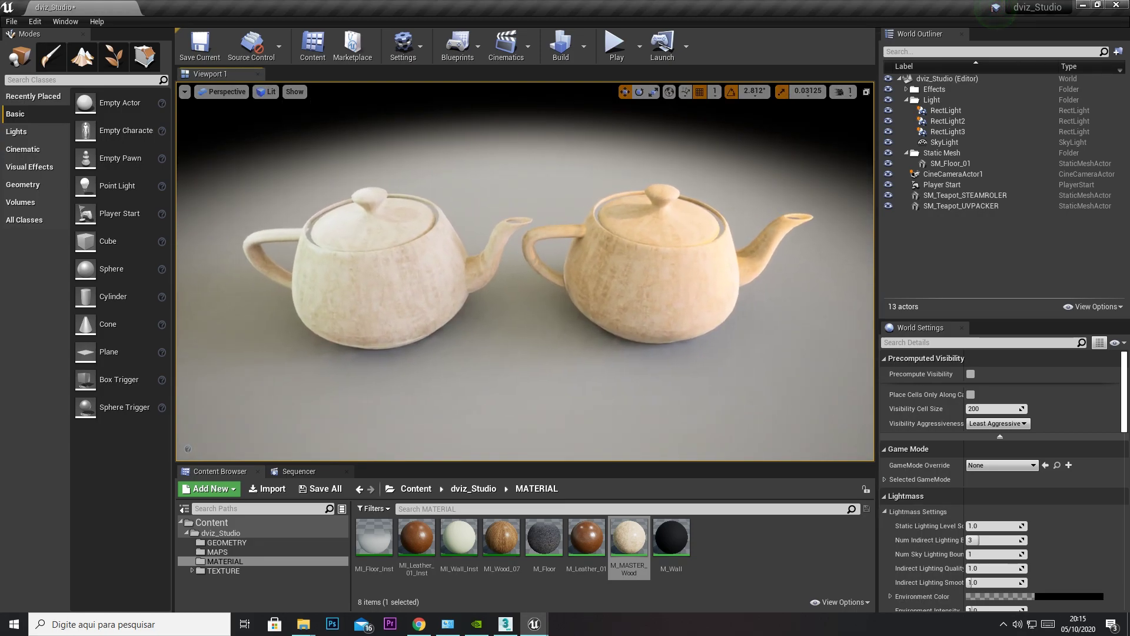
{"action": "left_click", "coordinate": [534, 220]}
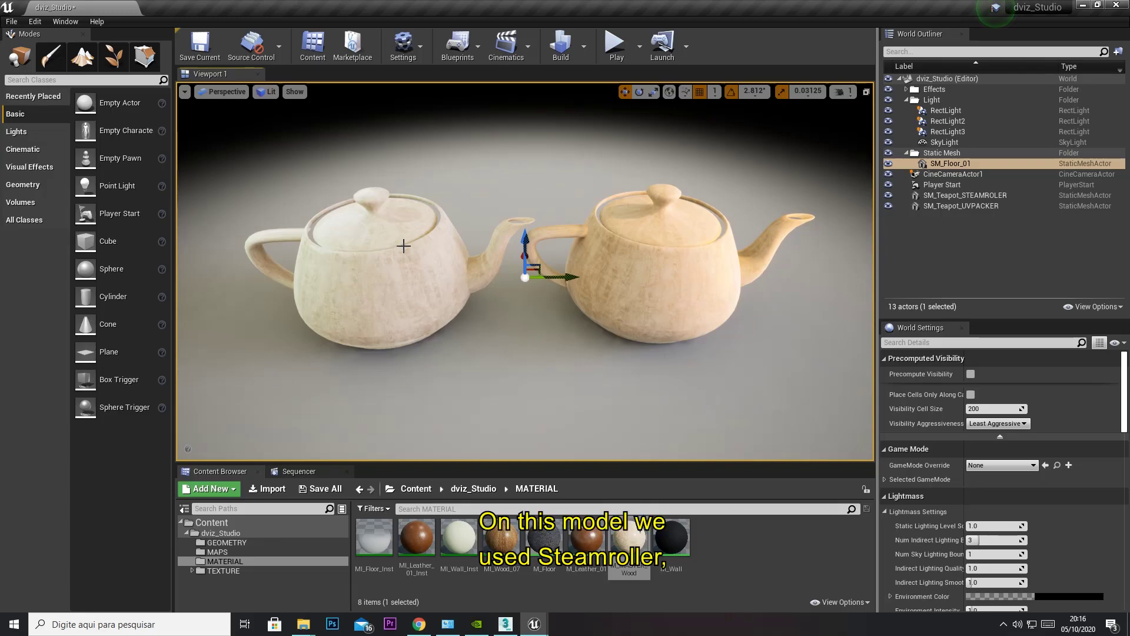
{"action": "left_click", "coordinate": [387, 272]}
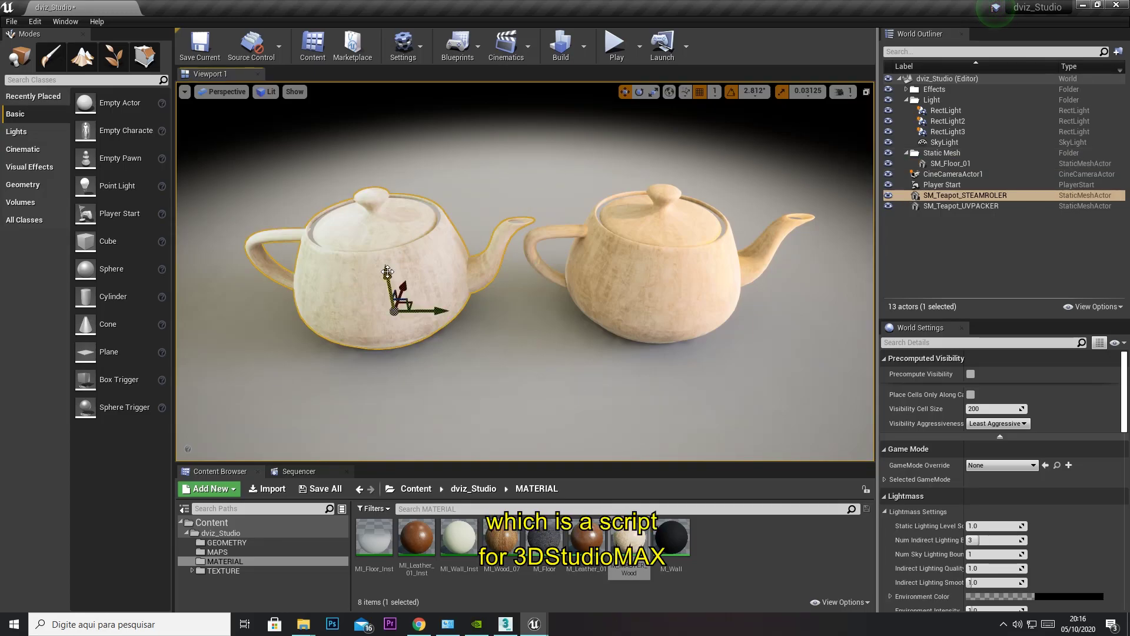
{"action": "left_click", "coordinate": [675, 289]}
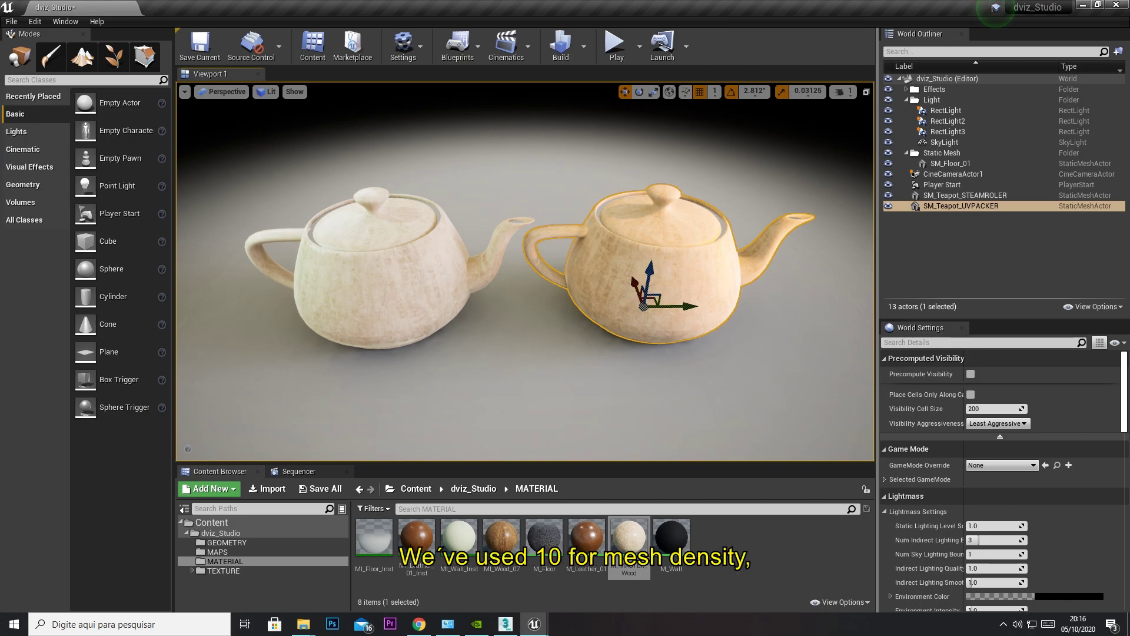
{"action": "left_click", "coordinate": [434, 265]}
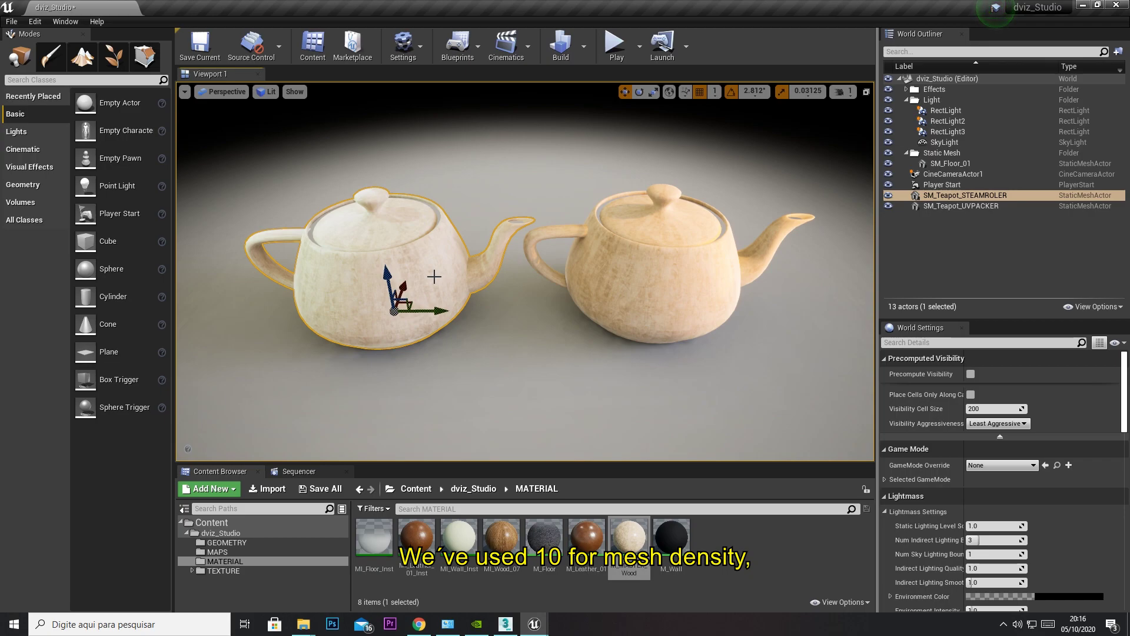
{"action": "left_click", "coordinate": [661, 277]}
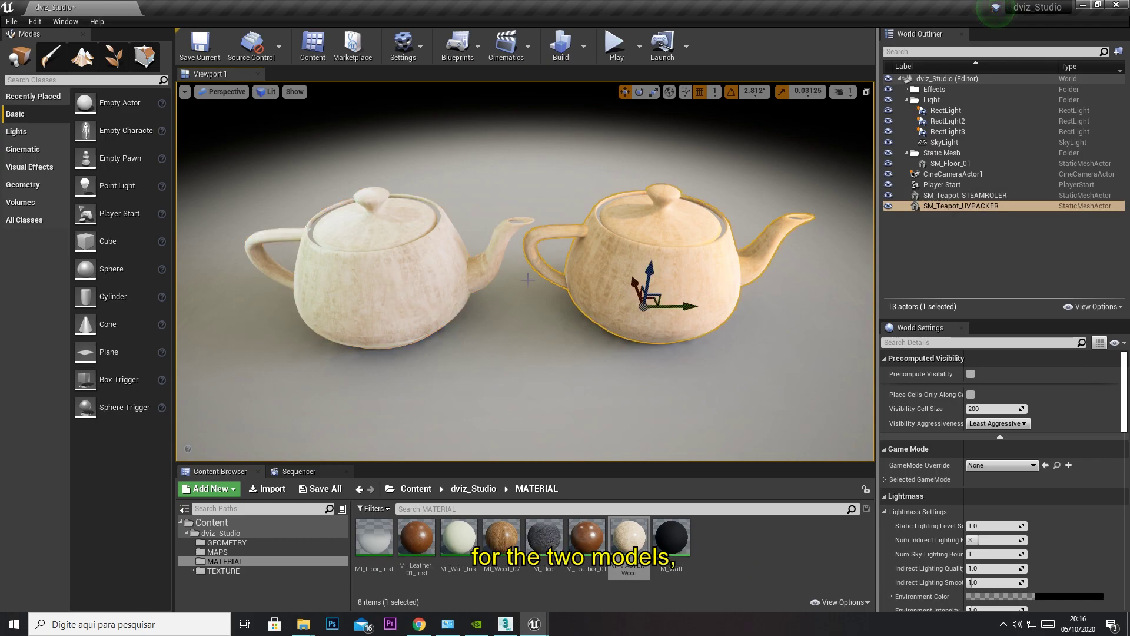
{"action": "left_click", "coordinate": [425, 281]}
{"action": "left_click", "coordinate": [661, 277]}
{"action": "left_click", "coordinate": [764, 404]}
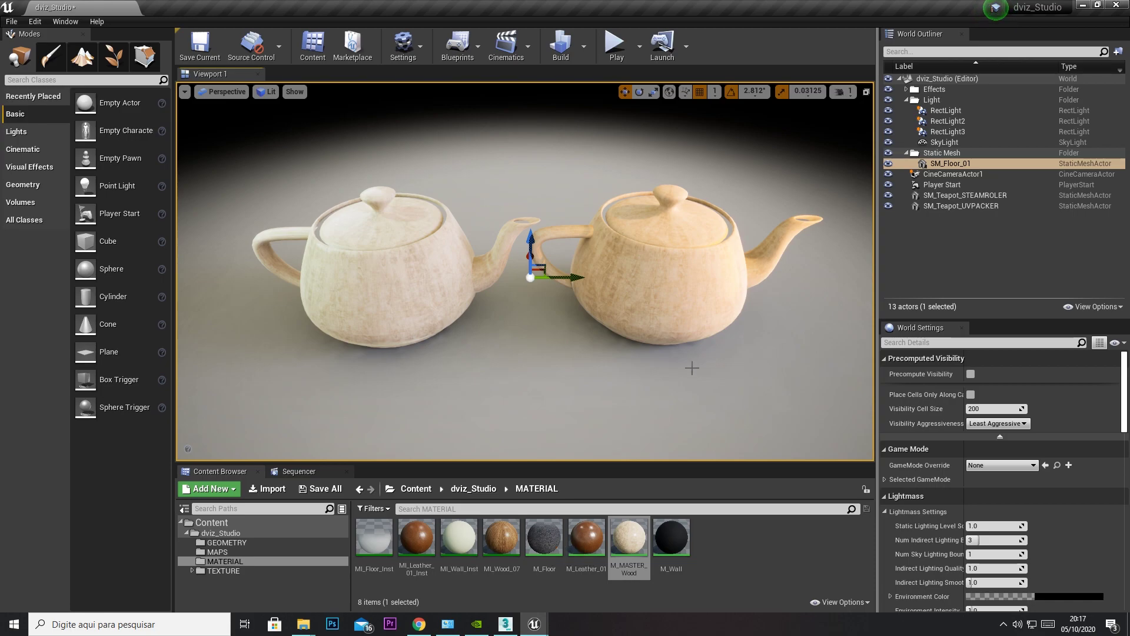
{"action": "left_click", "coordinate": [453, 280]}
{"action": "left_click", "coordinate": [634, 281], "text": "ctrl"}
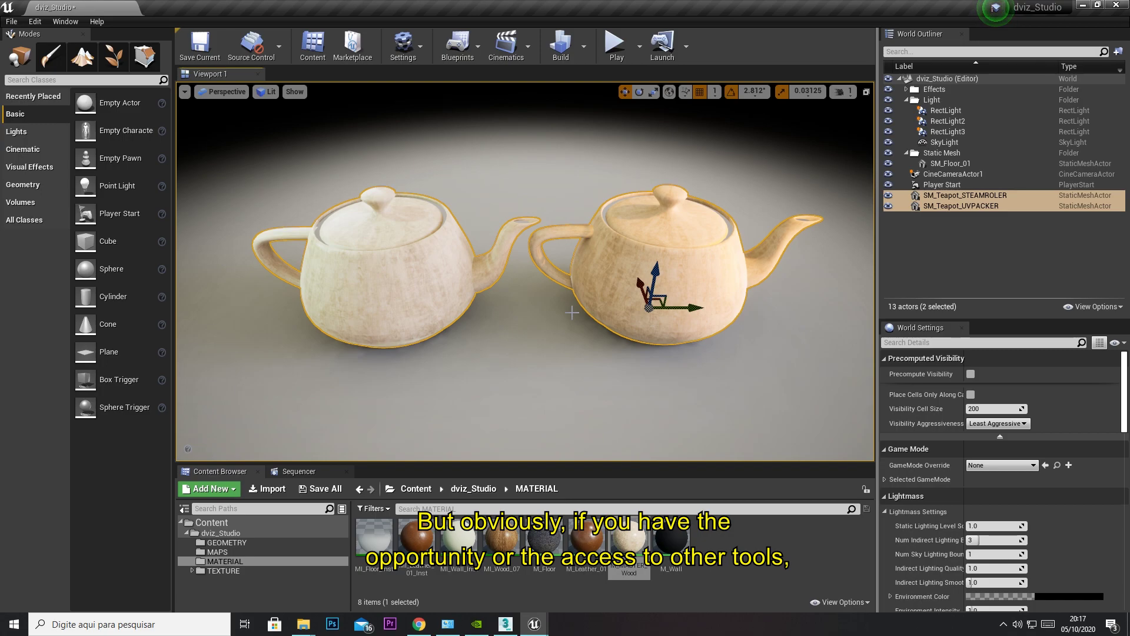
{"action": "left_click", "coordinate": [750, 174]}
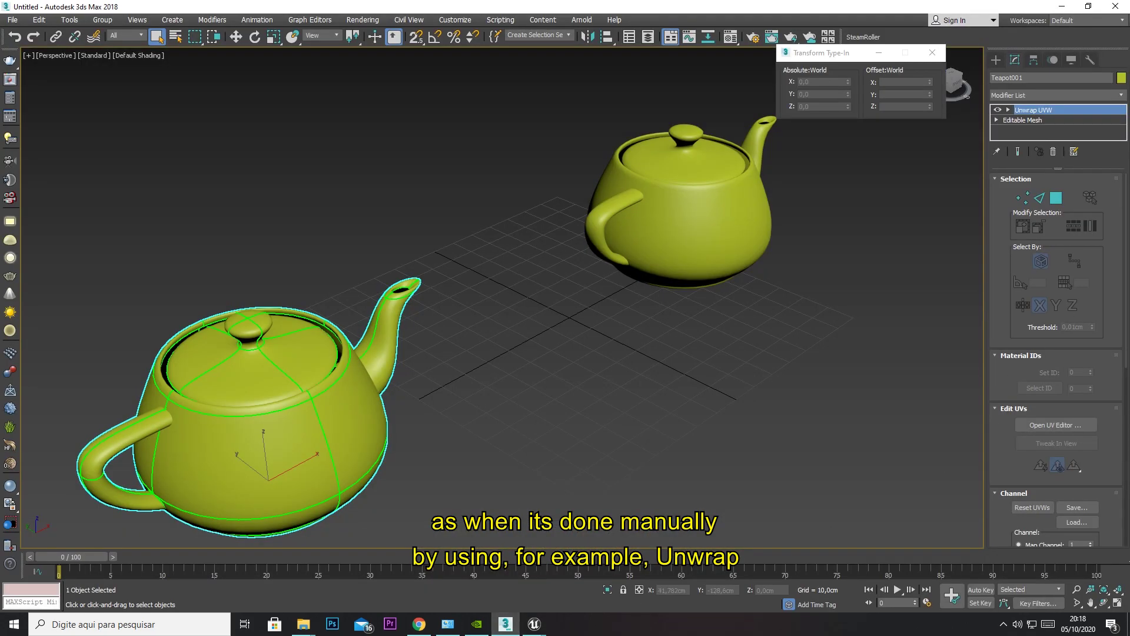
Add an Unwrap UVW modifier to Teapot001, open its UV editor, then close it.
{"action": "left_click", "coordinate": [1112, 96]}
{"action": "scroll", "coordinate": [1036, 412], "scroll_direction": "down", "scroll_amount": 15}
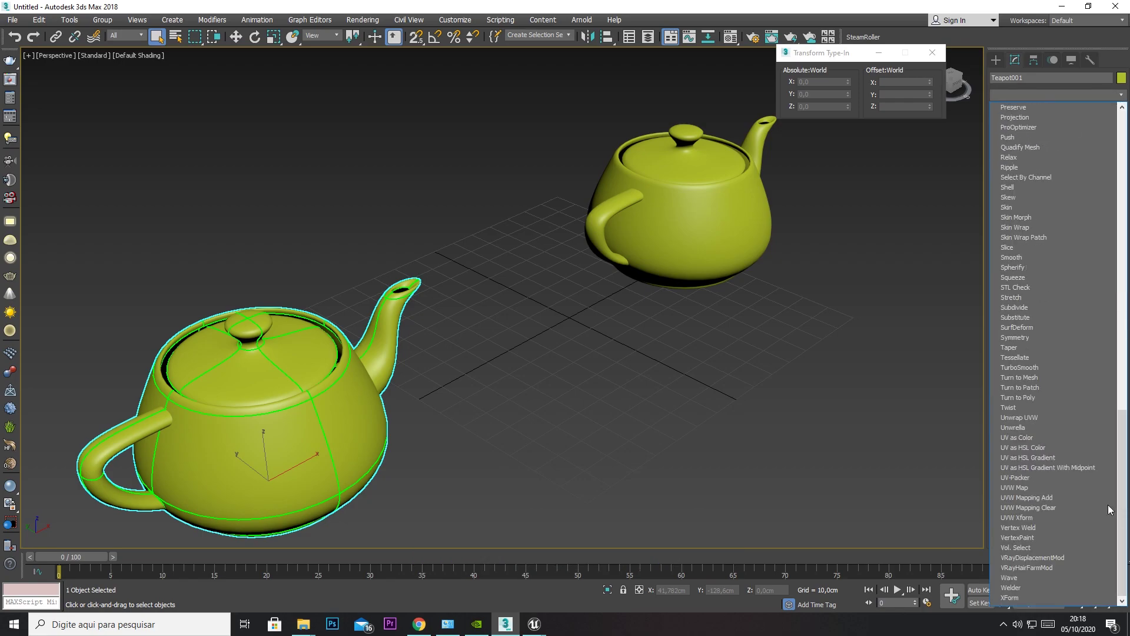
{"action": "left_click", "coordinate": [1034, 419]}
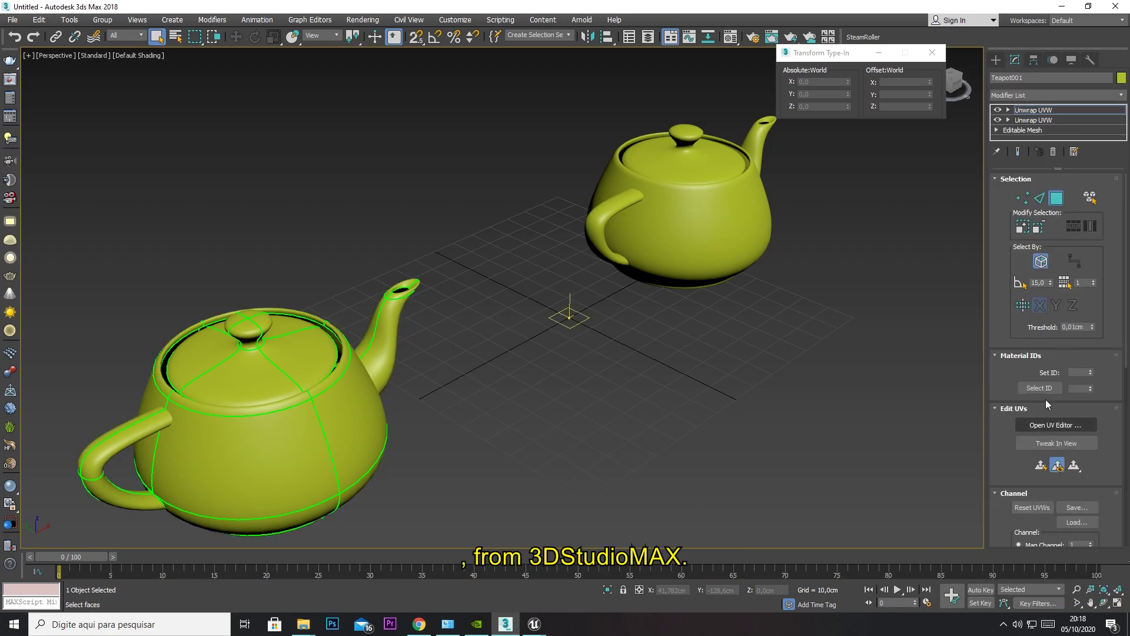
{"action": "left_click", "coordinate": [1056, 425]}
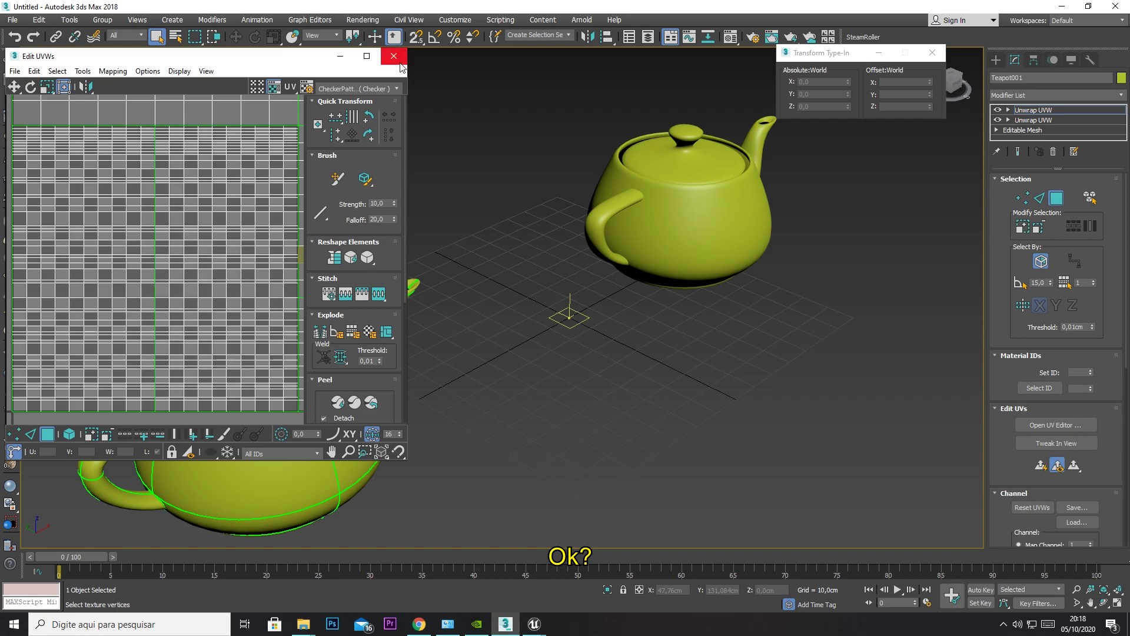
{"action": "left_click", "coordinate": [400, 62]}
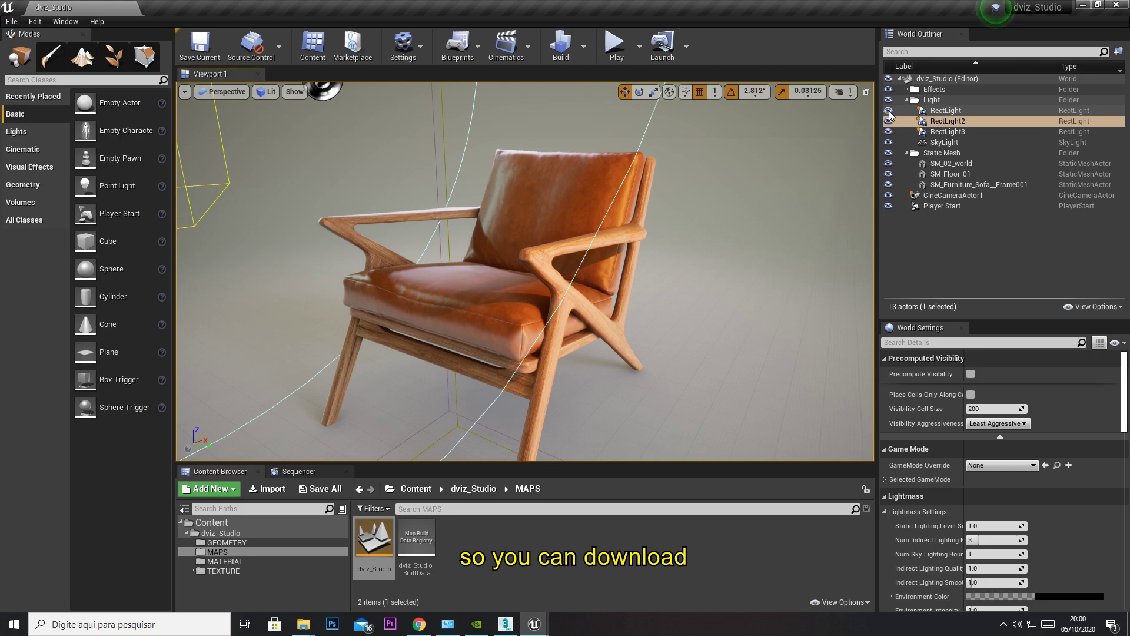
Hide RectLight, RectLight2 and RectLight3 in the World Outliner.
{"action": "left_click", "coordinate": [888, 112]}
{"action": "left_click_drag", "start_coordinate": [890, 116], "coordinate": [888, 133]}
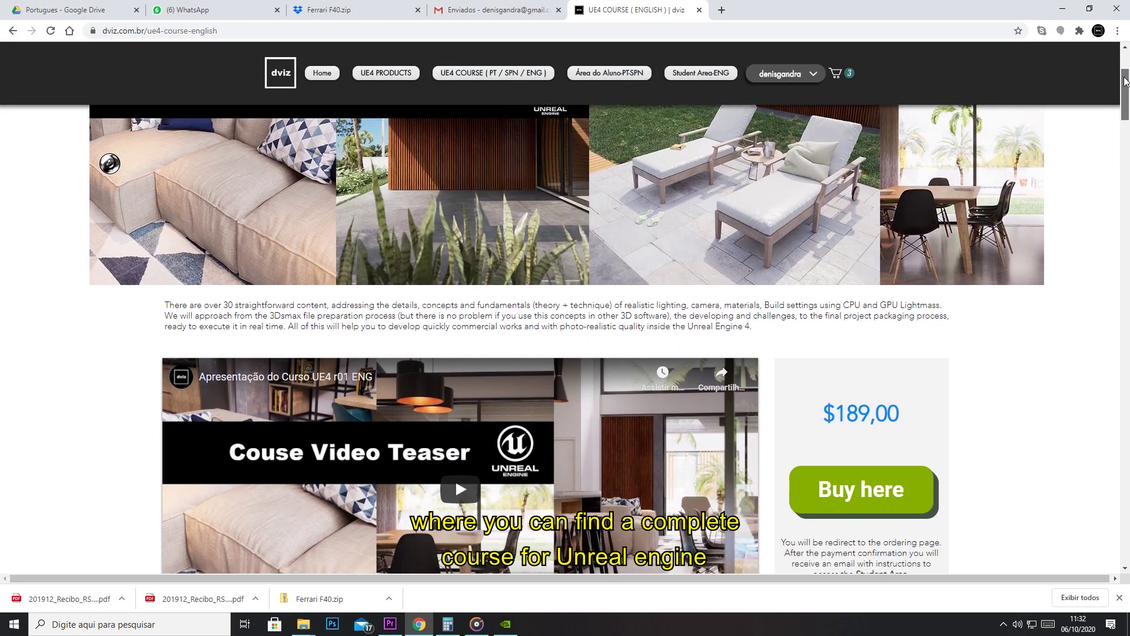
Scroll the dviz UE4 course page down to the Realistic House example project video.
{"action": "left_click_drag", "start_coordinate": [1125, 80], "coordinate": [1117, 323]}
{"action": "left_click_drag", "start_coordinate": [1117, 332], "coordinate": [1117, 375]}
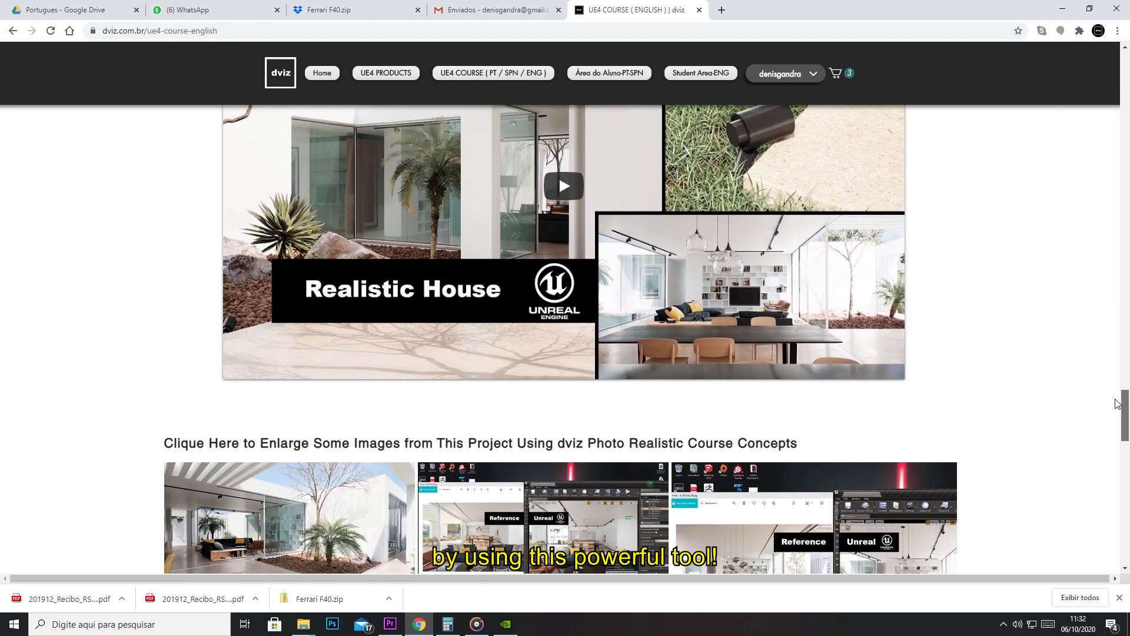
{"action": "left_click_drag", "start_coordinate": [1118, 374], "coordinate": [1118, 494]}
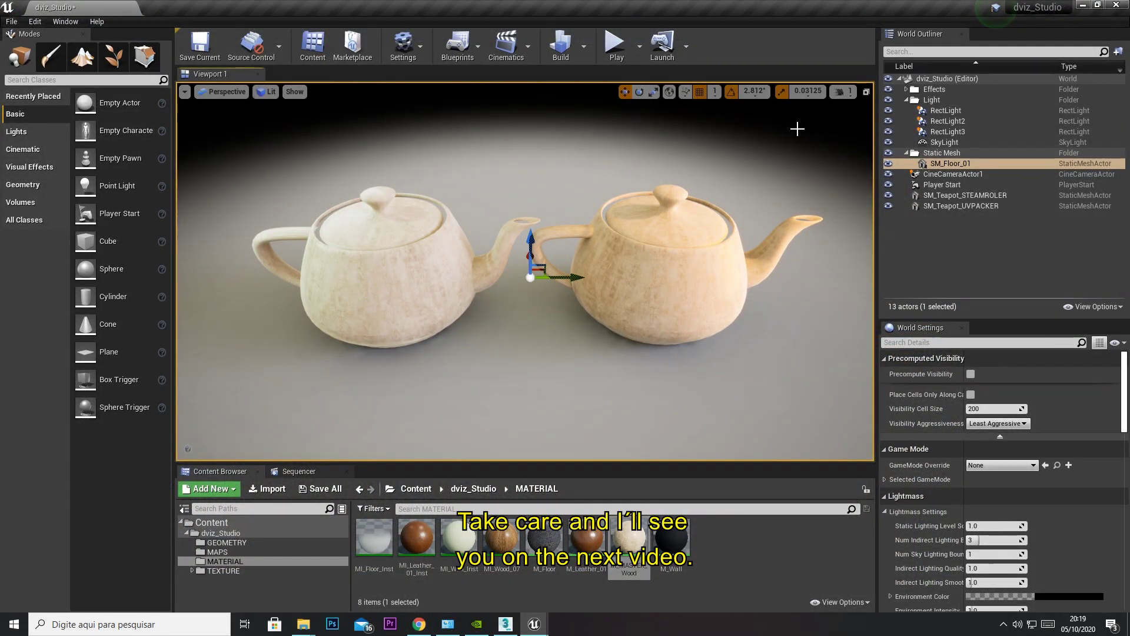